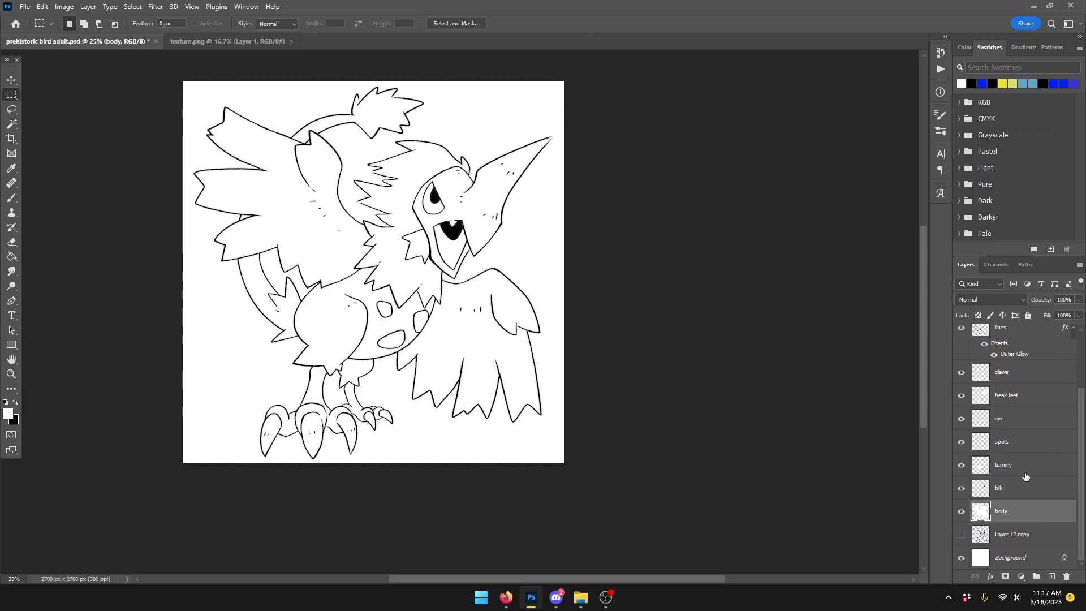
# Step: Add Layer 3 and Layer 4 clipped to the body layer in Multiply mode, leaving Layer 3 active
pyautogui.click(1051, 576)
pyautogui.click(1051, 575)
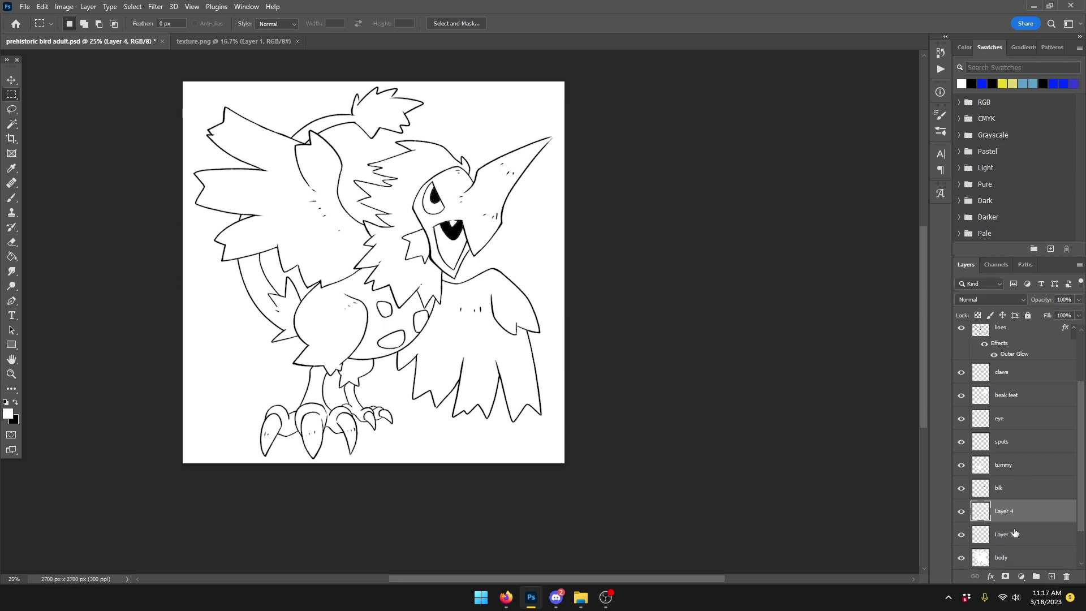
pyautogui.keyDown('shift'); pyautogui.click(1014, 534); pyautogui.keyUp('shift')
pyautogui.rightClick(1013, 529)
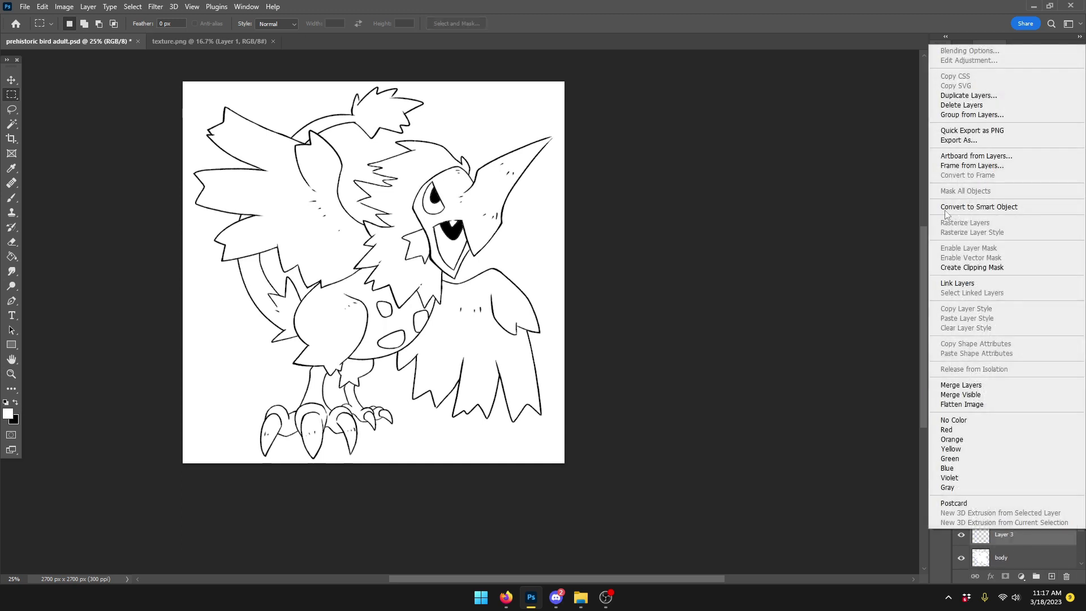
pyautogui.click(981, 267)
pyautogui.click(993, 299)
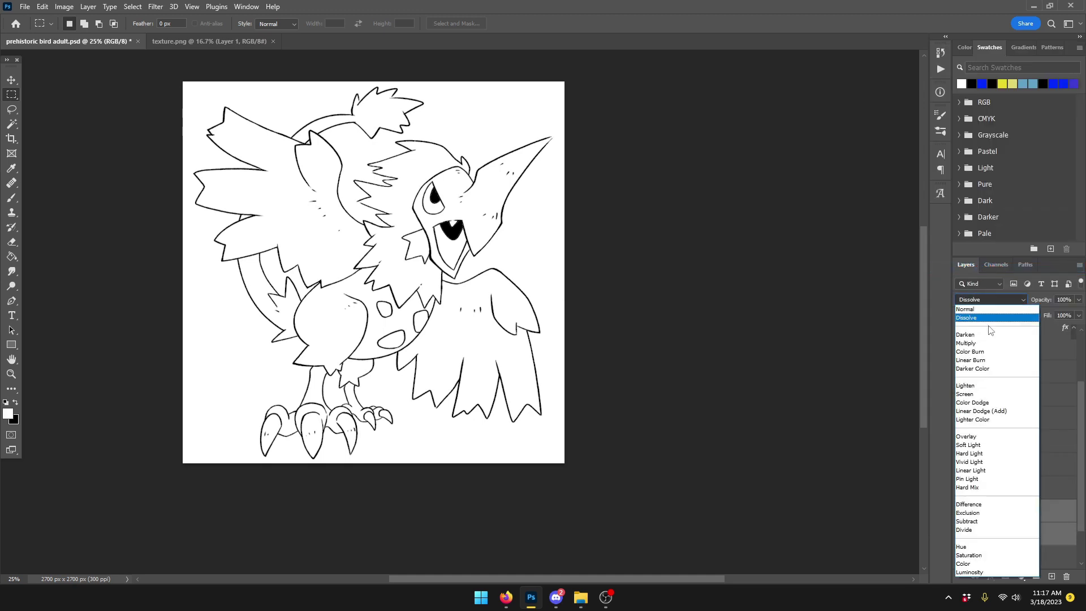
pyautogui.click(987, 343)
pyautogui.click(1034, 534)
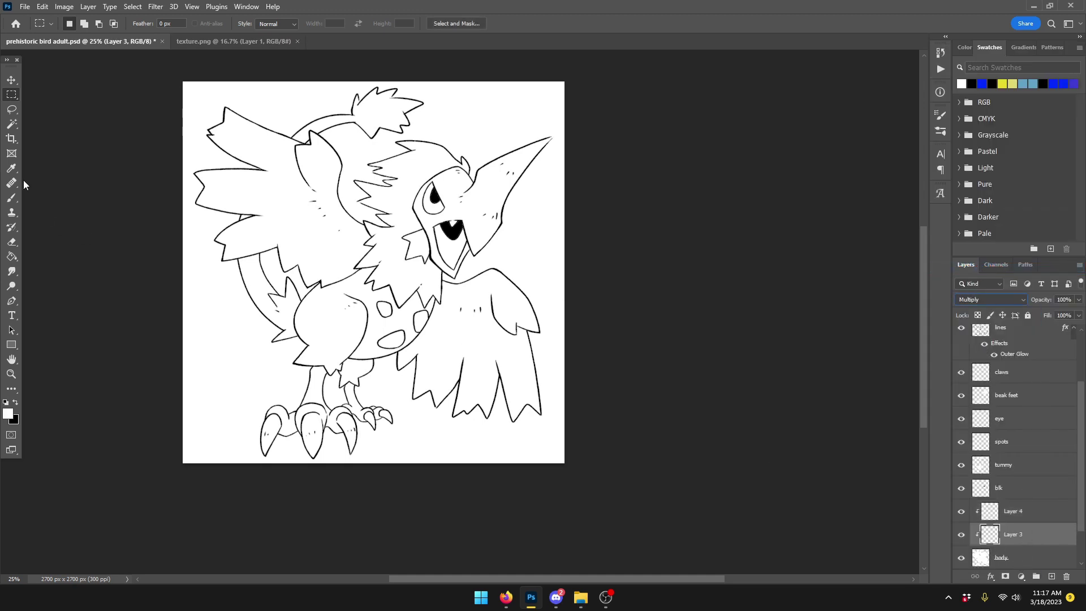
# Step: Open fearow bird.psd from recent files and show its Layer 17 colour swatches
pyautogui.click(25, 7)
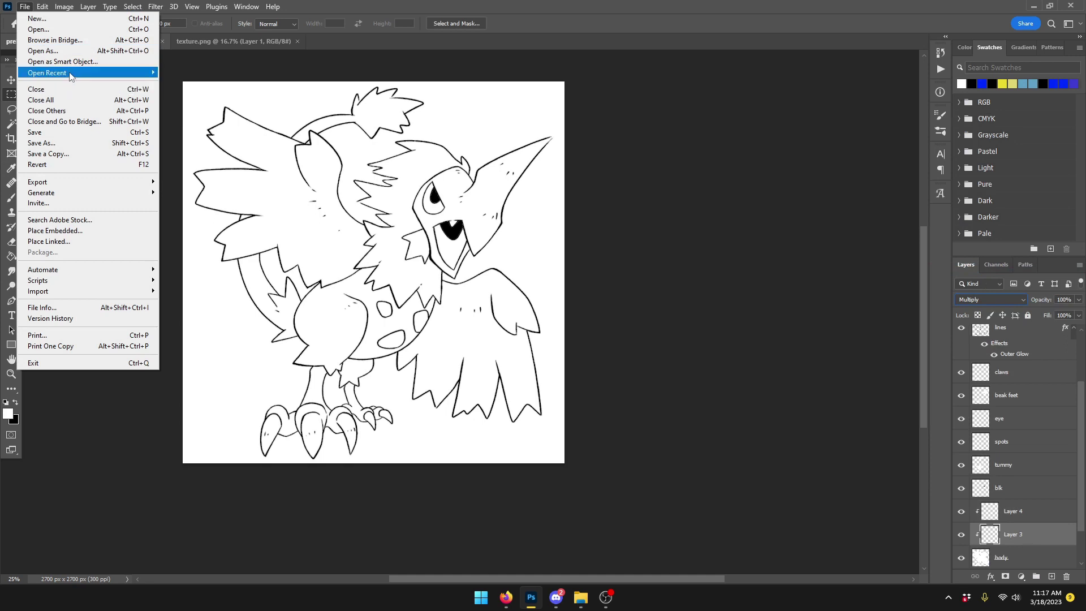
pyautogui.moveTo(113, 72)
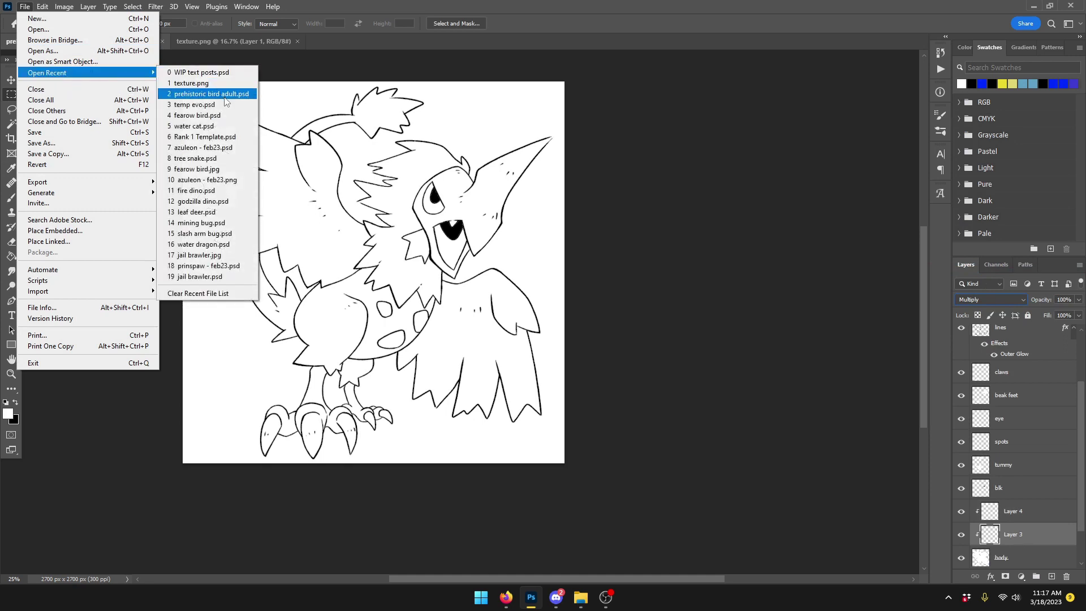
pyautogui.click(213, 115)
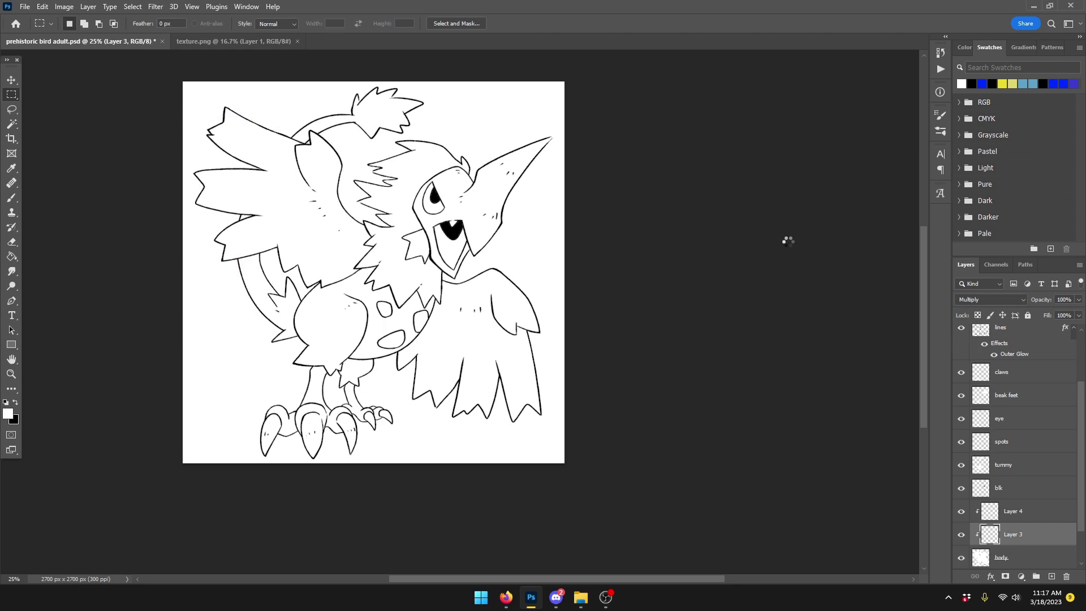
pyautogui.scroll(3, 1023, 407)
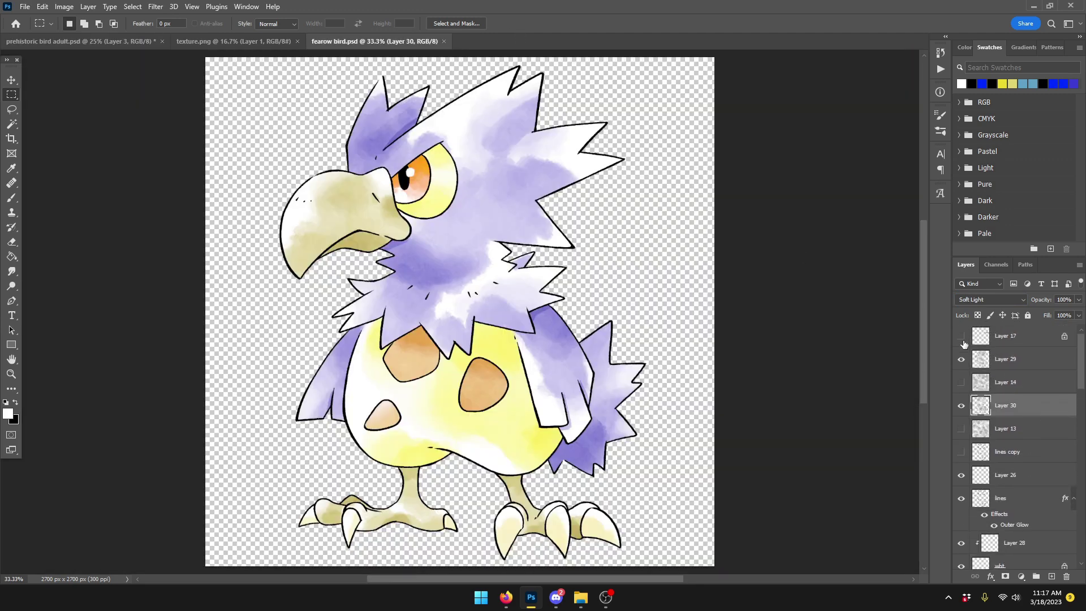
pyautogui.click(961, 339)
pyautogui.click(1002, 339)
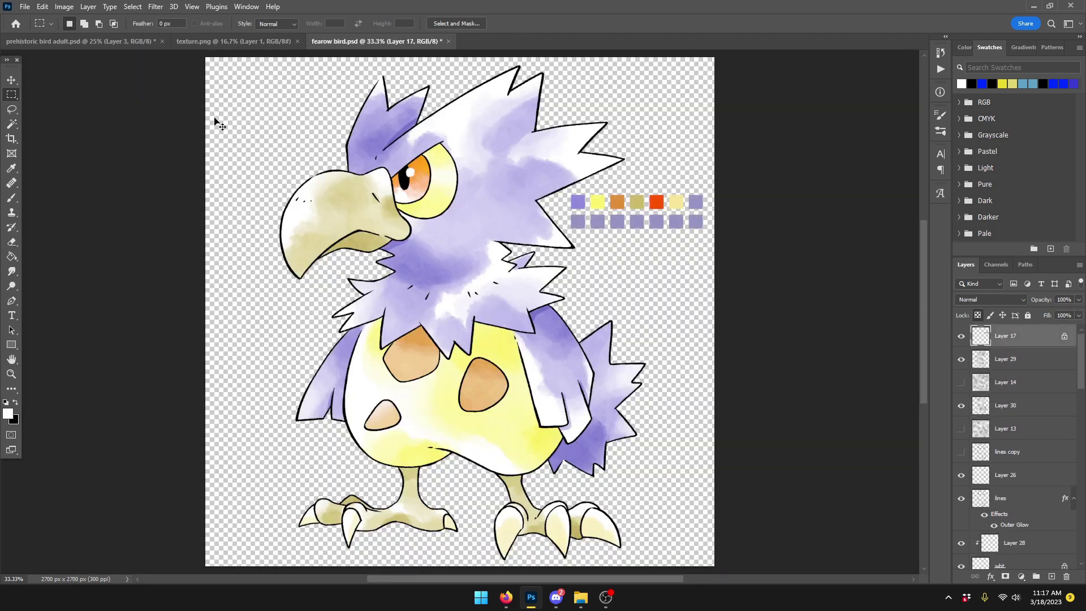
# Step: Paste the swatches above Layer 2 in prehistoric bird adult and move them to the top-right corner
pyautogui.click(201, 40)
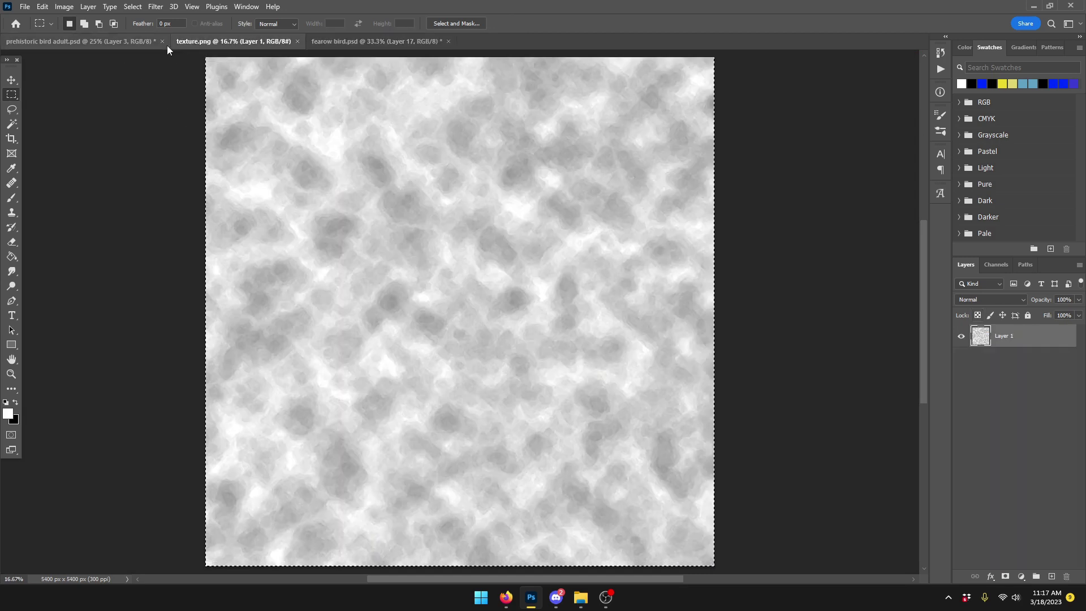
pyautogui.click(127, 43)
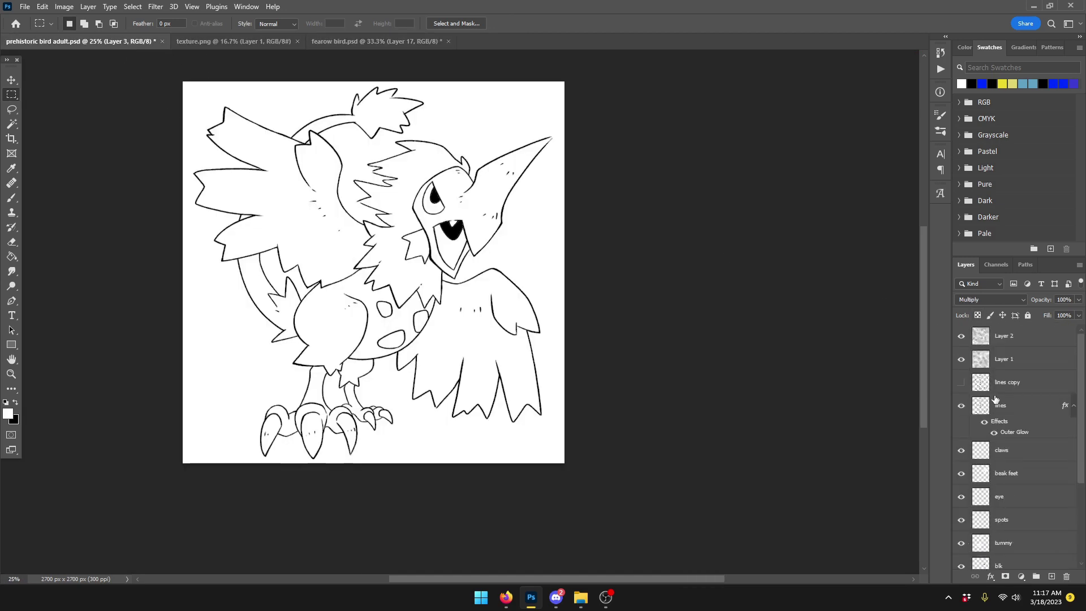
pyautogui.click(1006, 337)
pyautogui.hotkey('ctrl', 'v')
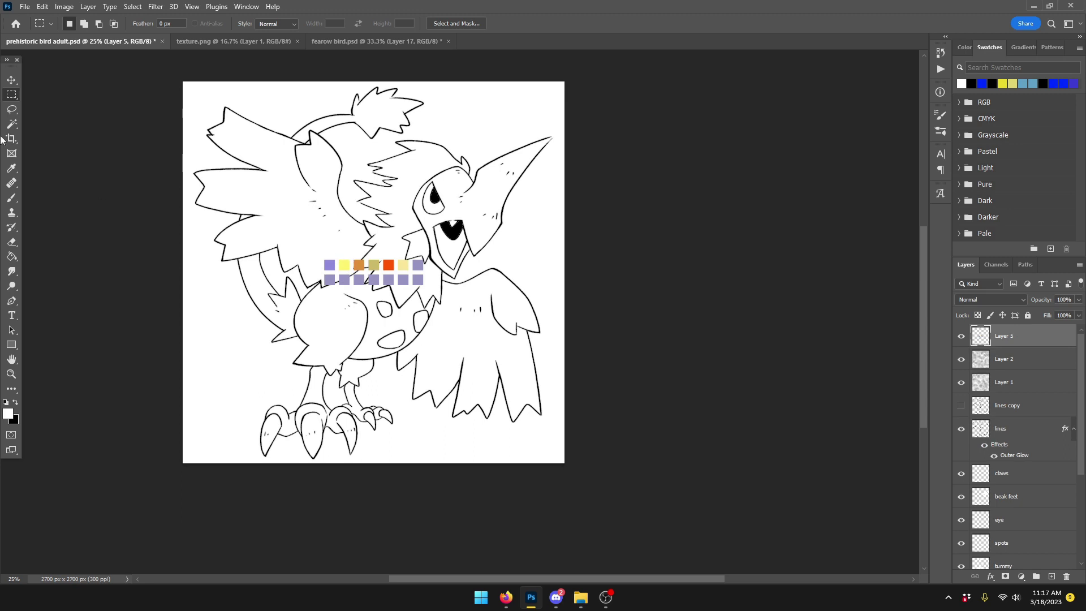
pyautogui.click(12, 80)
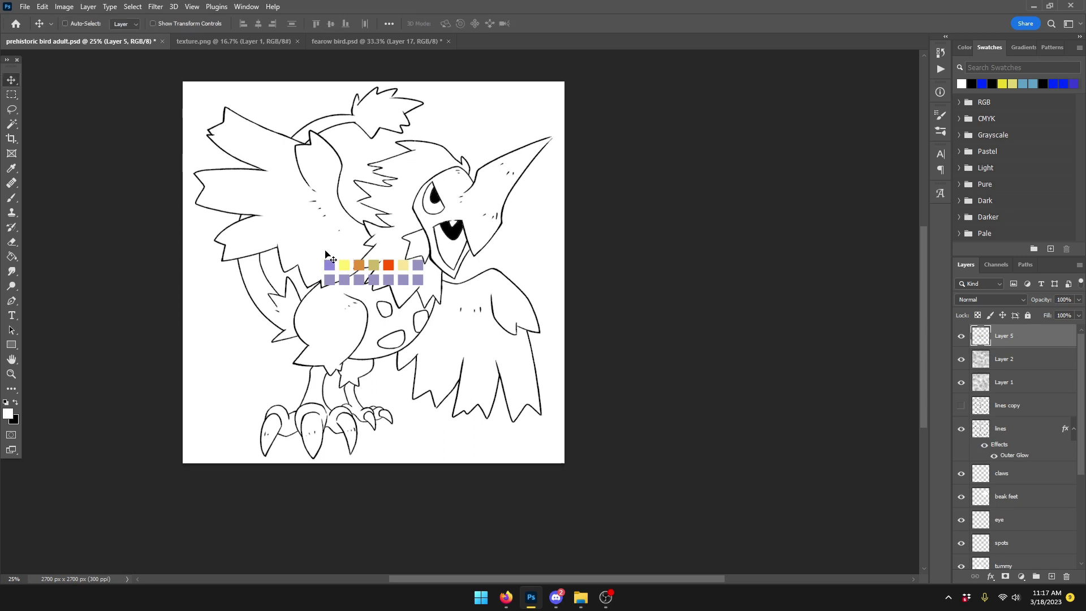
pyautogui.moveTo(358, 266); pyautogui.dragTo(480, 102)
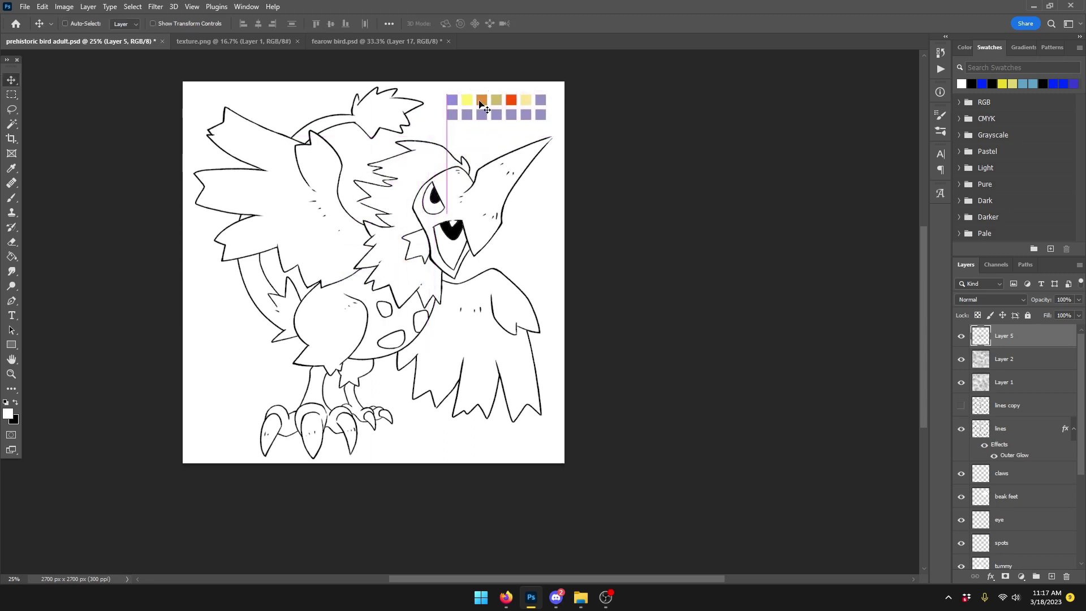
pyautogui.scroll(2, 566, 347)
# Step: Set the foreground colour to purple 938ddc sampled from the swatch
pyautogui.click(8, 413)
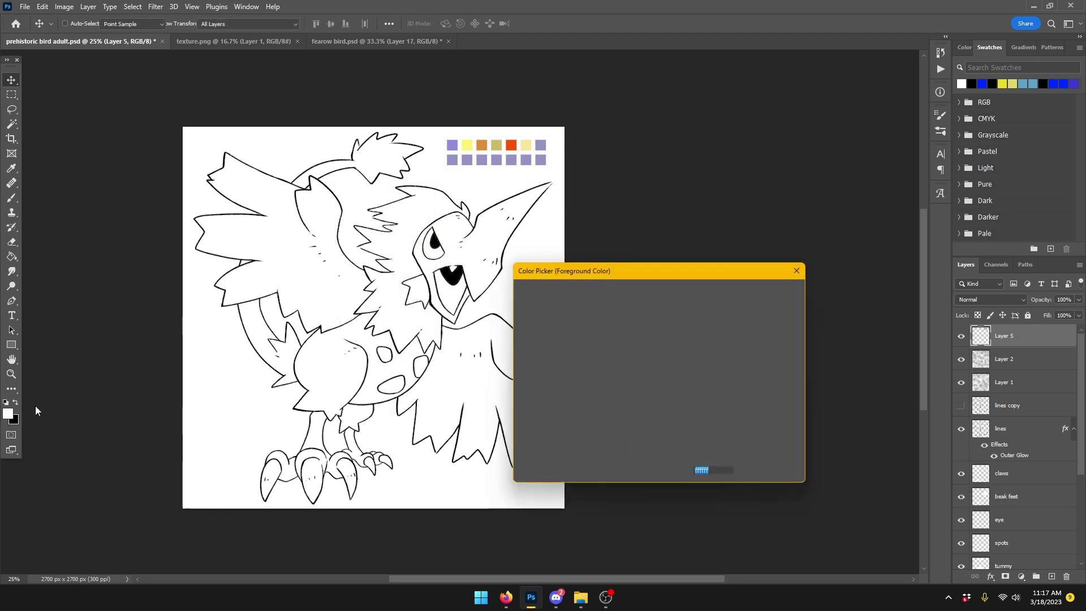
pyautogui.click(452, 143)
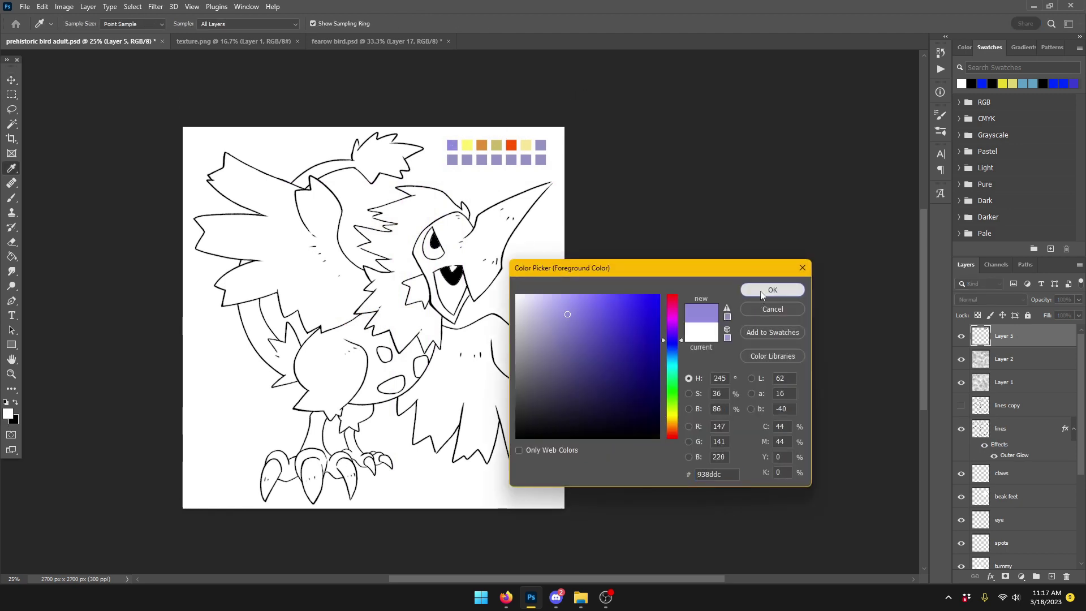
pyautogui.click(760, 290)
# Step: Give the Brush the Pokémon Shading preset at 500 px, painting on Layer 3
pyautogui.click(11, 197)
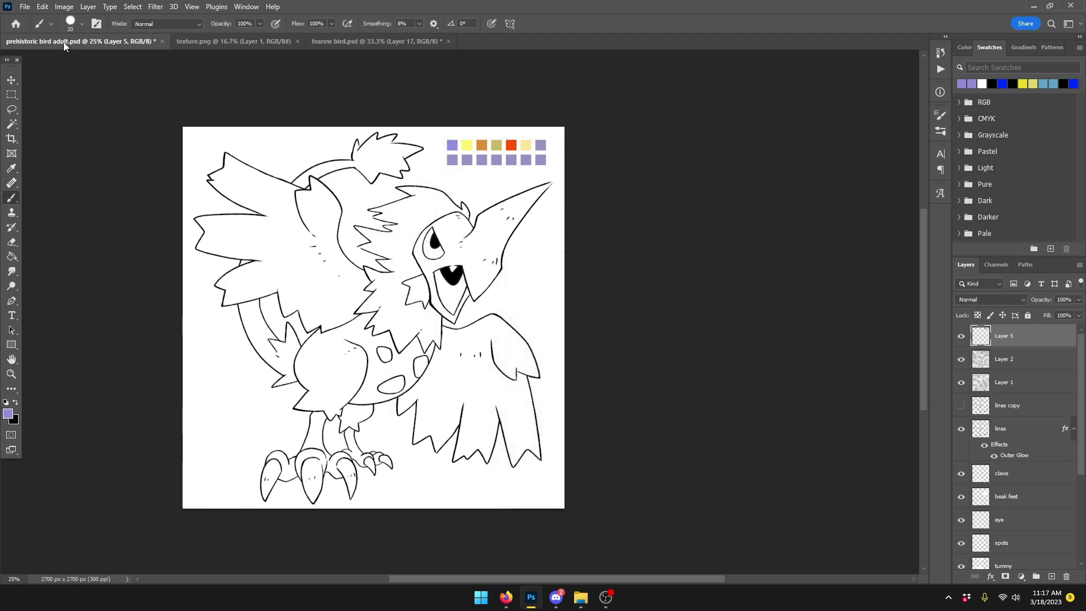
pyautogui.click(71, 23)
pyautogui.scroll(-5, 103, 450)
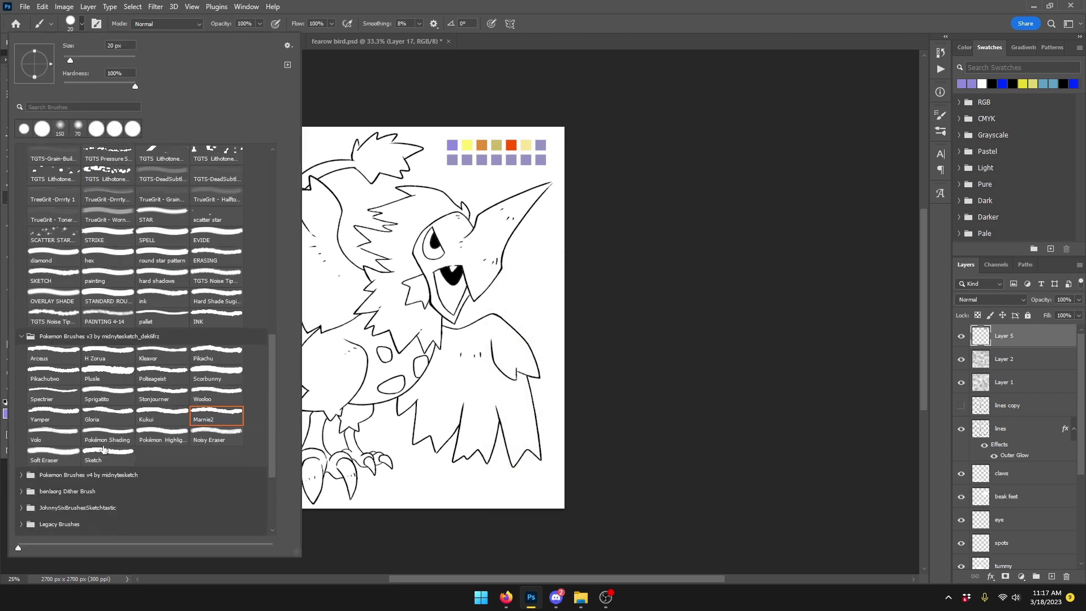
pyautogui.click(113, 428)
pyautogui.click(661, 21)
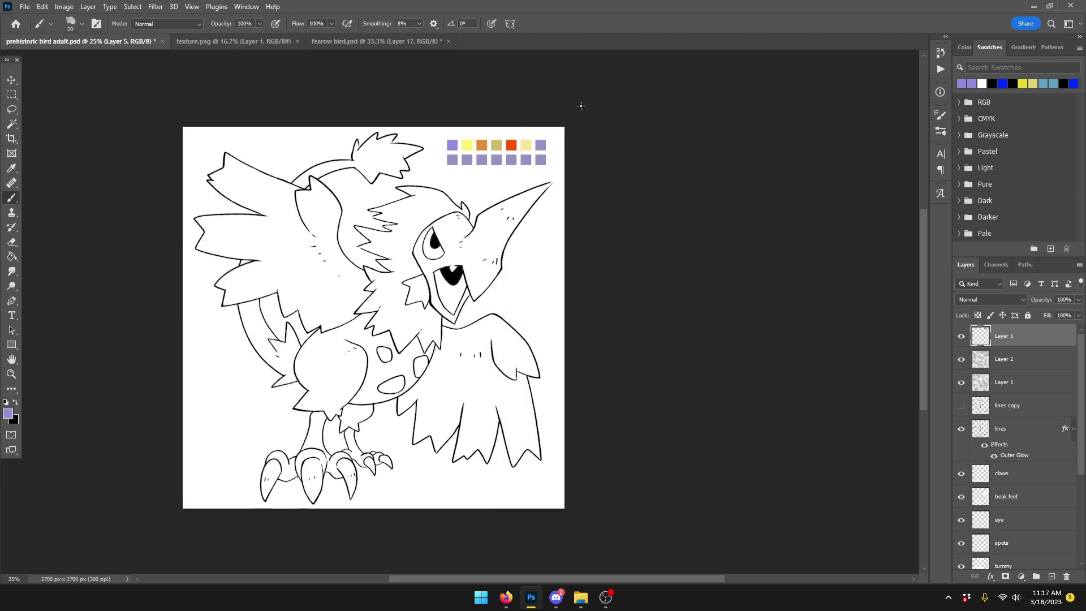
pyautogui.scroll(-5, 1040, 379)
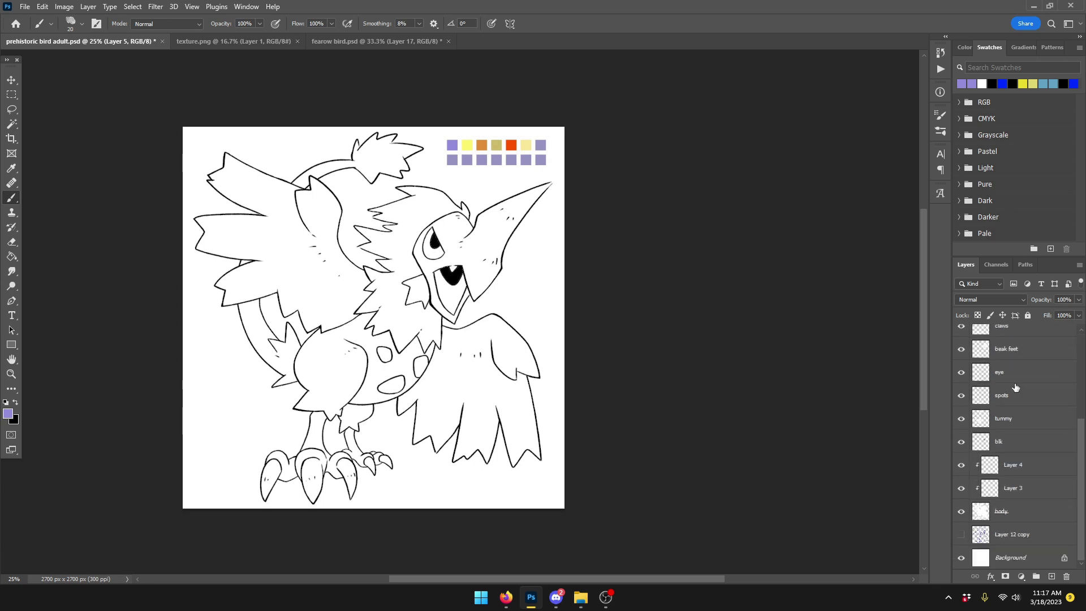
pyautogui.scroll(5, 1007, 377)
pyautogui.scroll(-5, 1023, 449)
pyautogui.click(1014, 490)
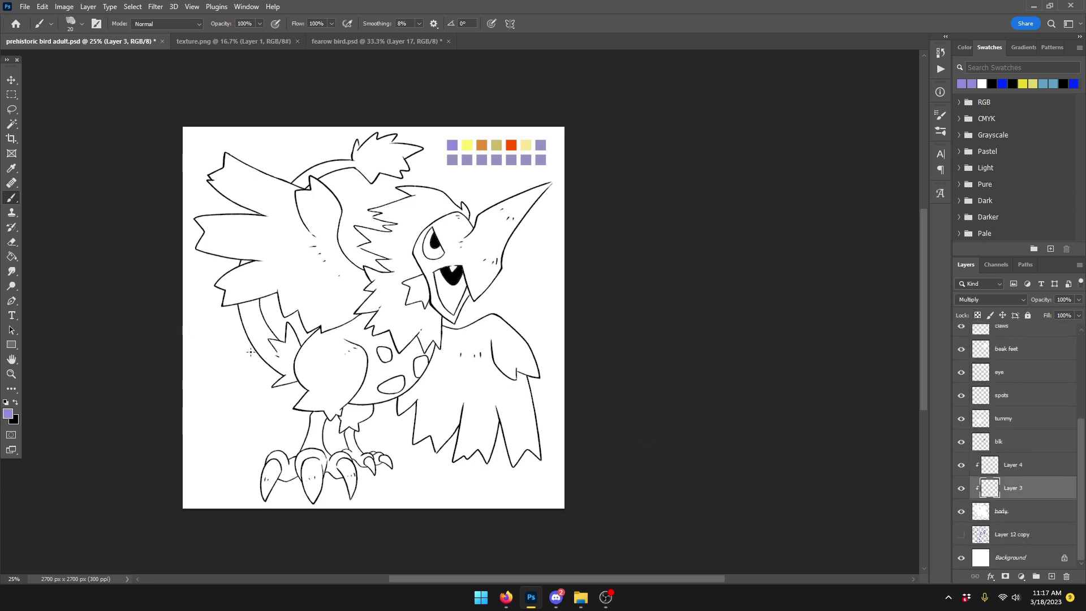
pyautogui.press(']')
pyautogui.press(']')
pyautogui.press(']')
pyautogui.press(']')
pyautogui.press(']')
pyautogui.press(']')
pyautogui.press(']')
pyautogui.press(']')
pyautogui.press(']')
pyautogui.press(']')
pyautogui.press(']')
# Step: Give the Eraser the same Pokémon Shading tip at 500 px
pyautogui.click(11, 242)
pyautogui.click(67, 26)
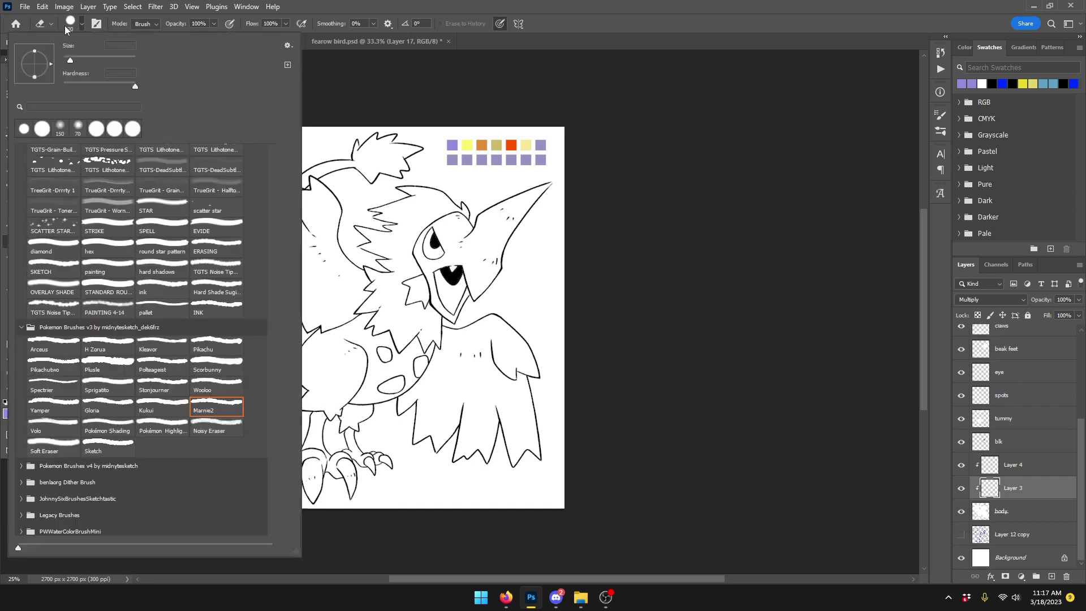
pyautogui.click(107, 424)
pyautogui.click(573, 28)
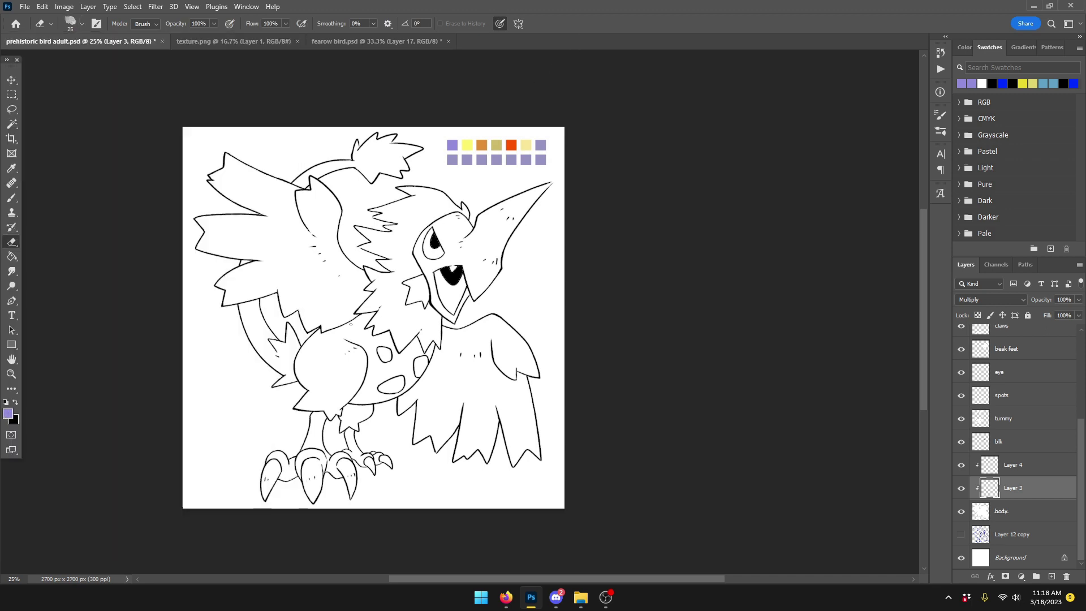
pyautogui.press(']')
pyautogui.press(']')
pyautogui.press(']')
pyautogui.press(']')
pyautogui.press(']')
pyautogui.press(']')
pyautogui.press(']')
pyautogui.press(']')
pyautogui.press(']')
pyautogui.press(']')
pyautogui.press(']')
pyautogui.press(']')
pyautogui.press(']')
pyautogui.press(']')
pyautogui.press(']')
pyautogui.press(']')
pyautogui.press(']')
pyautogui.press(']')
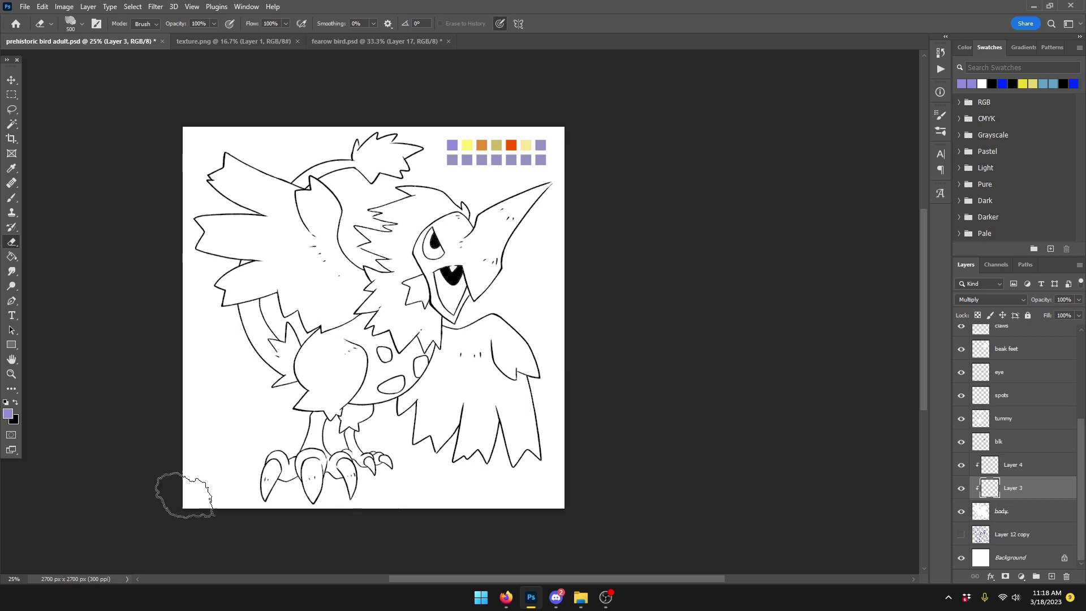
pyautogui.click(11, 199)
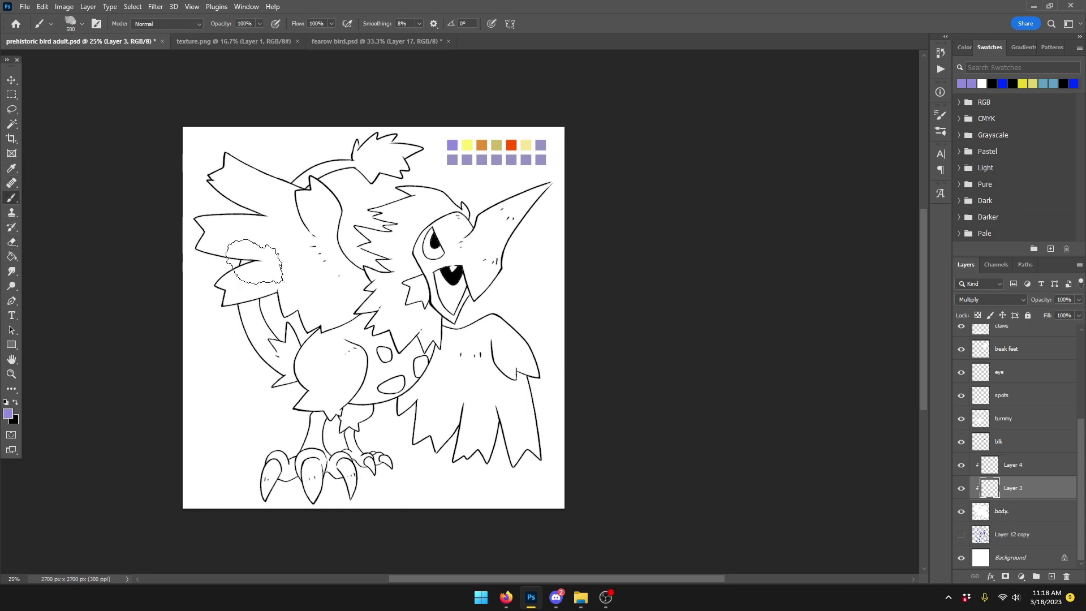
pyautogui.hotkey('ctrl', '+')
pyautogui.moveTo(370, 246); pyautogui.dragTo(487, 320)
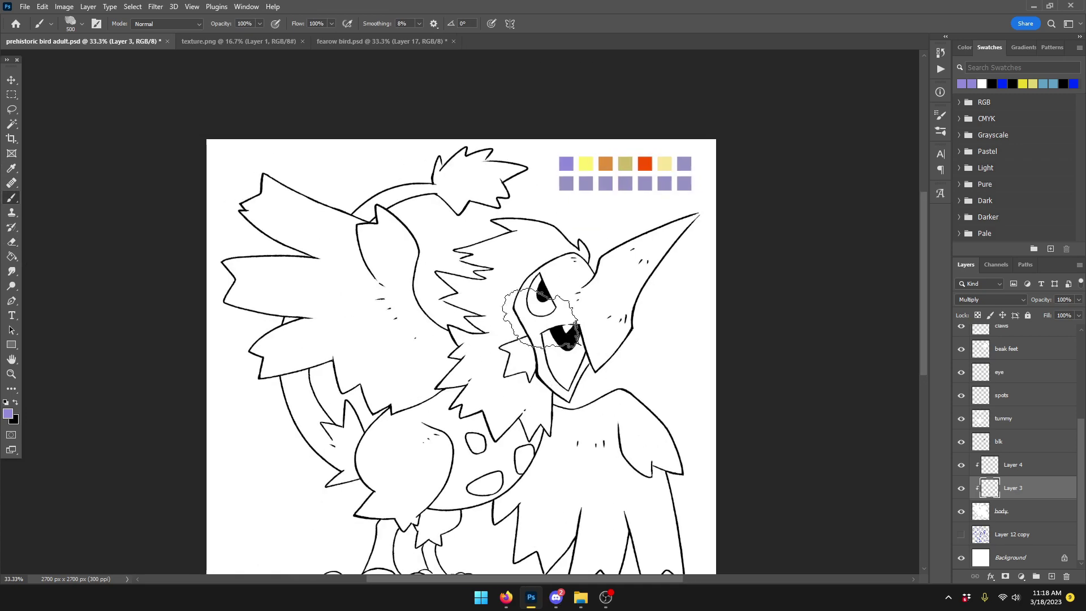
pyautogui.click(14, 243)
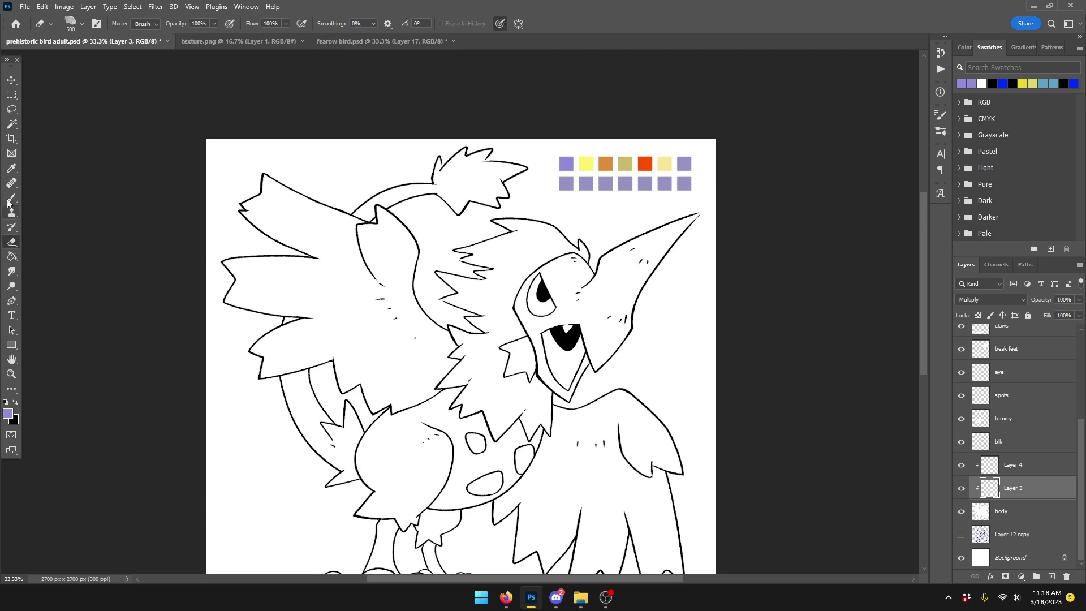
pyautogui.press('b')
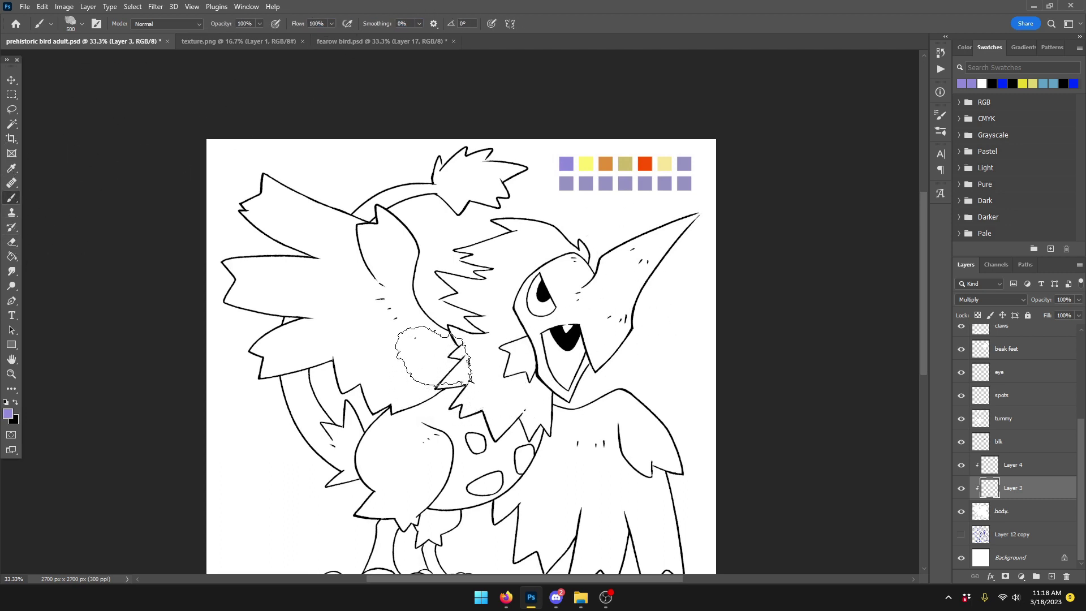
pyautogui.scroll(5, 1020, 371)
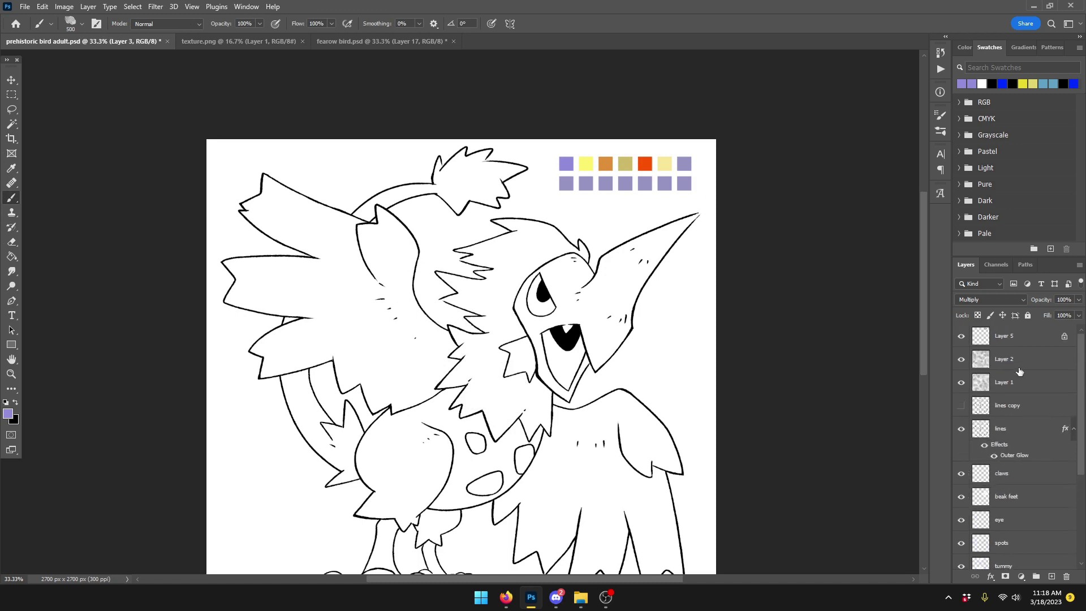
pyautogui.click(1010, 406)
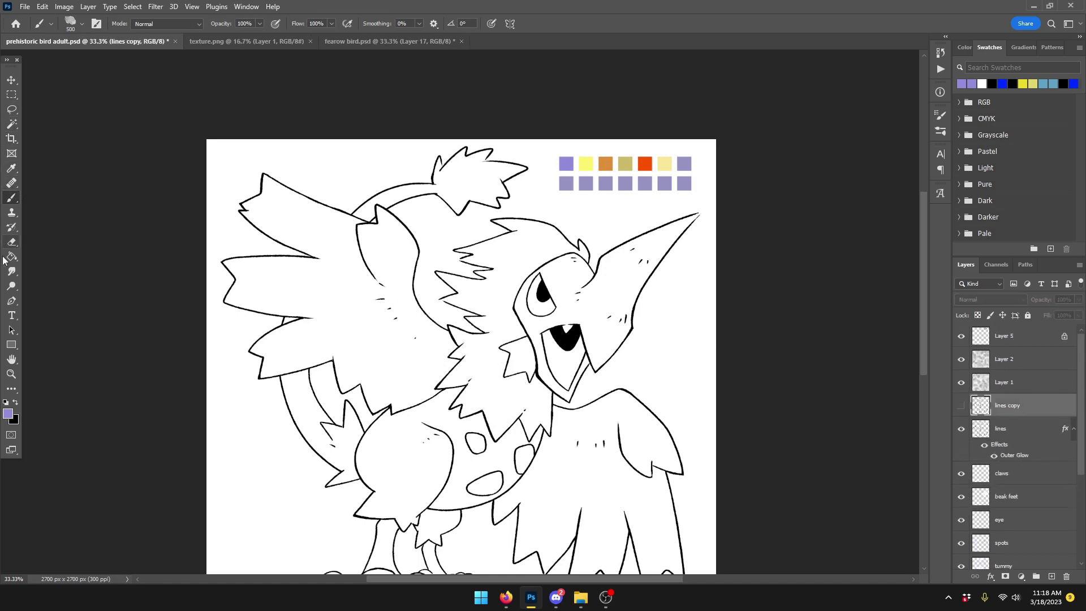
# Step: Magic-wand the head and neck ruff, expand the selection slightly, and ready the Brush on Layer 3
pyautogui.click(11, 123)
pyautogui.click(481, 375)
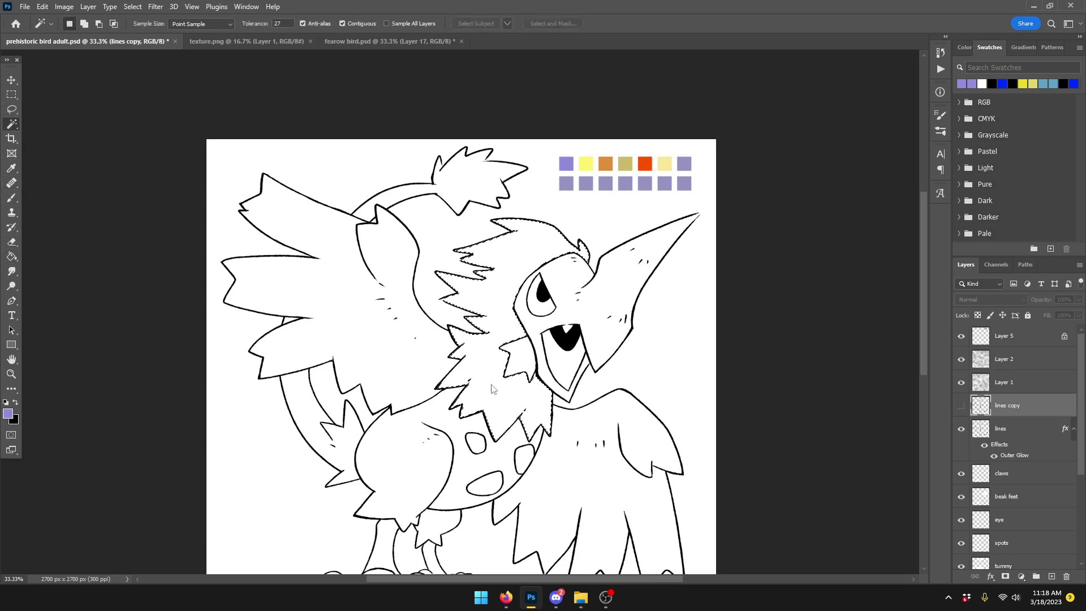
pyautogui.scroll(-3, 491, 388)
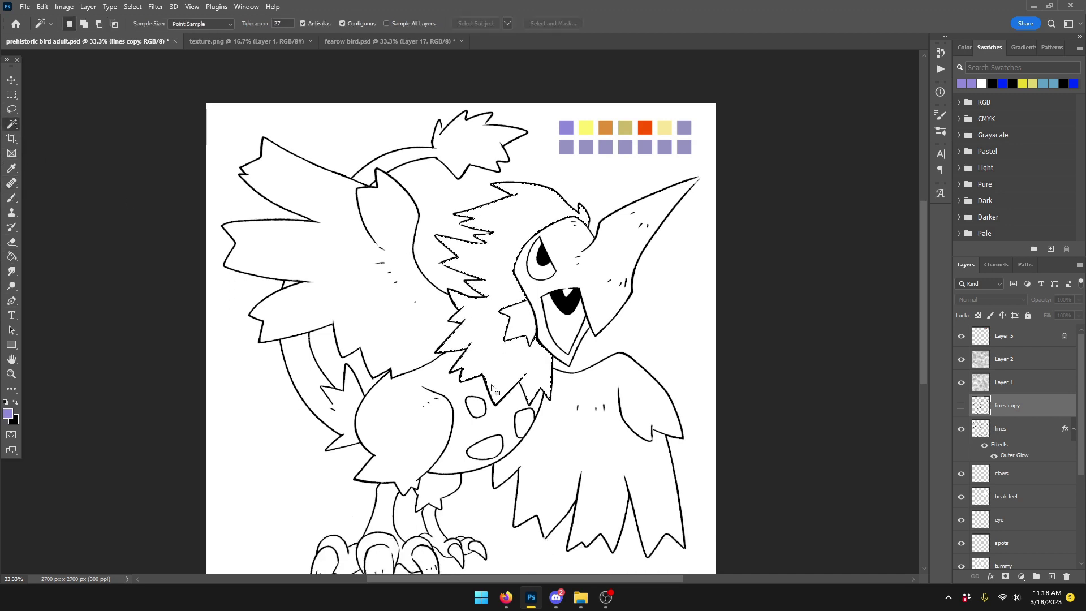
pyautogui.scroll(2, 490, 383)
pyautogui.hotkey('ctrl', 'e')
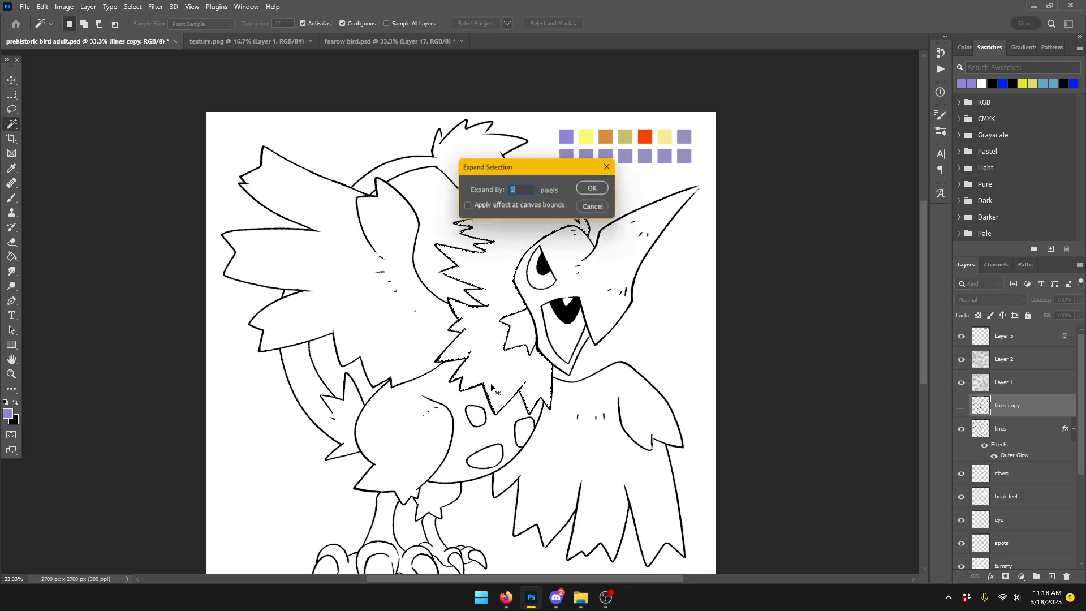
pyautogui.press('Return')
pyautogui.scroll(-5, 1026, 532)
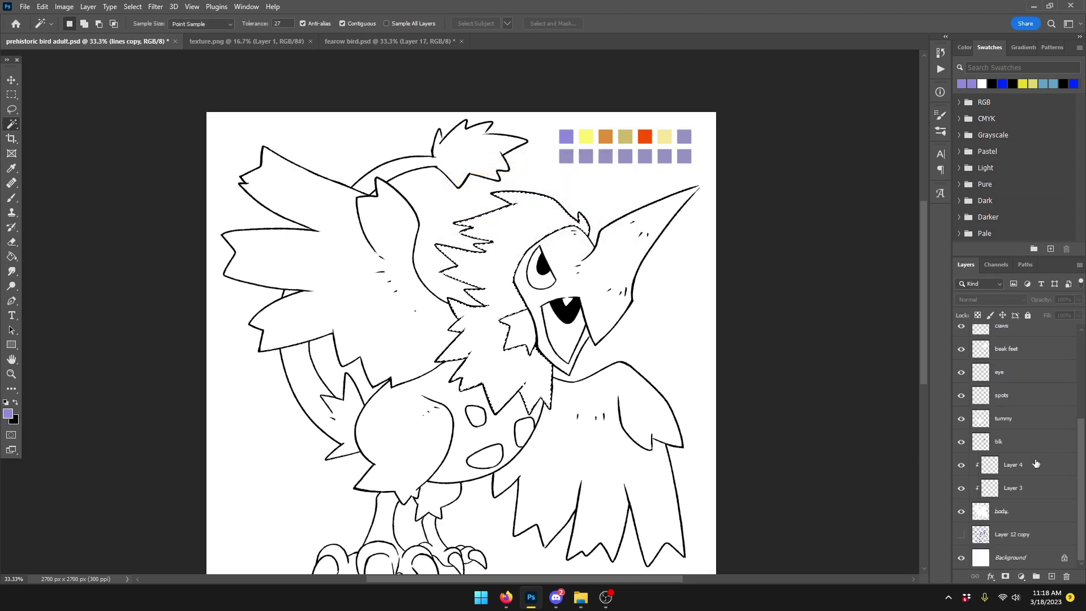
pyautogui.click(1004, 485)
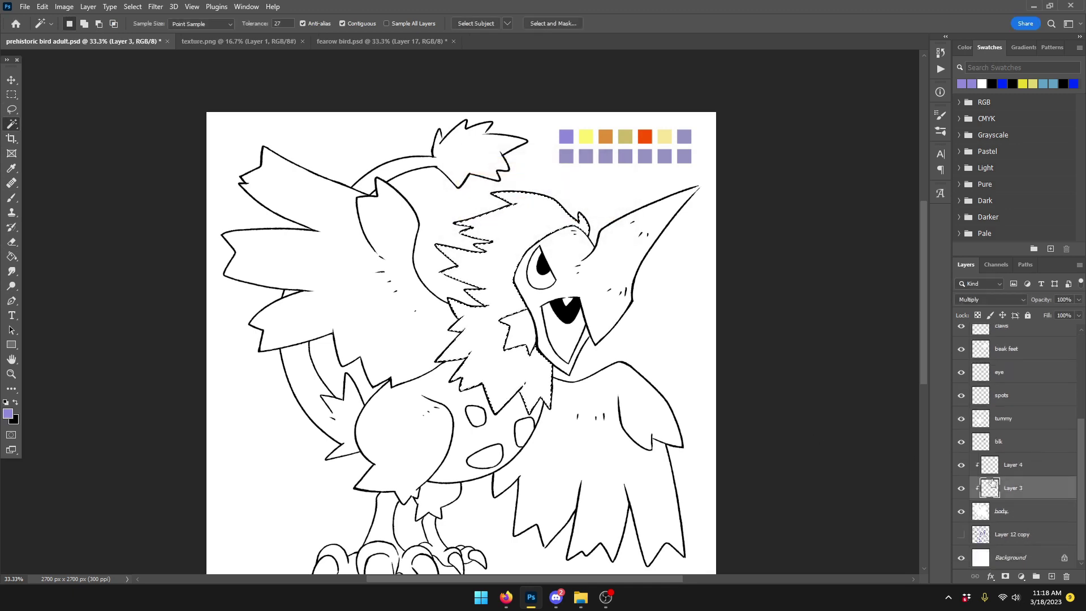
pyautogui.click(7, 195)
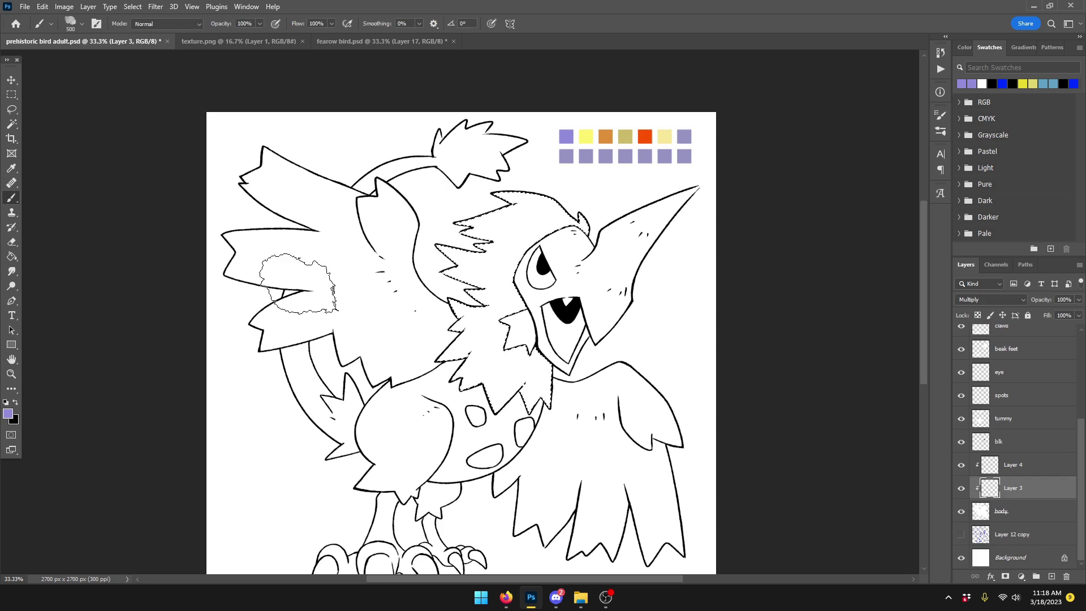
# Step: Dab purple watercolour onto the neck ruff, then invert the selection
pyautogui.moveTo(515, 368); pyautogui.dragTo(529, 363)
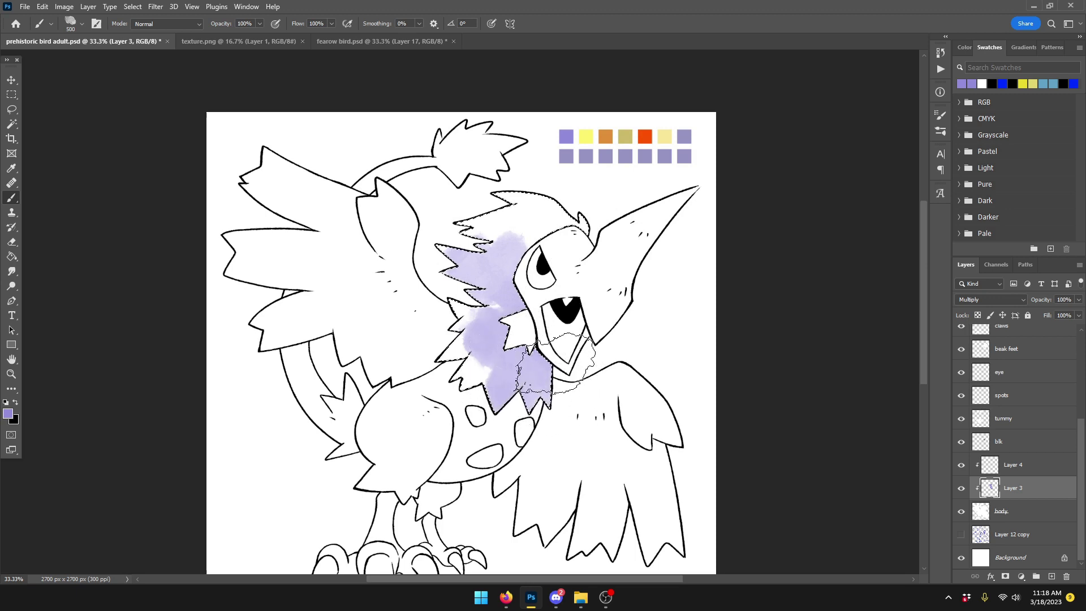
pyautogui.hotkey('ctrl', 'z')
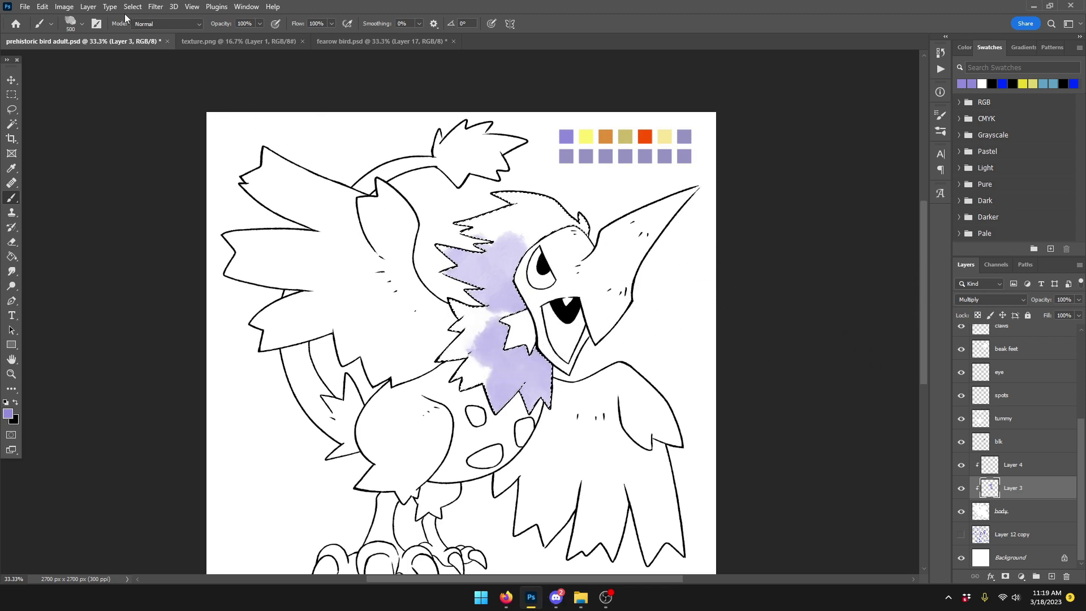
pyautogui.click(154, 7)
pyautogui.click(150, 50)
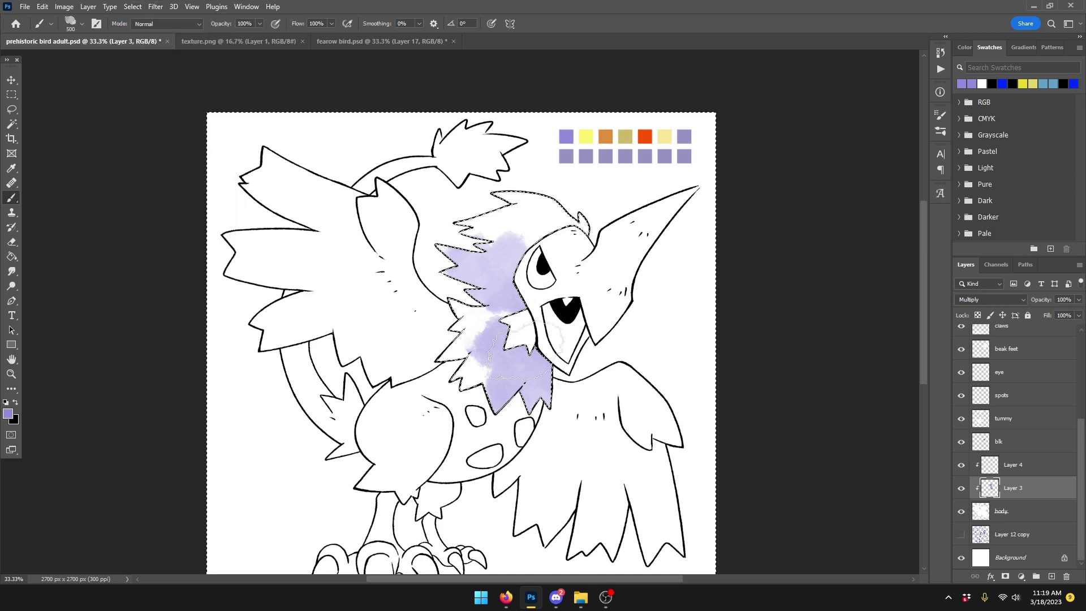
# Step: Brush a lavender wash over the left and right wings
pyautogui.moveTo(447, 343)
pyautogui.mouseDown()
pyautogui.moveTo(437, 316)
pyautogui.moveTo(428, 344)
pyautogui.moveTo(390, 360)
pyautogui.moveTo(391, 333)
pyautogui.moveTo(330, 311)
pyautogui.moveTo(337, 291)
pyautogui.moveTo(318, 266)
pyautogui.moveTo(348, 271)
pyautogui.moveTo(408, 333)
pyautogui.moveTo(421, 273)
pyautogui.moveTo(336, 235)
pyautogui.moveTo(375, 327)
pyautogui.moveTo(362, 368)
pyautogui.mouseUp()
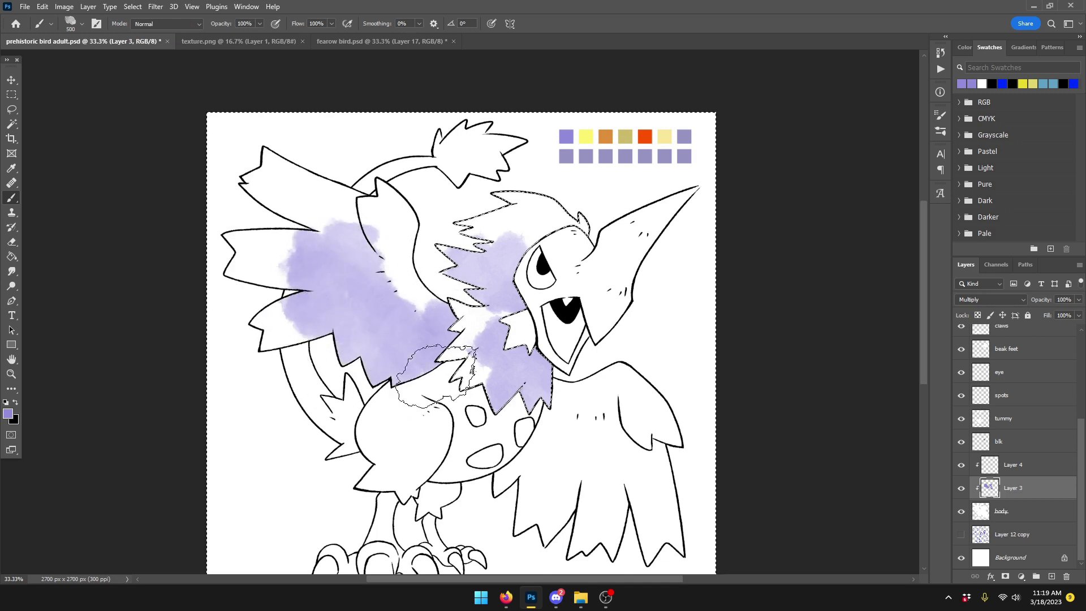
pyautogui.moveTo(571, 460)
pyautogui.mouseDown()
pyautogui.moveTo(557, 406)
pyautogui.moveTo(614, 481)
pyautogui.moveTo(664, 509)
pyautogui.moveTo(599, 521)
pyautogui.moveTo(513, 501)
pyautogui.moveTo(523, 481)
pyautogui.mouseUp()
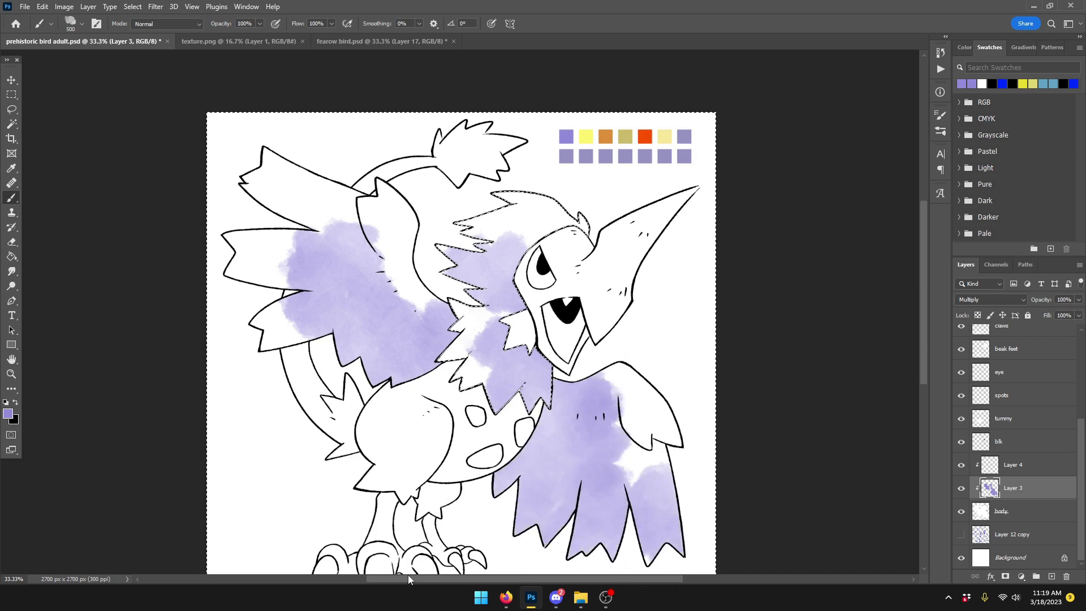
pyautogui.click(581, 599)
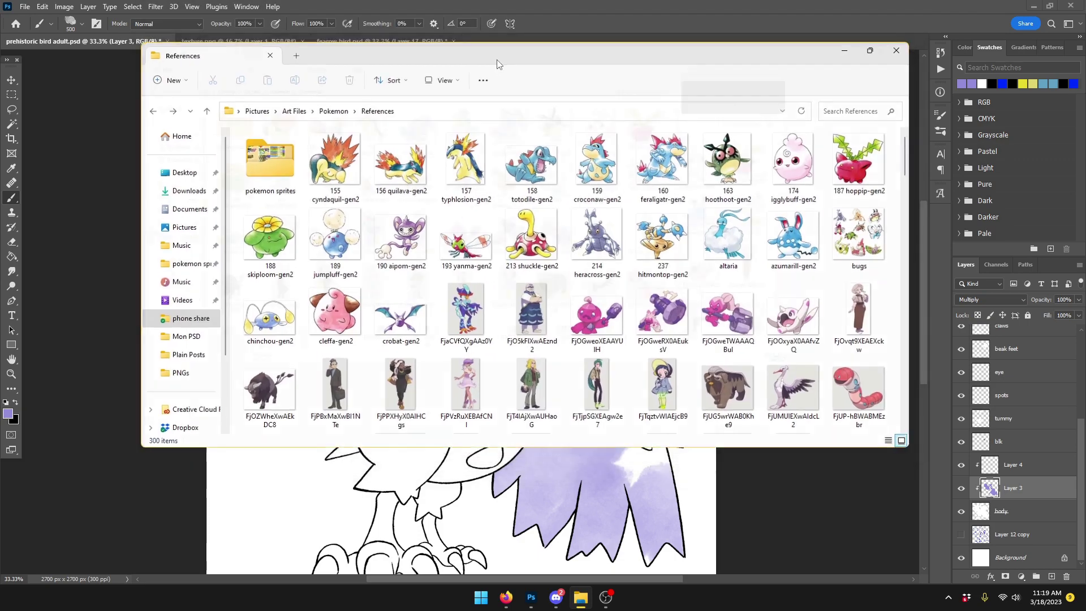
# Step: Show the References folder as extra large thumbnails and open fearow-gen1-jp
pyautogui.doubleClick(499, 65)
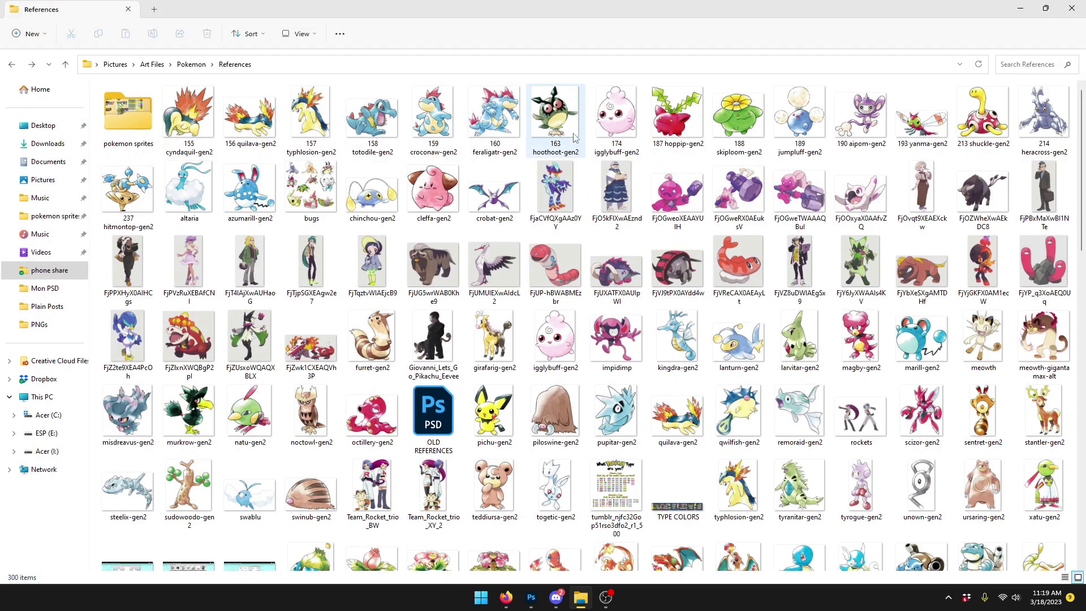
pyautogui.click(300, 33)
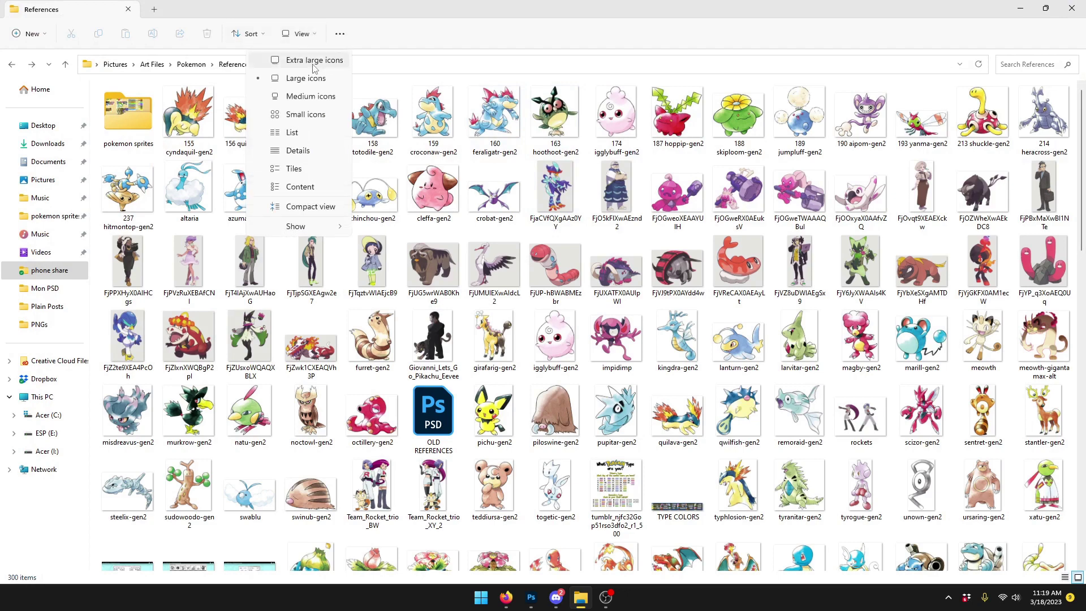
pyautogui.click(309, 61)
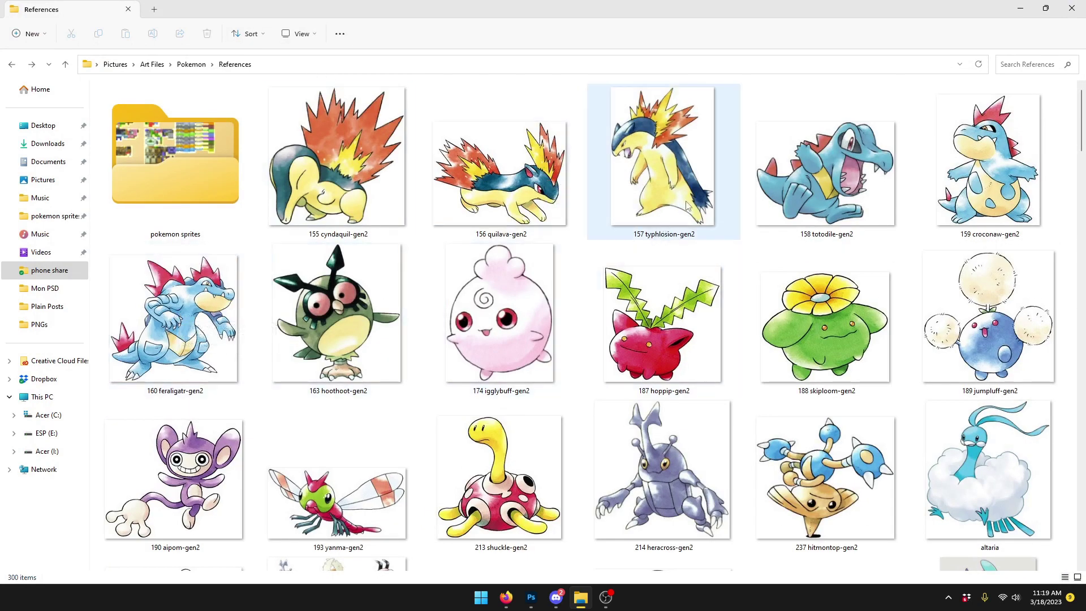
pyautogui.scroll(-3, 694, 197)
pyautogui.scroll(-15, 695, 197)
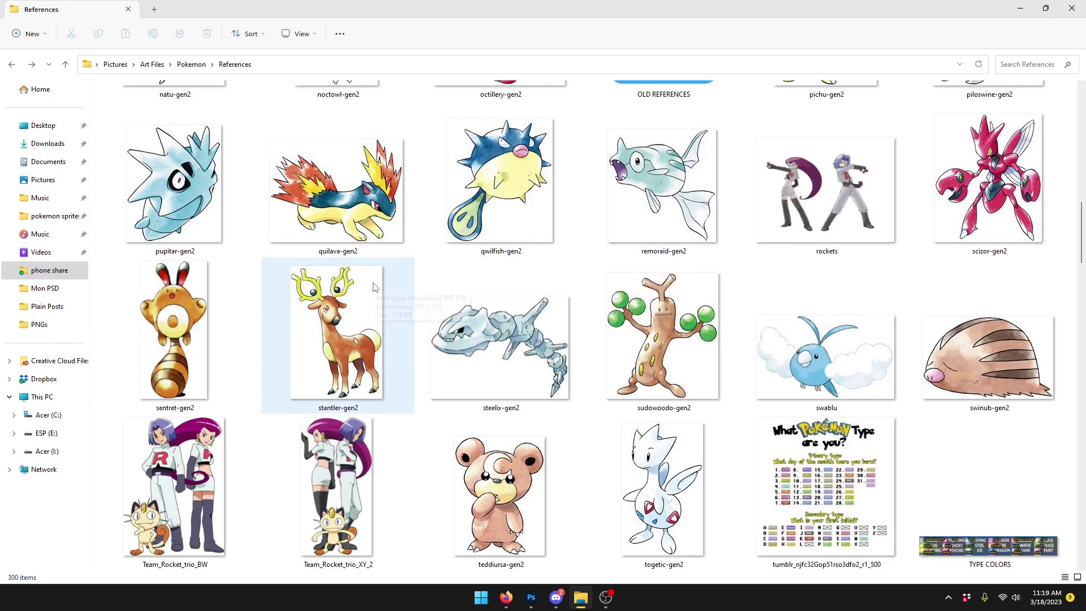
pyautogui.scroll(-10, 380, 265)
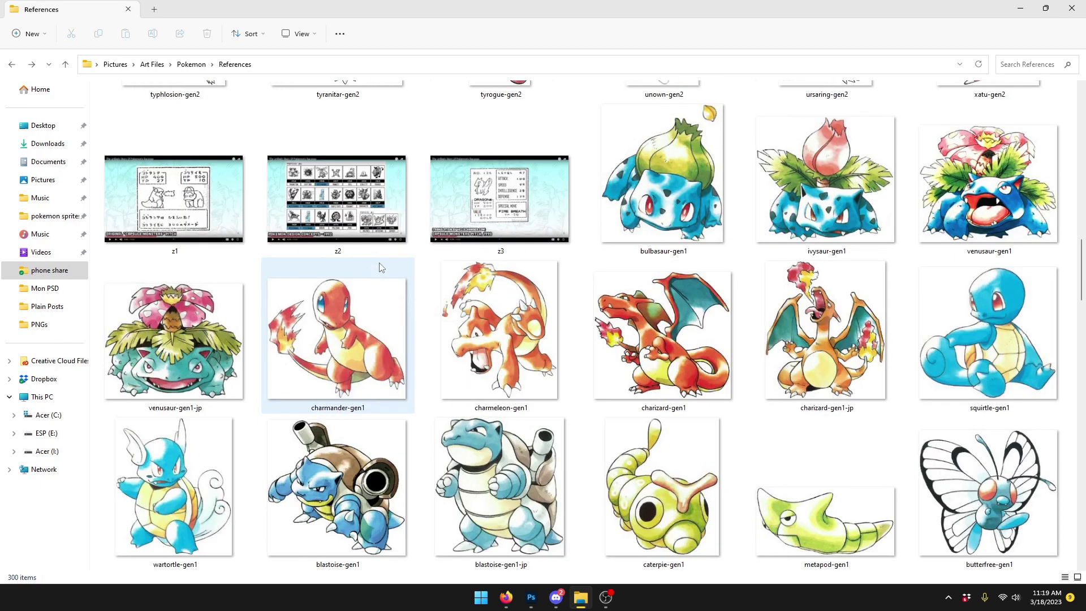
pyautogui.scroll(-5, 535, 277)
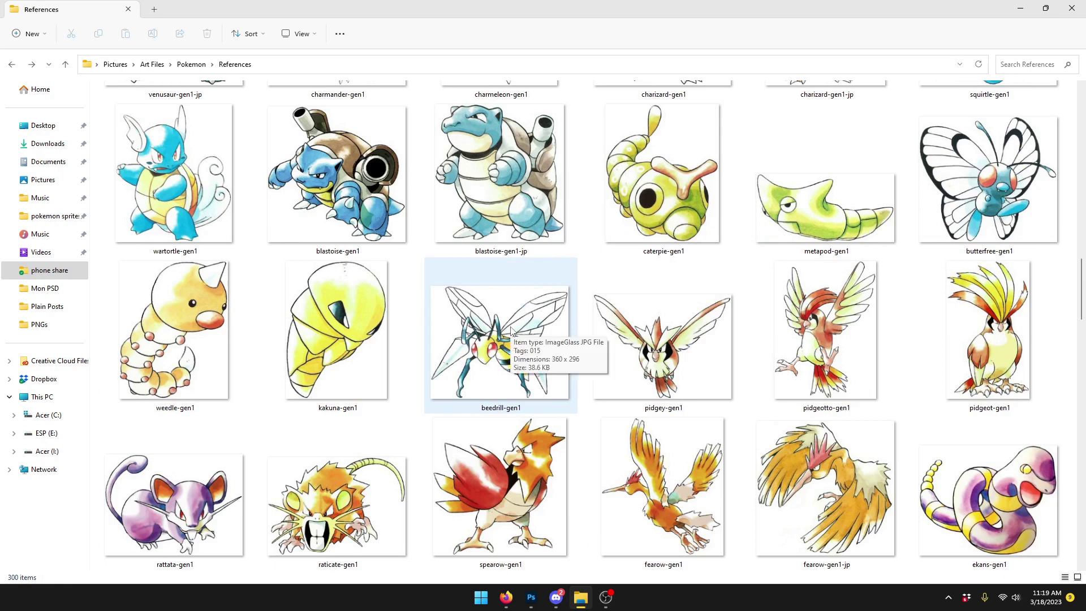
pyautogui.click(809, 452)
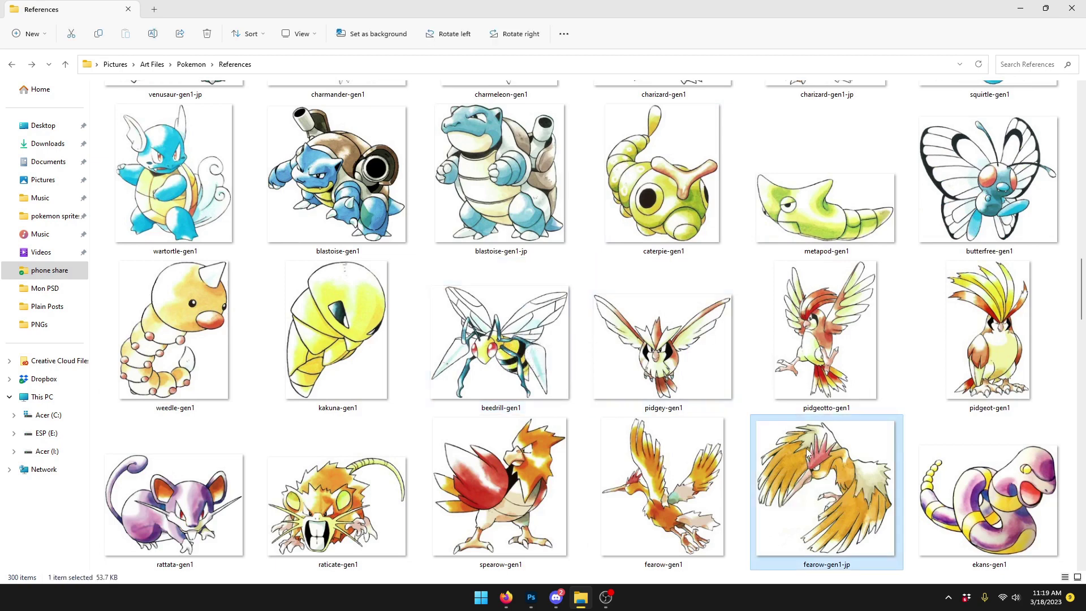
pyautogui.doubleClick(808, 453)
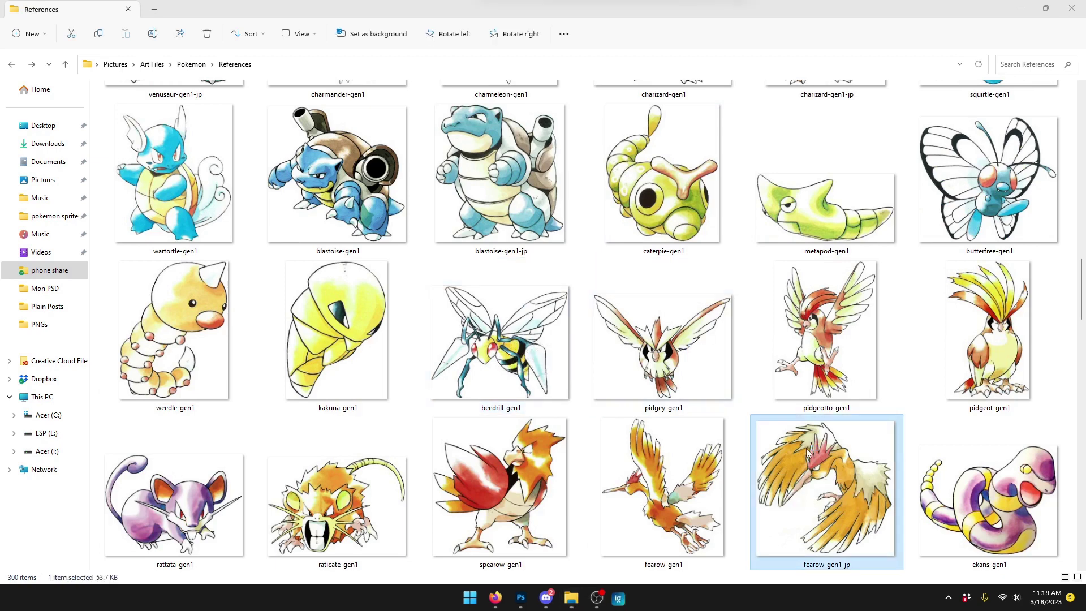
# Step: Resize the References window and keep browsing the reference thumbnails
pyautogui.scroll(-5, 594, 292)
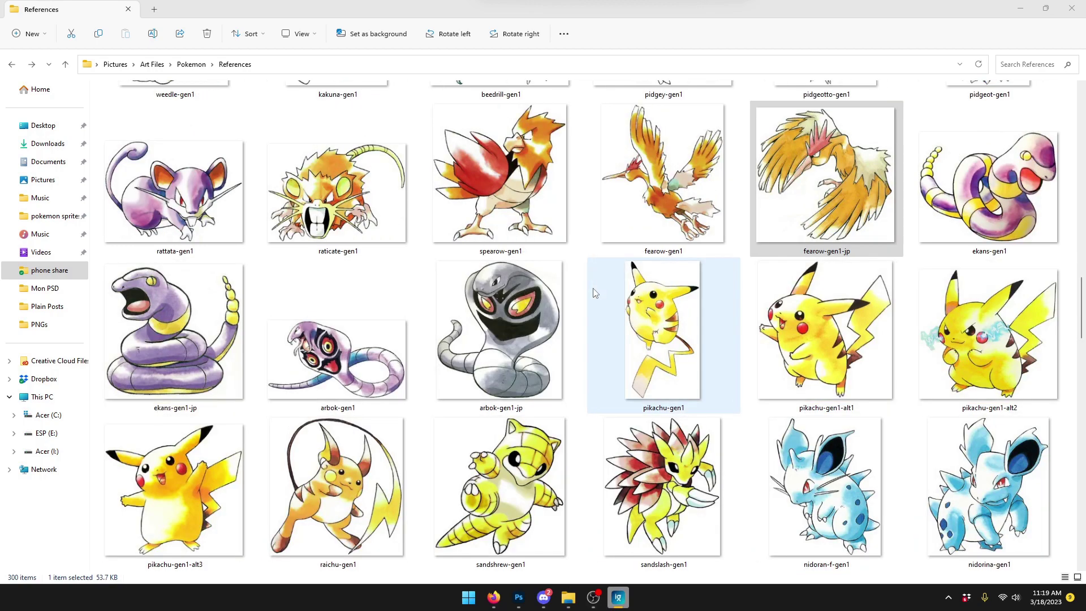
pyautogui.moveTo(481, 10); pyautogui.dragTo(539, 134)
pyautogui.doubleClick(538, 135)
pyautogui.scroll(-10, 545, 228)
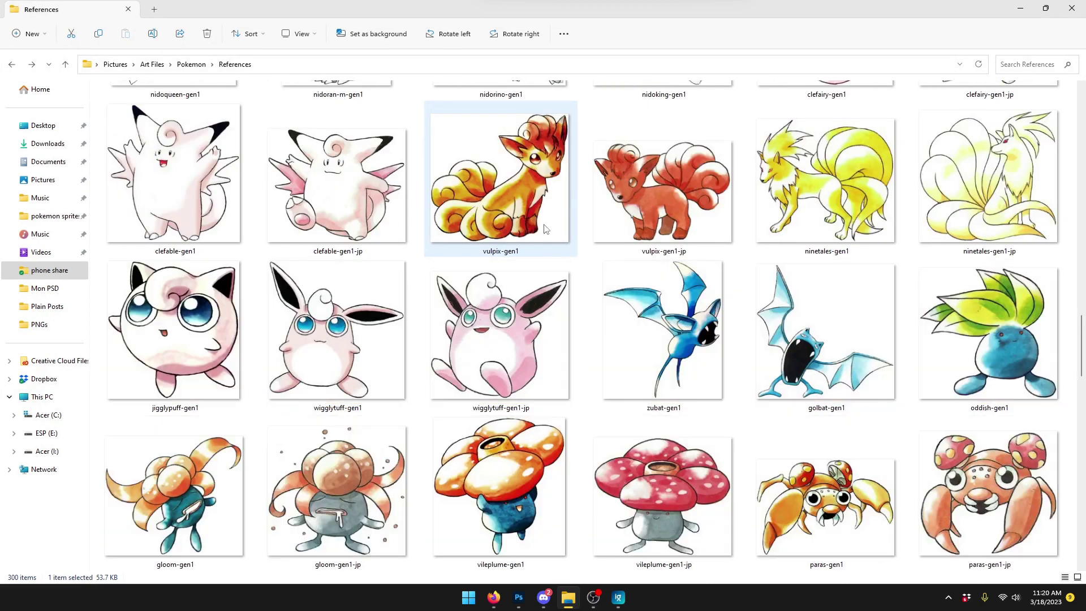
pyautogui.scroll(-4, 546, 229)
pyautogui.scroll(20, 546, 228)
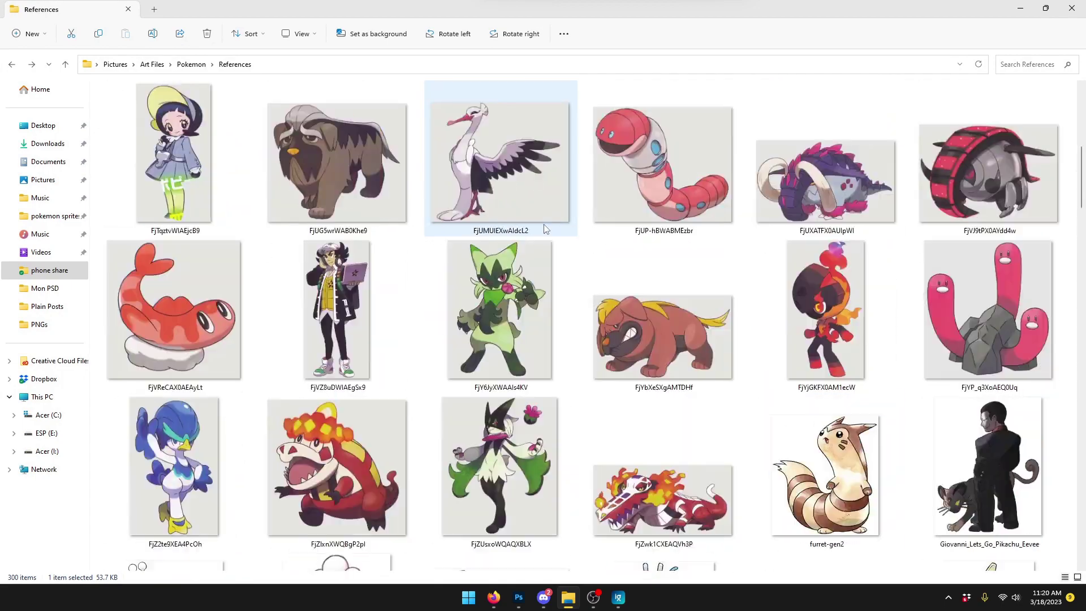
pyautogui.hotkey('alt', 'Tab')
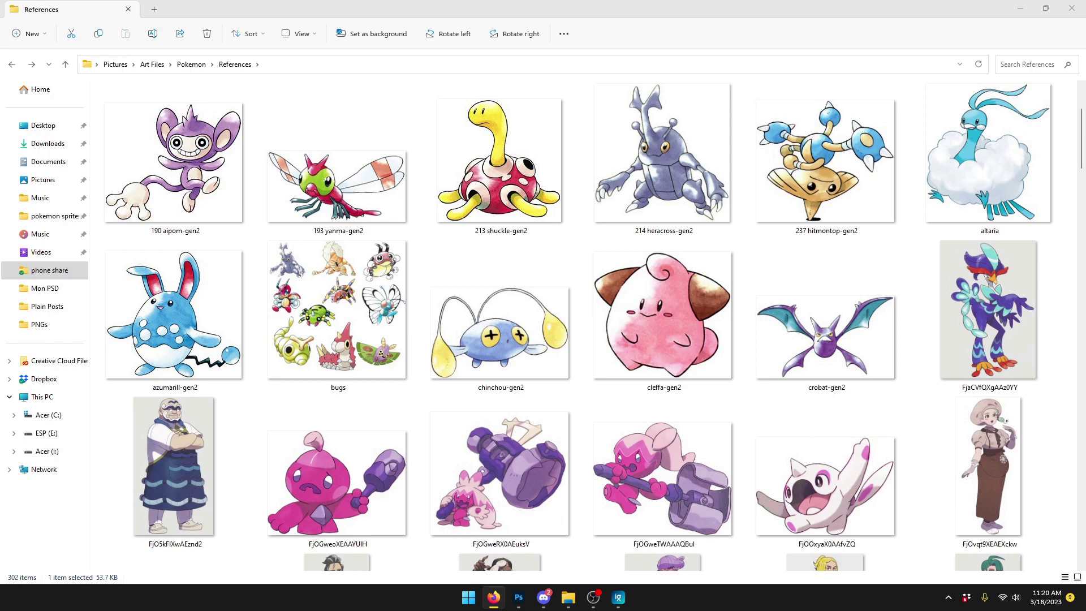
pyautogui.scroll(-15, 604, 273)
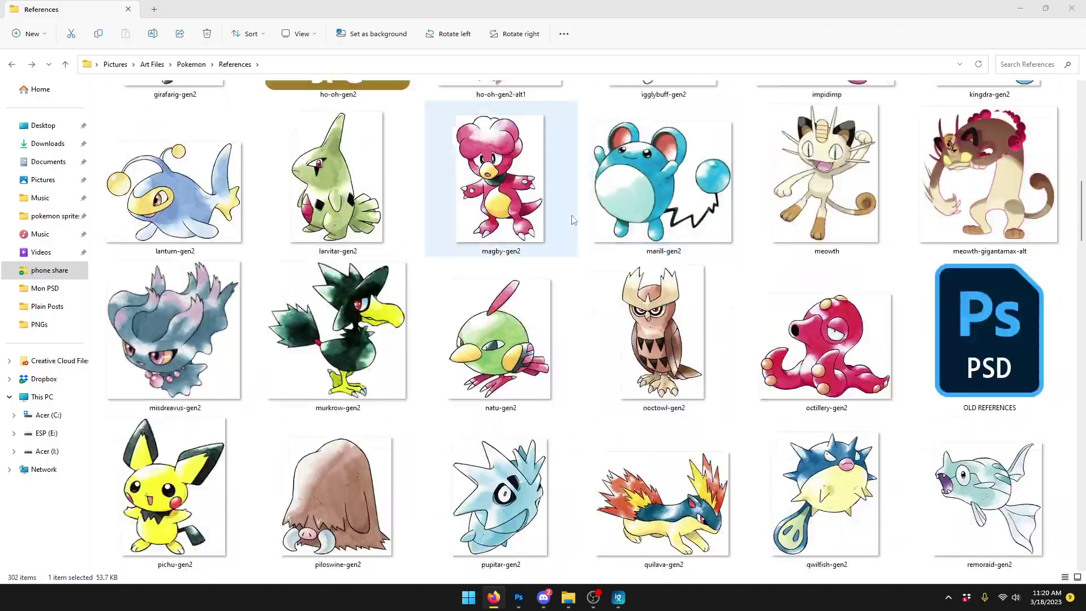
pyautogui.scroll(-20, 572, 236)
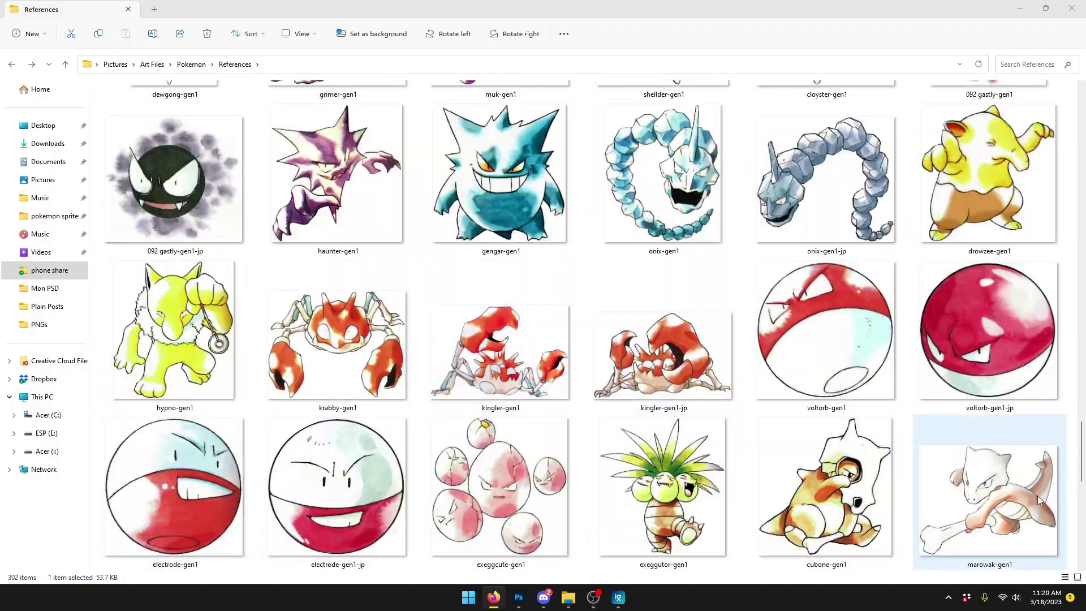
pyautogui.moveTo(1083, 455); pyautogui.dragTo(791, 125)
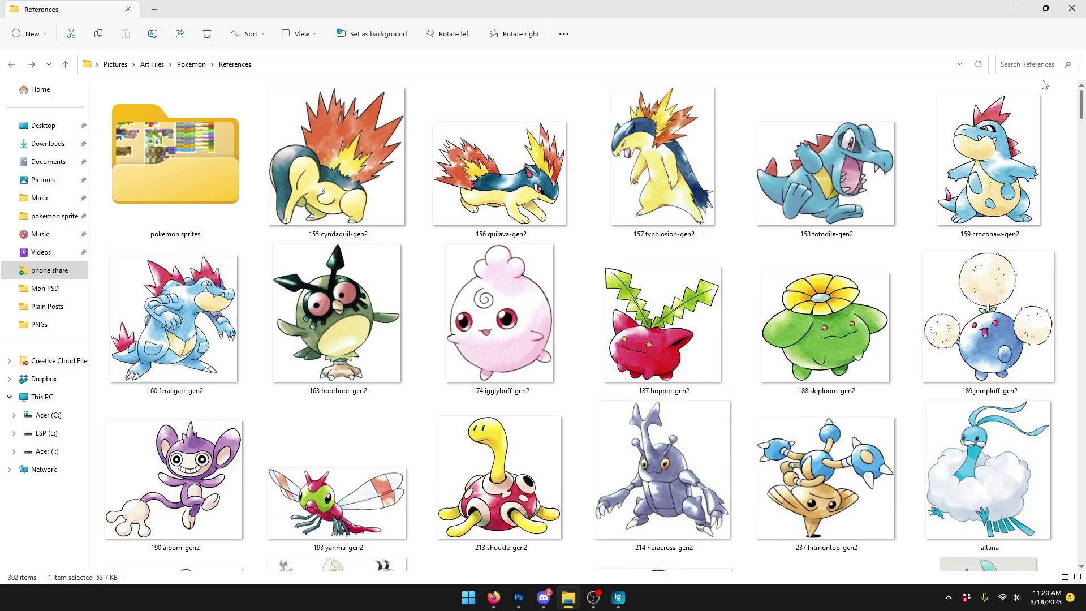
# Step: Jump to the ho-oh files, select ho-oh-gen2-alt1, and minimize the folder
pyautogui.click(515, 308)
pyautogui.press('h')
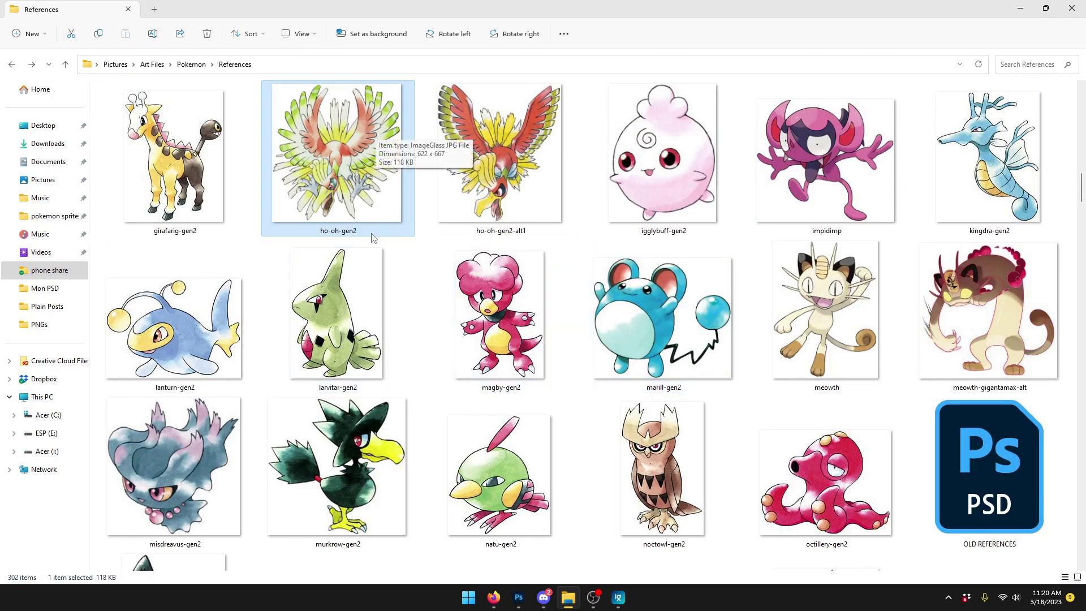
pyautogui.click(501, 165)
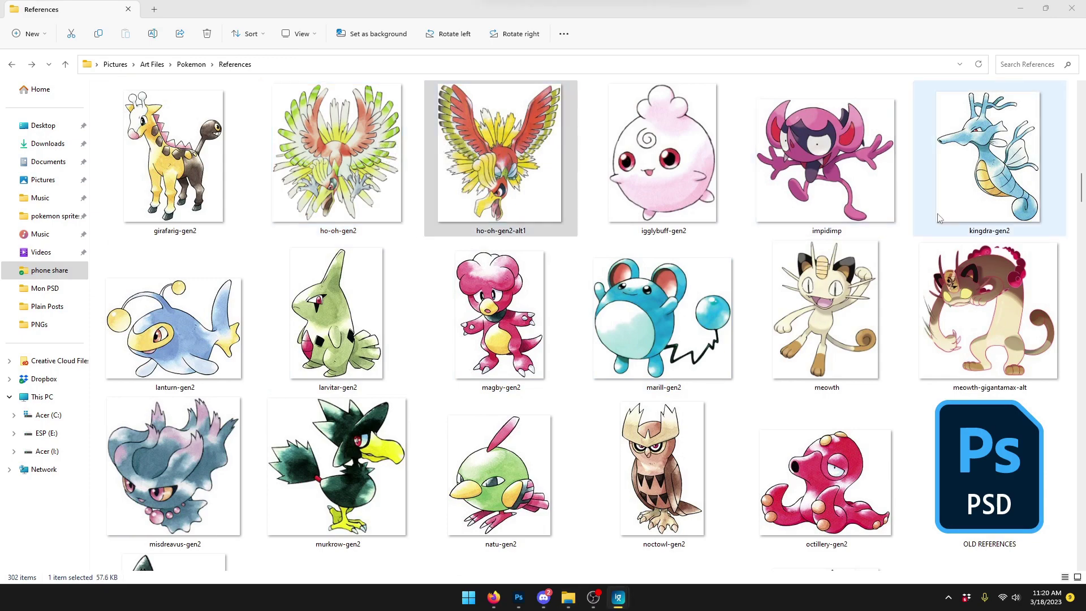
pyautogui.click(1019, 10)
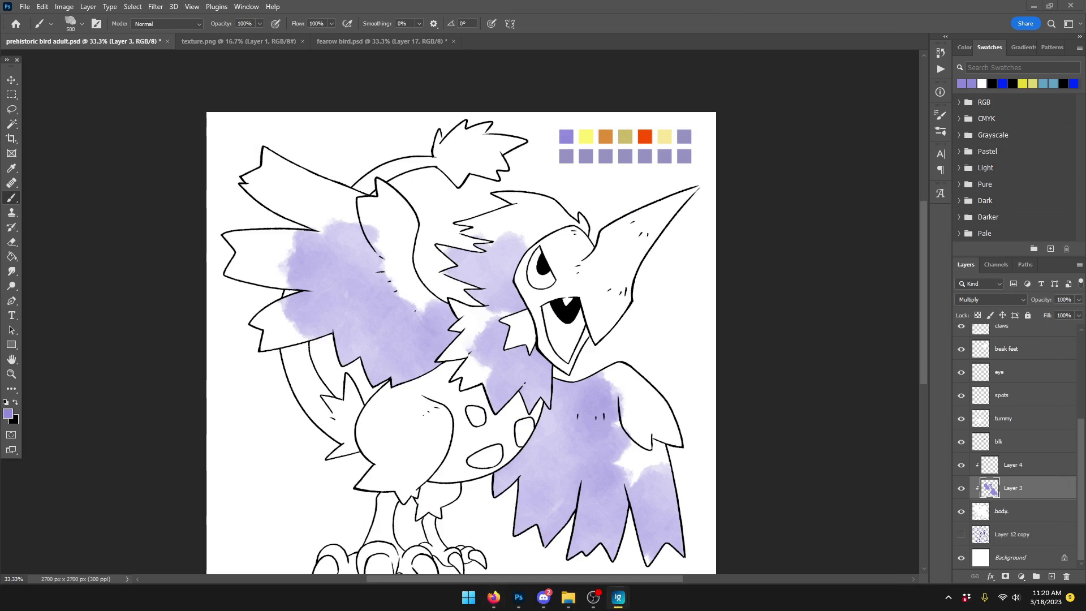
# Step: Spread the purple wash over the upper left wing and fill white gaps near the crest
pyautogui.click(494, 597)
pyautogui.click(633, 17)
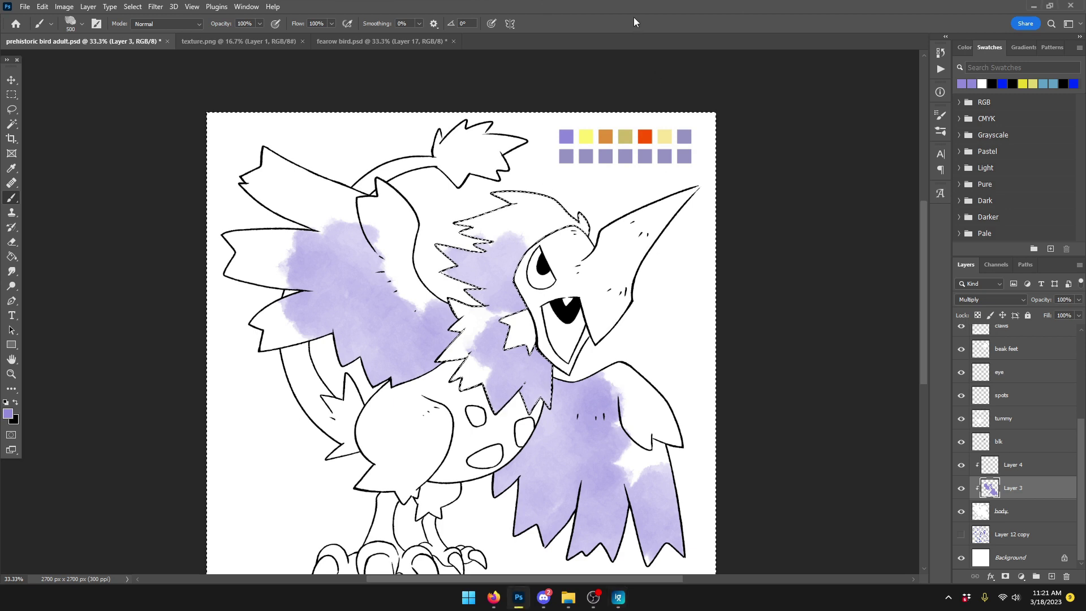
pyautogui.moveTo(408, 313)
pyautogui.mouseDown()
pyautogui.moveTo(553, 236)
pyautogui.moveTo(403, 319)
pyautogui.moveTo(503, 236)
pyautogui.moveTo(463, 259)
pyautogui.moveTo(435, 286)
pyautogui.mouseUp()
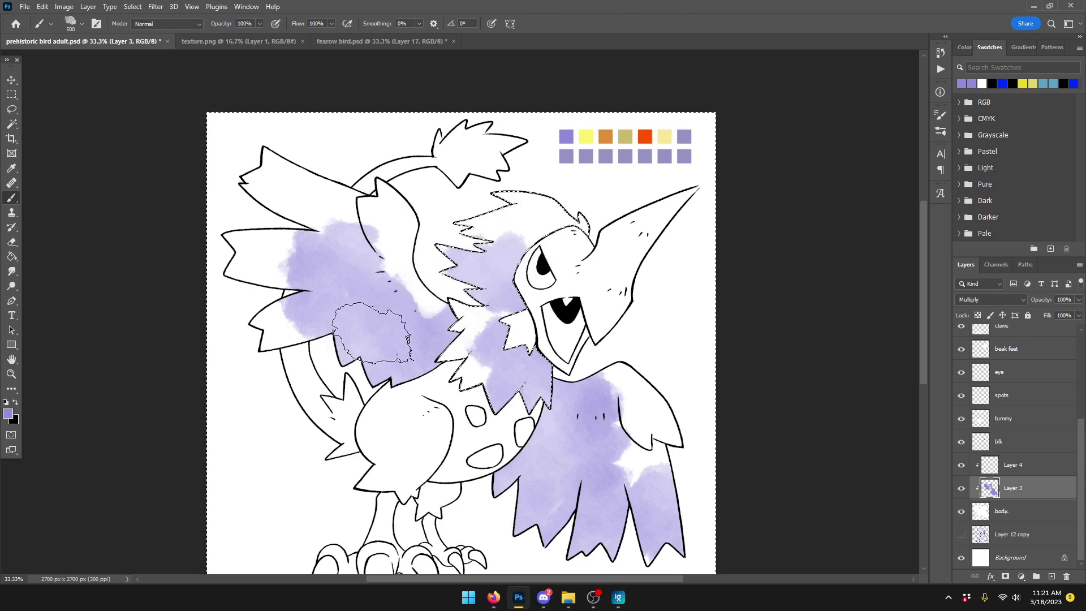
pyautogui.moveTo(296, 251)
pyautogui.mouseDown()
pyautogui.moveTo(309, 201)
pyautogui.moveTo(358, 184)
pyautogui.moveTo(349, 228)
pyautogui.moveTo(354, 218)
pyautogui.moveTo(348, 201)
pyautogui.moveTo(359, 192)
pyautogui.moveTo(349, 219)
pyautogui.moveTo(337, 194)
pyautogui.mouseUp()
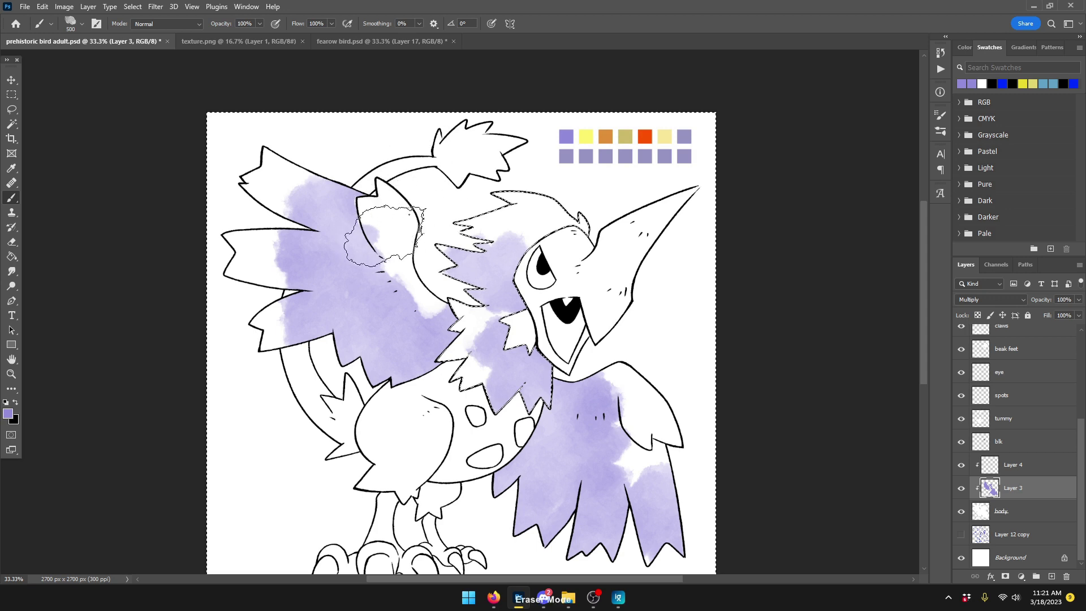
pyautogui.moveTo(375, 229); pyautogui.dragTo(376, 242)
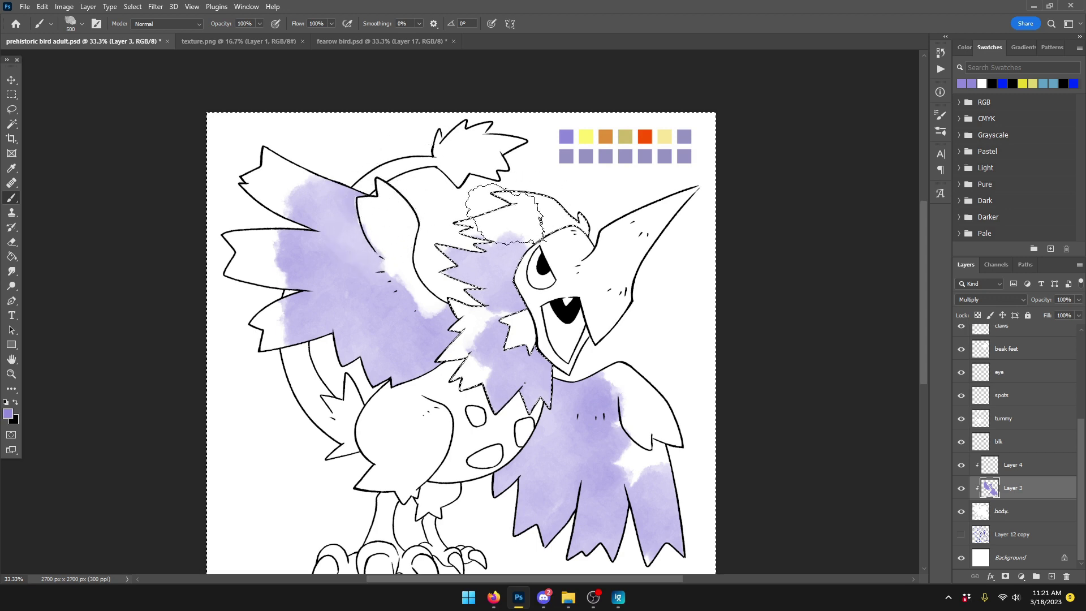
# Step: Clean up stray purple inside the crest and touch up the right wing wash
pyautogui.click(383, 237)
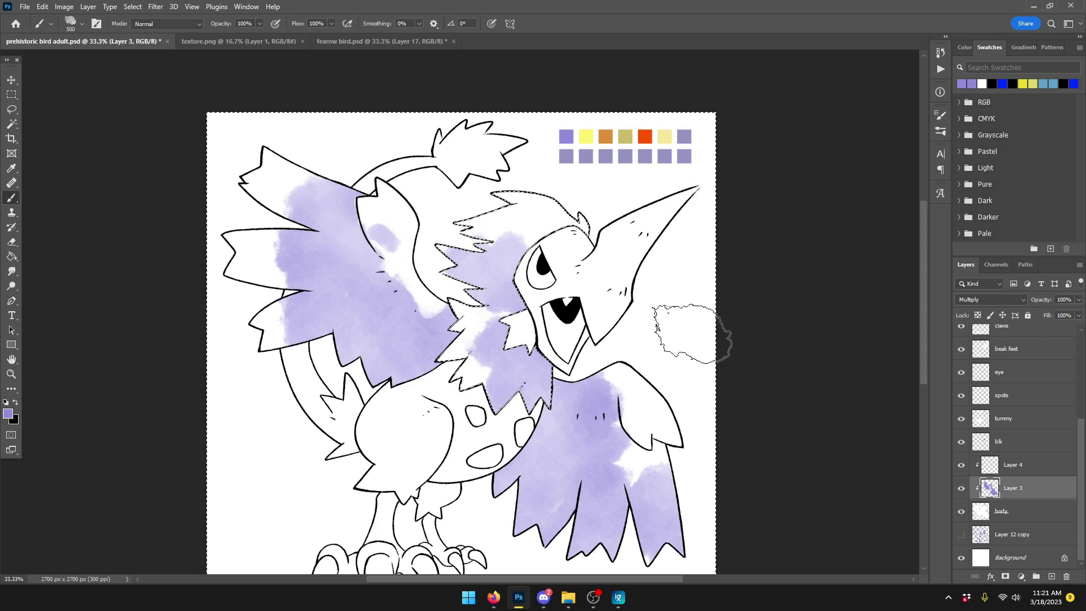
pyautogui.hotkey('ctrl', 'z')
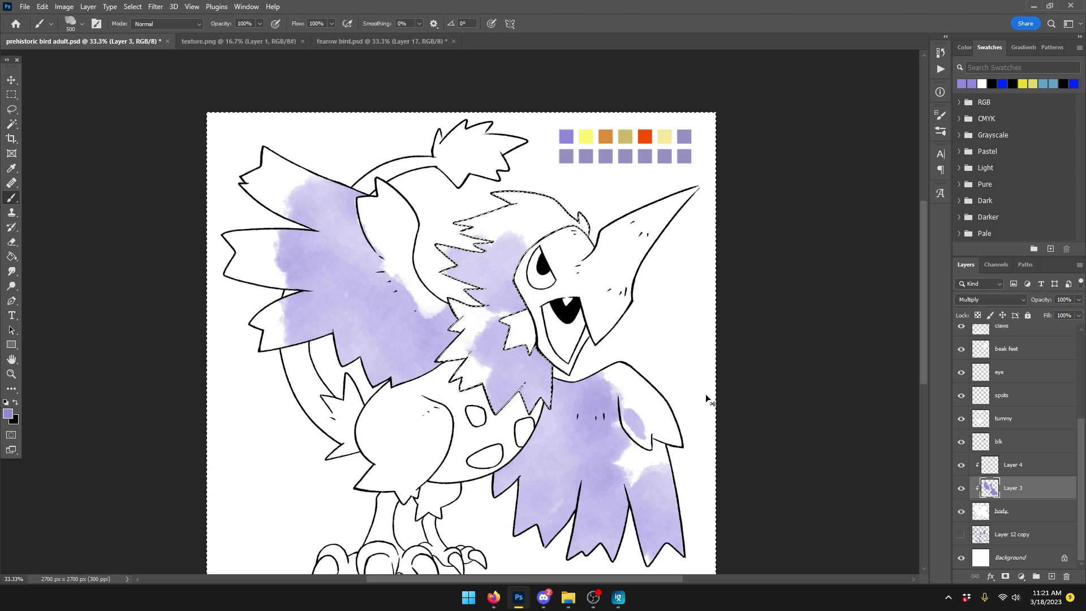
pyautogui.moveTo(611, 436)
pyautogui.mouseDown()
pyautogui.moveTo(646, 409)
pyautogui.moveTo(662, 431)
pyautogui.mouseUp()
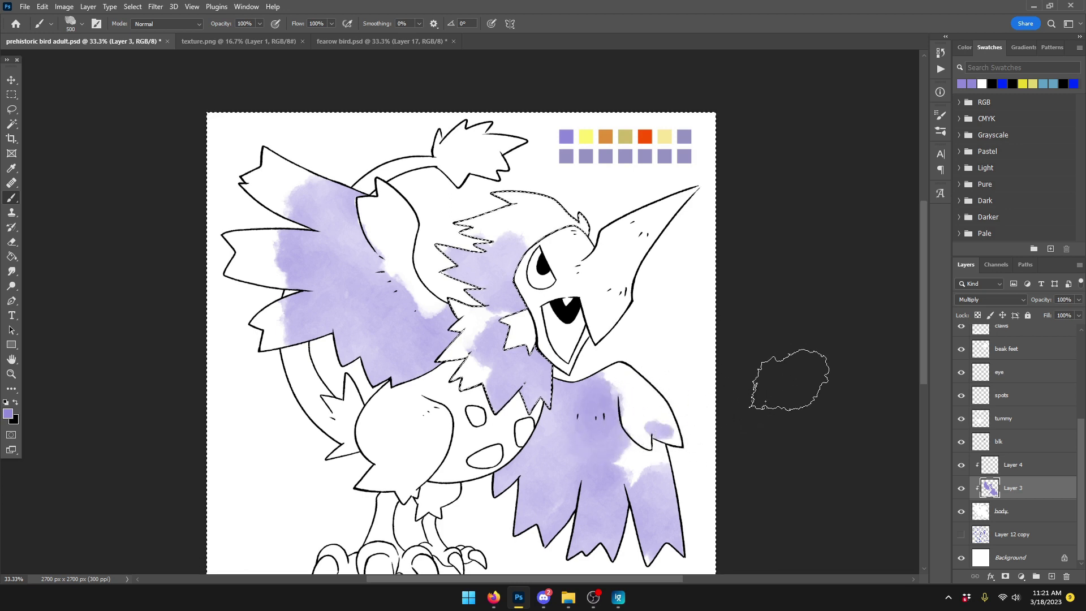
pyautogui.hotkey('ctrl', 'z')
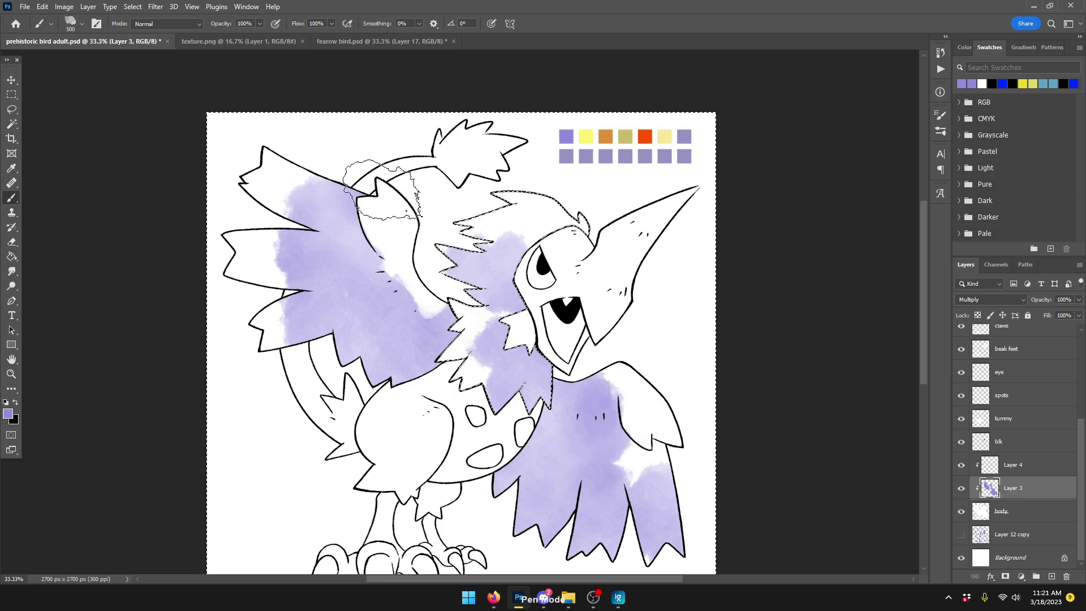
pyautogui.click(1026, 459)
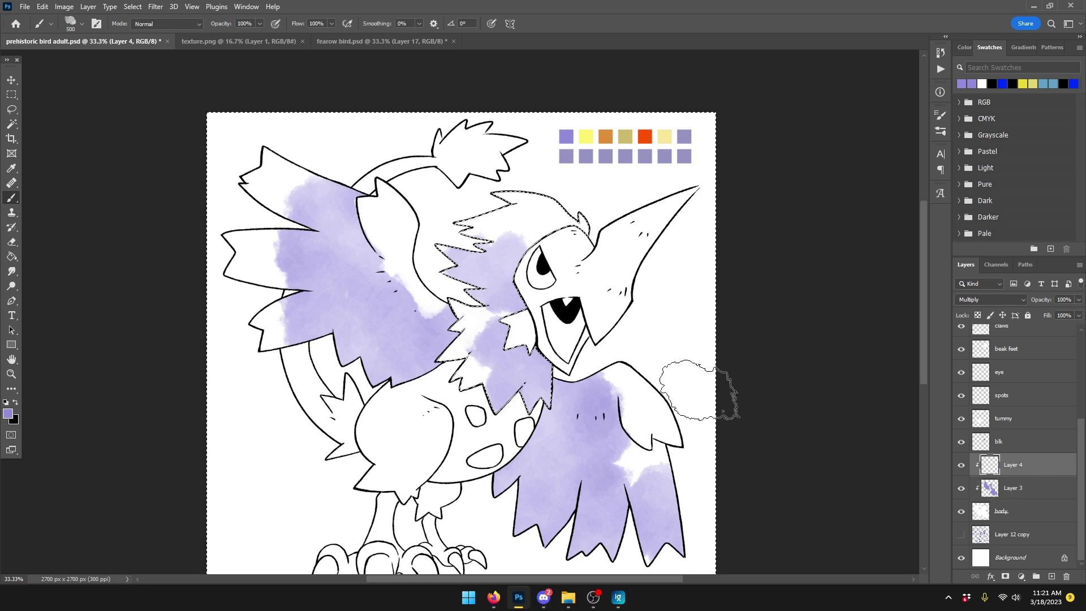
# Step: Paint darker purple accents on the chest and both wings on Layer 4, then invert the selection
pyautogui.moveTo(557, 382)
pyautogui.mouseDown()
pyautogui.moveTo(591, 402)
pyautogui.moveTo(588, 424)
pyautogui.mouseUp()
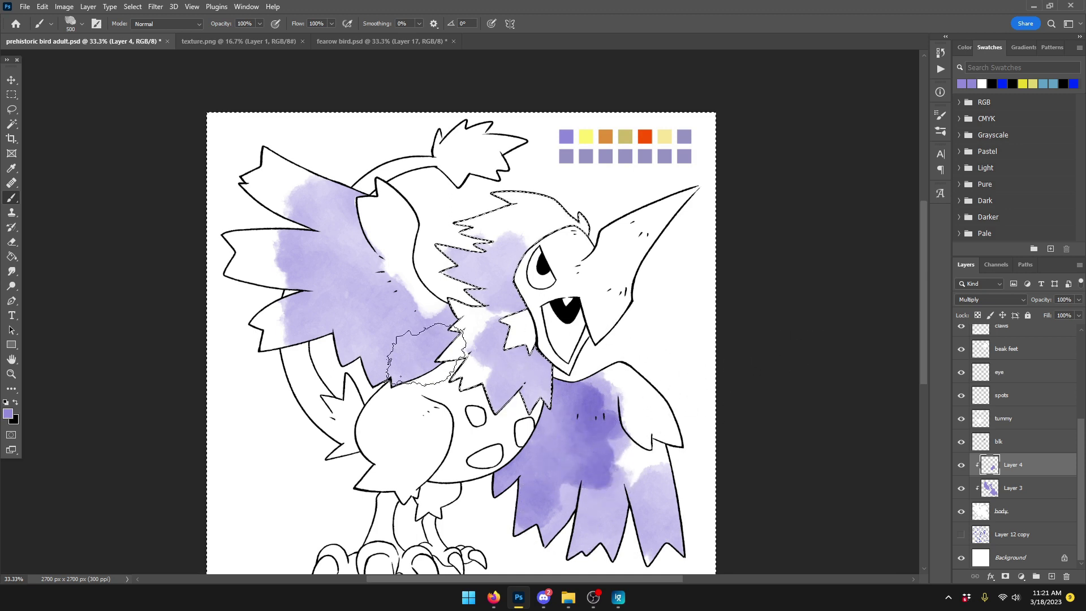
pyautogui.moveTo(413, 370); pyautogui.dragTo(423, 358)
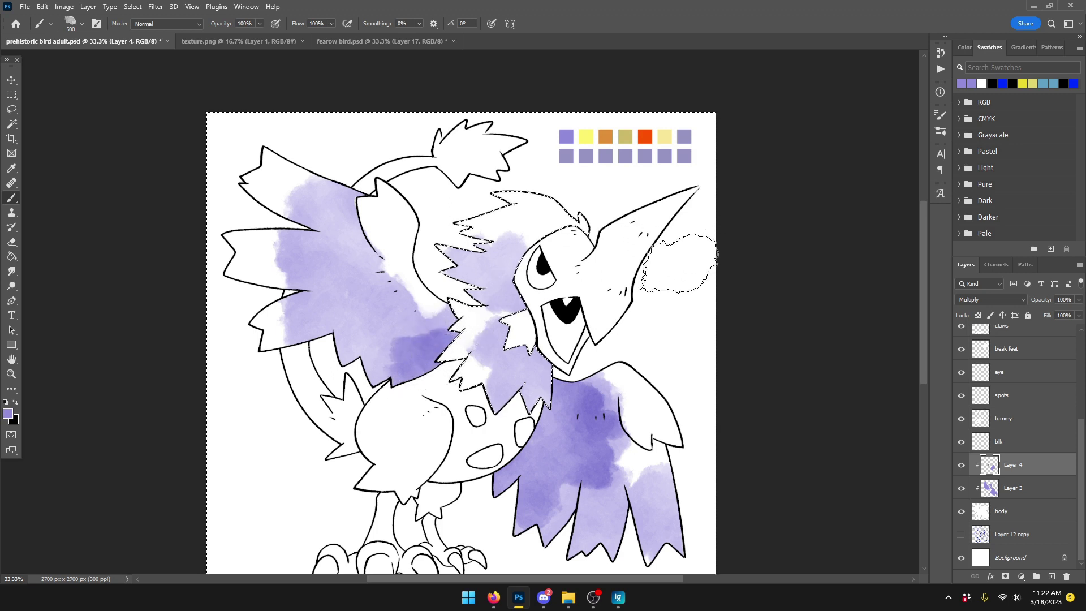
pyautogui.moveTo(396, 277)
pyautogui.mouseDown()
pyautogui.moveTo(373, 278)
pyautogui.moveTo(316, 246)
pyautogui.moveTo(348, 243)
pyautogui.mouseUp()
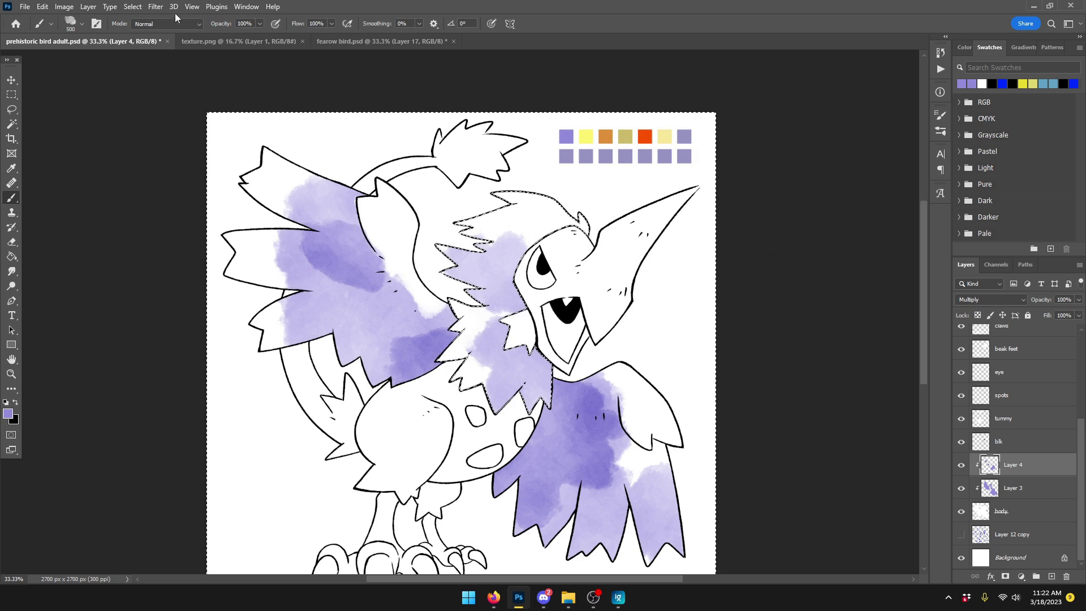
pyautogui.click(133, 6)
pyautogui.click(156, 48)
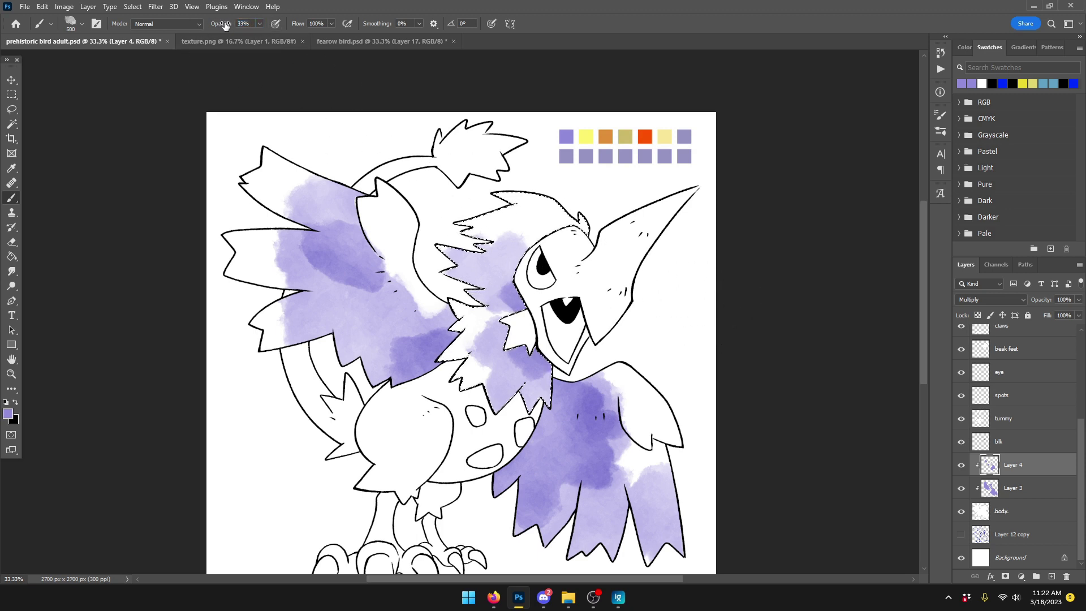
# Step: Set the Eraser to 41% opacity, return to the Brush at 30%, and target Layer 3
pyautogui.press('e')
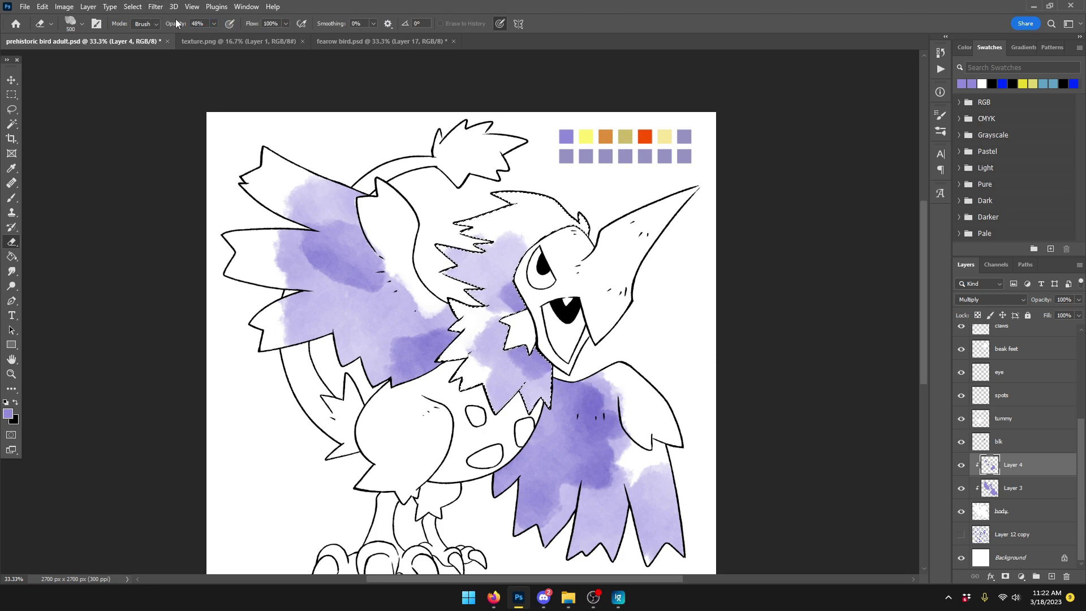
pyautogui.moveTo(176, 24); pyautogui.dragTo(171, 22)
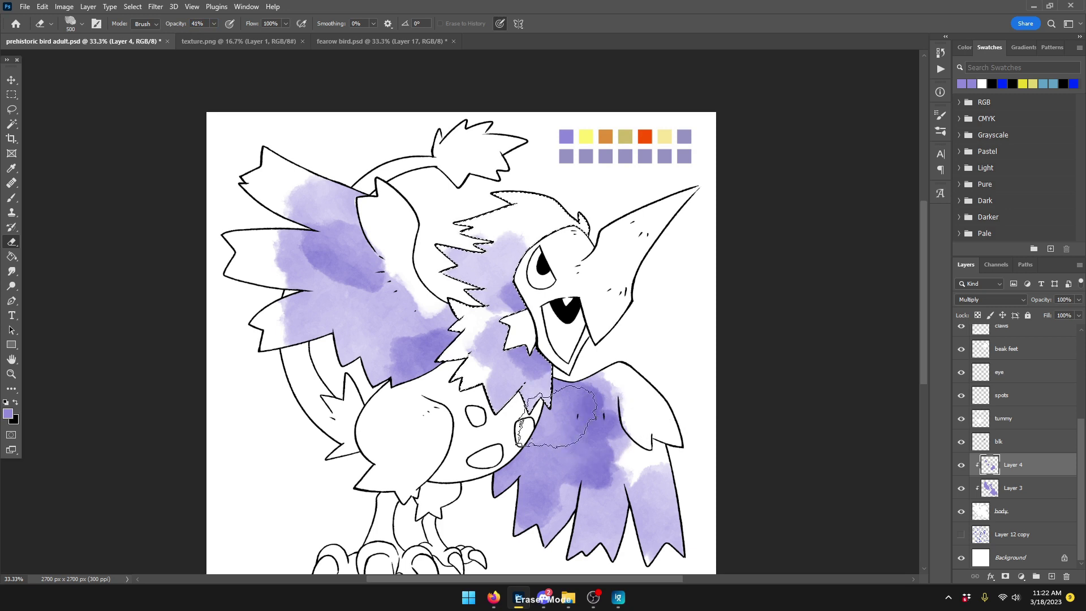
pyautogui.click(12, 198)
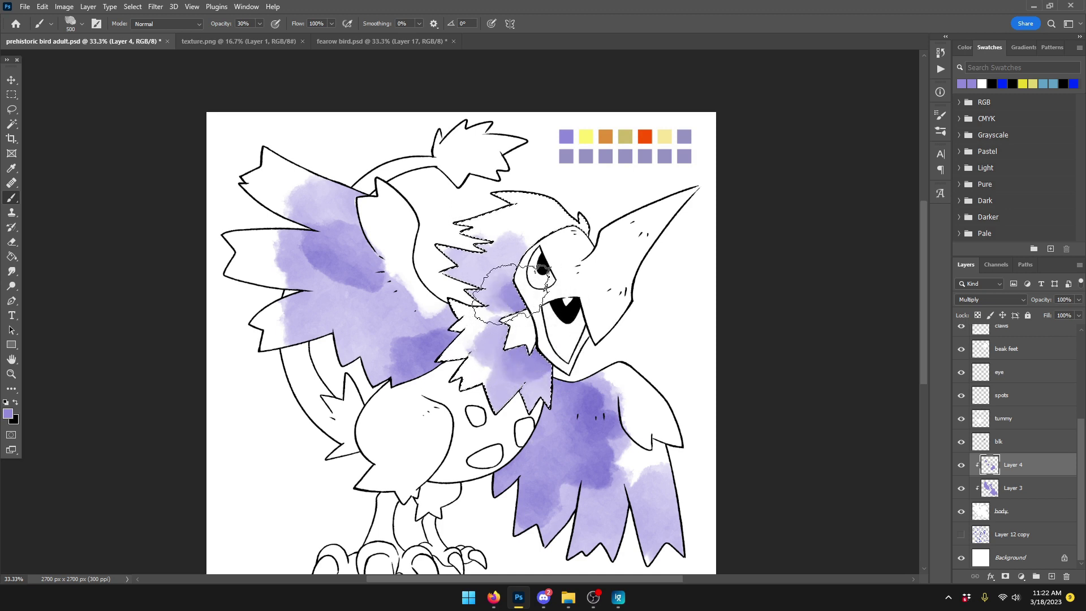
pyautogui.click(1005, 484)
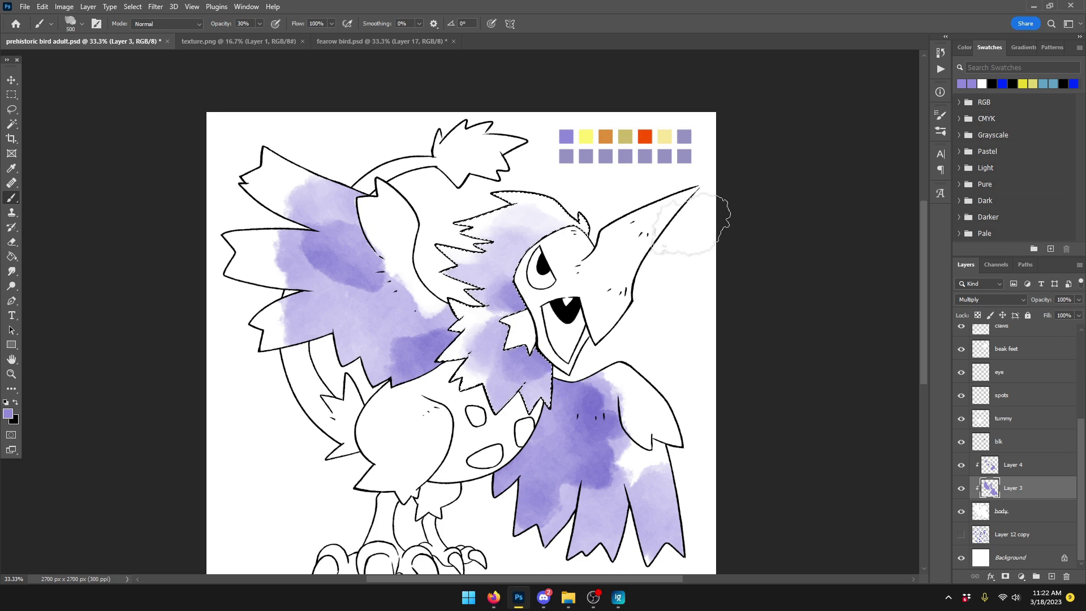
# Step: Invert the selection and add more purple over the left wing and its shoulder on Layer 3
pyautogui.click(151, 7)
pyautogui.moveTo(138, 10)
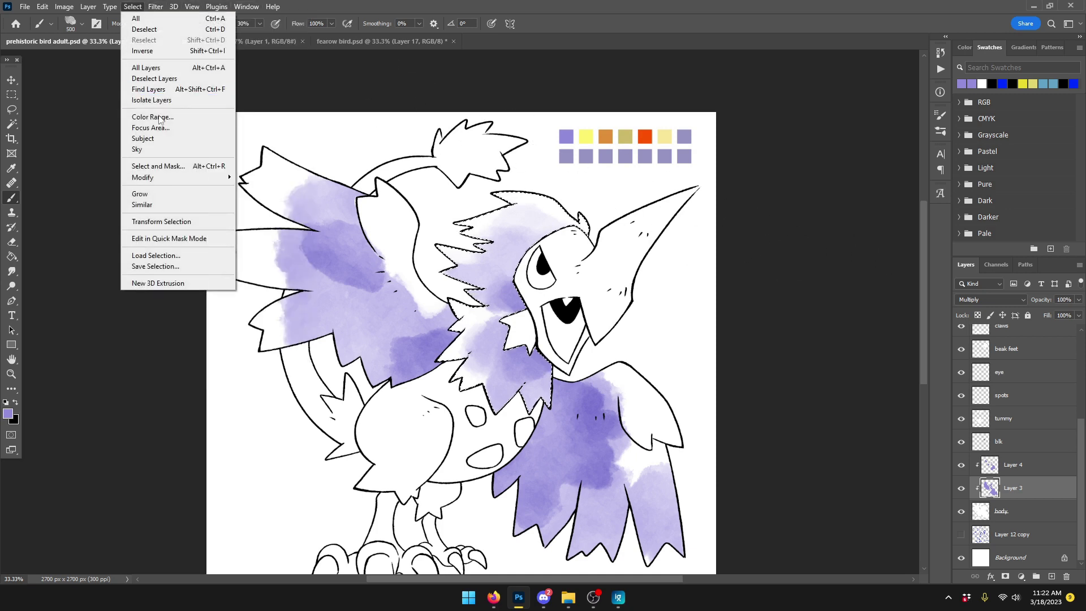
pyautogui.click(171, 52)
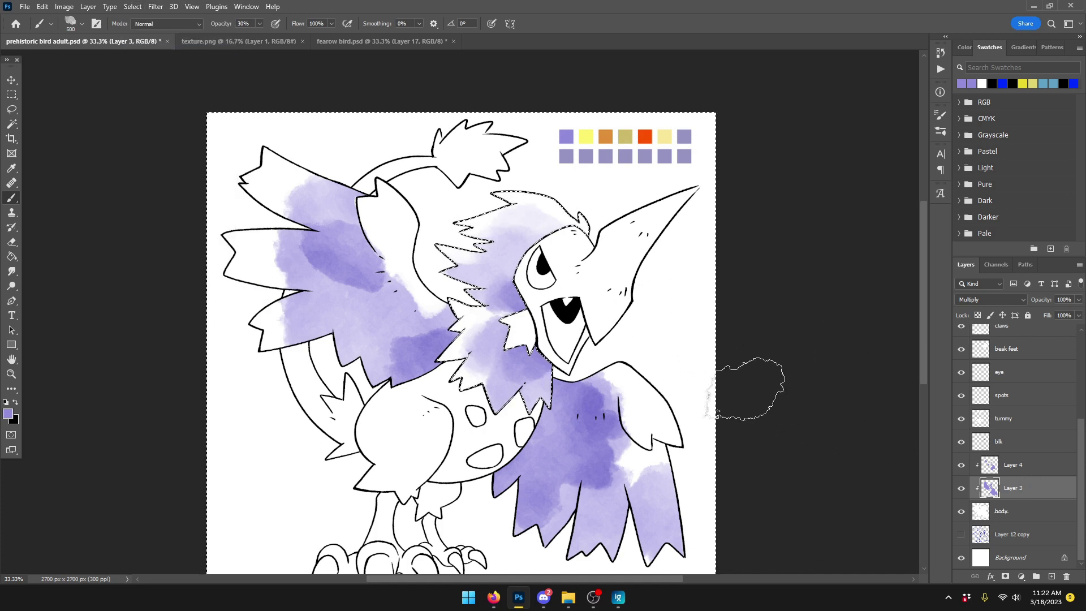
pyautogui.moveTo(286, 317)
pyautogui.mouseDown()
pyautogui.moveTo(314, 304)
pyautogui.moveTo(280, 249)
pyautogui.moveTo(316, 286)
pyautogui.moveTo(287, 222)
pyautogui.moveTo(309, 207)
pyautogui.moveTo(280, 216)
pyautogui.moveTo(314, 224)
pyautogui.mouseUp()
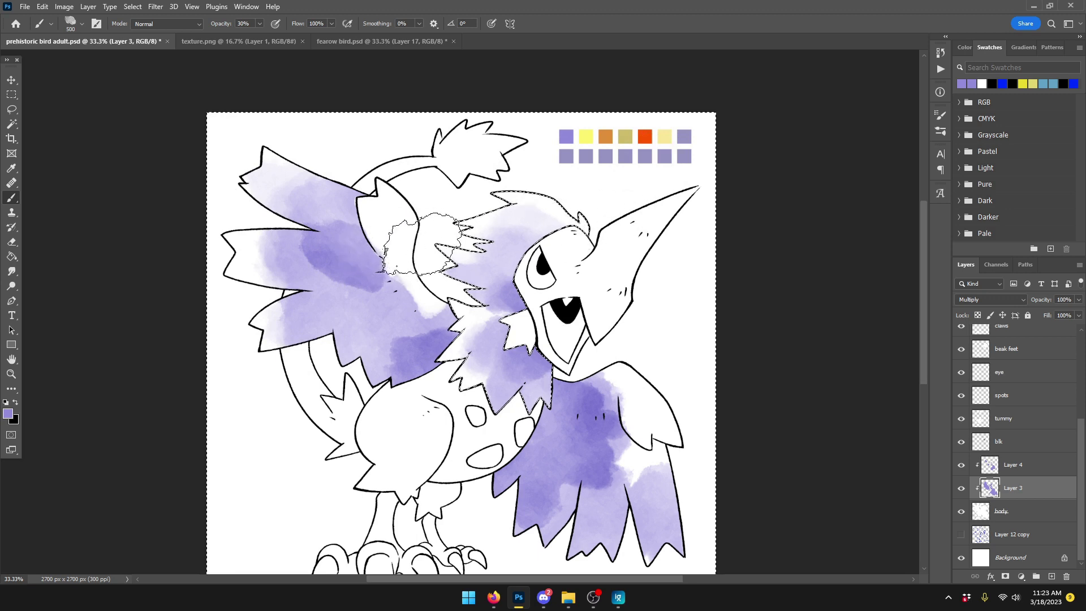
pyautogui.moveTo(404, 263)
pyautogui.mouseDown()
pyautogui.moveTo(414, 214)
pyautogui.moveTo(415, 263)
pyautogui.mouseUp()
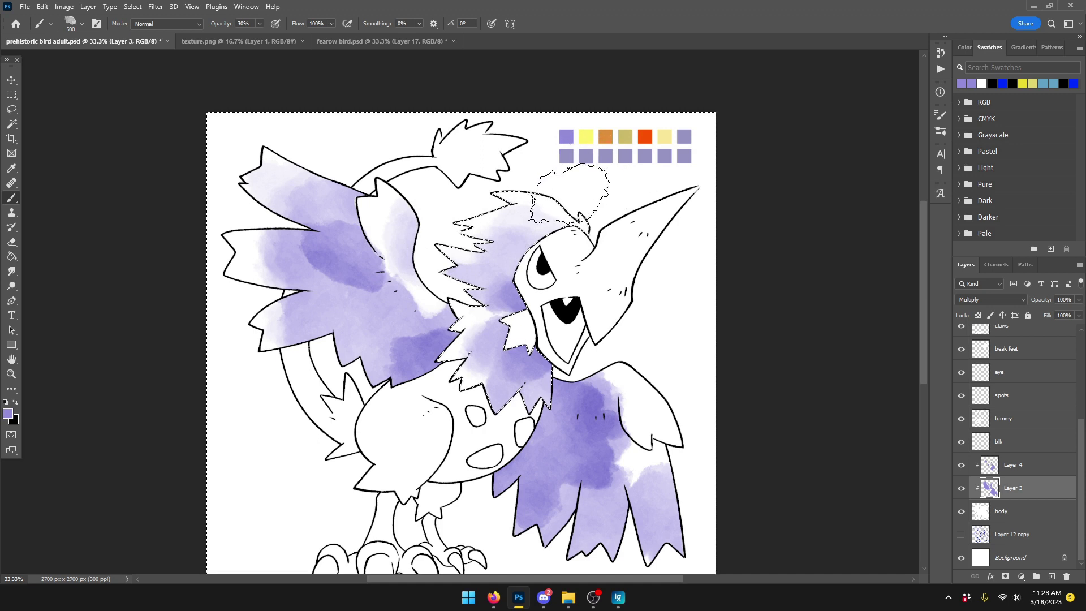
# Step: Darken the left wing and lower feathers on Layer 4, then the right shoulder and below the beak on Layer 3
pyautogui.click(1011, 457)
pyautogui.moveTo(355, 263)
pyautogui.mouseDown()
pyautogui.moveTo(375, 275)
pyautogui.moveTo(350, 248)
pyautogui.mouseUp()
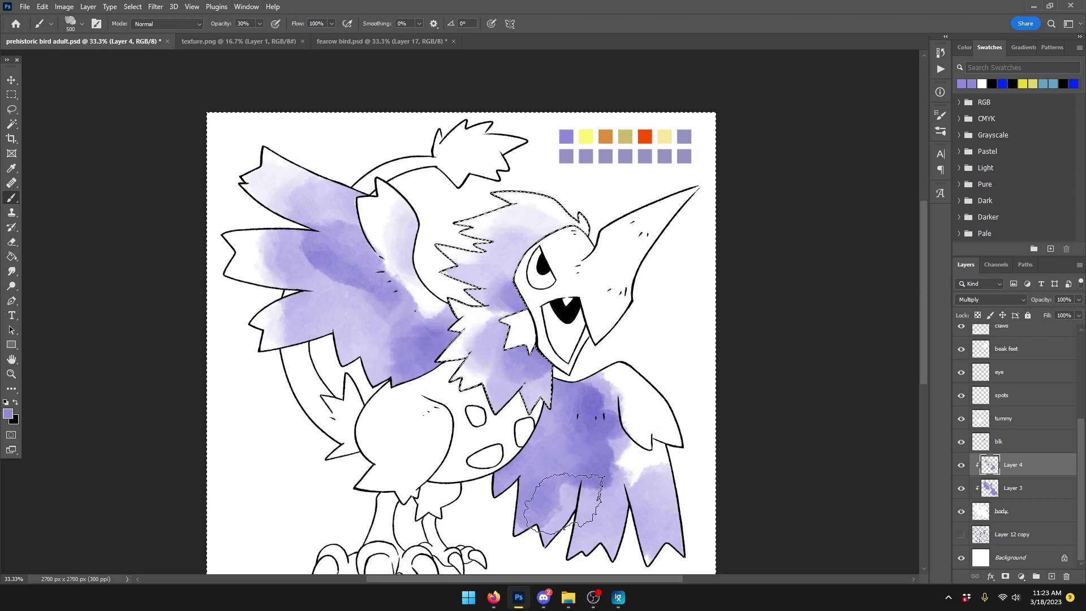
pyautogui.moveTo(564, 503)
pyautogui.mouseDown()
pyautogui.moveTo(554, 489)
pyautogui.moveTo(587, 485)
pyautogui.mouseUp()
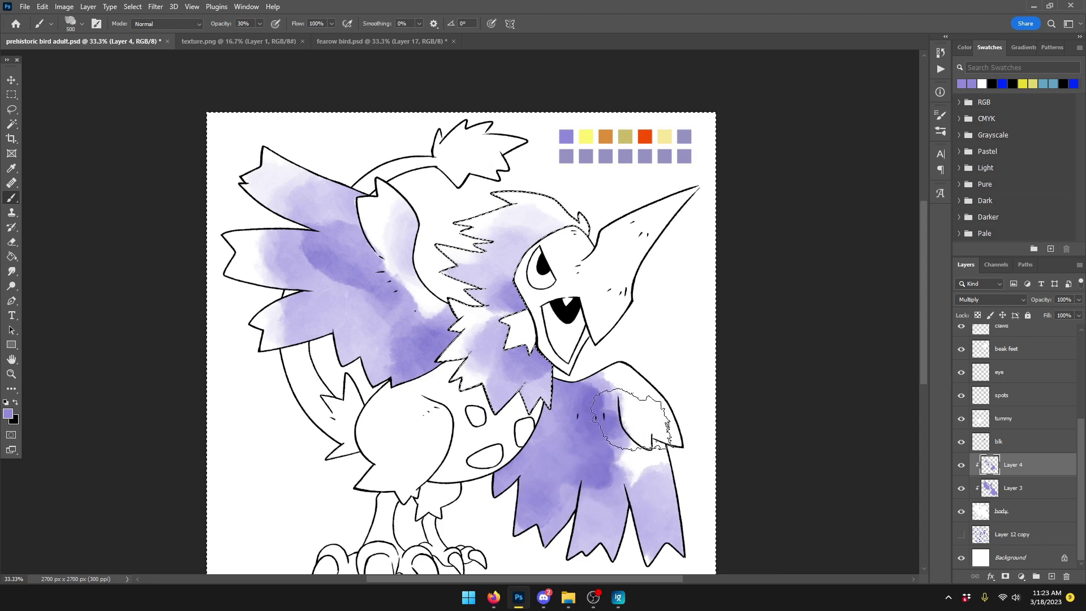
pyautogui.click(1015, 490)
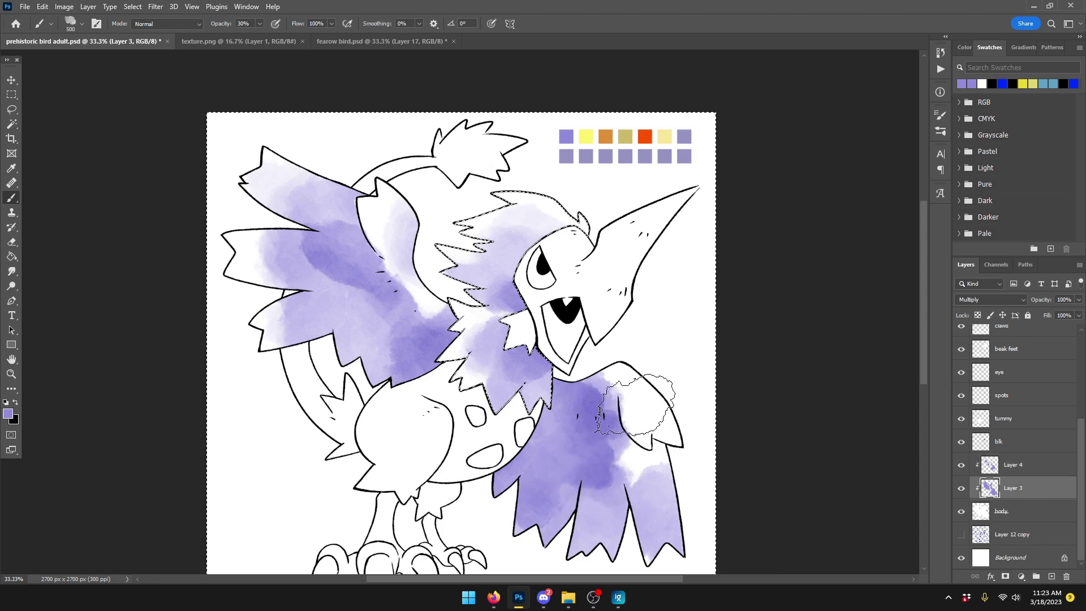
pyautogui.moveTo(635, 423); pyautogui.dragTo(633, 412)
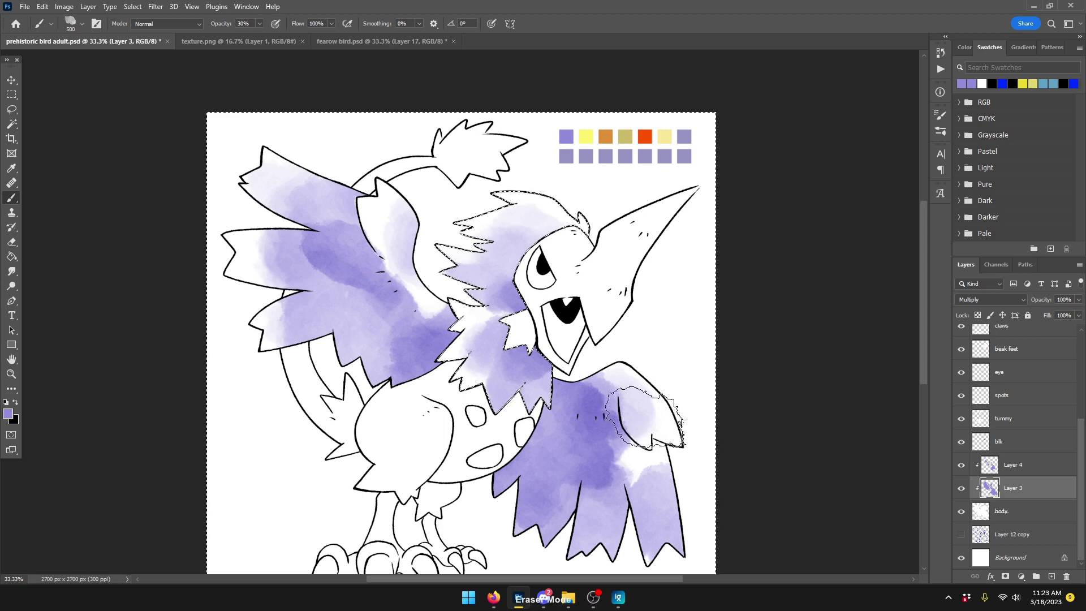
pyautogui.moveTo(604, 366); pyautogui.dragTo(637, 367)
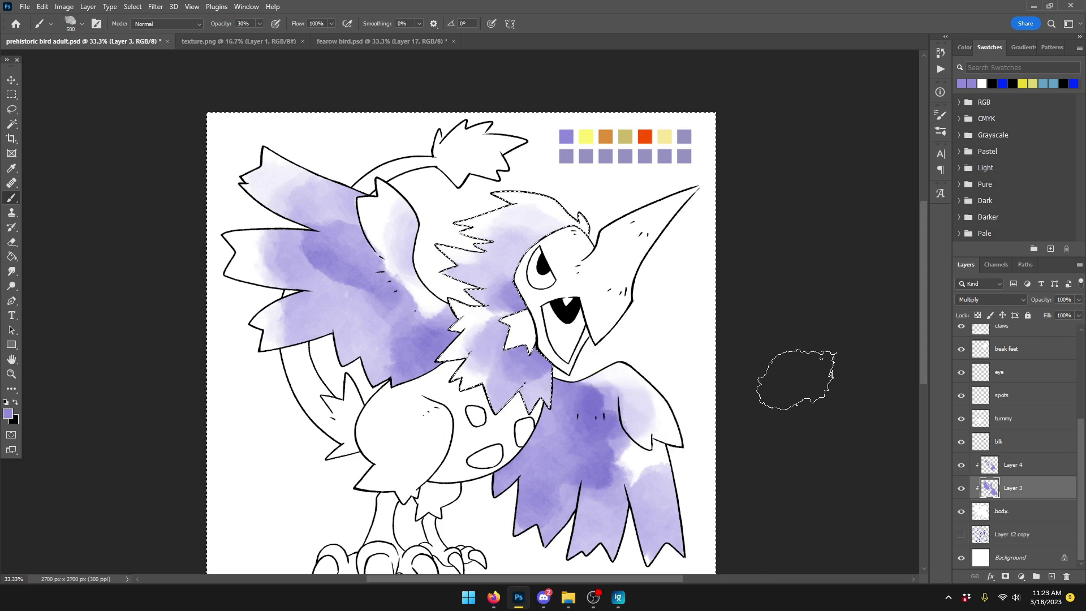
pyautogui.click(619, 596)
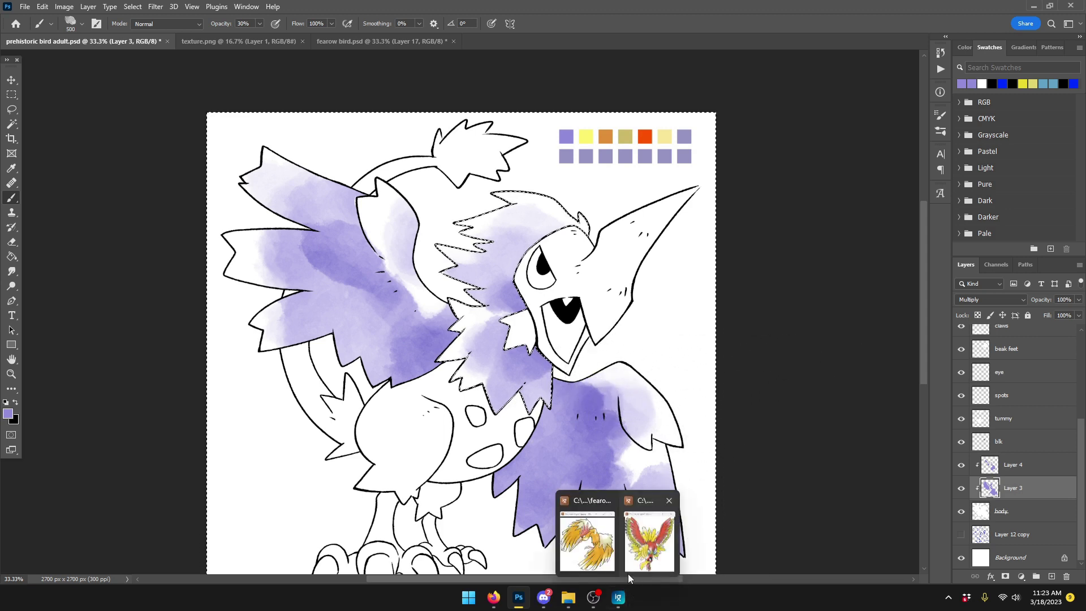
# Step: Back on the bird painting, halve the brush to 250 and choose the Smudge tool, switching between Layers 3 and 4
pyautogui.hotkey('ctrl', 'shift', 'd')
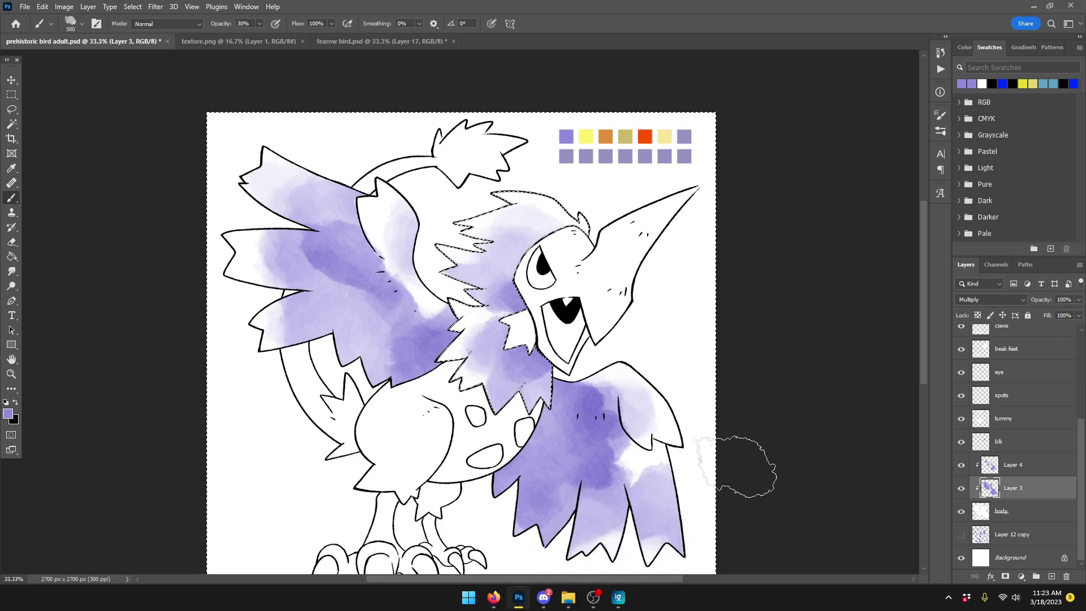
pyautogui.click(1015, 462)
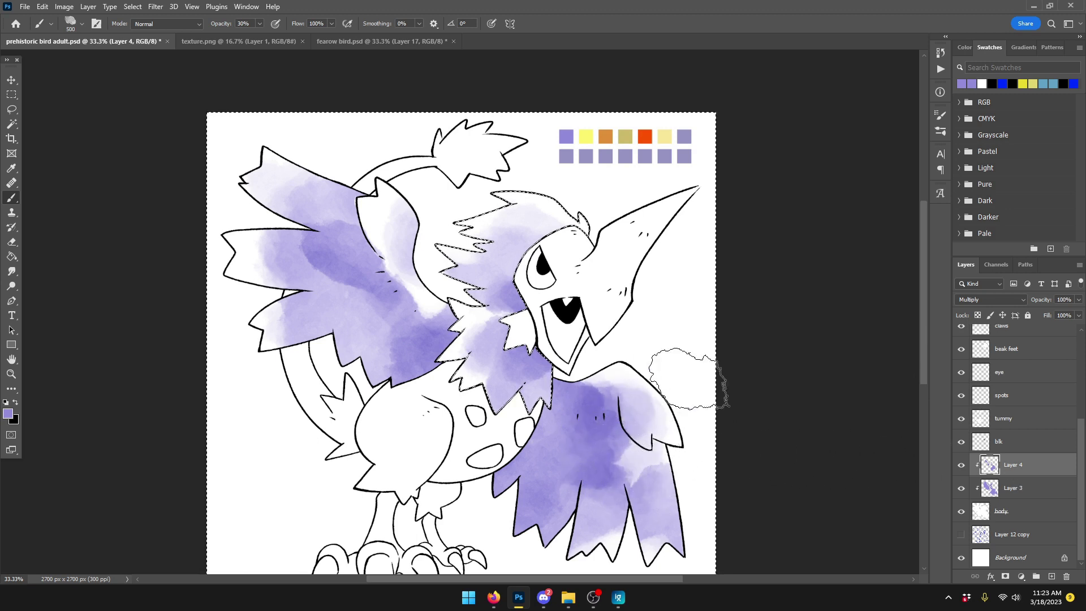
pyautogui.click(1012, 484)
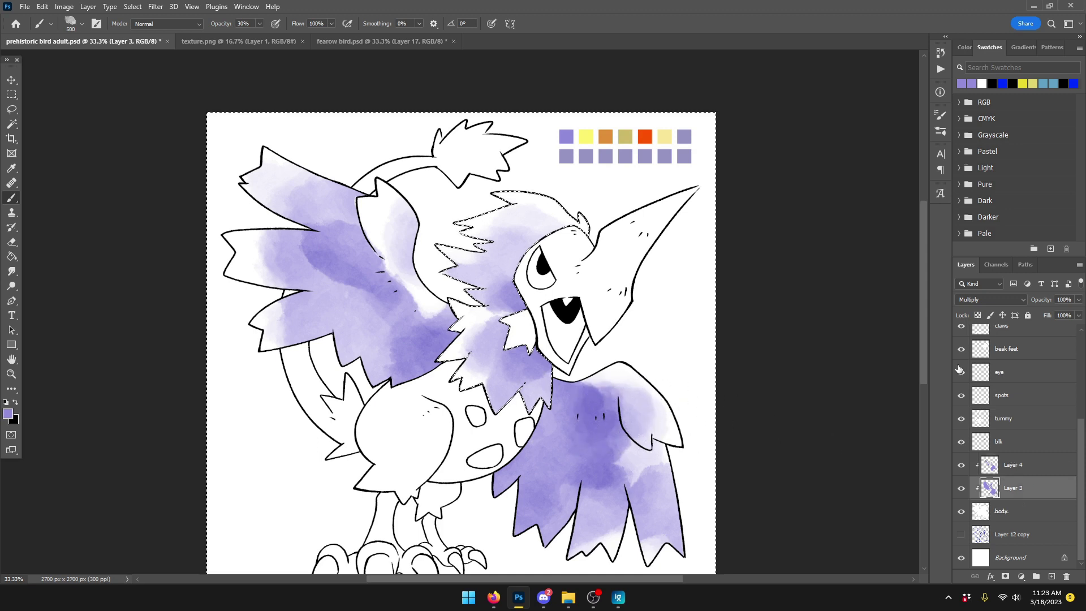
pyautogui.click(1010, 474)
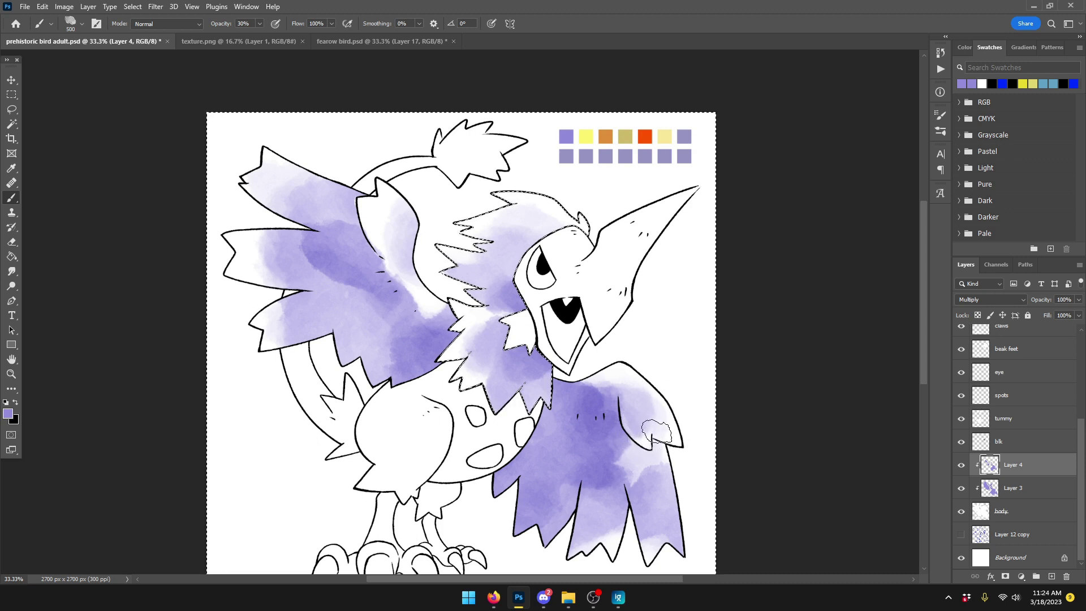
pyautogui.press('[')
pyautogui.press('[')
pyautogui.press('[')
pyautogui.click(1021, 487)
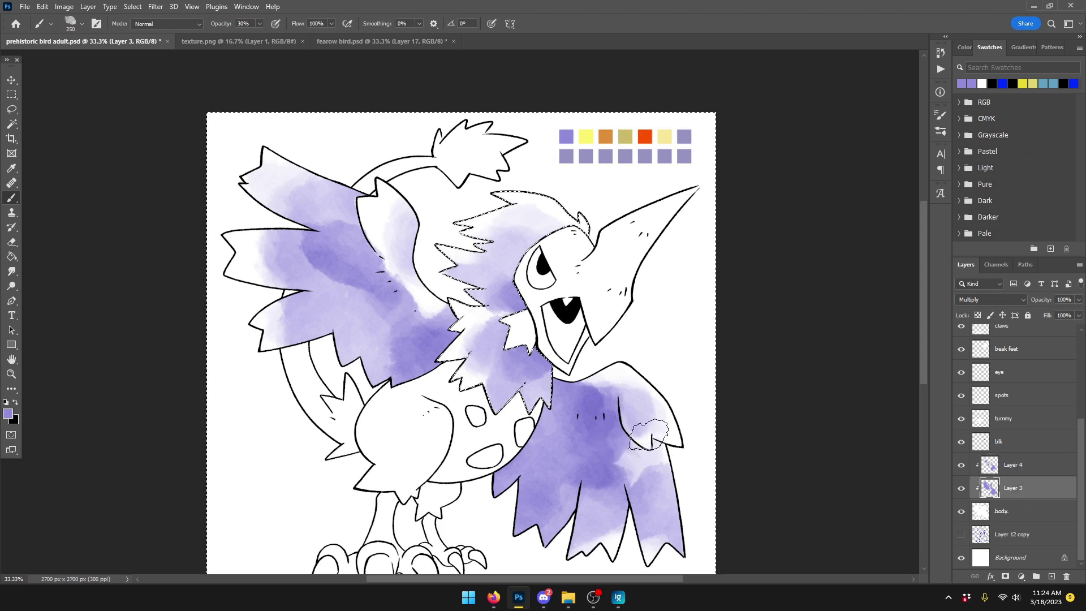
pyautogui.click(11, 271)
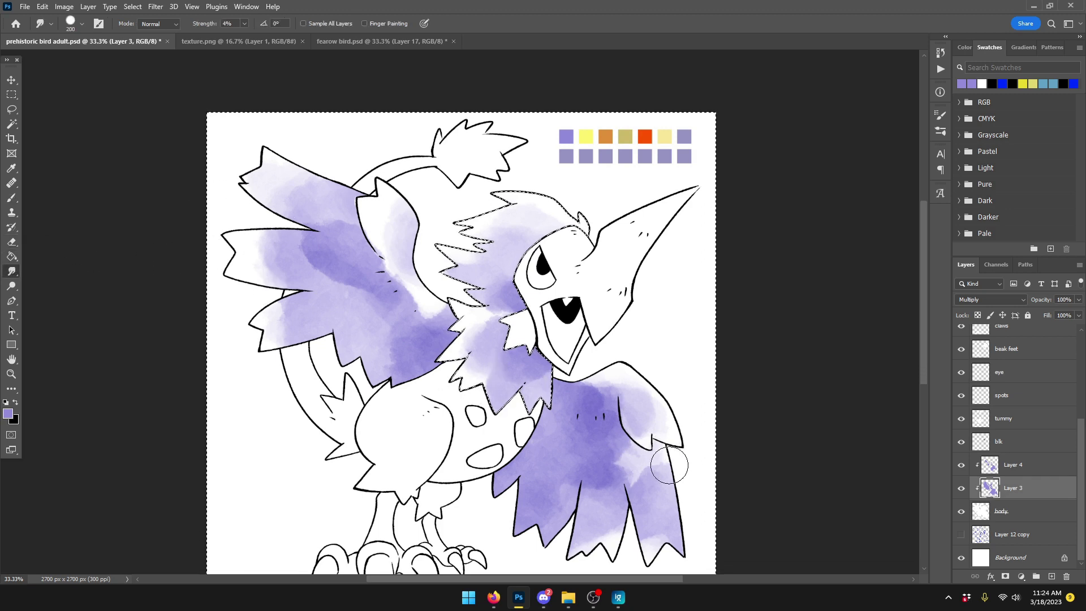
# Step: Smudge the purple watercolour wash on the left wing on Layer 4
pyautogui.click(1008, 470)
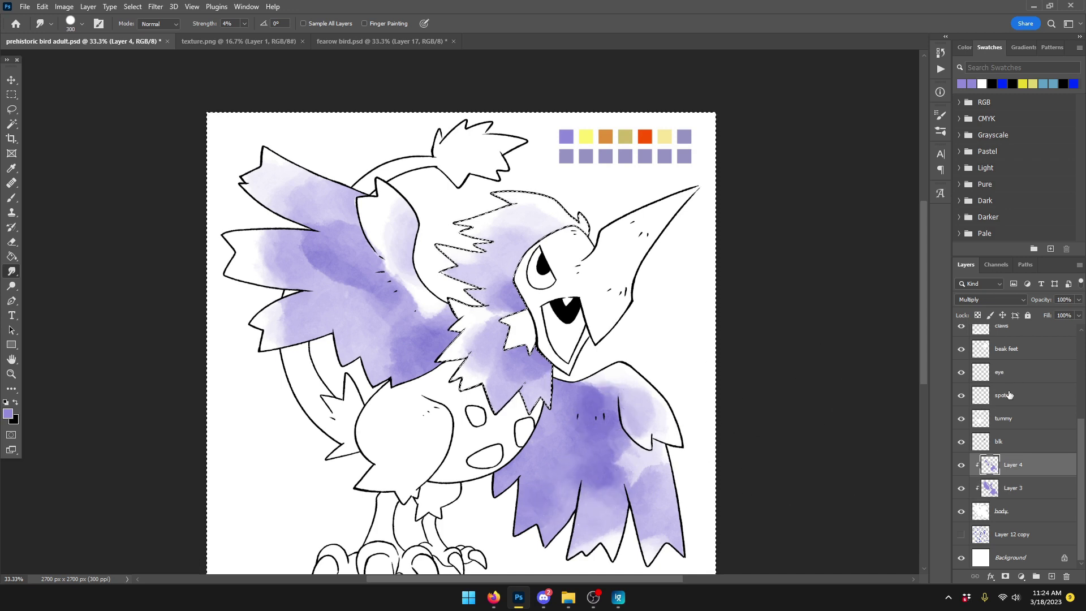
pyautogui.click(1030, 489)
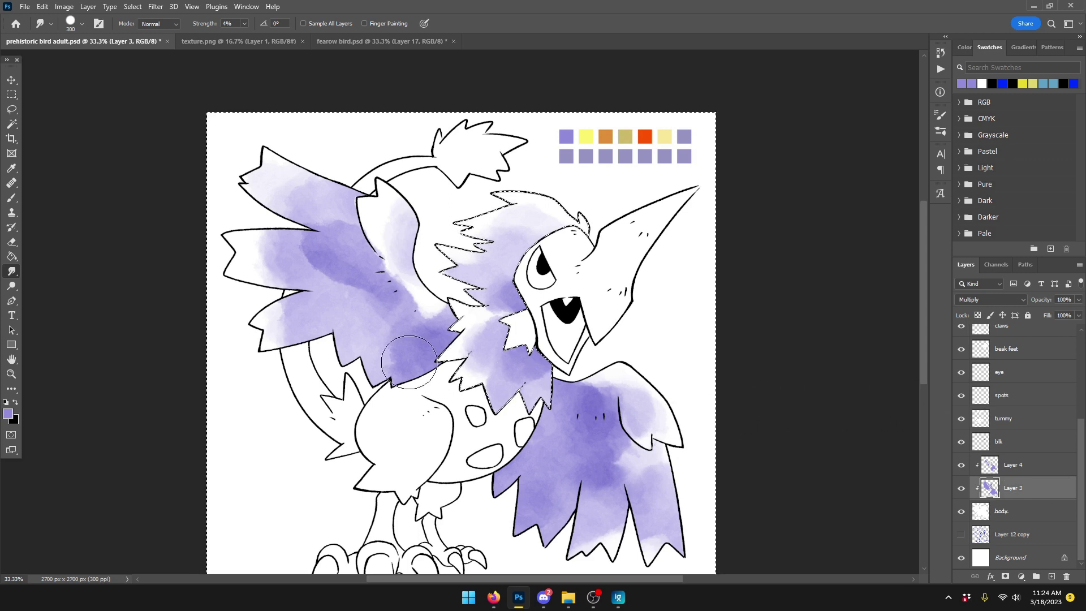
pyautogui.click(1027, 468)
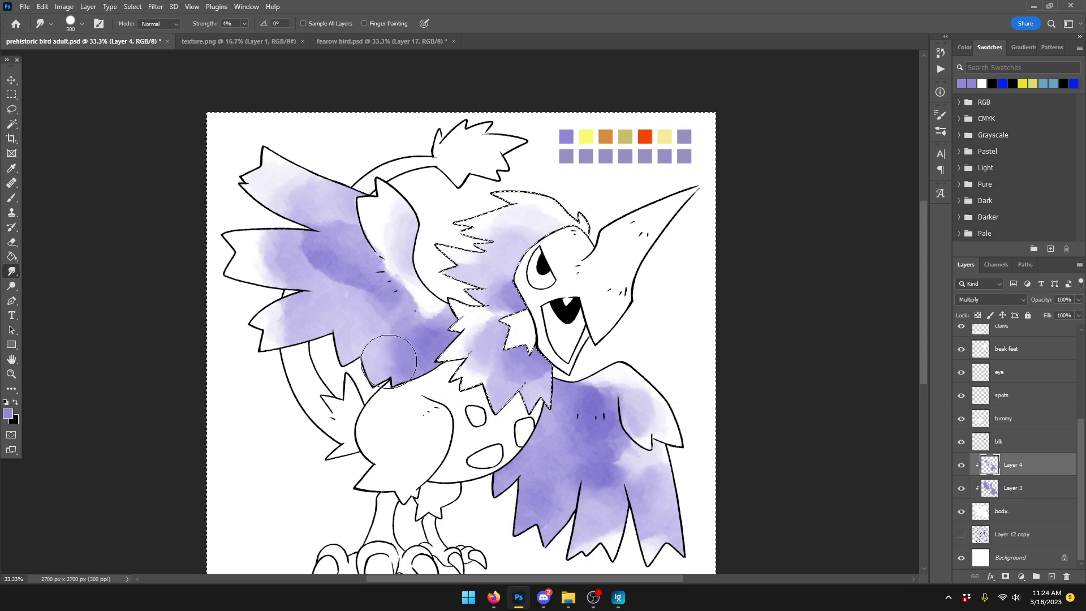
pyautogui.moveTo(388, 362); pyautogui.dragTo(370, 308)
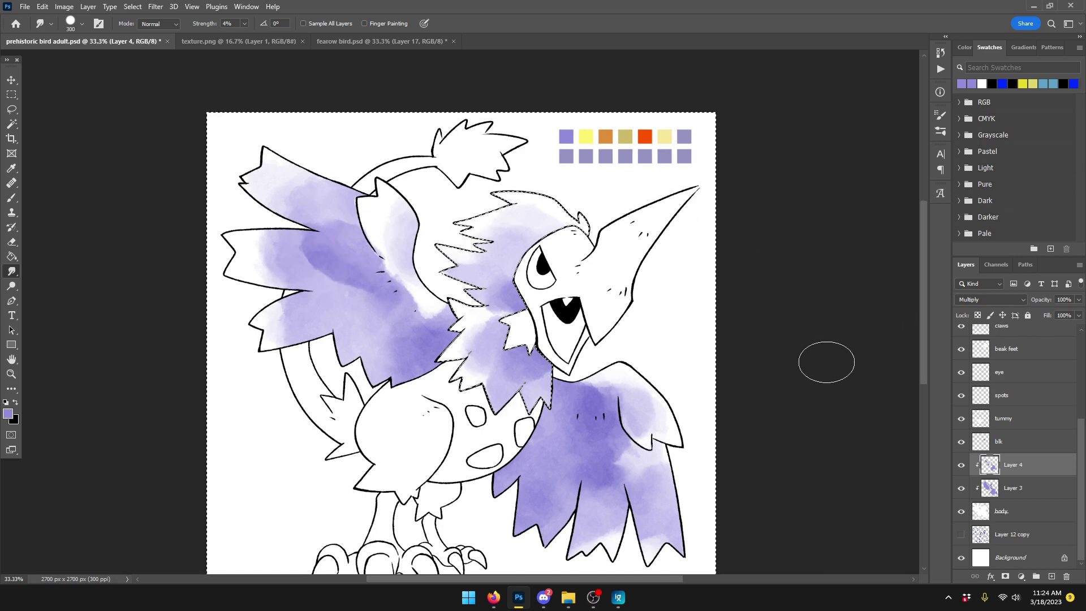
pyautogui.click(1036, 488)
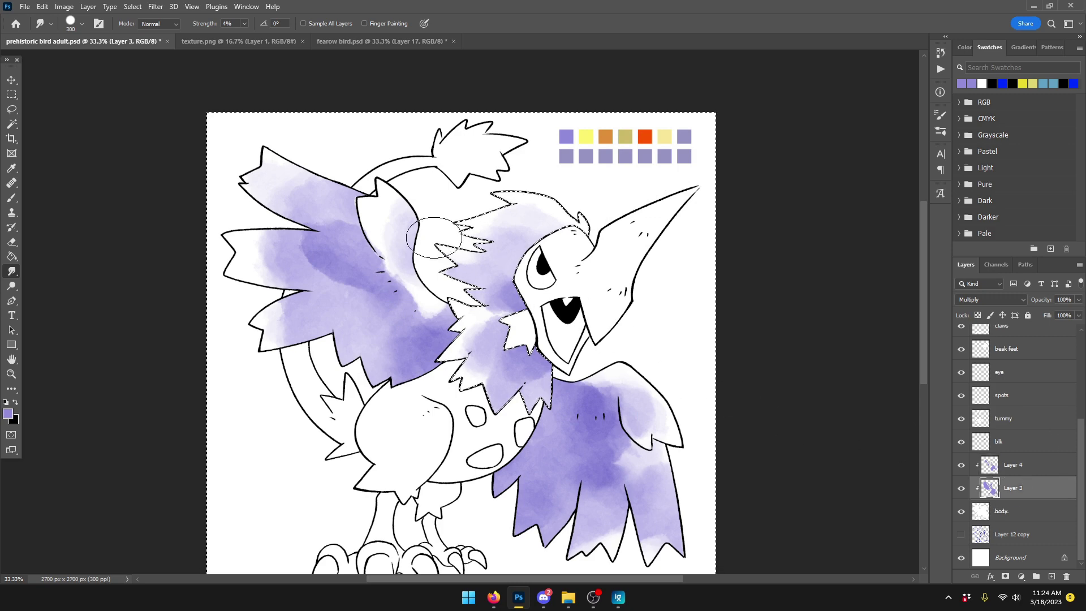
# Step: Zoom out to 25%, save the file and clear the selection around the mane
pyautogui.hotkey('ctrl', '-')
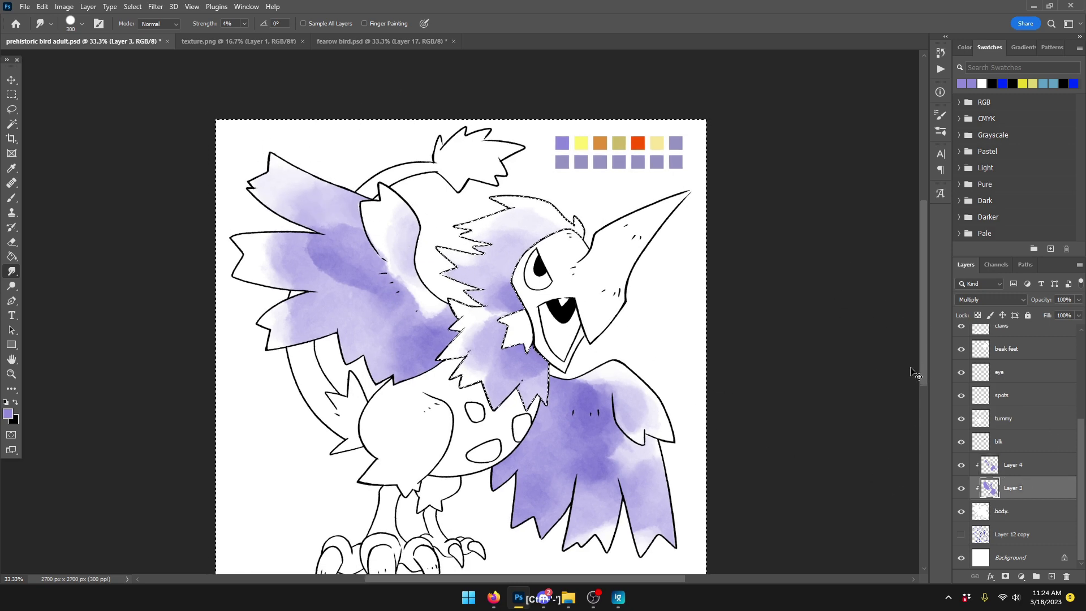
pyautogui.hotkey('ctrl', '+')
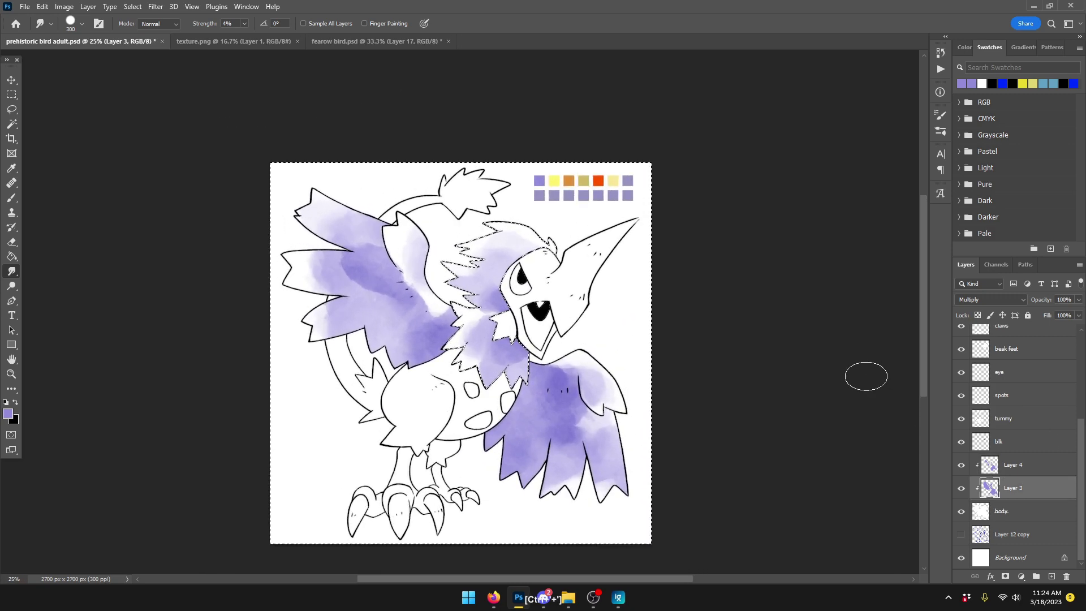
pyautogui.hotkey('ctrl', 's')
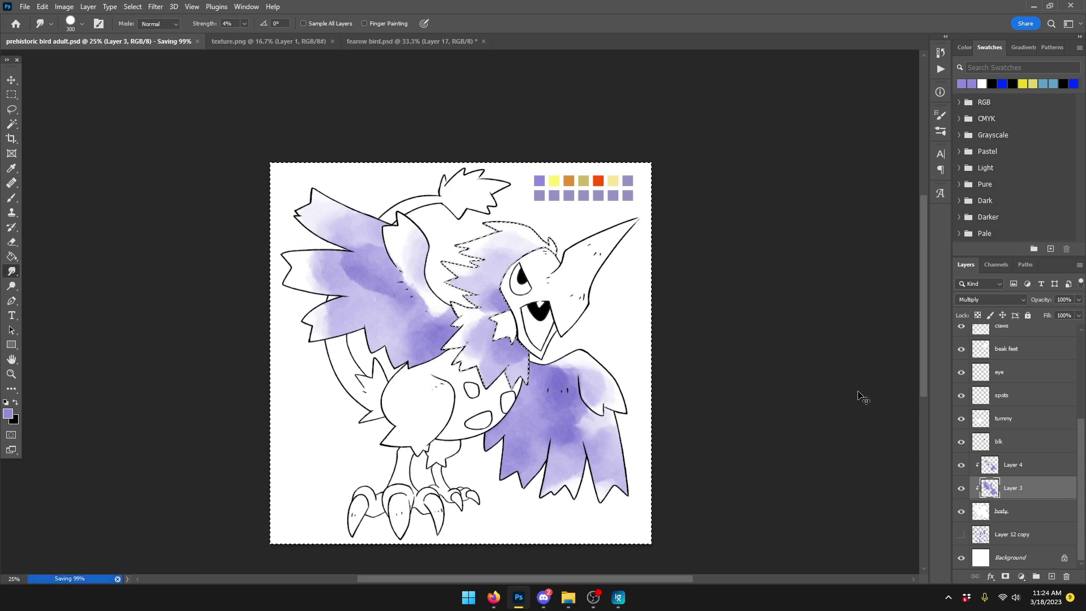
pyautogui.hotkey('ctrl', 'd')
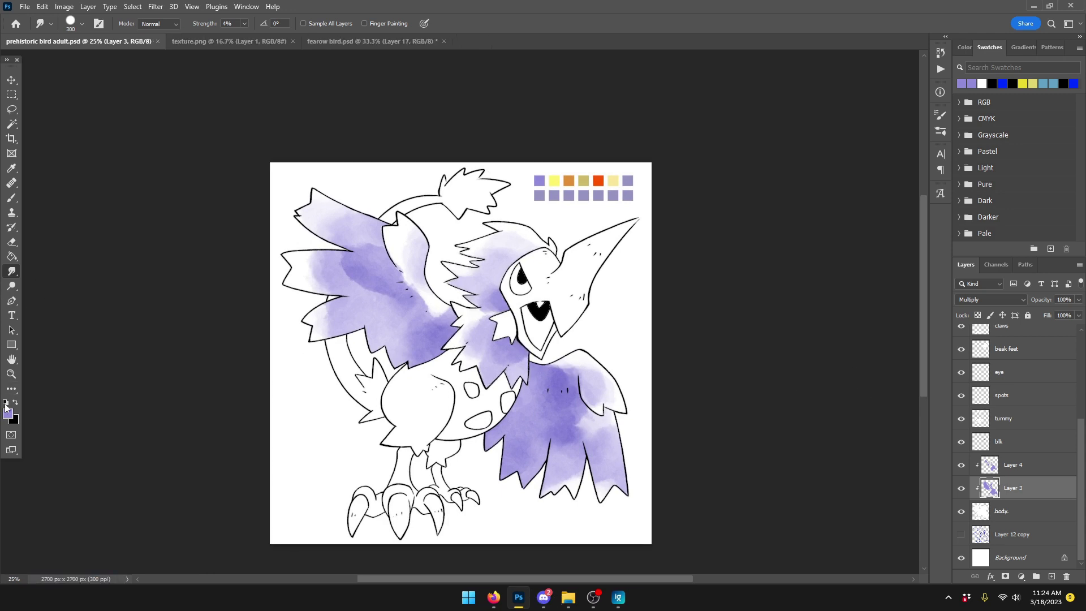
# Step: Sample the palette's yellow (fcf46f) as the foreground colour and check the fearow bird reference
pyautogui.click(7, 412)
pyautogui.click(553, 181)
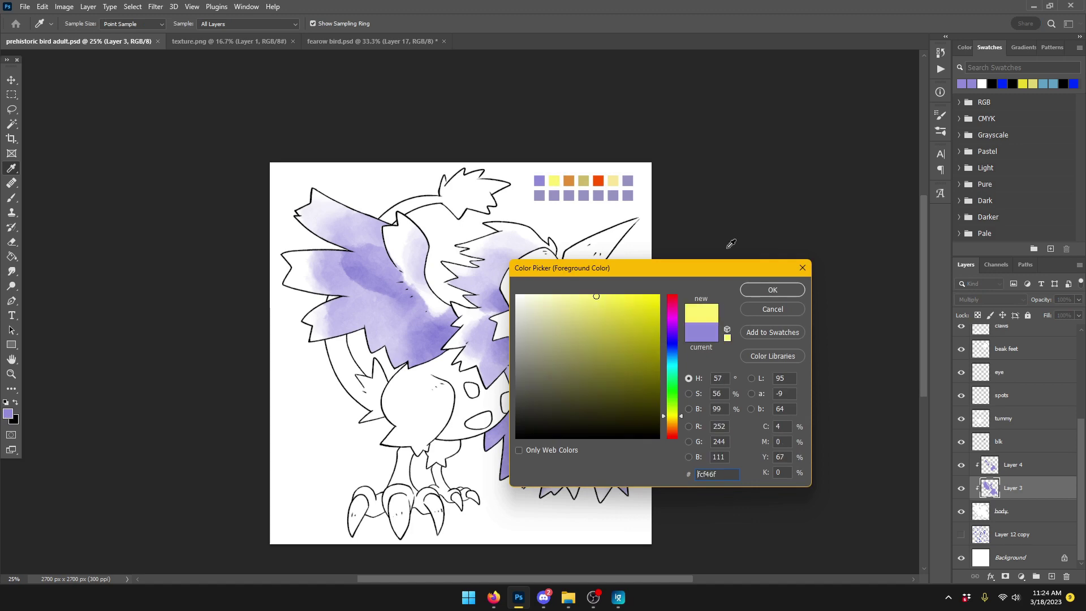
pyautogui.click(773, 289)
pyautogui.click(332, 40)
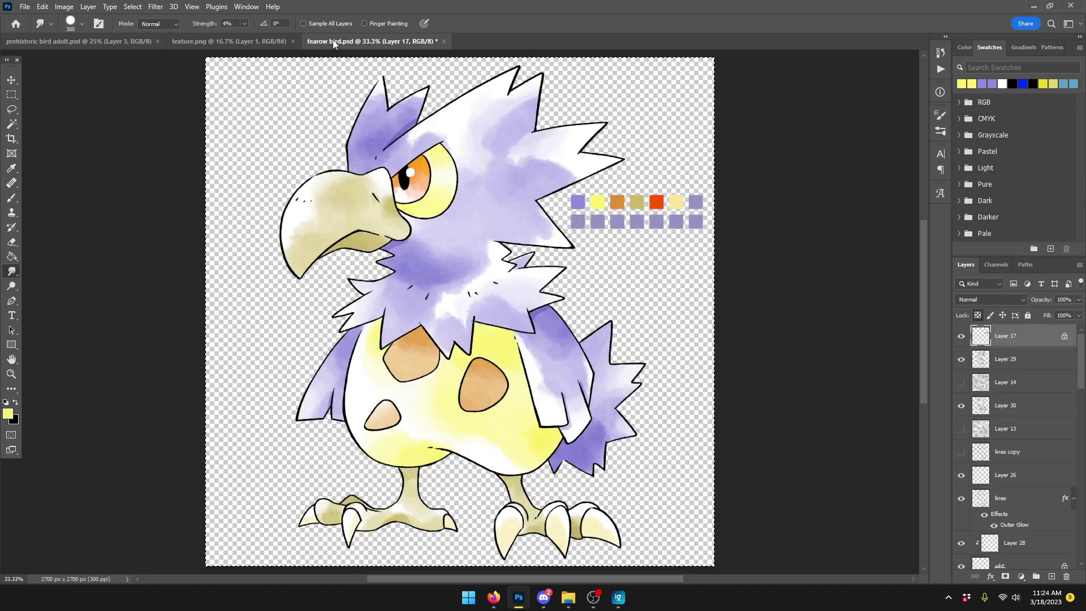
pyautogui.click(108, 41)
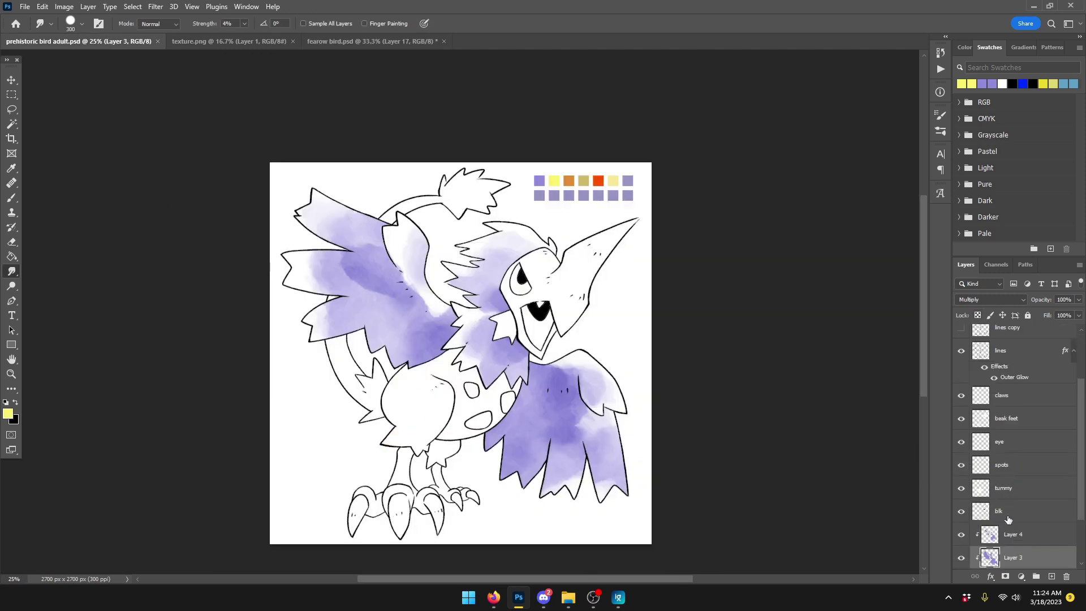
# Step: Add two new layers above tummy, clip them to it and set both to Multiply
pyautogui.click(1007, 492)
pyautogui.click(1051, 575)
pyautogui.click(1050, 576)
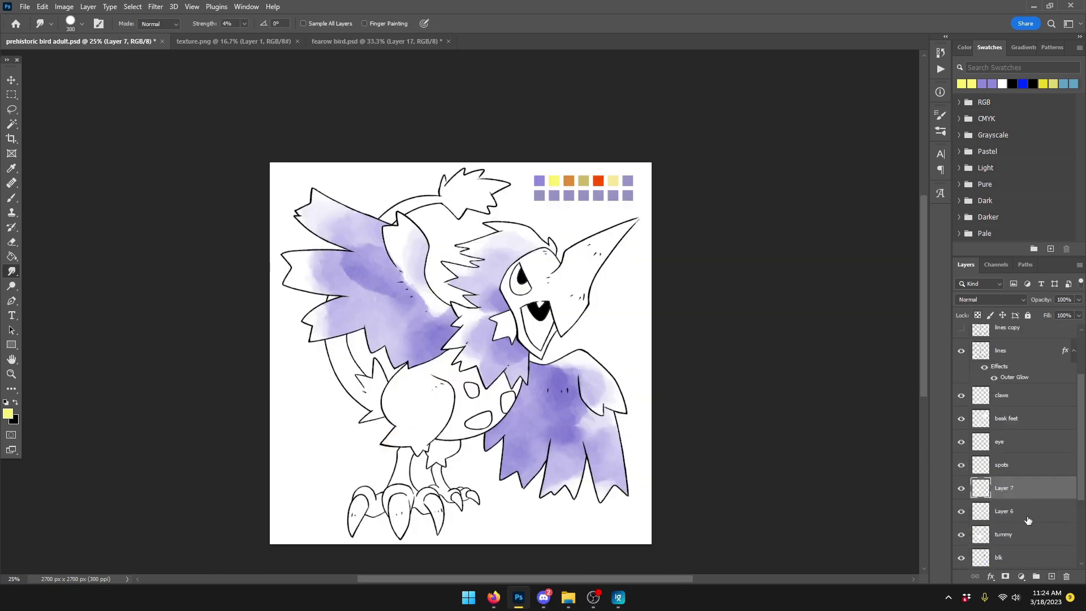
pyautogui.keyDown('shift'); pyautogui.click(1026, 517); pyautogui.keyUp('shift')
pyautogui.rightClick(1026, 517)
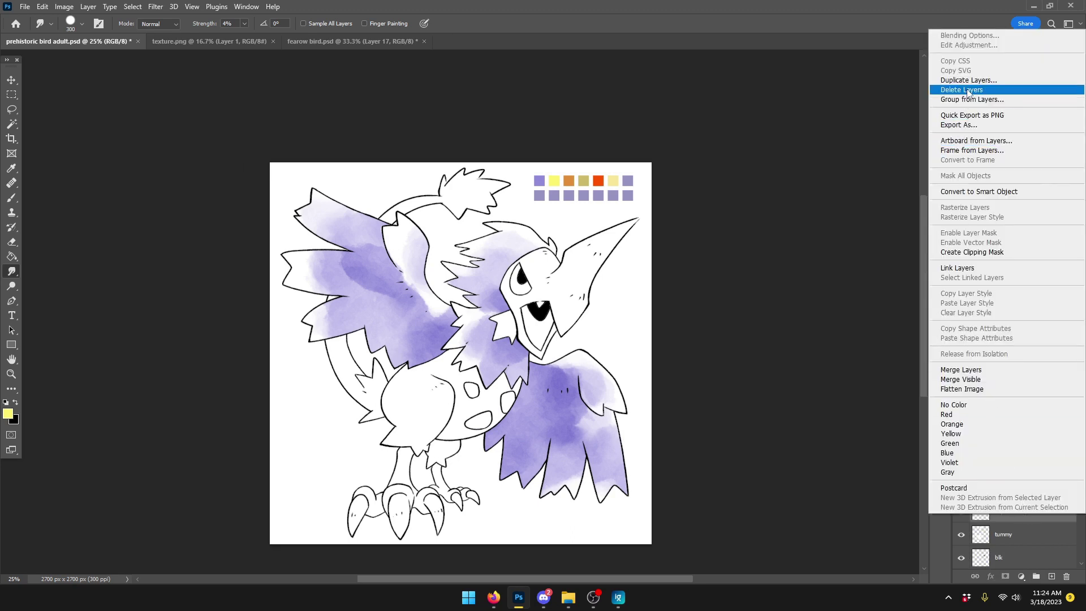
pyautogui.click(971, 252)
pyautogui.click(990, 299)
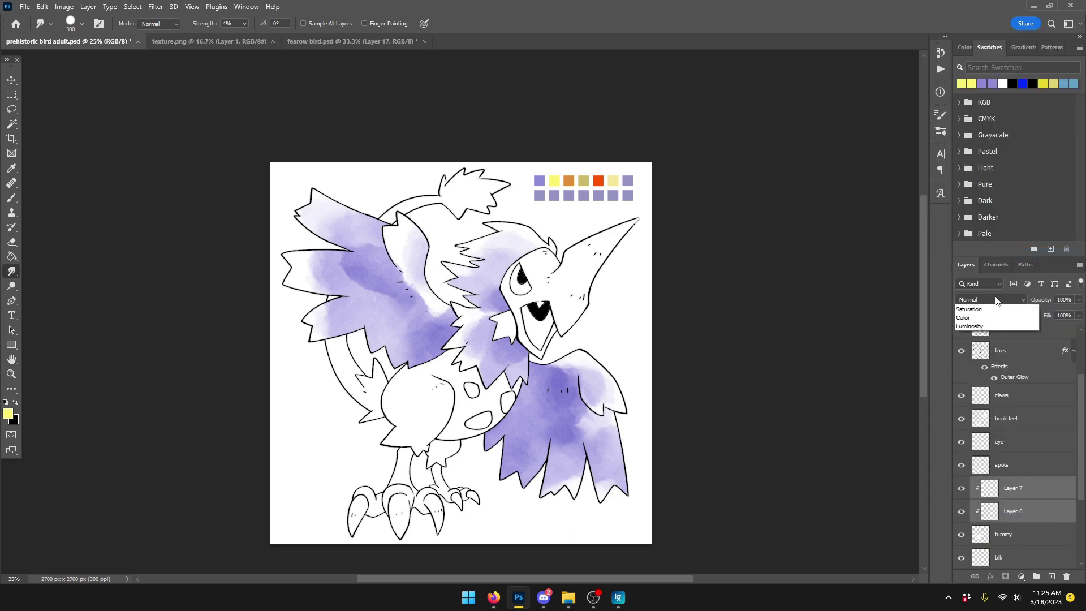
pyautogui.click(990, 342)
# Step: Make Layer 6 active and set up the Eraser at size 400
pyautogui.click(1029, 511)
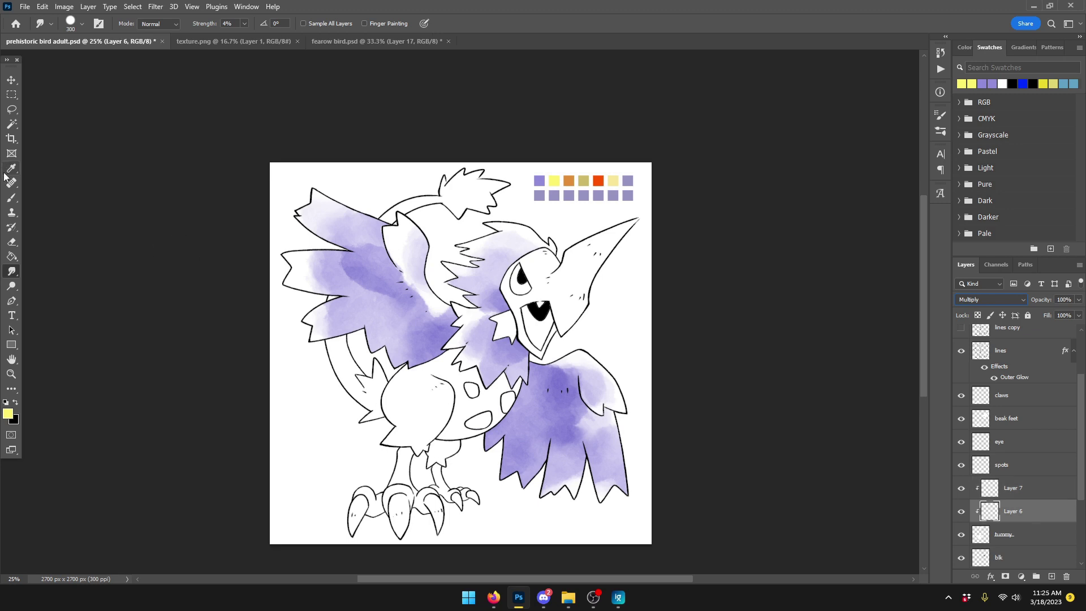
pyautogui.click(11, 197)
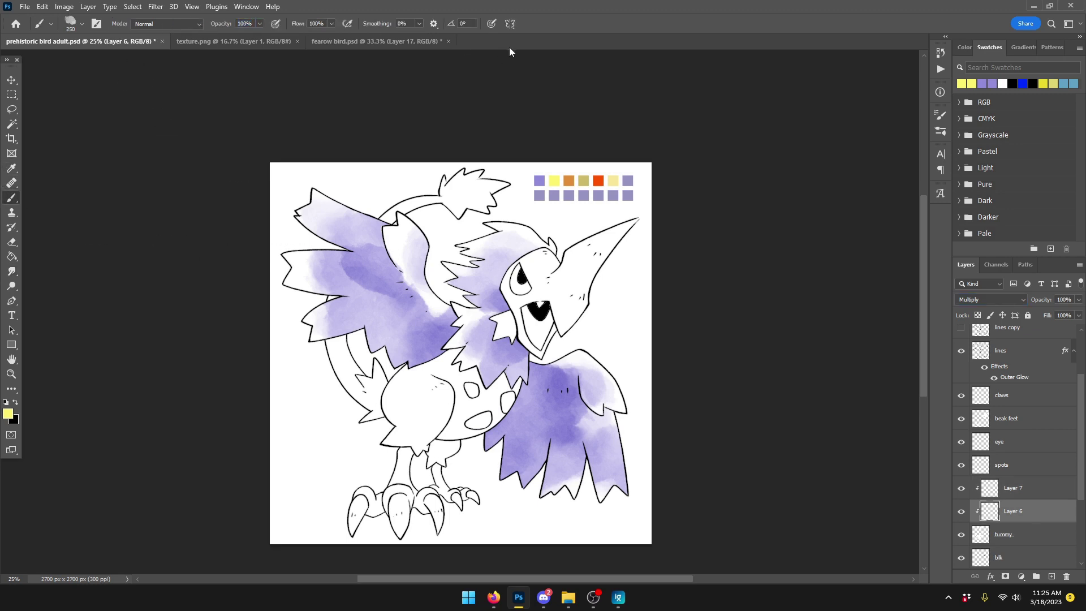
pyautogui.click(13, 243)
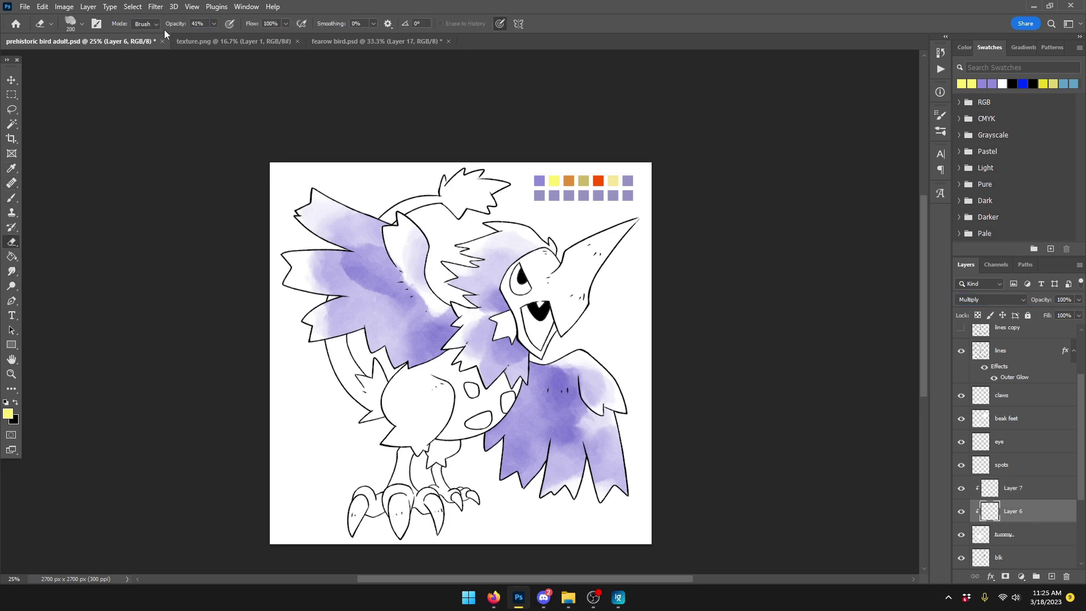
pyautogui.press(']')
pyautogui.press(']')
pyautogui.press(']')
# Step: With a size-500 brush, paint yellow wash over the tummy, spots, lower belly and tail arc to the crest
pyautogui.click(10, 198)
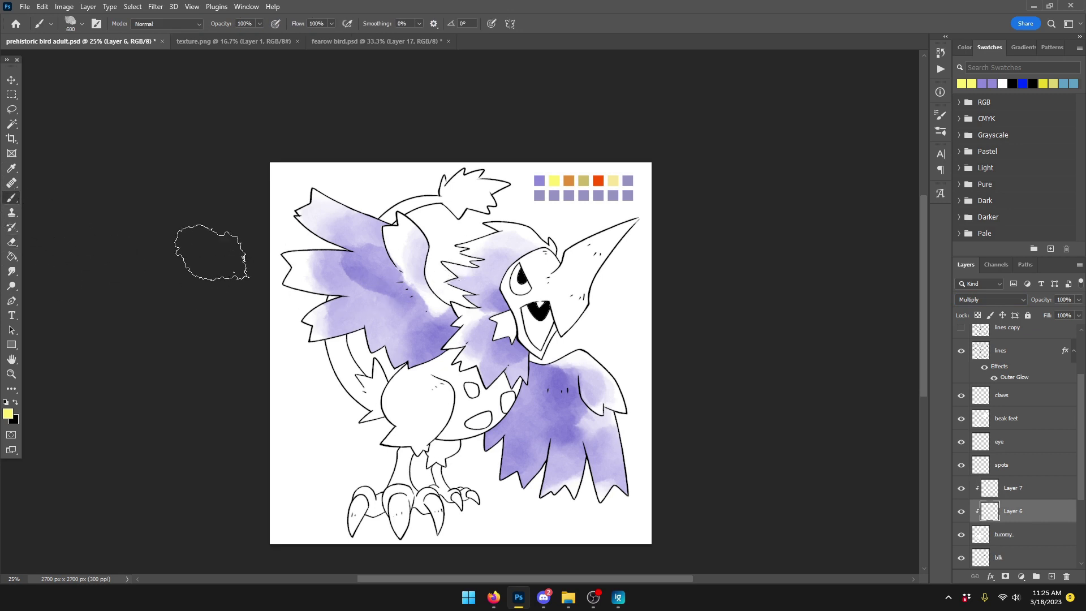
pyautogui.press('[')
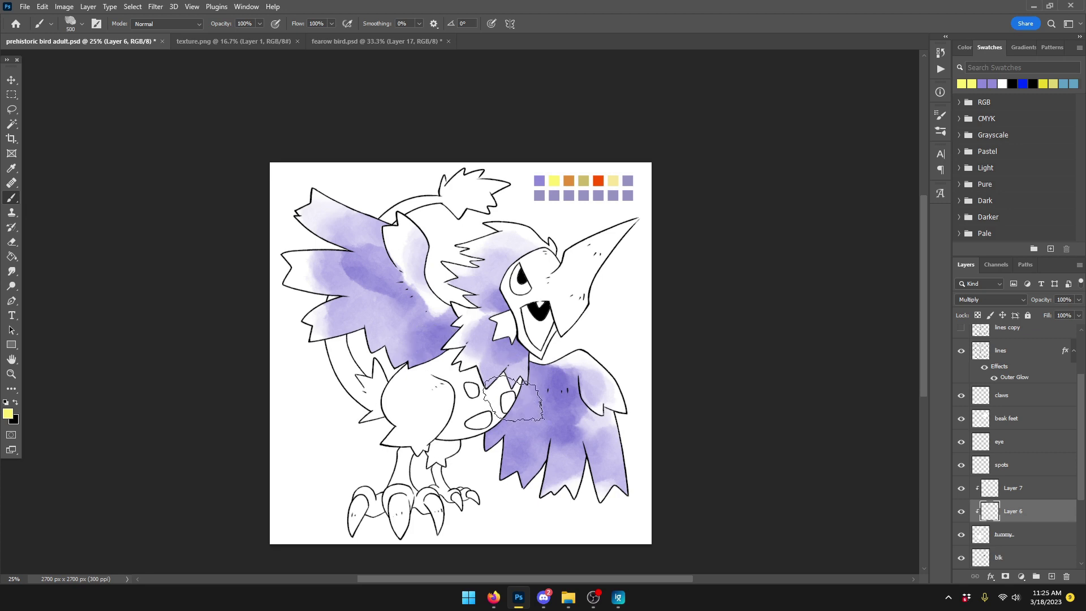
pyautogui.moveTo(509, 399)
pyautogui.mouseDown()
pyautogui.moveTo(450, 429)
pyautogui.moveTo(463, 365)
pyautogui.moveTo(429, 424)
pyautogui.moveTo(413, 428)
pyautogui.moveTo(396, 405)
pyautogui.moveTo(414, 435)
pyautogui.mouseUp()
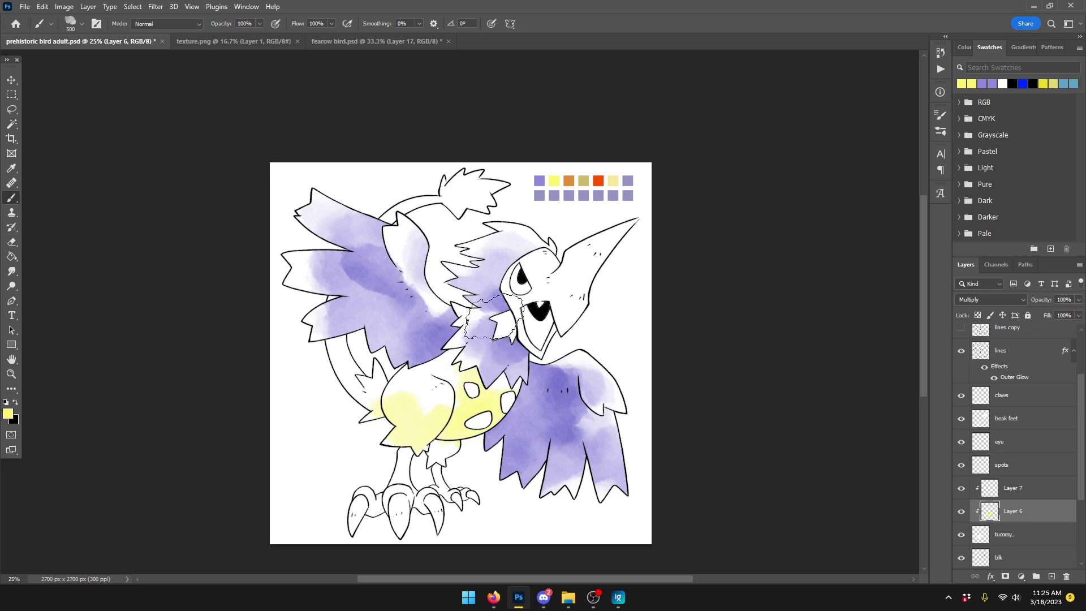
pyautogui.moveTo(460, 376)
pyautogui.mouseDown()
pyautogui.moveTo(461, 403)
pyautogui.moveTo(459, 352)
pyautogui.mouseUp()
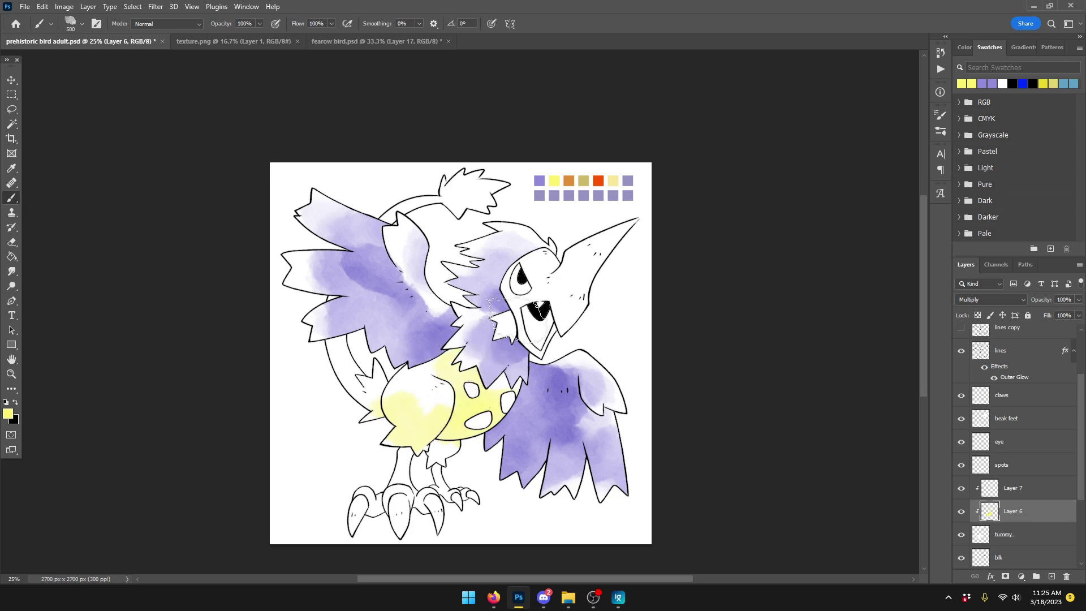
pyautogui.moveTo(482, 392); pyautogui.dragTo(528, 381)
pyautogui.moveTo(474, 464)
pyautogui.mouseDown()
pyautogui.moveTo(418, 457)
pyautogui.moveTo(465, 440)
pyautogui.moveTo(374, 452)
pyautogui.moveTo(426, 399)
pyautogui.moveTo(367, 414)
pyautogui.moveTo(365, 380)
pyautogui.moveTo(374, 411)
pyautogui.moveTo(379, 387)
pyautogui.moveTo(343, 353)
pyautogui.moveTo(336, 318)
pyautogui.mouseUp()
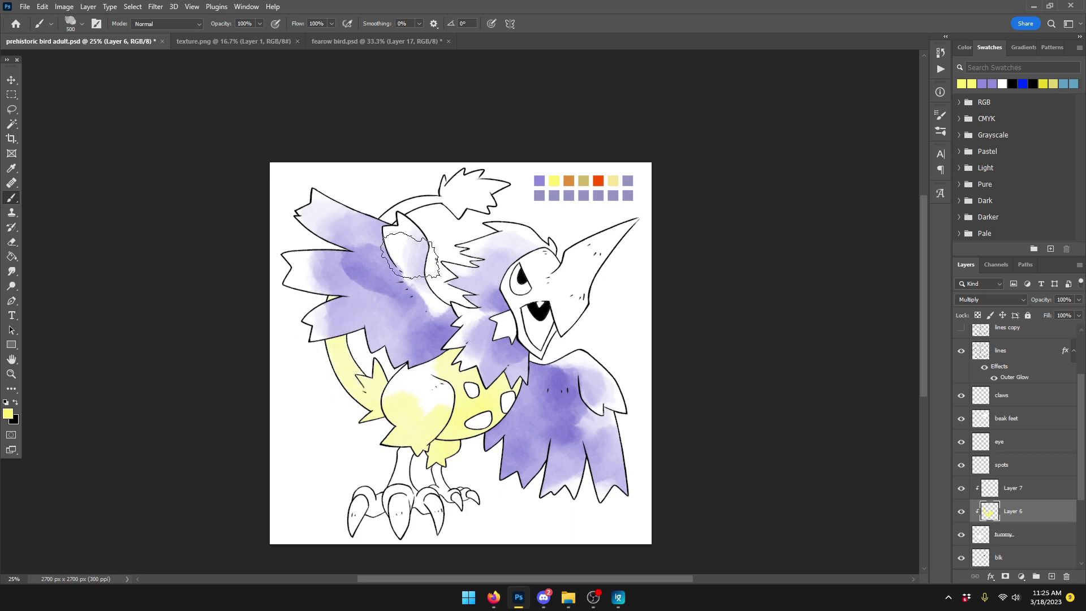
pyautogui.moveTo(396, 235)
pyautogui.mouseDown()
pyautogui.moveTo(426, 196)
pyautogui.moveTo(415, 211)
pyautogui.moveTo(460, 209)
pyautogui.moveTo(504, 188)
pyautogui.moveTo(552, 211)
pyautogui.moveTo(513, 194)
pyautogui.moveTo(418, 199)
pyautogui.mouseUp()
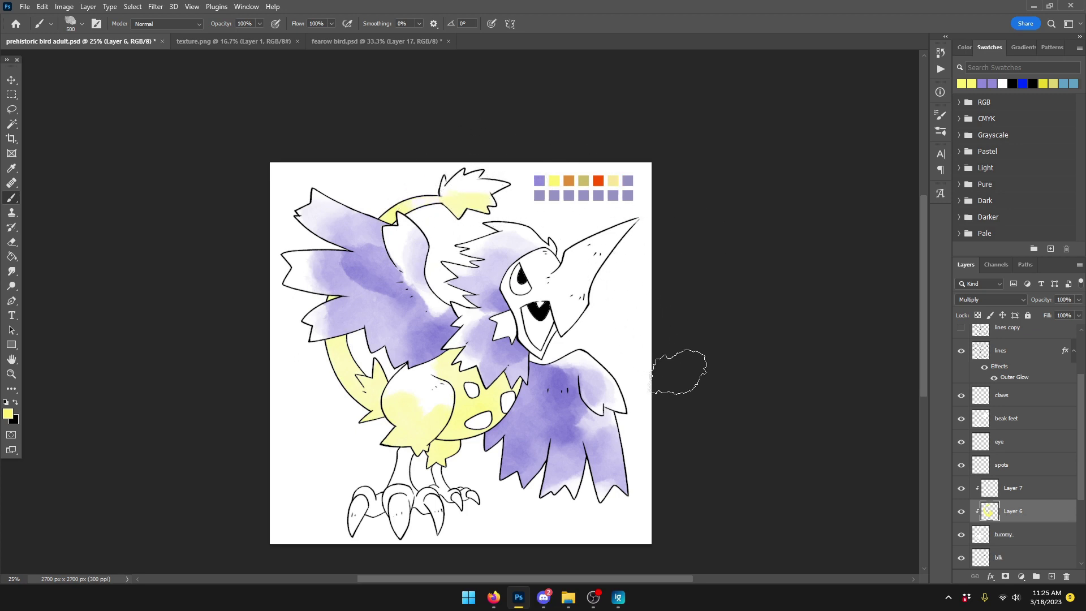
# Step: On Layer 7, deepen yellow at the lower belly spot, lighten the belly, and deepen the tail tuft
pyautogui.hotkey('ctrl', '+')
pyautogui.moveTo(643, 459); pyautogui.dragTo(664, 392)
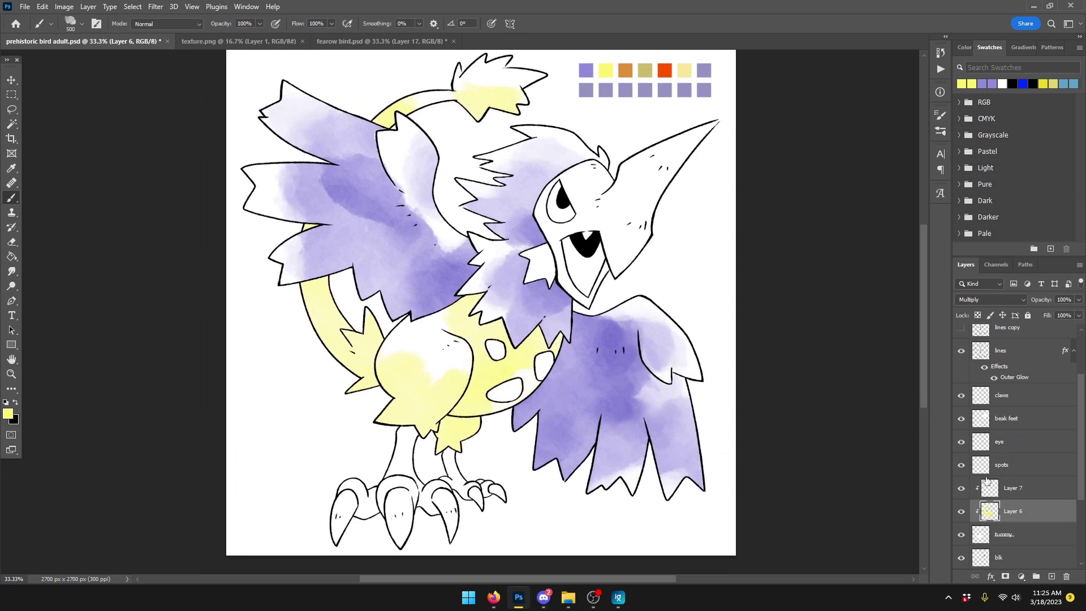
pyautogui.click(1021, 496)
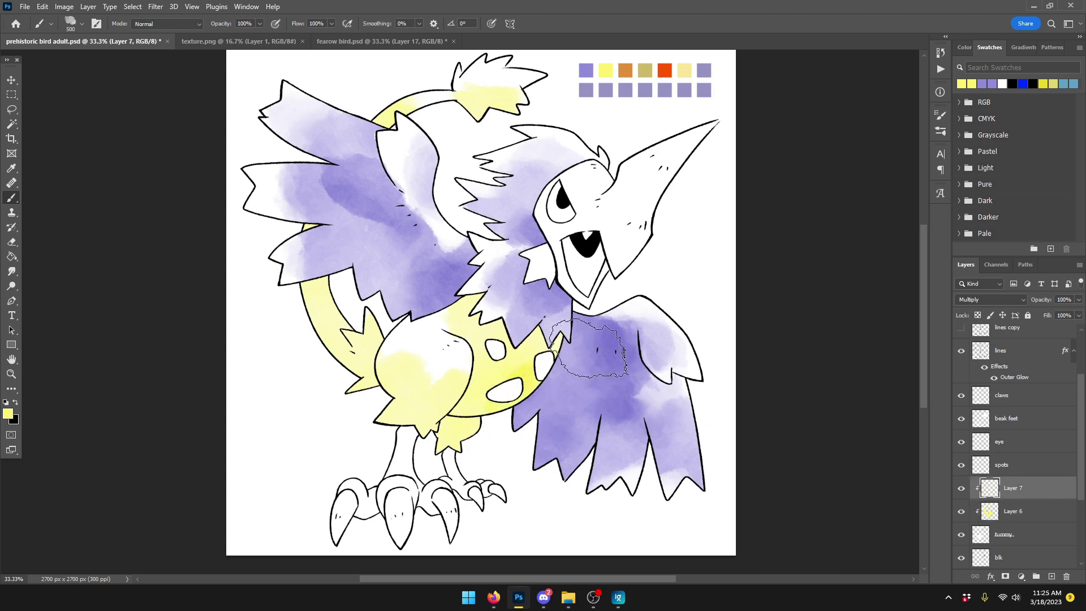
pyautogui.moveTo(485, 403)
pyautogui.mouseDown()
pyautogui.moveTo(451, 412)
pyautogui.moveTo(476, 377)
pyautogui.moveTo(513, 375)
pyautogui.moveTo(506, 339)
pyautogui.moveTo(527, 338)
pyautogui.moveTo(549, 363)
pyautogui.moveTo(518, 400)
pyautogui.moveTo(459, 412)
pyautogui.moveTo(484, 406)
pyautogui.moveTo(445, 445)
pyautogui.moveTo(440, 435)
pyautogui.moveTo(484, 398)
pyautogui.mouseUp()
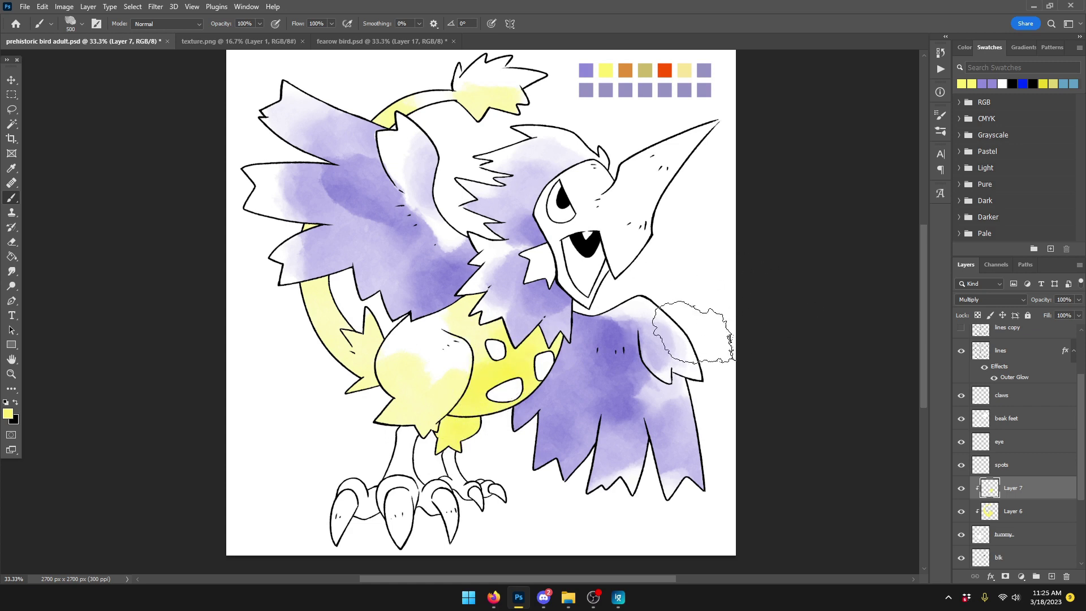
pyautogui.press('`')
pyautogui.moveTo(496, 352); pyautogui.dragTo(490, 356)
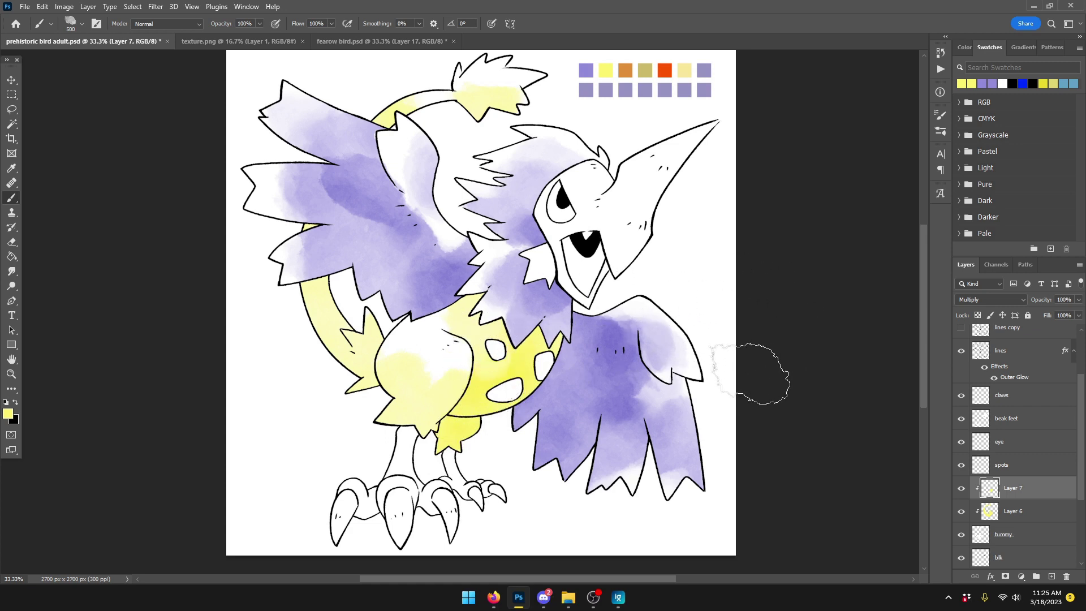
pyautogui.press('`')
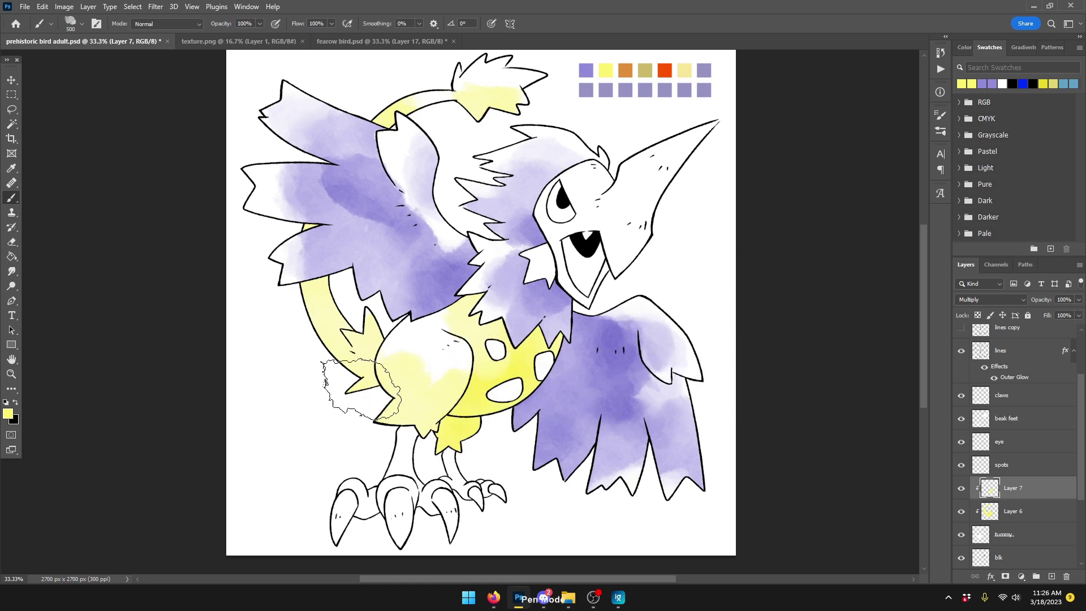
pyautogui.moveTo(358, 385)
pyautogui.mouseDown()
pyautogui.moveTo(377, 347)
pyautogui.moveTo(379, 369)
pyautogui.moveTo(366, 365)
pyautogui.moveTo(367, 383)
pyautogui.moveTo(375, 346)
pyautogui.moveTo(361, 372)
pyautogui.mouseUp()
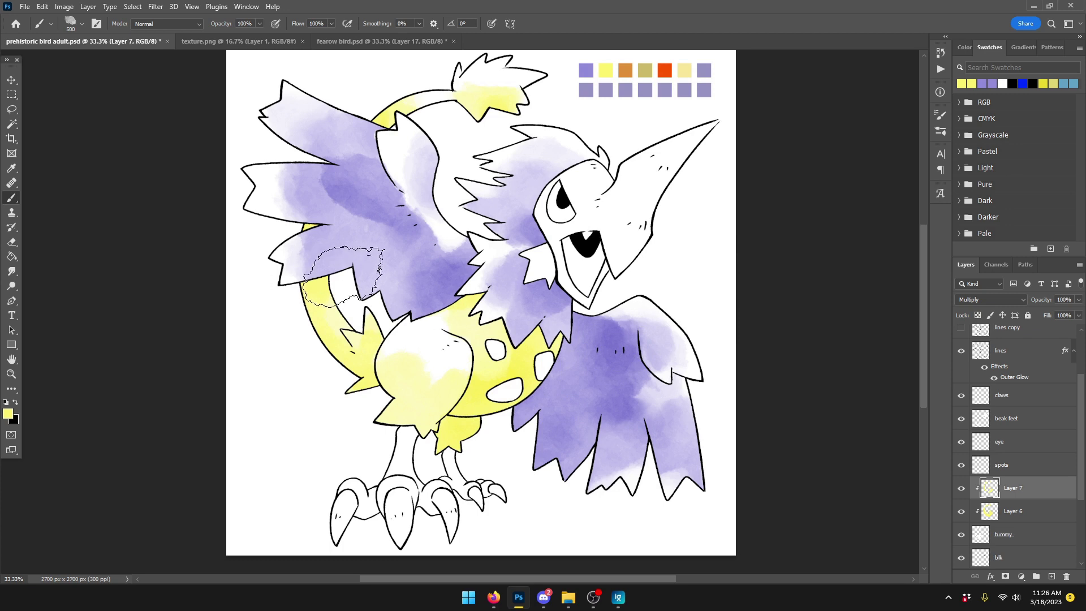
# Step: Recolour all of Layer 7's yellow to darker olive d2ca48 using locked transparency, then save
pyautogui.click(11, 415)
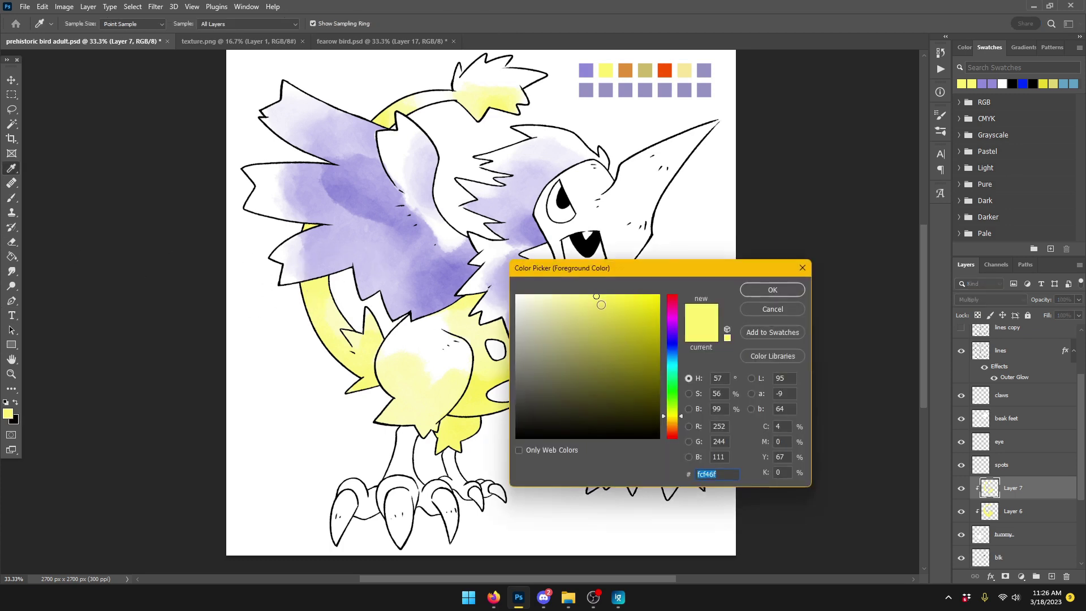
pyautogui.moveTo(596, 295)
pyautogui.mouseDown()
pyautogui.moveTo(600, 333)
pyautogui.moveTo(610, 319)
pyautogui.mouseUp()
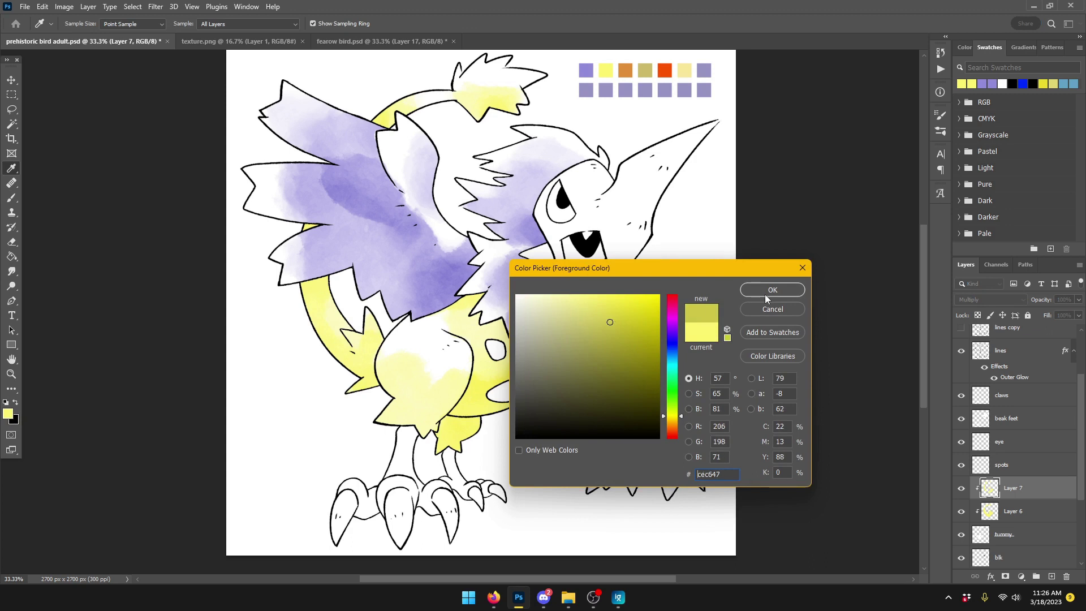
pyautogui.click(766, 295)
pyautogui.click(977, 314)
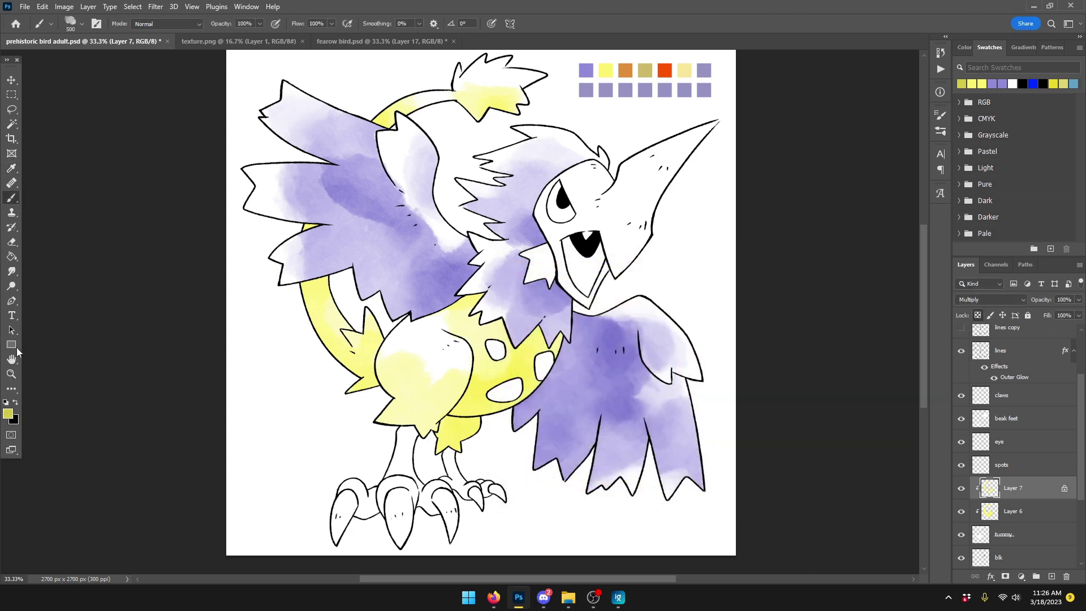
pyautogui.click(14, 345)
pyautogui.moveTo(195, 564); pyautogui.dragTo(744, 35)
pyautogui.scroll(-2, 681, 188)
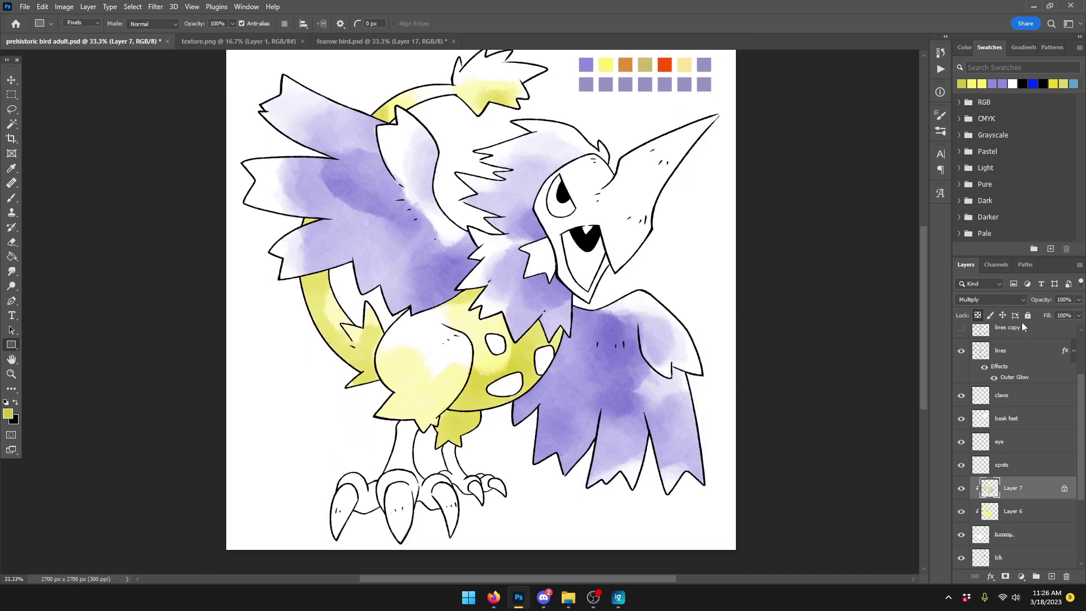
pyautogui.hotkey('ctrl', 's')
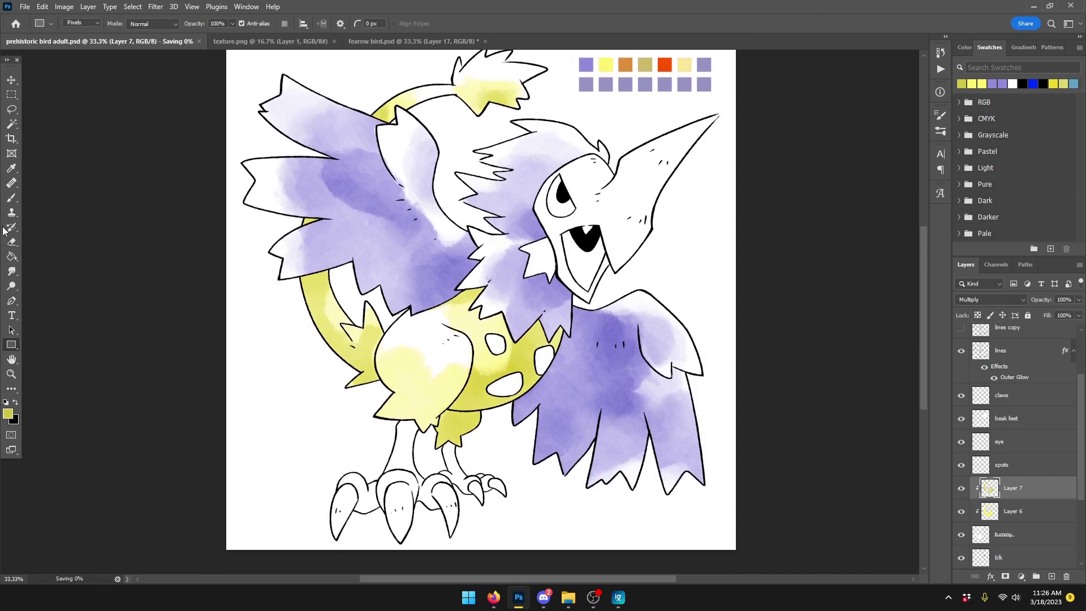
# Step: Brush darker olive on the tail beside the thigh and, at size 300, on the belly, then save
pyautogui.press('b')
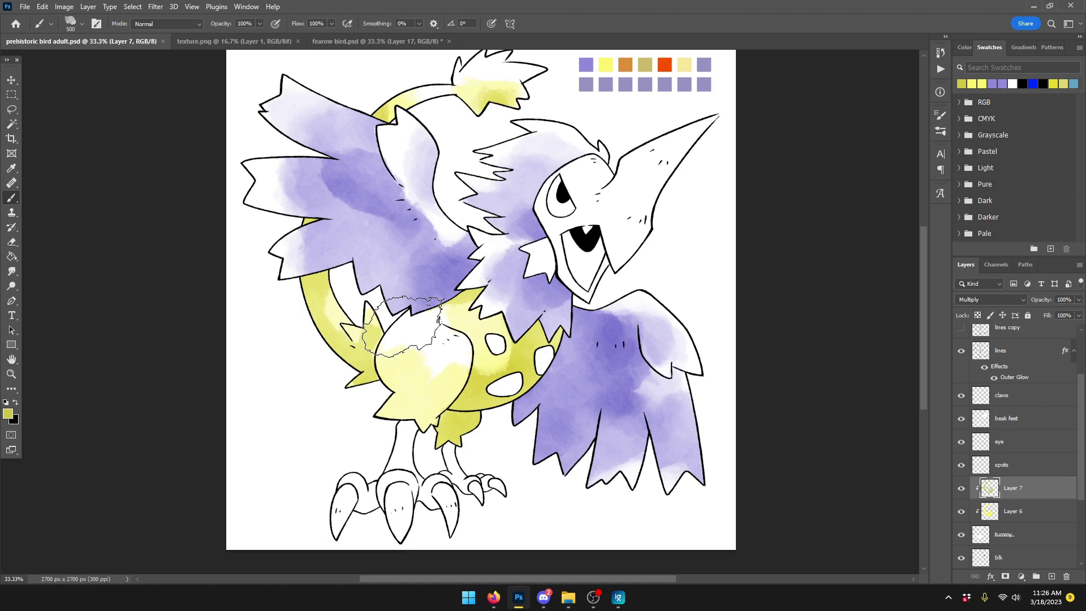
pyautogui.moveTo(368, 368); pyautogui.dragTo(375, 343)
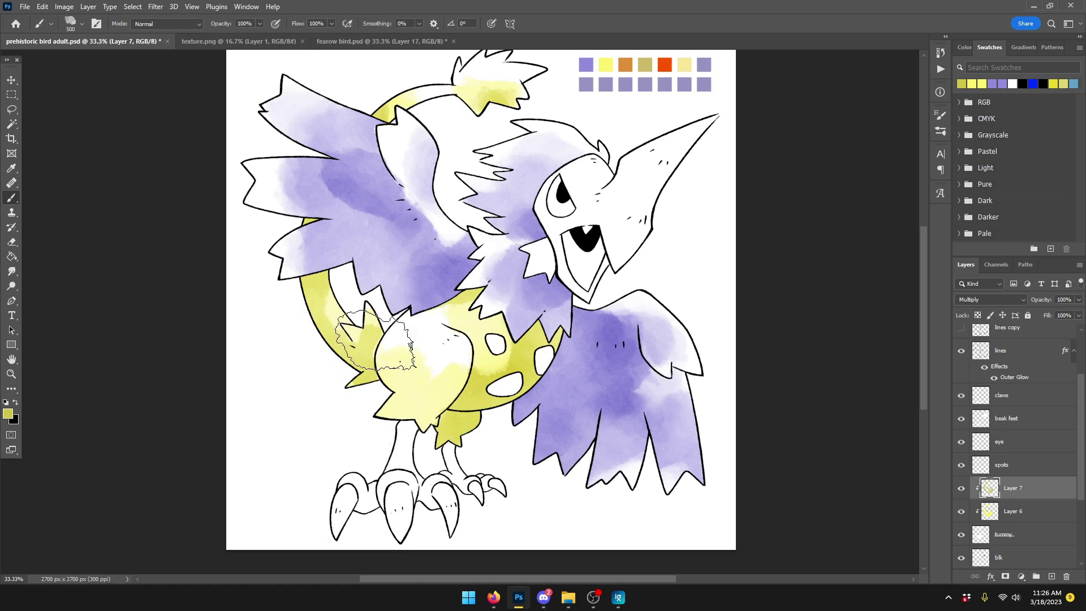
pyautogui.press('[')
pyautogui.press('[')
pyautogui.moveTo(400, 389); pyautogui.dragTo(403, 385)
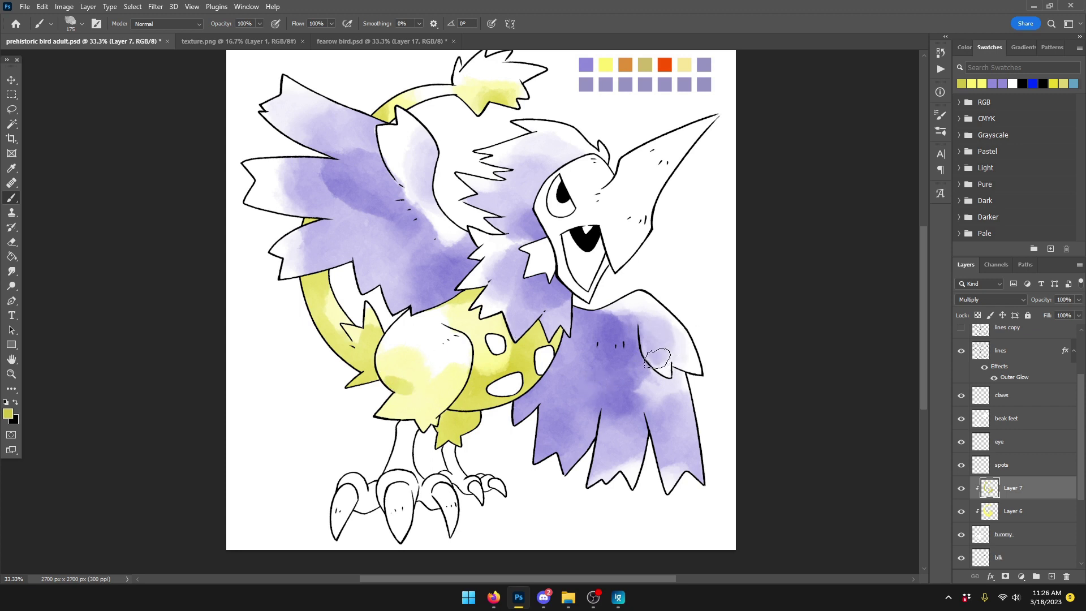
pyautogui.hotkey('ctrl', 's')
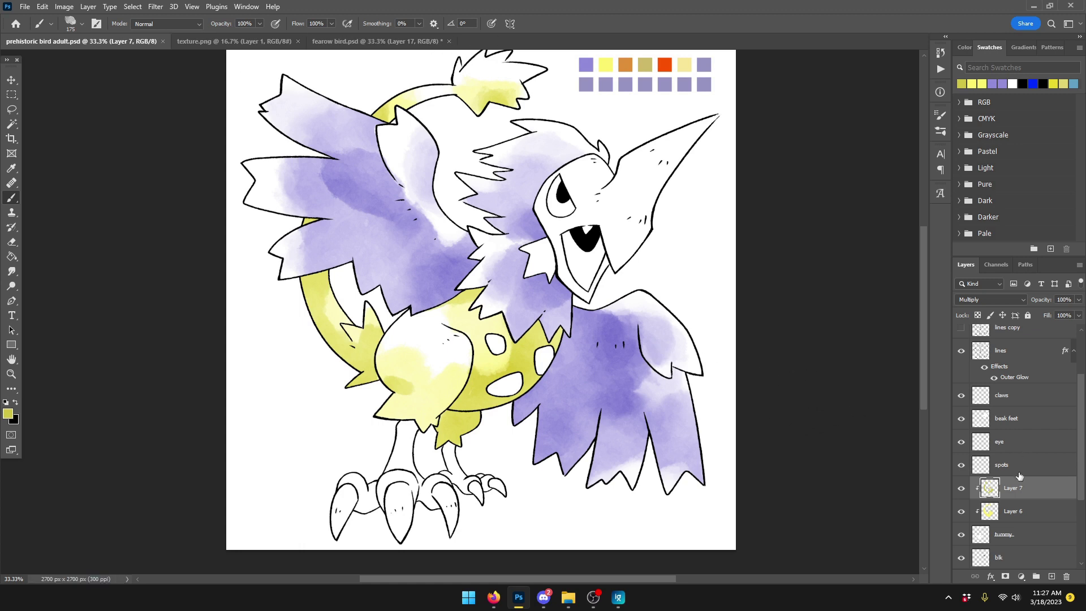
# Step: Save, set the Eraser to 29% strength and size 500, and add faint yellow around the belly spot on Layer 7
pyautogui.click(1009, 509)
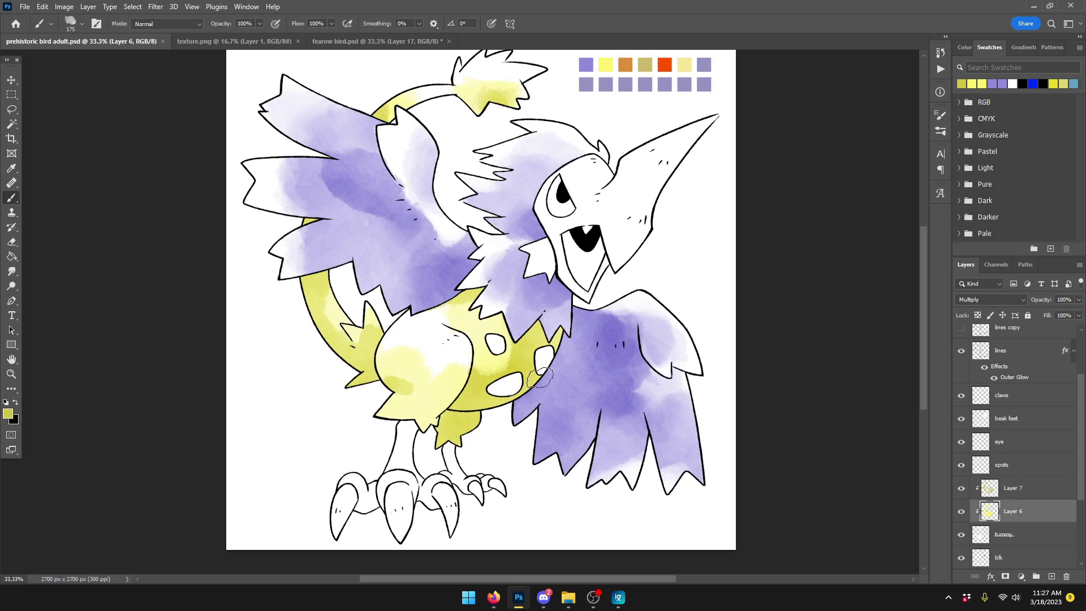
pyautogui.click(367, 295)
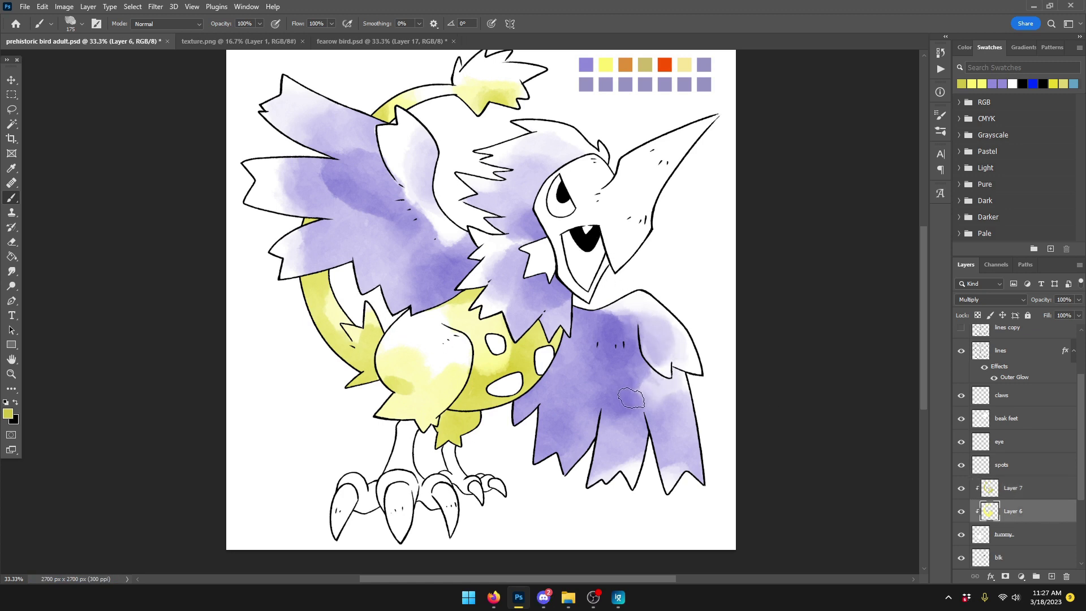
pyautogui.hotkey('ctrl', 's')
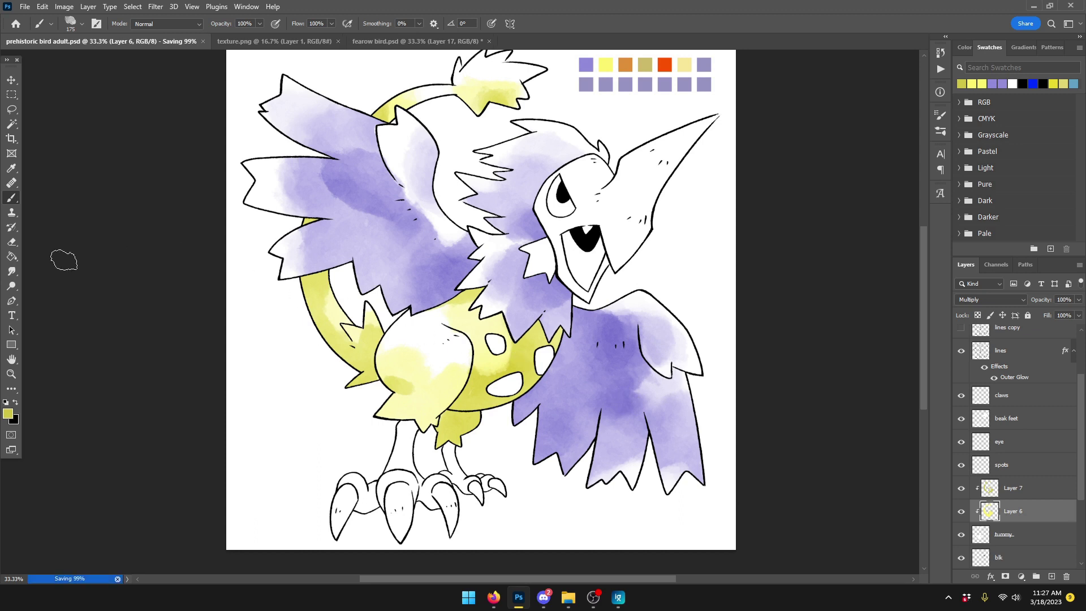
pyautogui.press('e')
pyautogui.moveTo(173, 23); pyautogui.dragTo(151, 17)
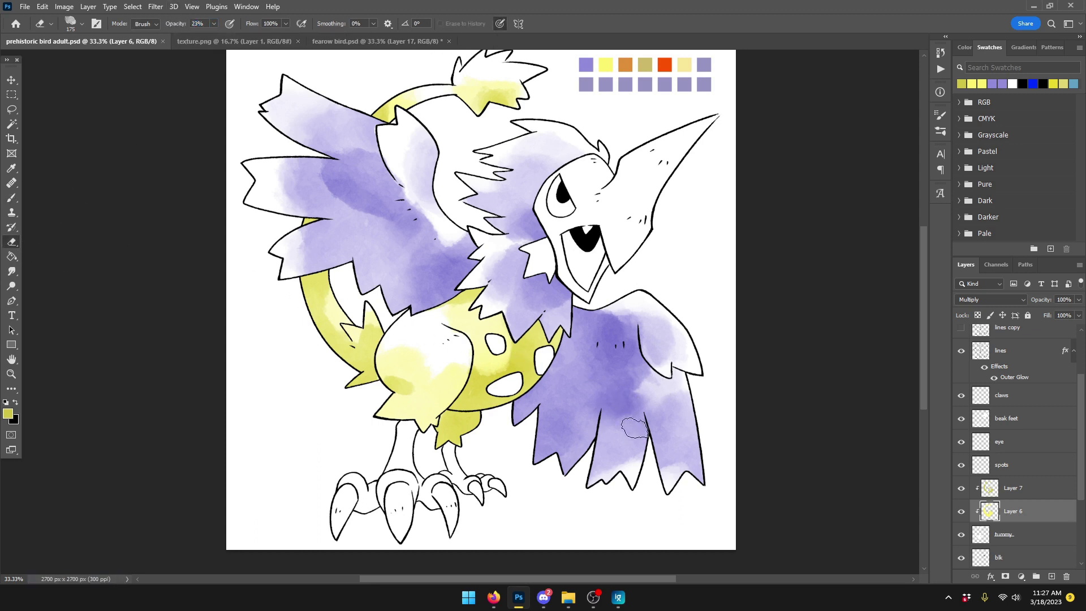
pyautogui.press(']')
pyautogui.press(']')
pyautogui.press(']')
pyautogui.press(']')
pyautogui.press(']')
pyautogui.press(']')
pyautogui.press(']')
pyautogui.click(14, 197)
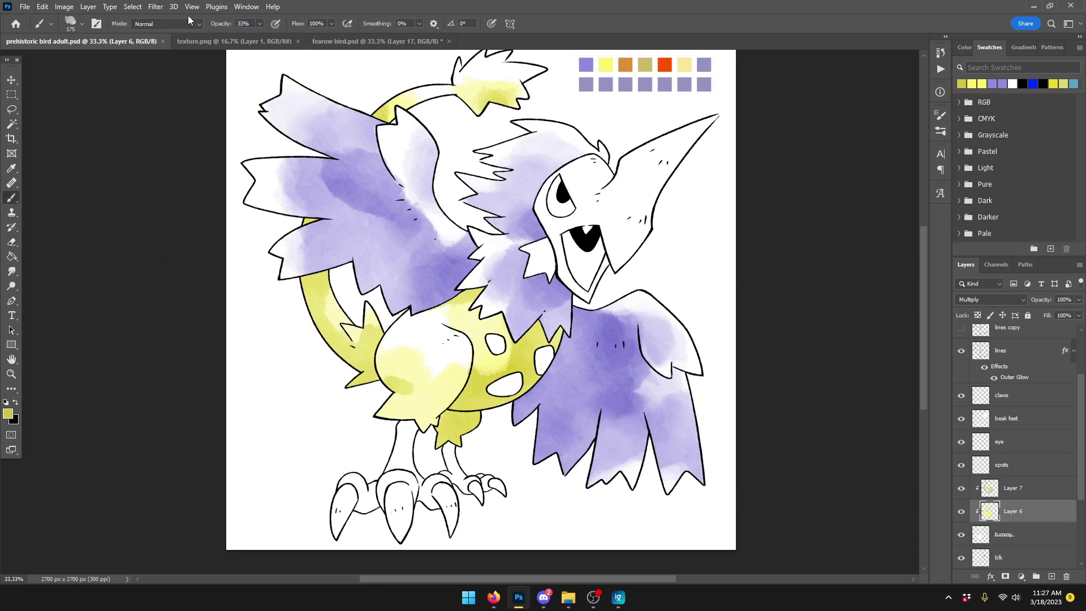
pyautogui.click(1025, 493)
pyautogui.moveTo(542, 386)
pyautogui.mouseDown()
pyautogui.moveTo(513, 424)
pyautogui.moveTo(547, 366)
pyautogui.moveTo(523, 394)
pyautogui.mouseUp()
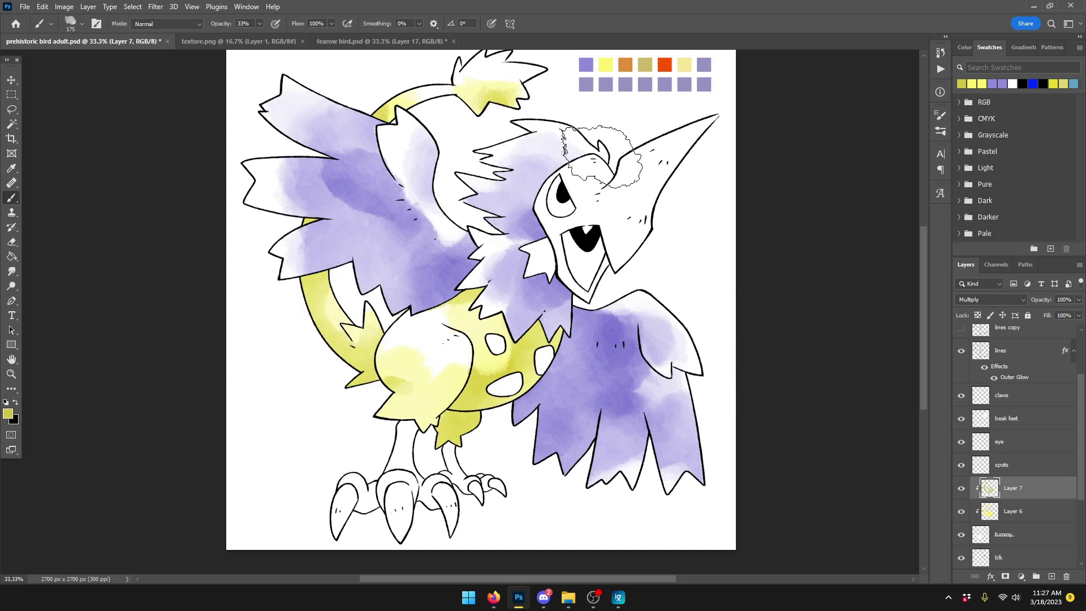
# Step: Add Layer 8, clip it to the layer below and set it to Multiply
pyautogui.click(1021, 510)
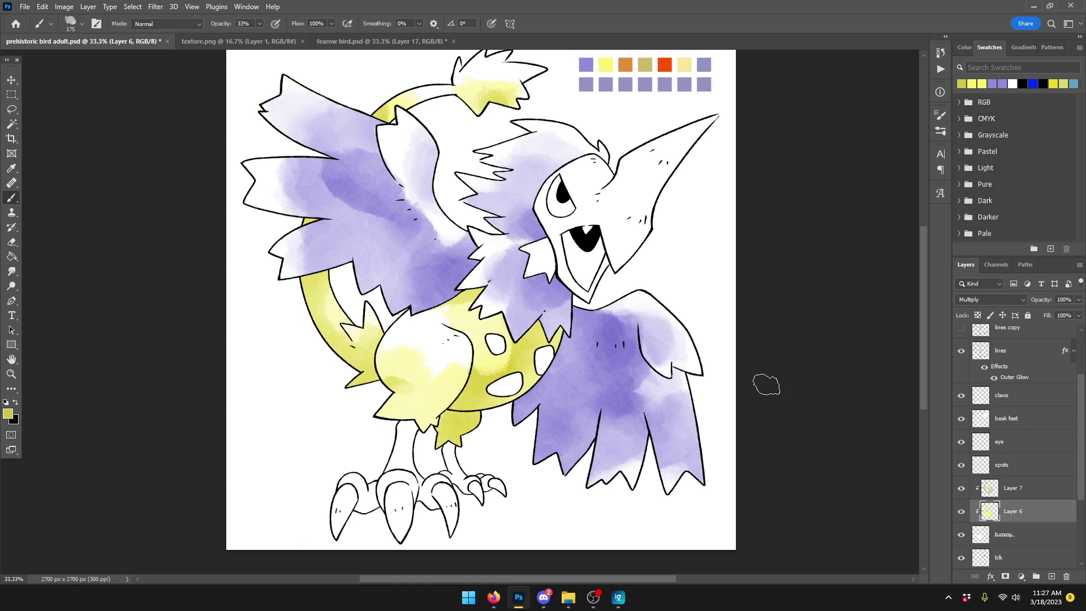
pyautogui.click(1051, 576)
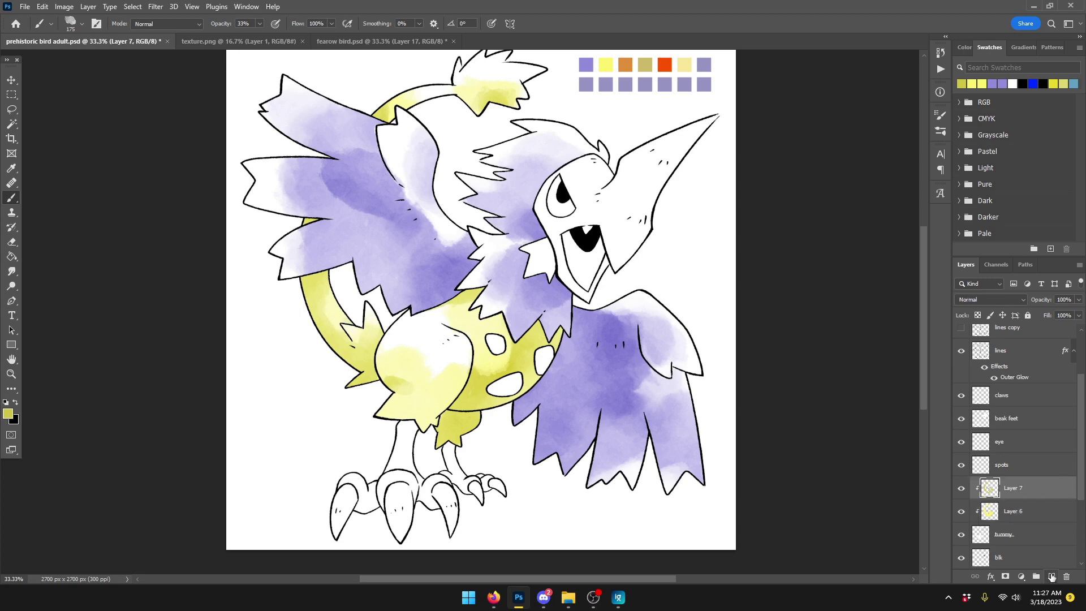
pyautogui.rightClick(1009, 496)
pyautogui.click(963, 231)
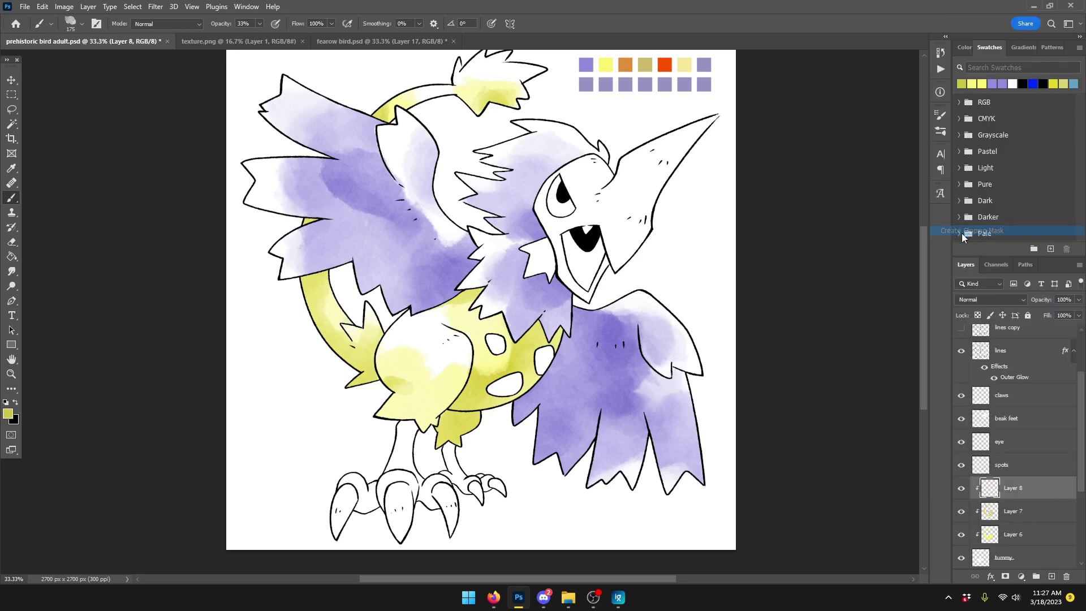
pyautogui.click(1003, 294)
pyautogui.click(995, 330)
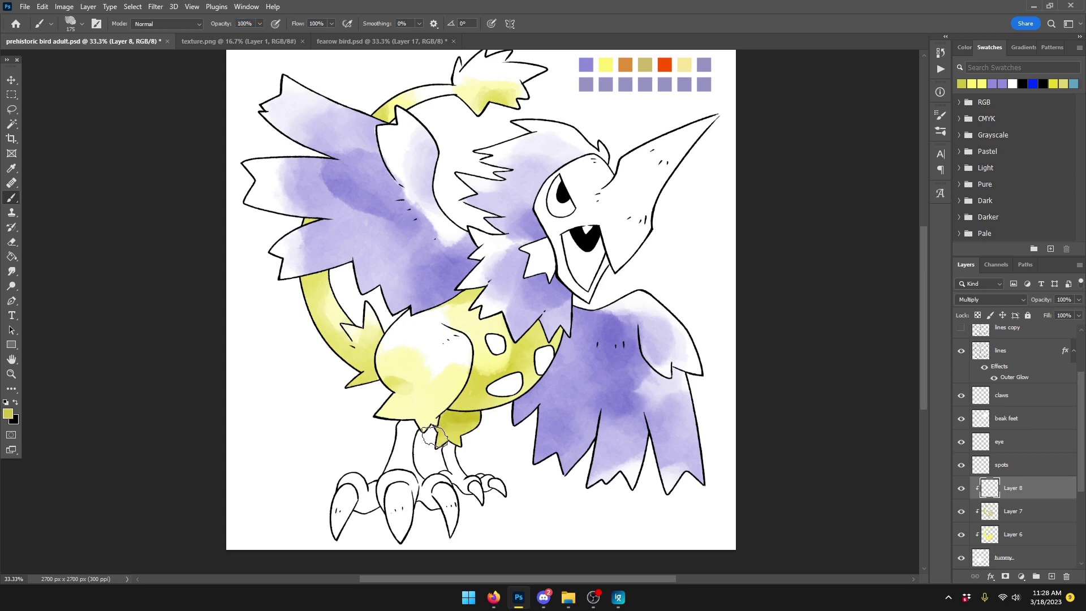
# Step: Shade the leg tops, far thigh and chest in darker olive, saving along the way
pyautogui.moveTo(435, 435)
pyautogui.mouseDown()
pyautogui.moveTo(447, 447)
pyautogui.moveTo(468, 432)
pyautogui.mouseUp()
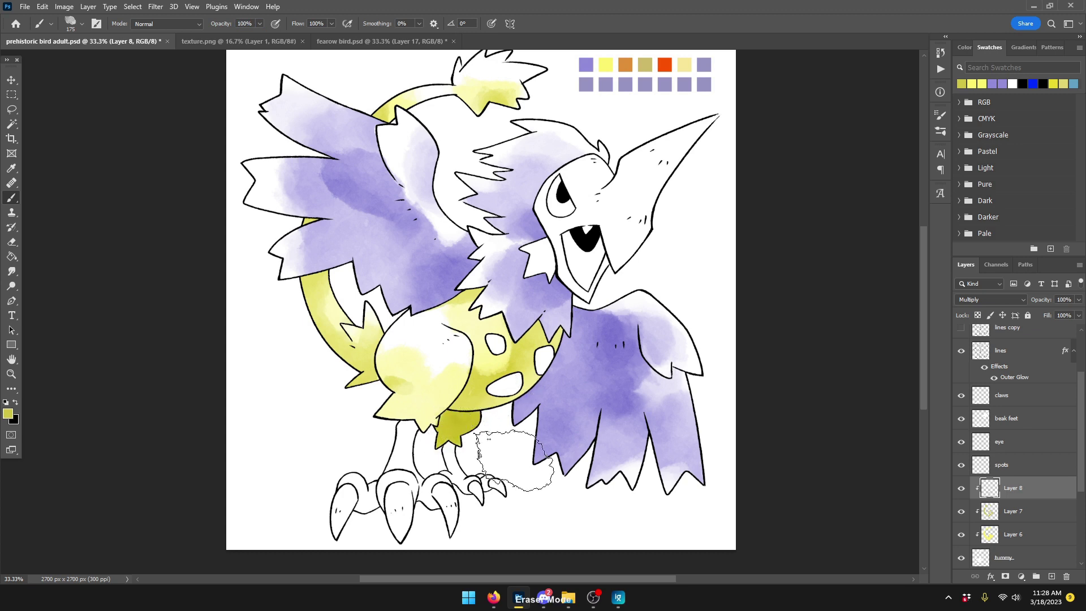
pyautogui.moveTo(463, 445)
pyautogui.mouseDown()
pyautogui.moveTo(452, 445)
pyautogui.moveTo(467, 442)
pyautogui.mouseUp()
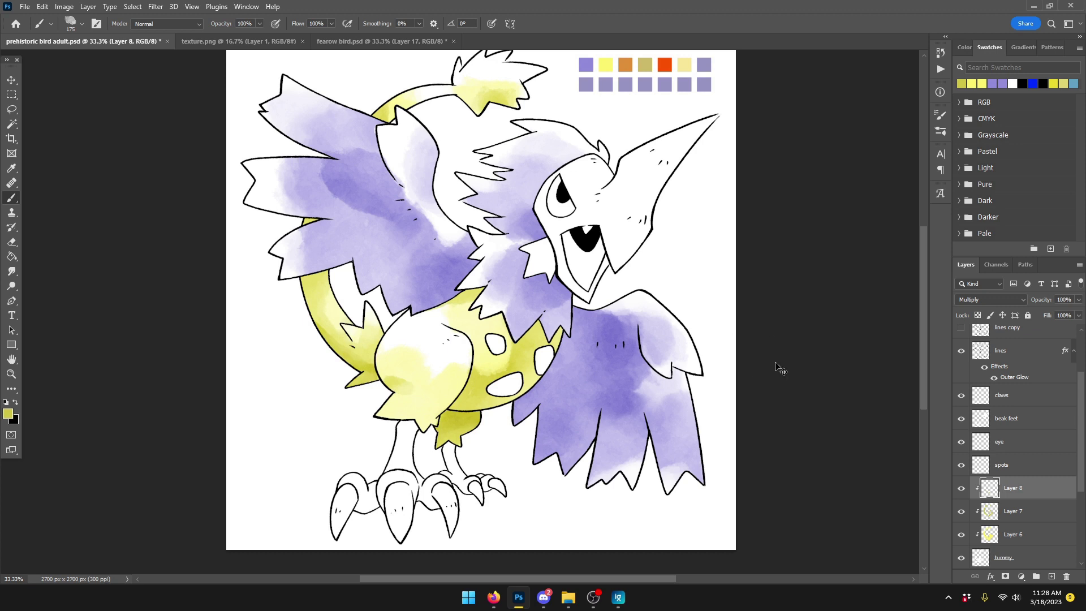
pyautogui.hotkey('ctrl', 's')
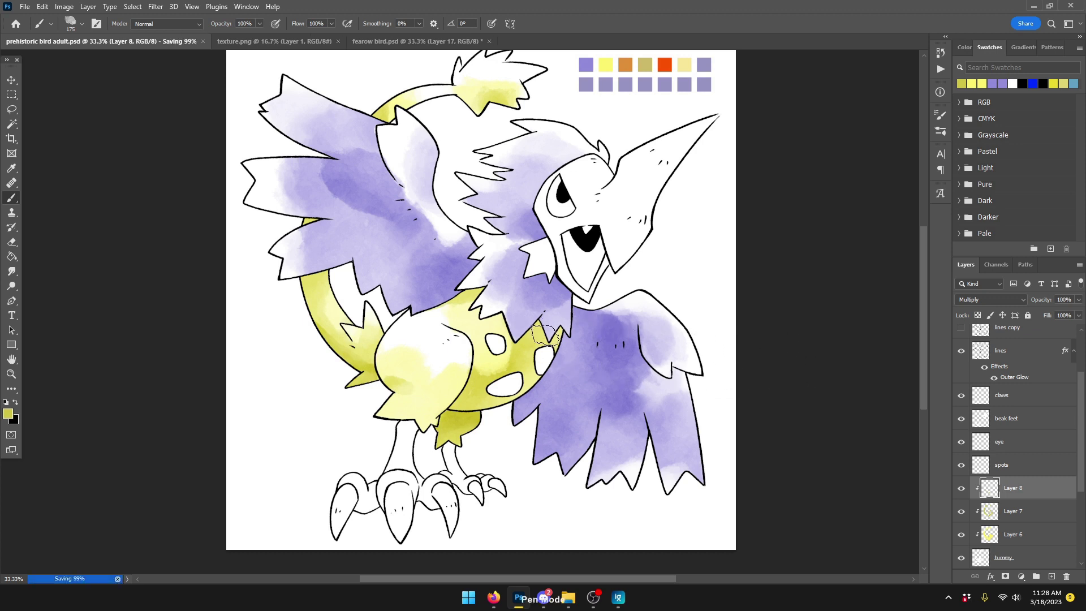
pyautogui.moveTo(545, 341); pyautogui.dragTo(535, 309)
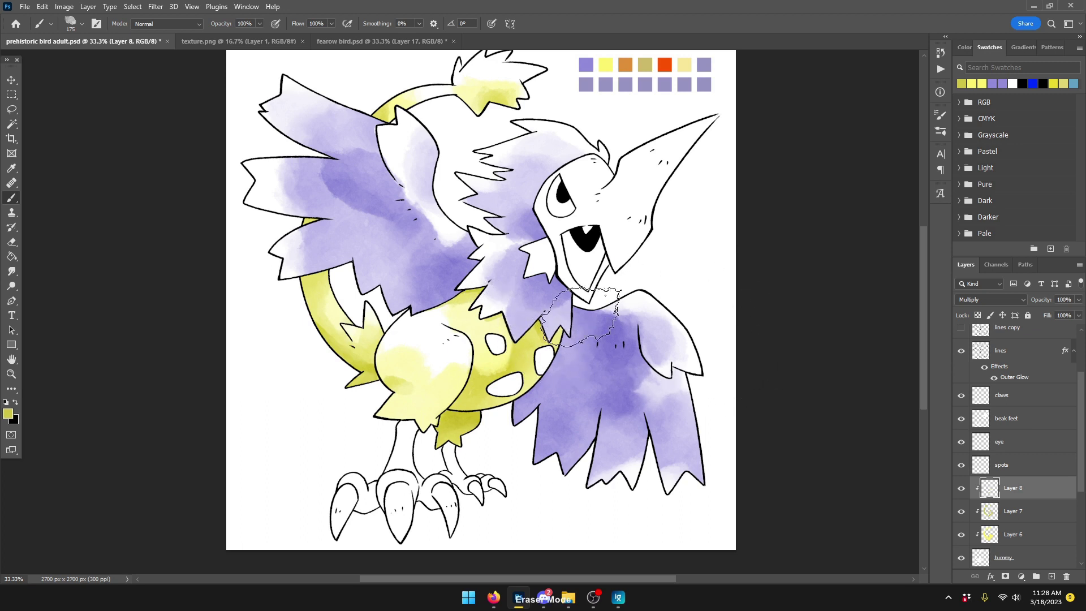
pyautogui.hotkey('ctrl', 's')
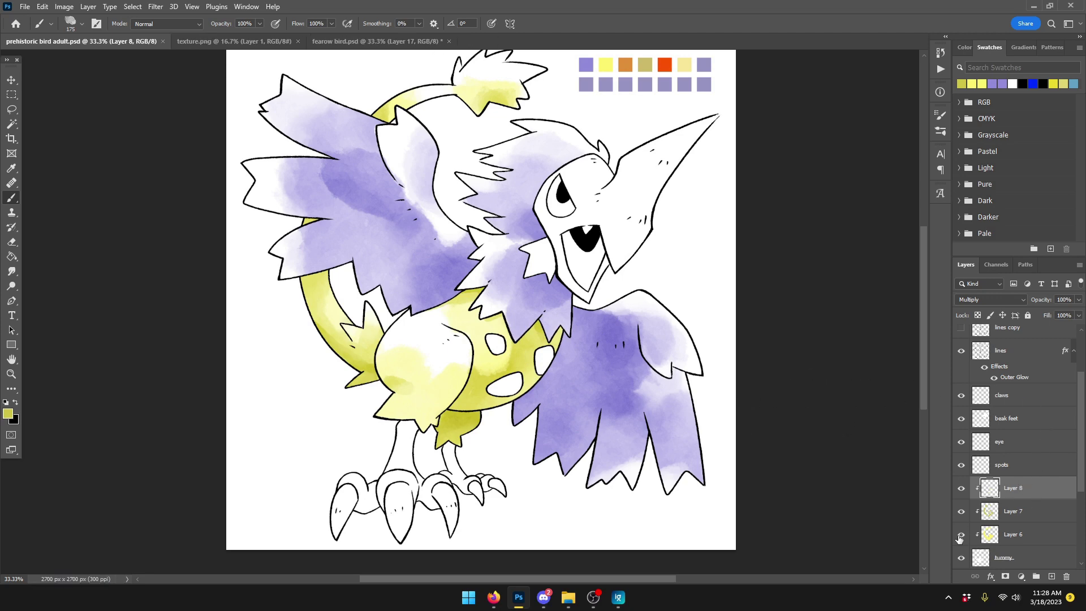
# Step: On Layer 5, fill an empty palette square with yellow-green using the Paint Bucket
pyautogui.hotkey('ctrl', '-')
pyautogui.hotkey('ctrl', '-')
pyautogui.hotkey('ctrl', '+')
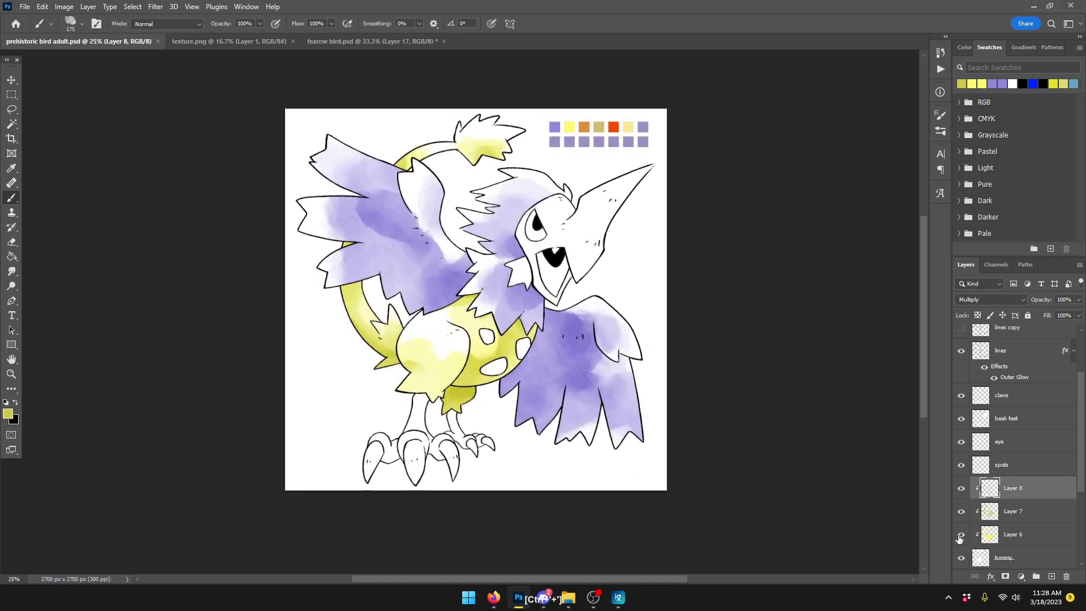
pyautogui.scroll(3, 988, 516)
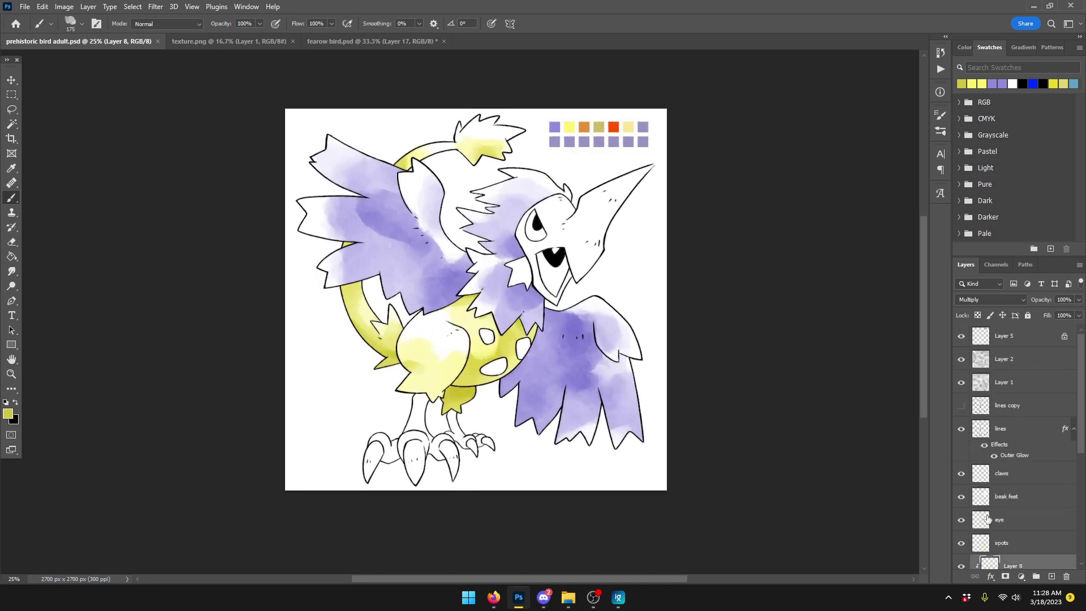
pyautogui.moveTo(1010, 256); pyautogui.dragTo(1014, 177)
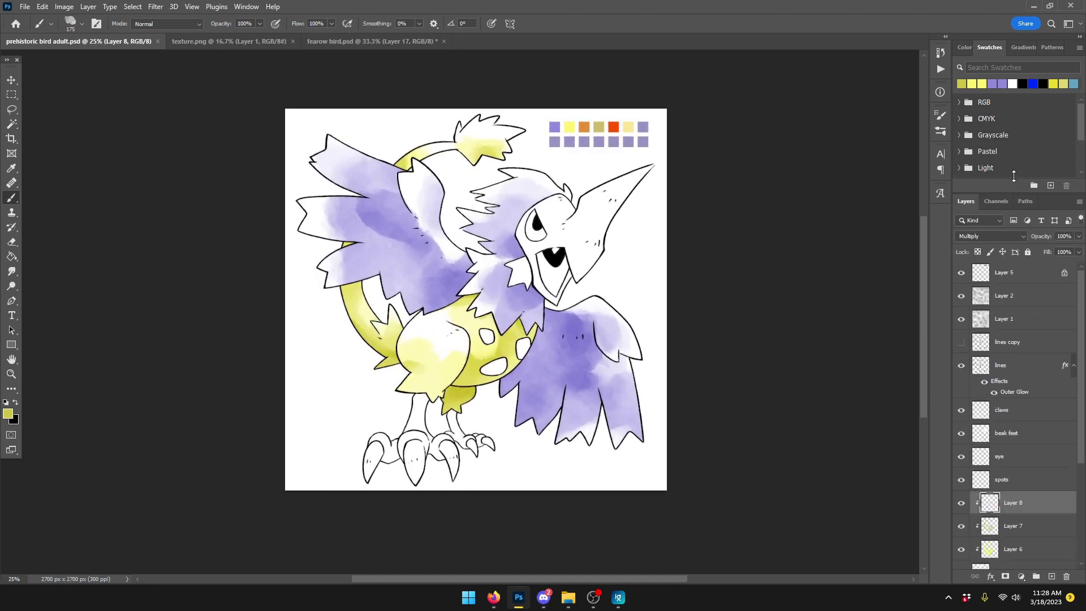
pyautogui.click(1006, 273)
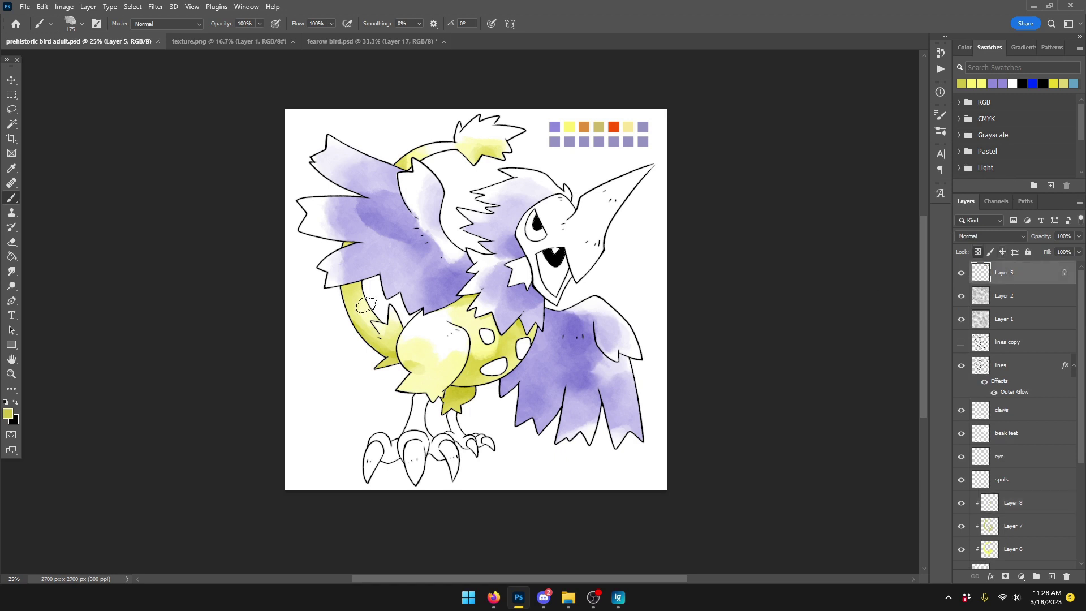
pyautogui.click(15, 259)
pyautogui.click(569, 144)
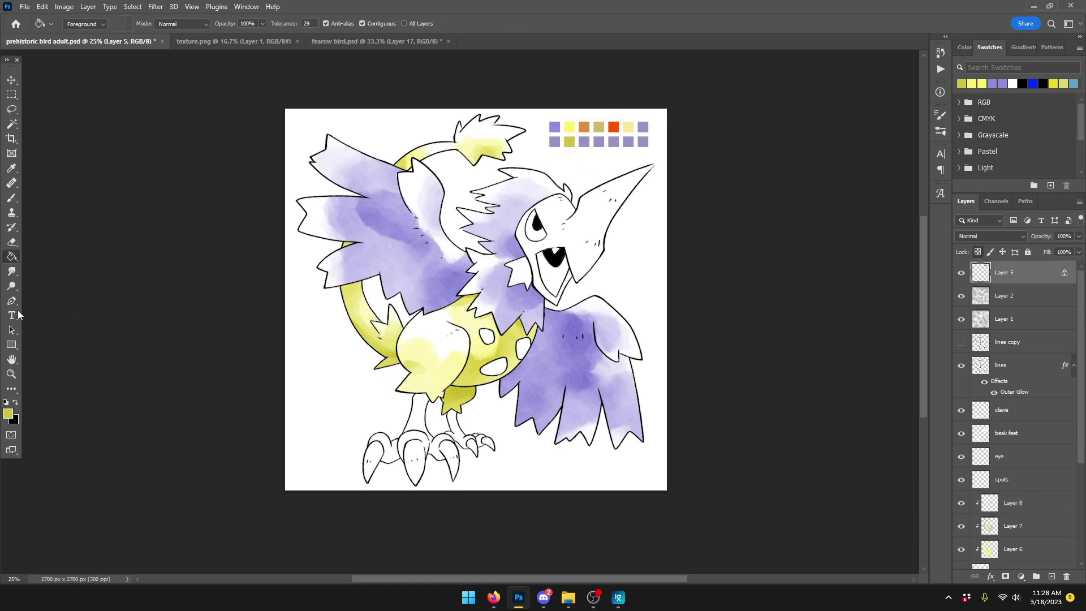
# Step: Sample the palette's tan as the foreground colour, glancing at the reference and texture documents
pyautogui.click(8, 414)
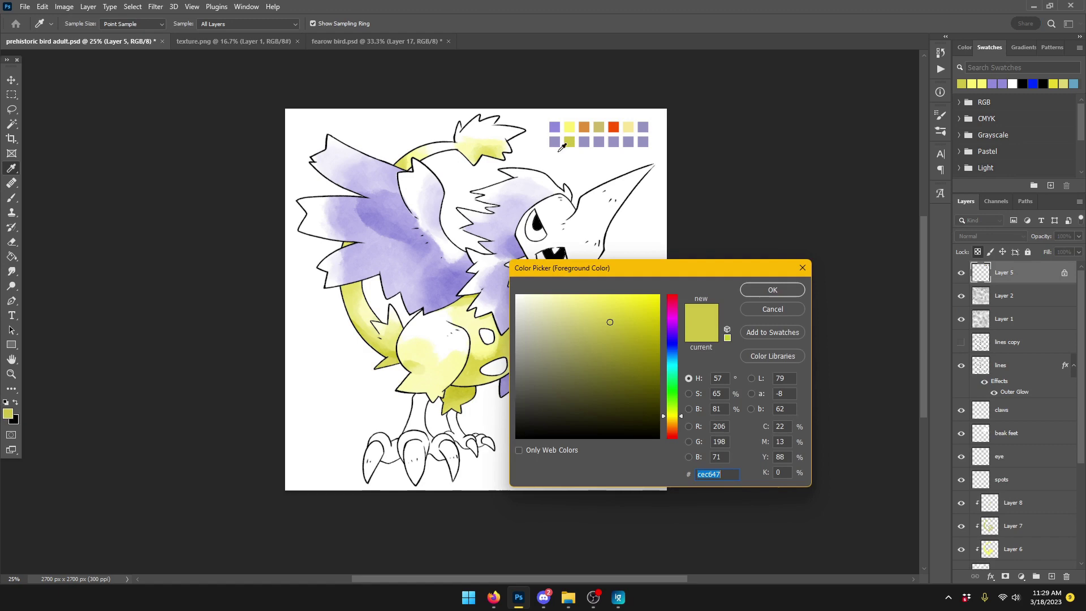
pyautogui.click(598, 127)
pyautogui.click(772, 289)
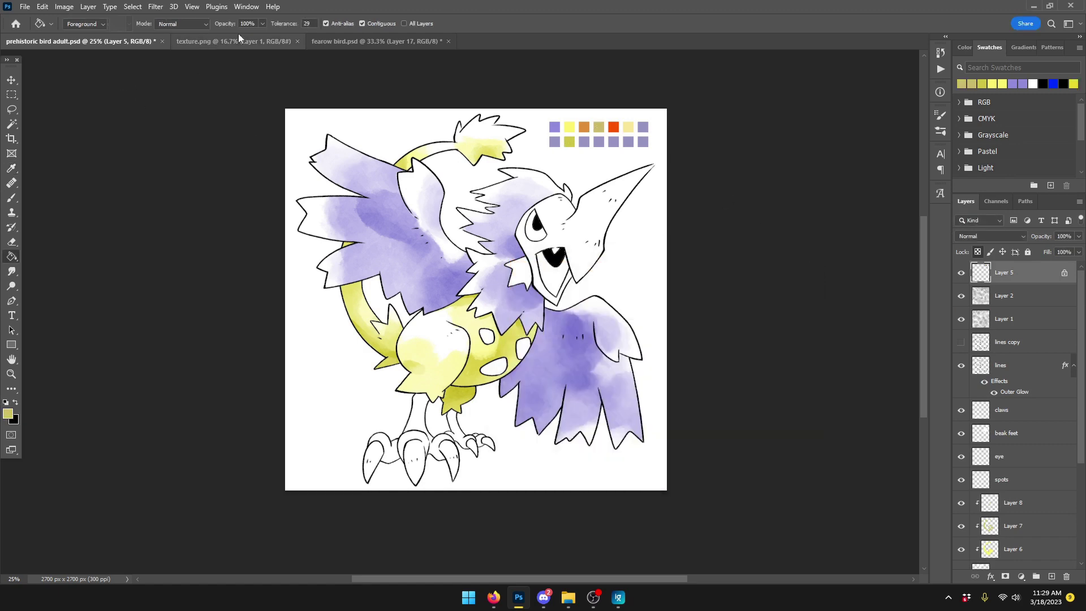
pyautogui.click(339, 41)
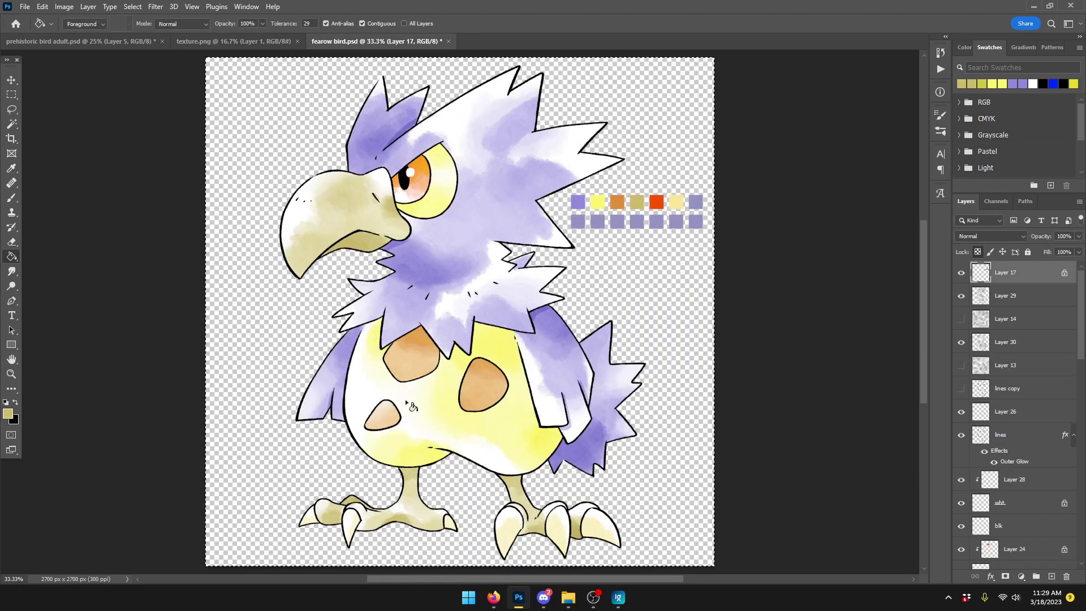
pyautogui.click(189, 42)
pyautogui.click(119, 42)
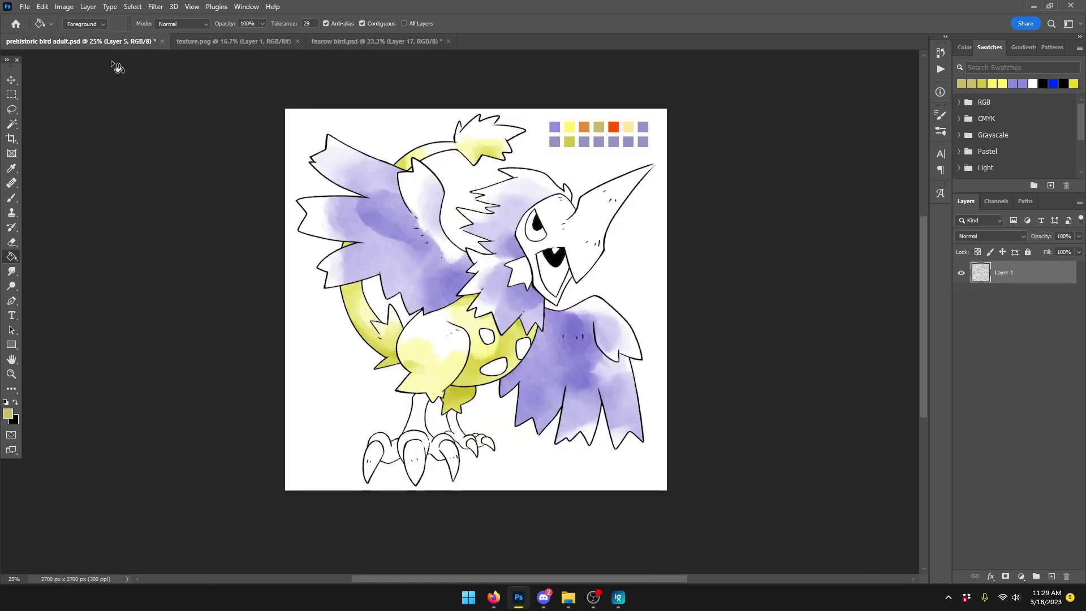
# Step: Add Layers 9 and 10 above beak feet, clip both to it and set them to Multiply
pyautogui.scroll(-2, 1041, 449)
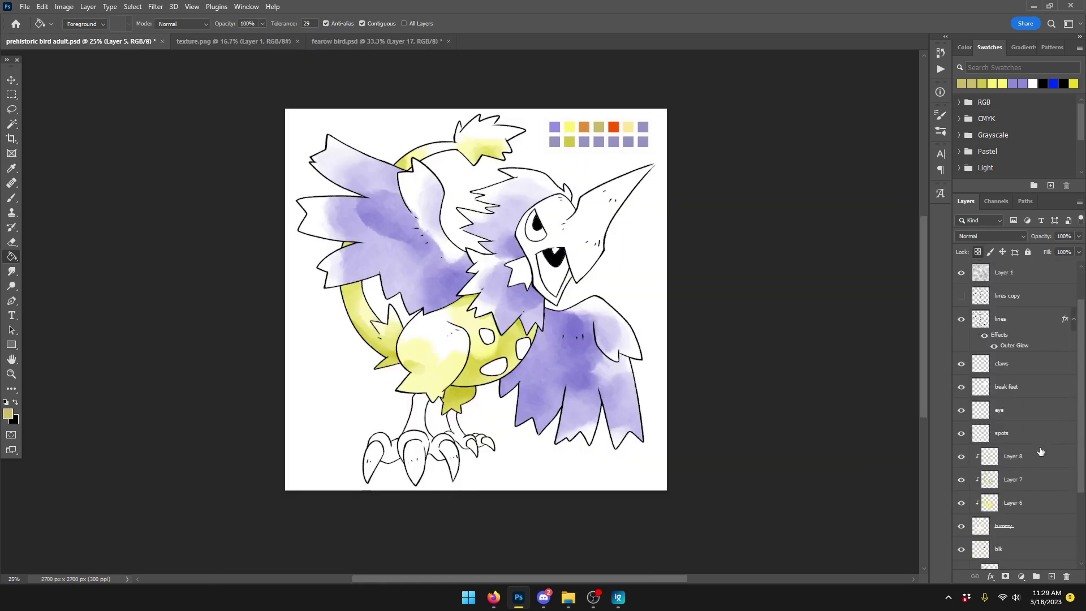
pyautogui.click(1009, 393)
pyautogui.click(1051, 576)
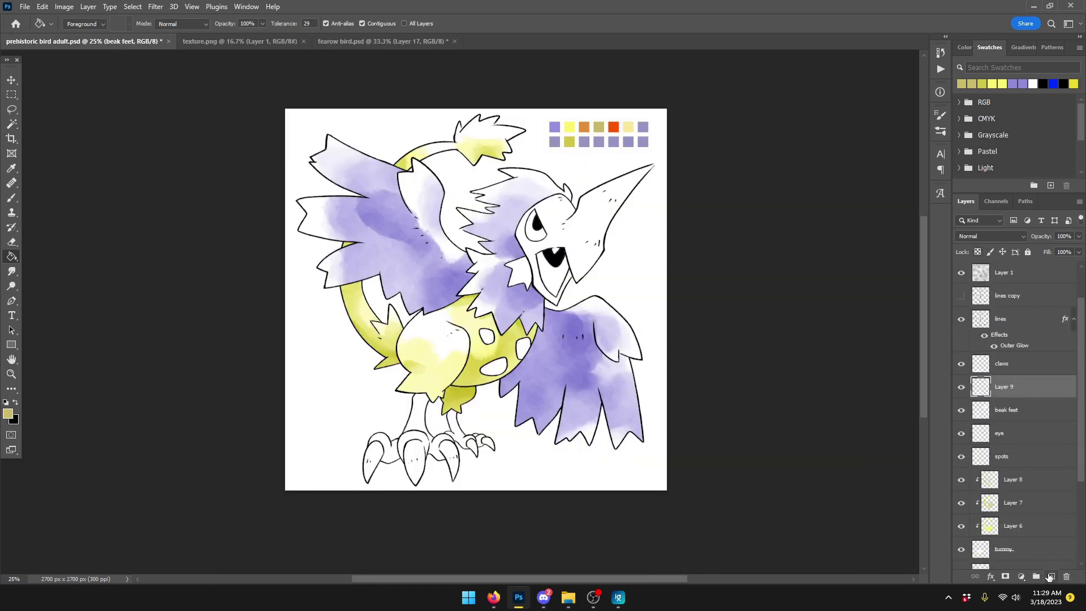
pyautogui.click(1050, 576)
pyautogui.keyDown('shift'); pyautogui.click(999, 414); pyautogui.keyUp('shift')
pyautogui.rightClick(1000, 414)
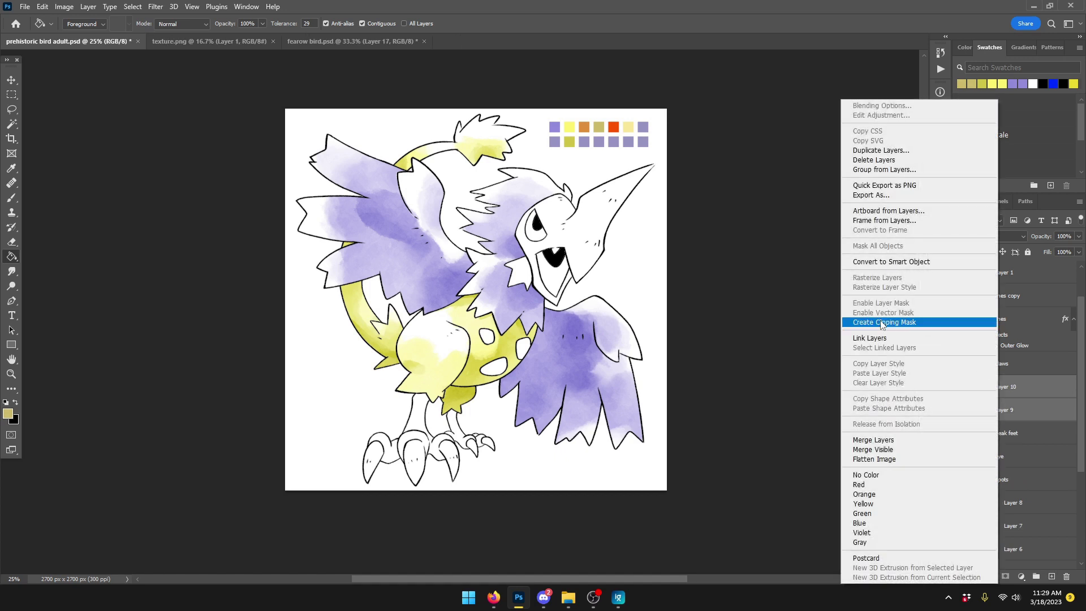
pyautogui.click(884, 324)
pyautogui.click(994, 234)
pyautogui.click(985, 286)
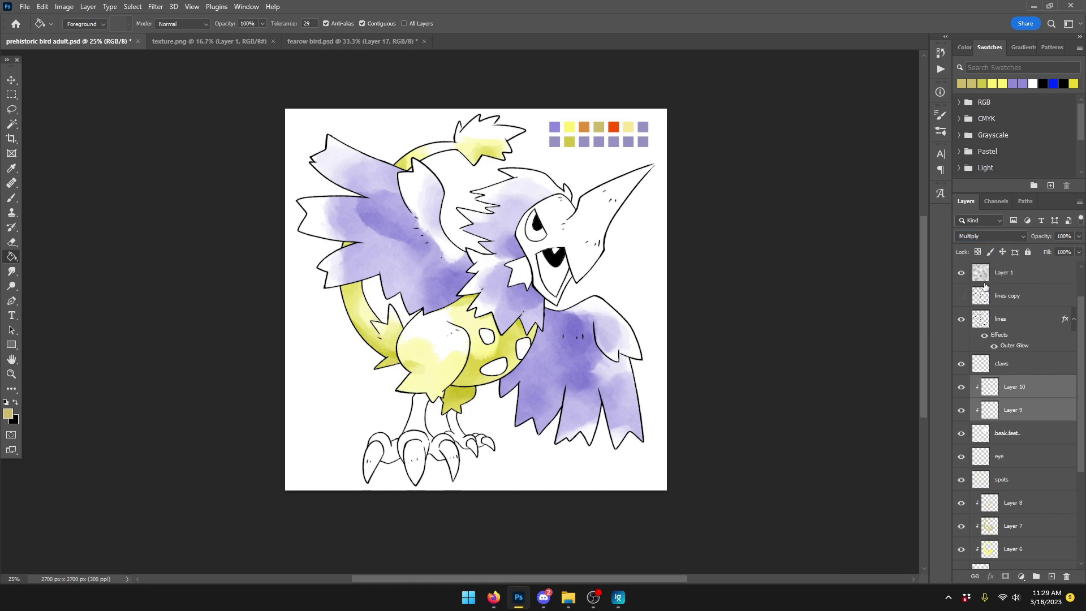
pyautogui.press('b')
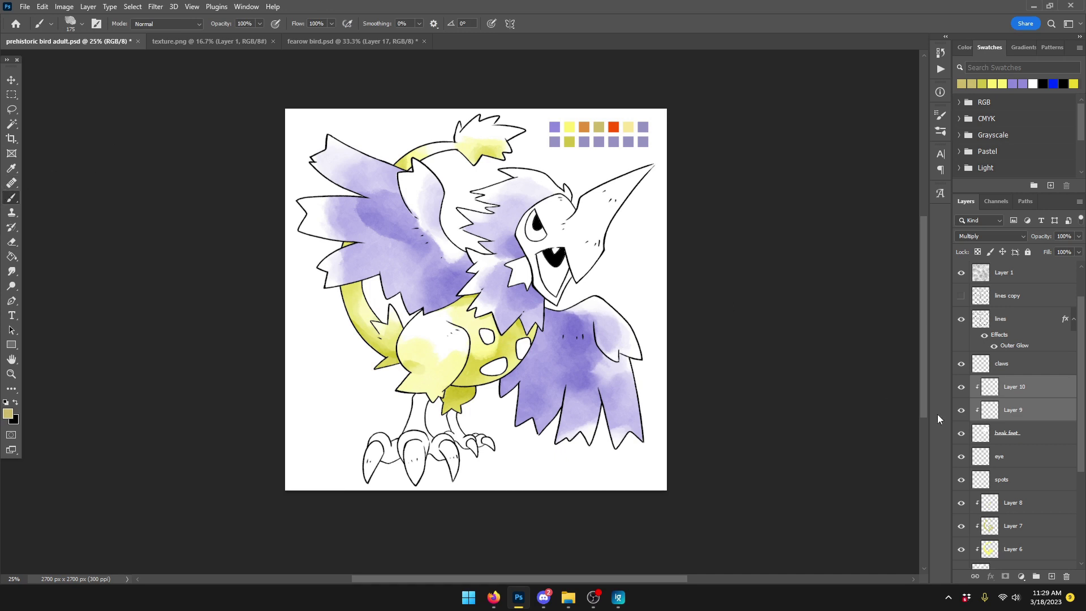
# Step: On Layer 9 with a size-200 brush, paint tan along the lower jaw and over the legs and toes
pyautogui.click(1025, 419)
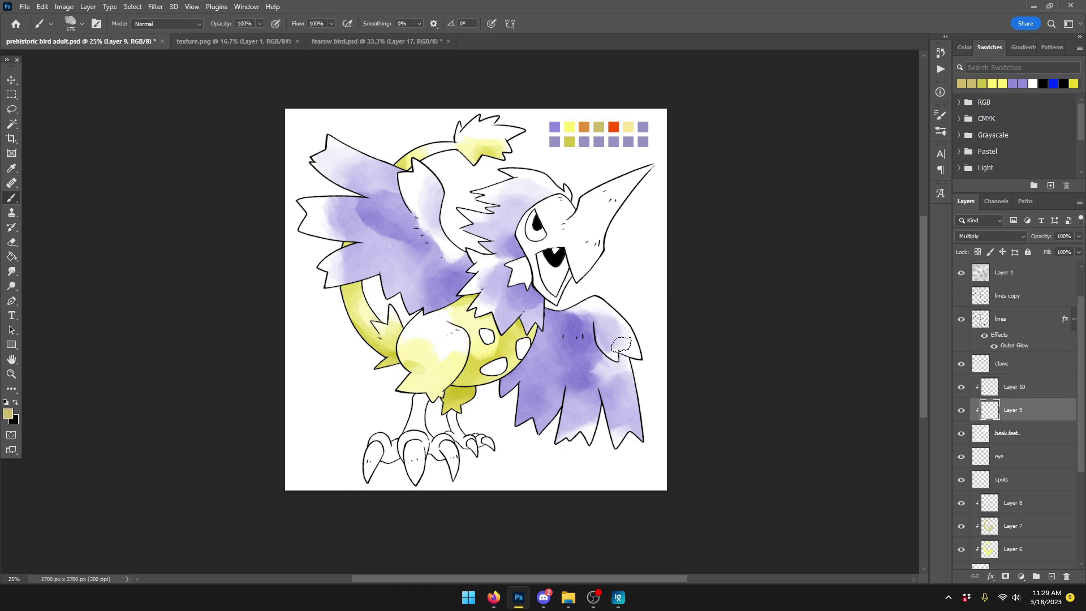
pyautogui.press(']')
pyautogui.press(']')
pyautogui.press(']')
pyautogui.press(']')
pyautogui.press(']')
pyautogui.press(']')
pyautogui.press('[')
pyautogui.press('[')
pyautogui.press('[')
pyautogui.press('[')
pyautogui.press('[')
pyautogui.press('[')
pyautogui.press(']')
pyautogui.press(']')
pyautogui.press(']')
pyautogui.press(']')
pyautogui.press(']')
pyautogui.moveTo(557, 287)
pyautogui.mouseDown()
pyautogui.moveTo(535, 277)
pyautogui.moveTo(536, 265)
pyautogui.moveTo(553, 280)
pyautogui.moveTo(542, 239)
pyautogui.moveTo(579, 259)
pyautogui.moveTo(606, 239)
pyautogui.moveTo(549, 235)
pyautogui.moveTo(543, 217)
pyautogui.moveTo(533, 219)
pyautogui.moveTo(531, 251)
pyautogui.moveTo(596, 181)
pyautogui.moveTo(674, 195)
pyautogui.moveTo(571, 202)
pyautogui.moveTo(567, 216)
pyautogui.moveTo(641, 143)
pyautogui.moveTo(599, 231)
pyautogui.moveTo(626, 192)
pyautogui.mouseUp()
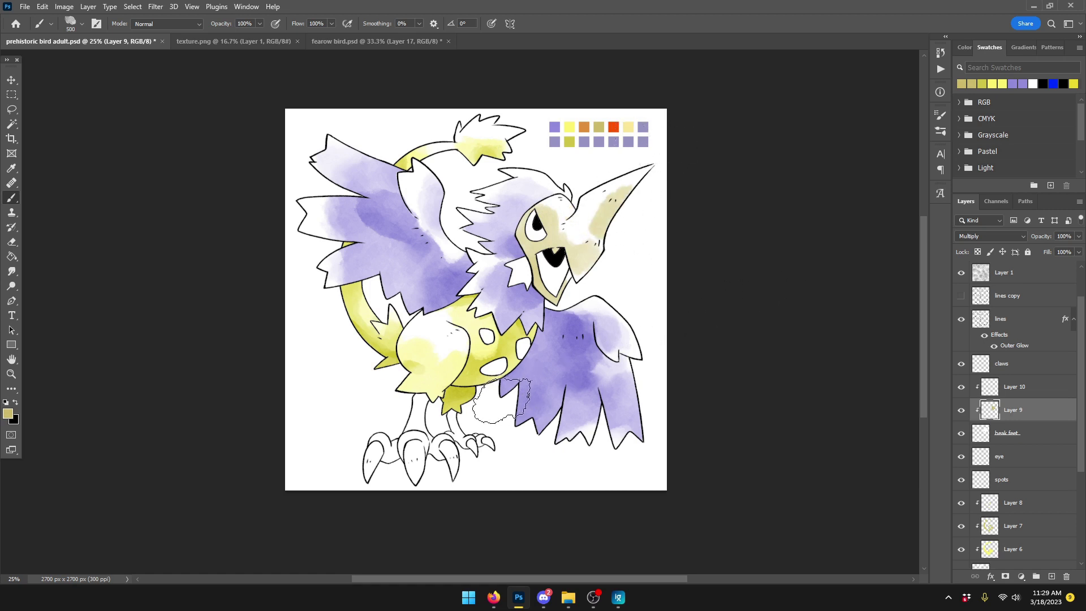
pyautogui.moveTo(491, 402)
pyautogui.mouseDown()
pyautogui.moveTo(435, 427)
pyautogui.moveTo(386, 431)
pyautogui.moveTo(415, 455)
pyautogui.moveTo(459, 423)
pyautogui.moveTo(481, 441)
pyautogui.mouseUp()
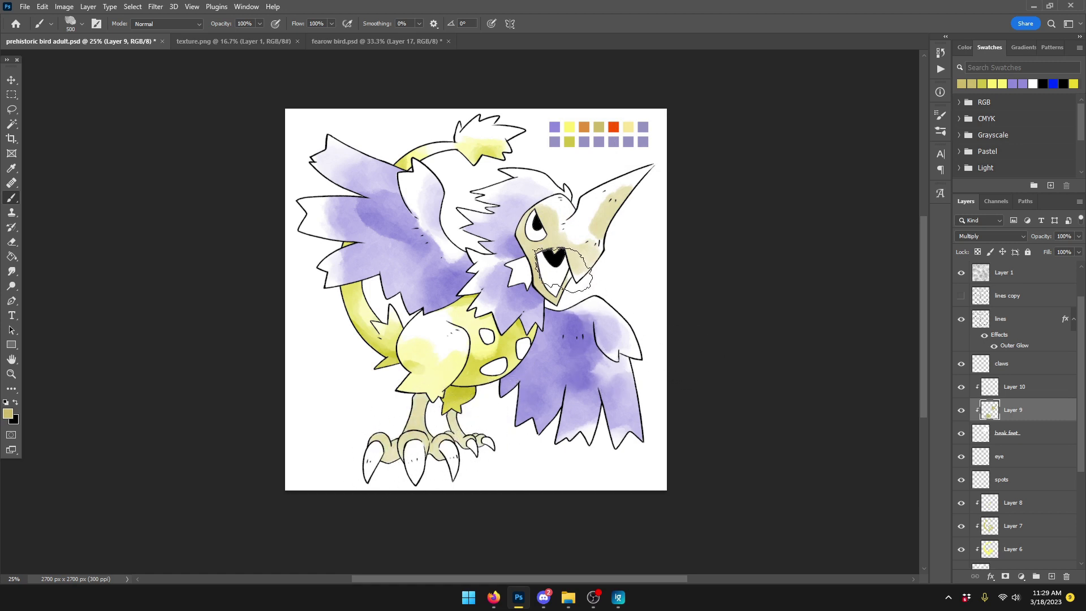
# Step: Darken the lower beak to its tip and the right leg on Layer 10, and lighten the left toe on Layer 9
pyautogui.click(1012, 395)
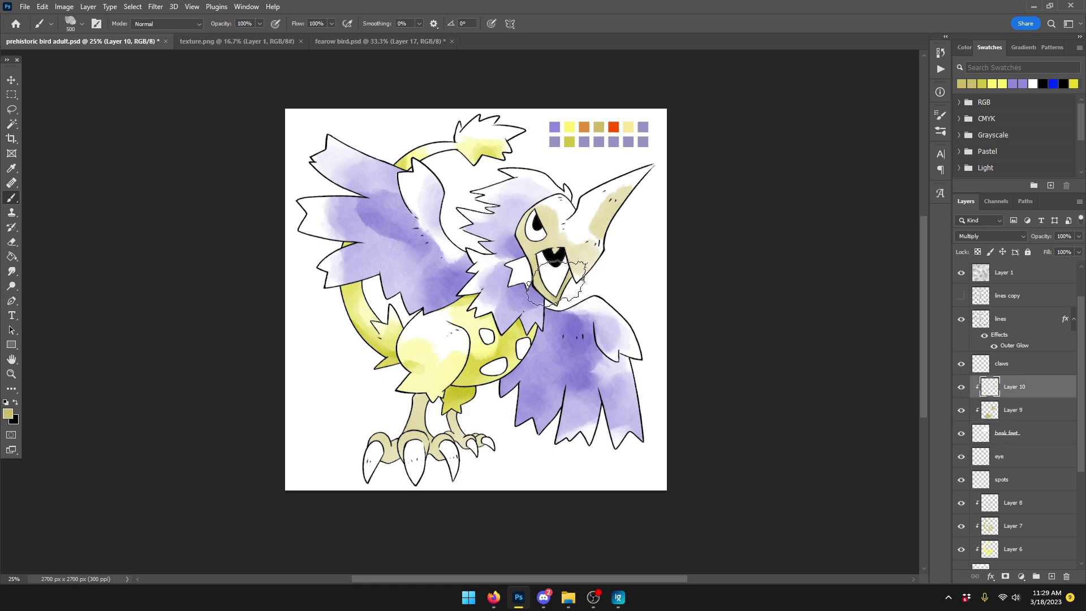
pyautogui.moveTo(557, 284); pyautogui.dragTo(541, 276)
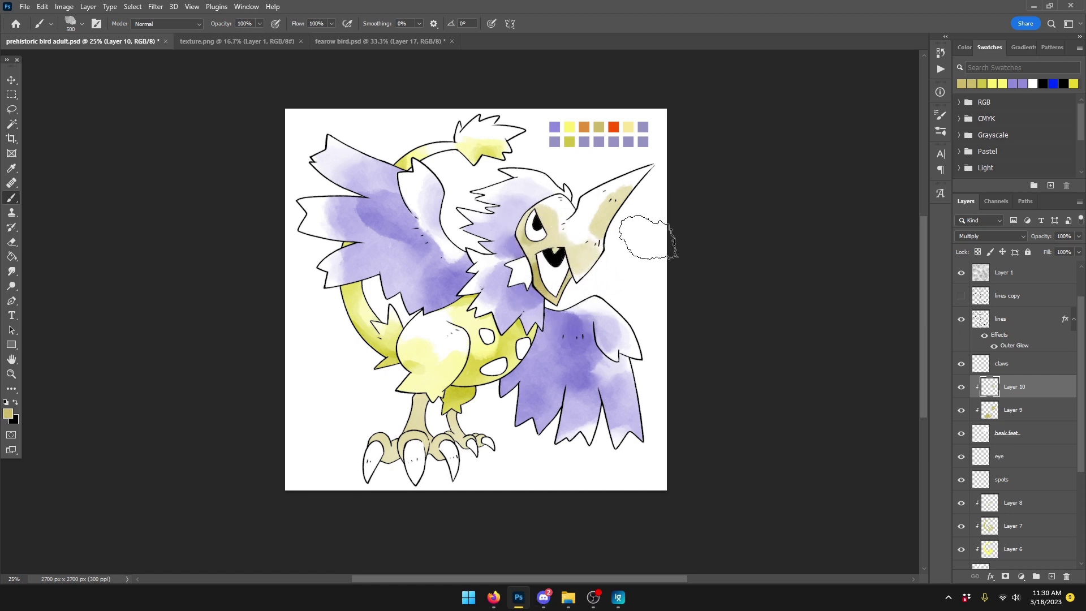
pyautogui.moveTo(608, 224); pyautogui.dragTo(638, 181)
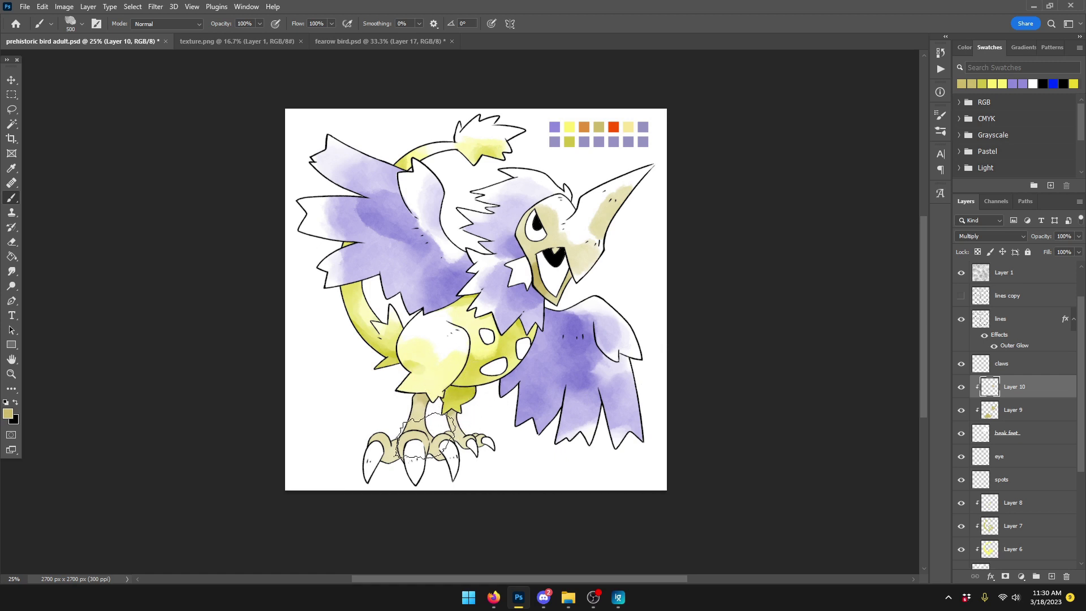
pyautogui.click(1013, 402)
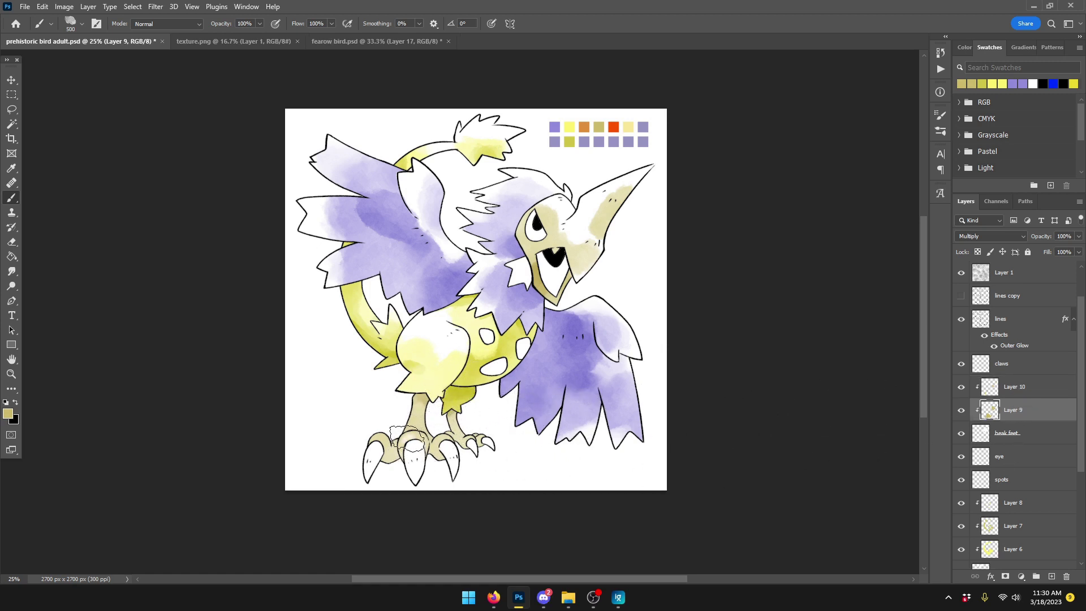
pyautogui.moveTo(381, 438); pyautogui.dragTo(377, 443)
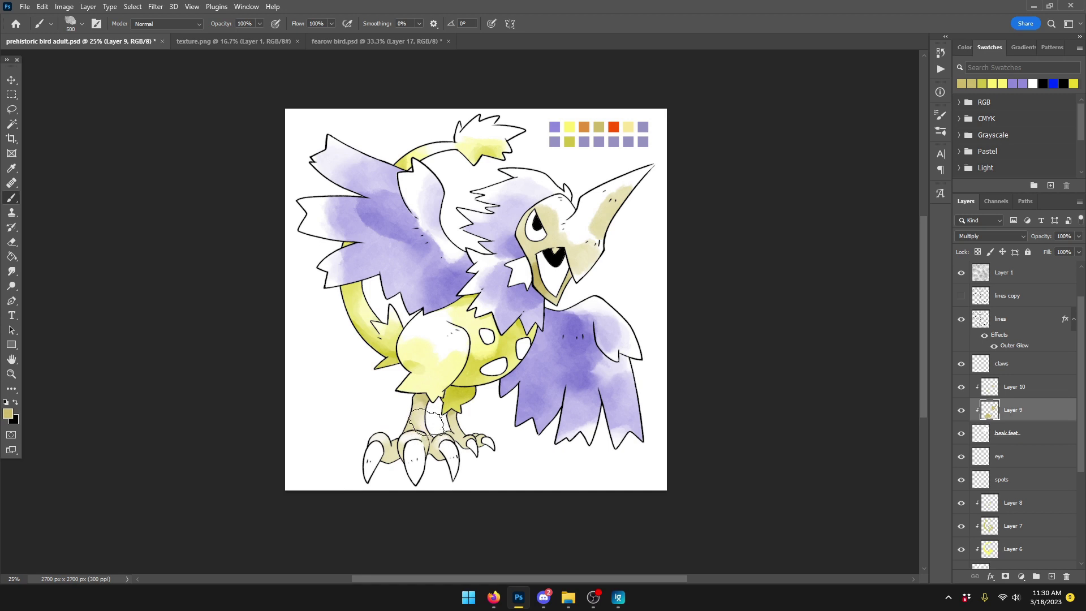
pyautogui.click(1018, 396)
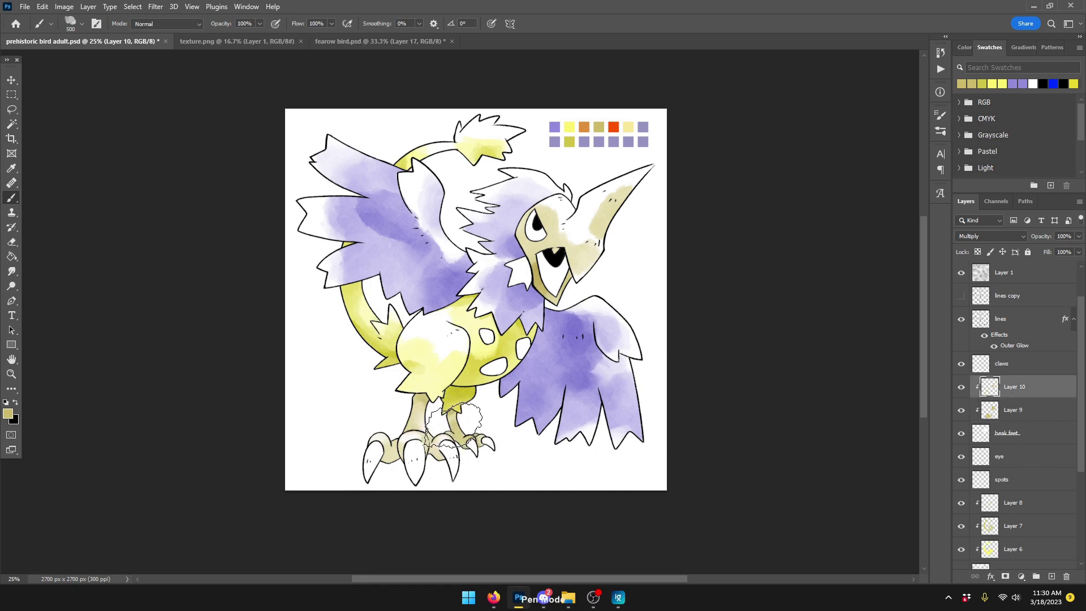
pyautogui.moveTo(453, 417); pyautogui.dragTo(481, 434)
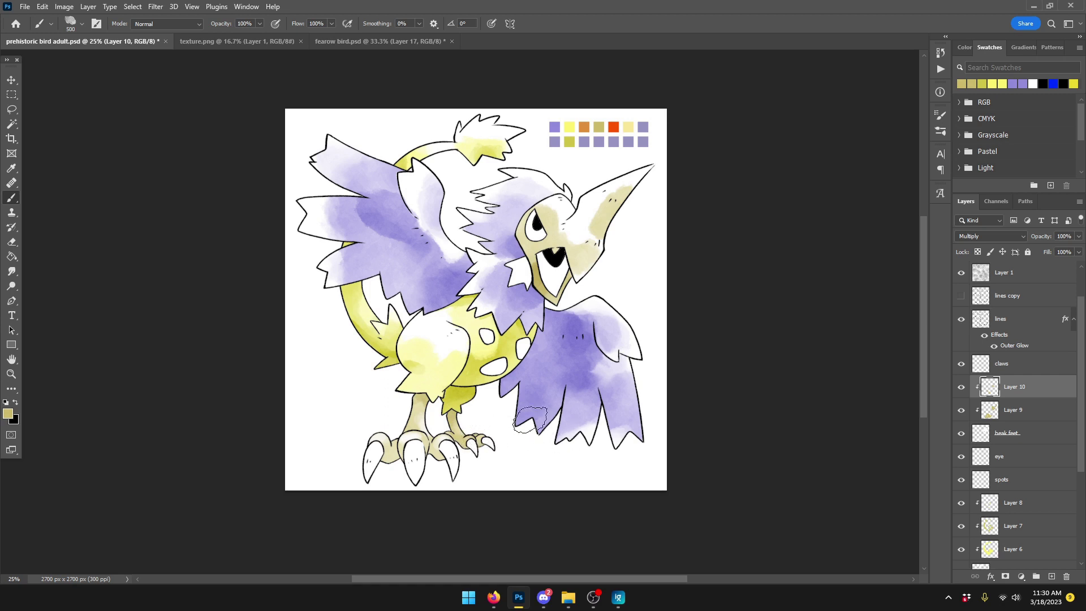
pyautogui.hotkey('ctrl', '+')
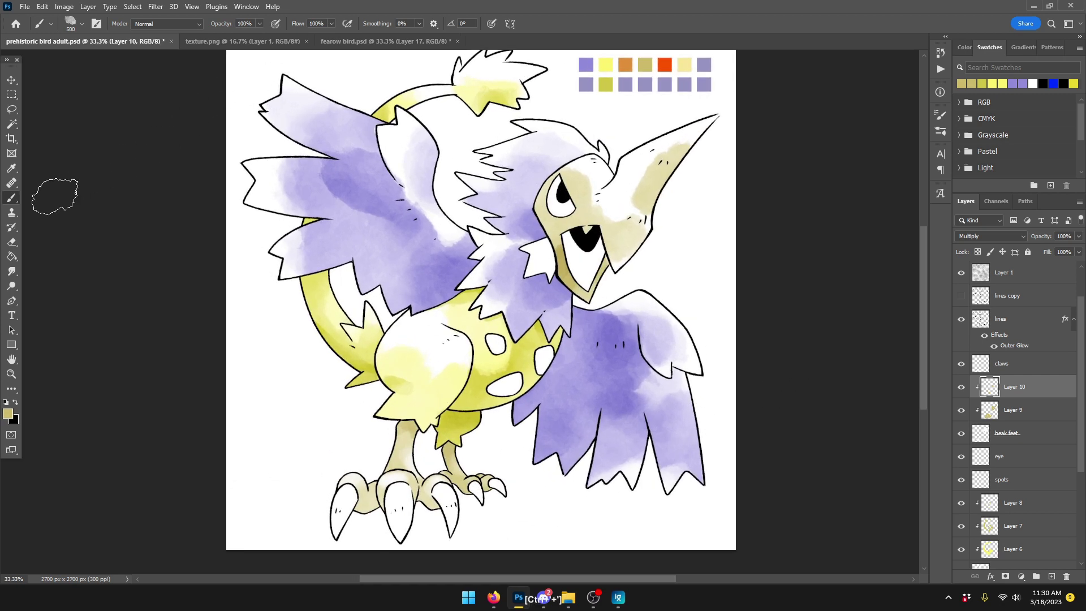
# Step: Faintly erase the tan on the right foot's toes, moving between Layers 9 and 10
pyautogui.press('e')
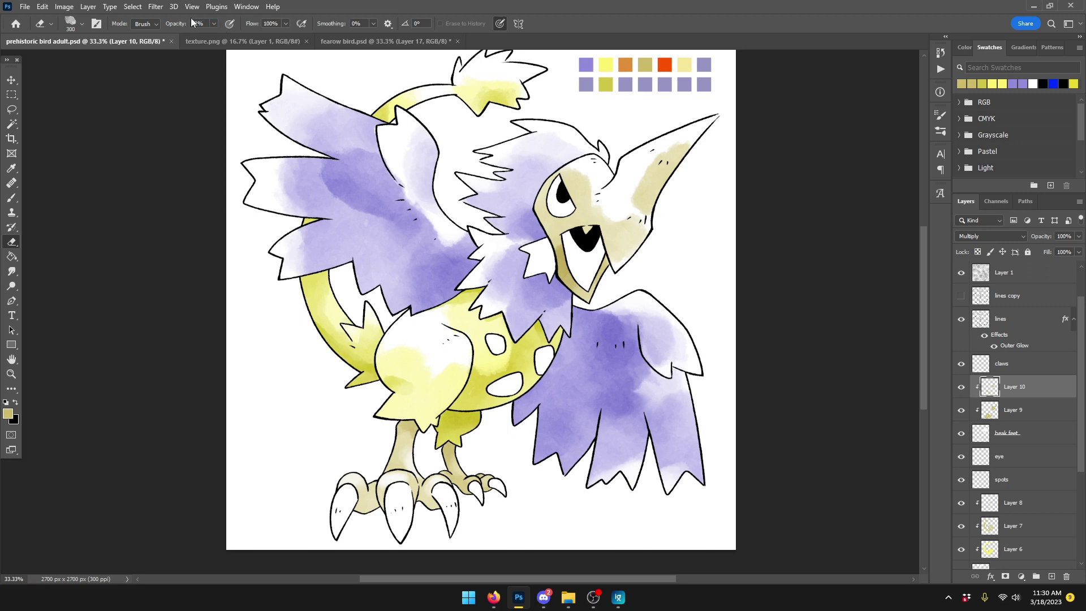
pyautogui.moveTo(494, 476); pyautogui.dragTo(493, 476)
pyautogui.click(1030, 414)
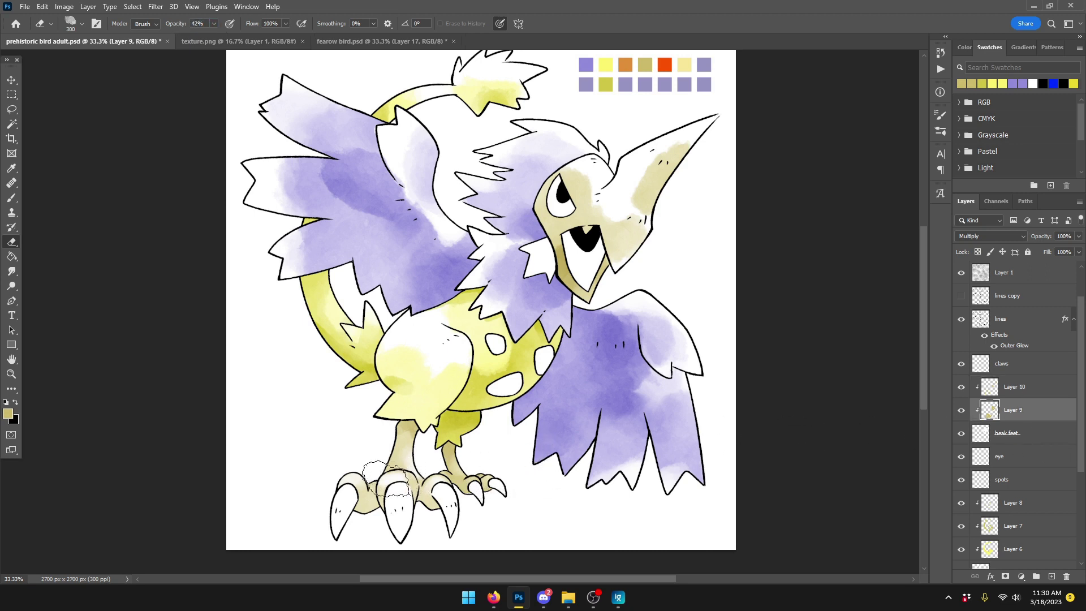
pyautogui.click(1000, 395)
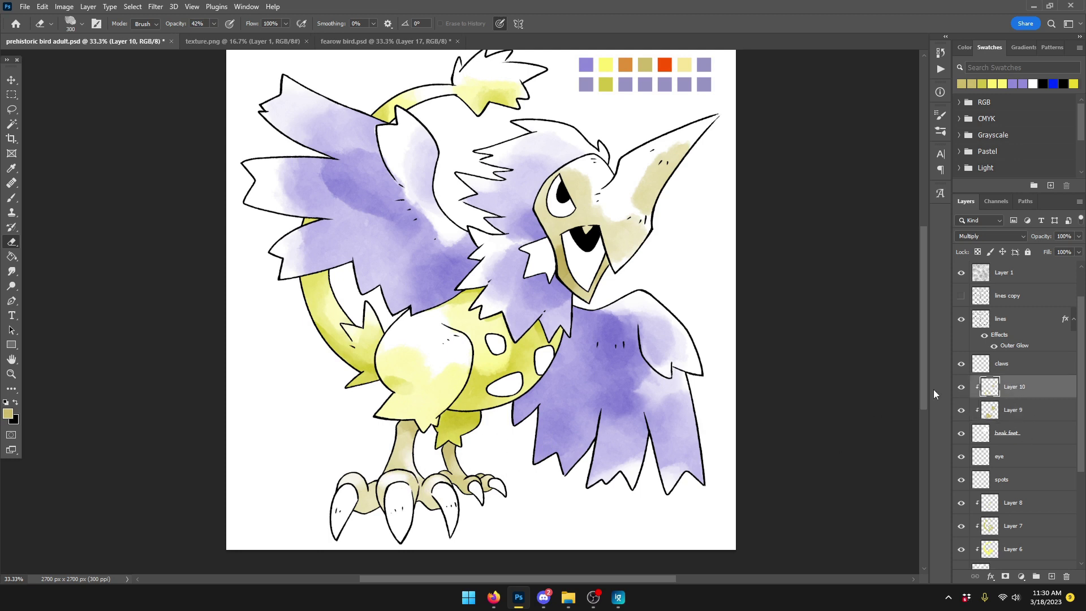
pyautogui.click(1019, 414)
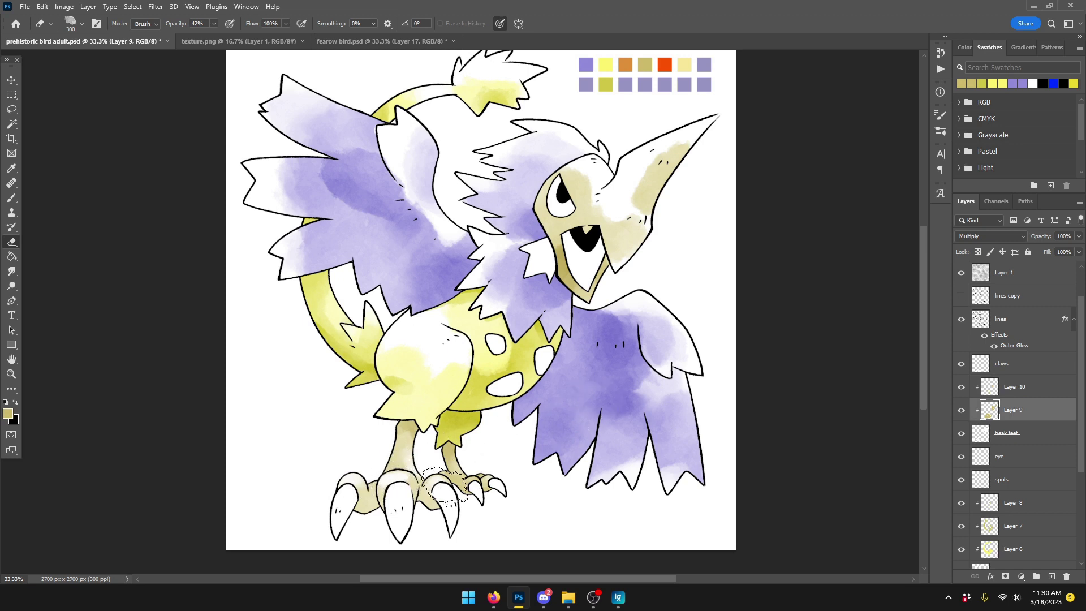
pyautogui.click(1003, 394)
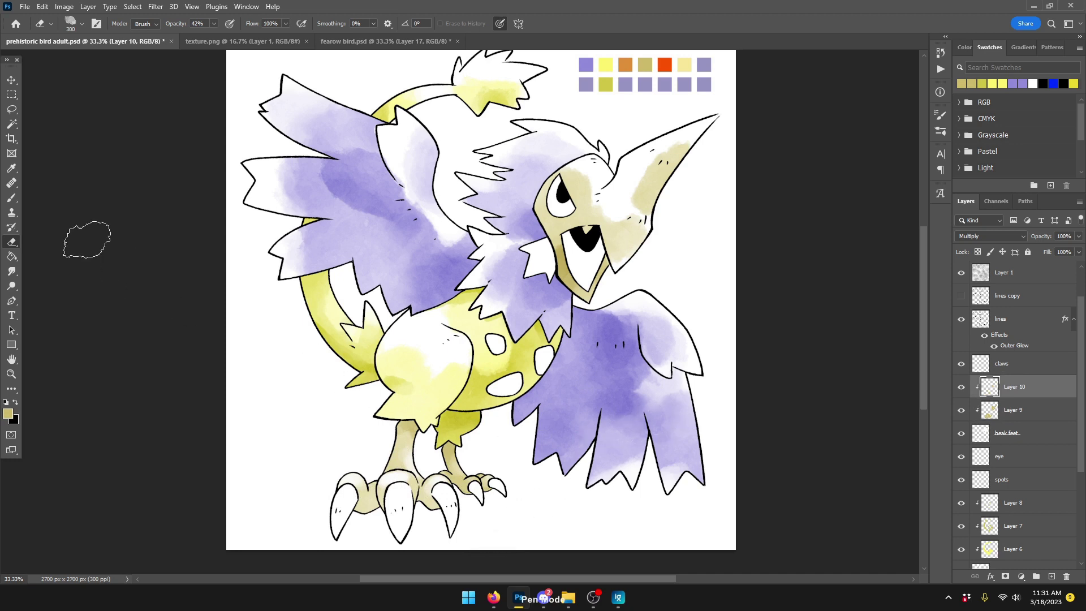
# Step: Darken the tan shading on the foot with a size-200 brush and save the artwork
pyautogui.press('b')
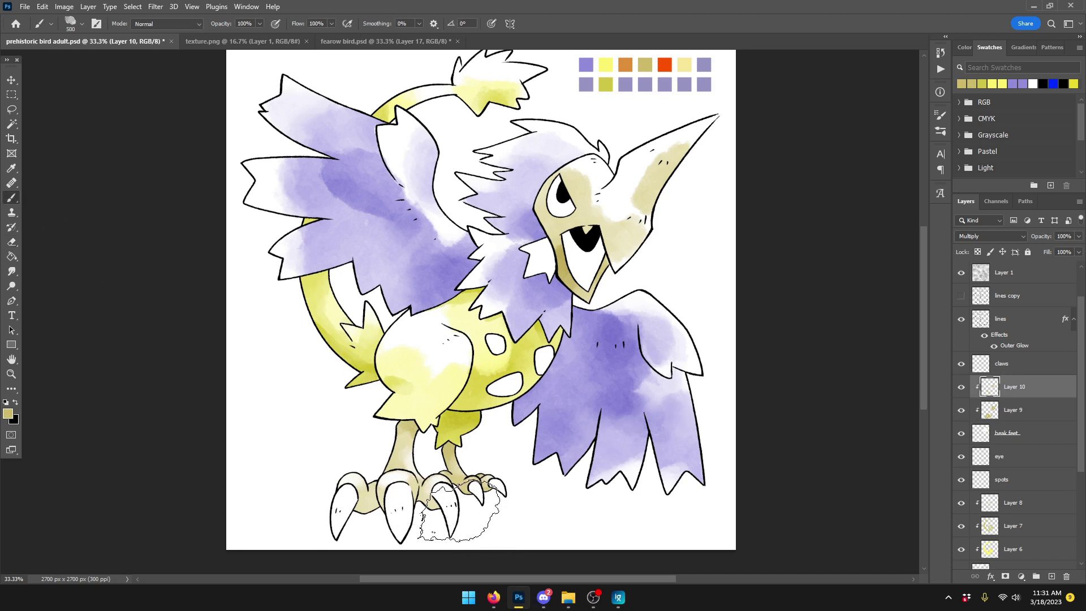
pyautogui.press('[')
pyautogui.press('[')
pyautogui.press('[')
pyautogui.press('[')
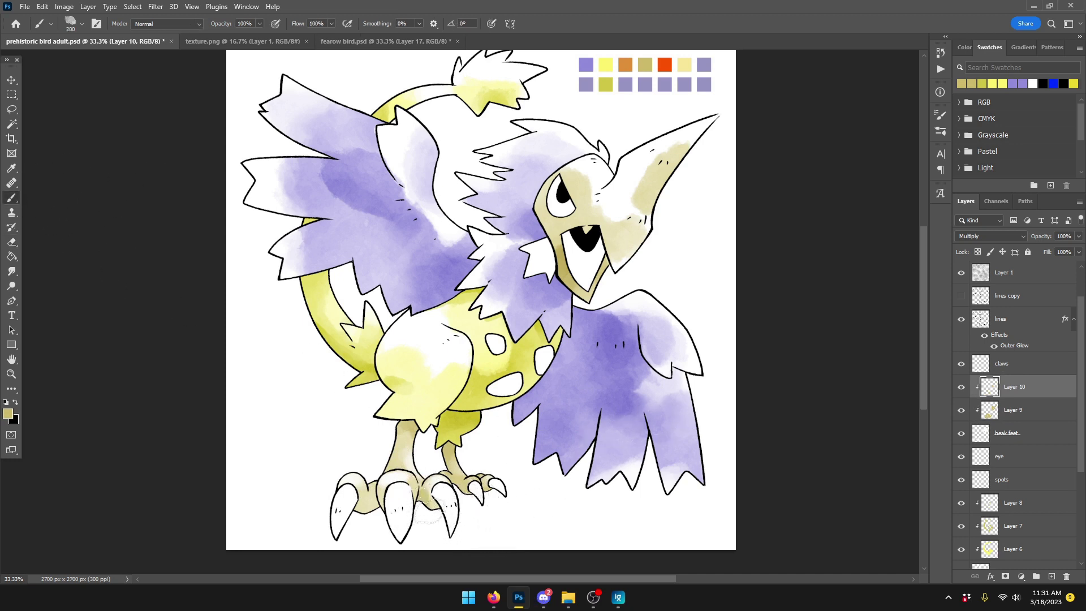
pyautogui.moveTo(366, 505)
pyautogui.mouseDown()
pyautogui.moveTo(511, 419)
pyautogui.moveTo(515, 437)
pyautogui.moveTo(480, 462)
pyautogui.moveTo(370, 503)
pyautogui.mouseUp()
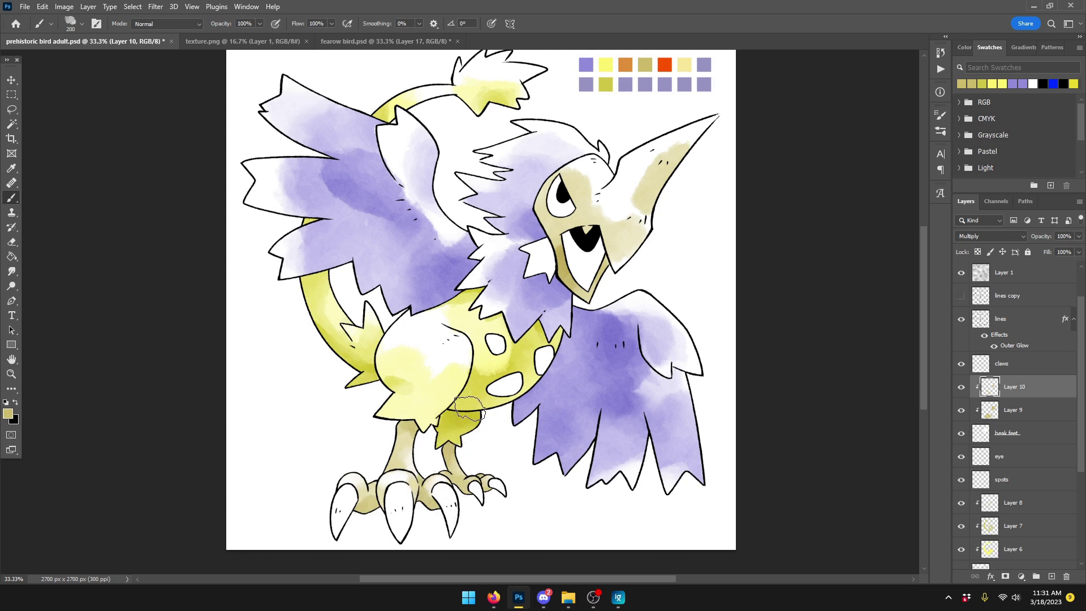
pyautogui.hotkey('ctrl', 's')
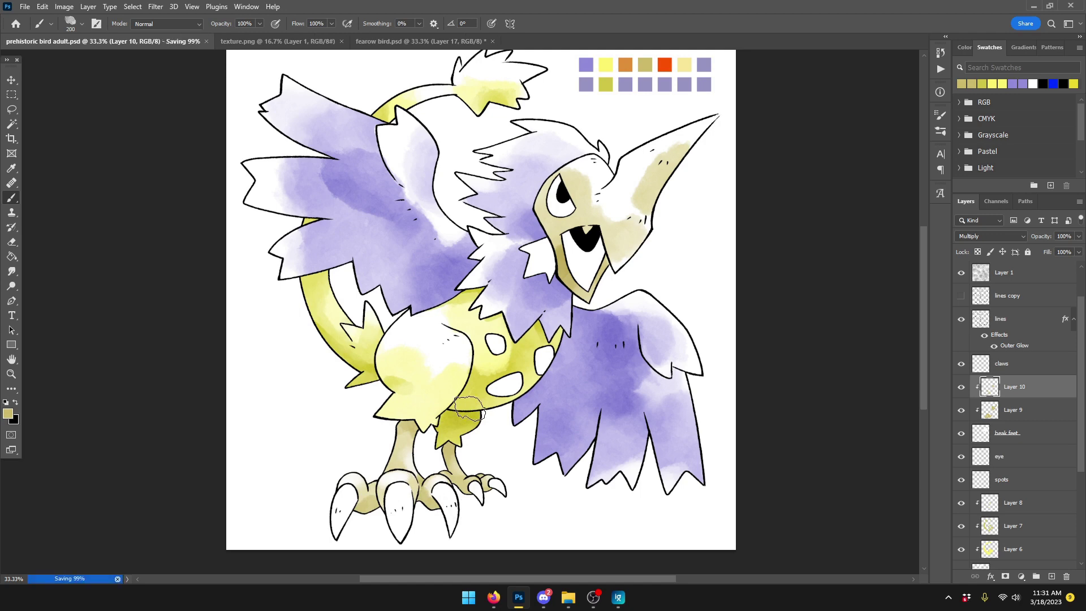
# Step: Add a new Multiply layer clipped to Layer 10 and save the file
pyautogui.click(1051, 577)
pyautogui.rightClick(1013, 387)
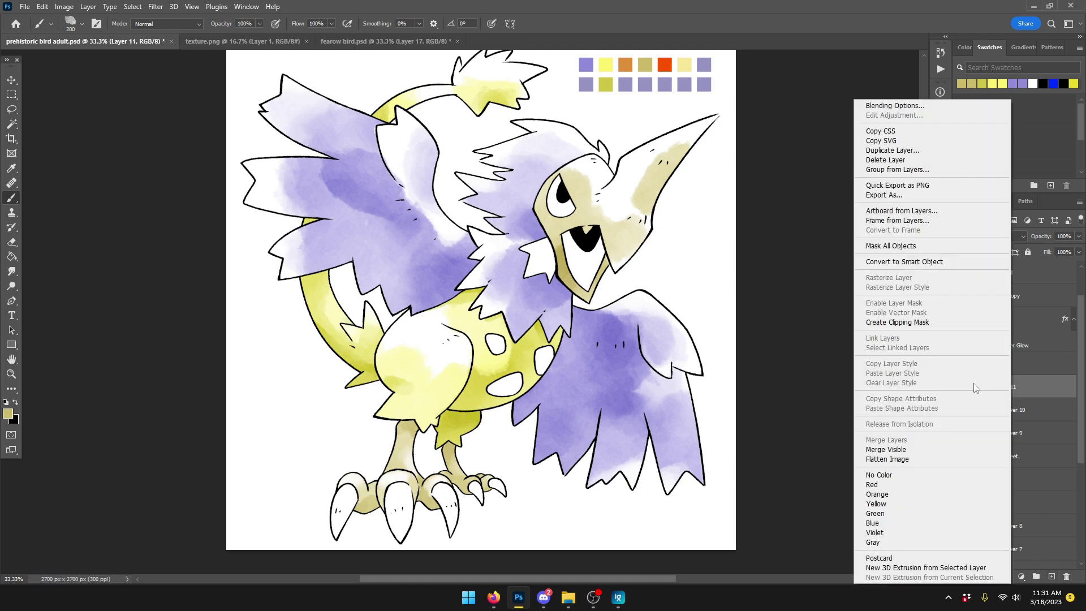
pyautogui.click(910, 322)
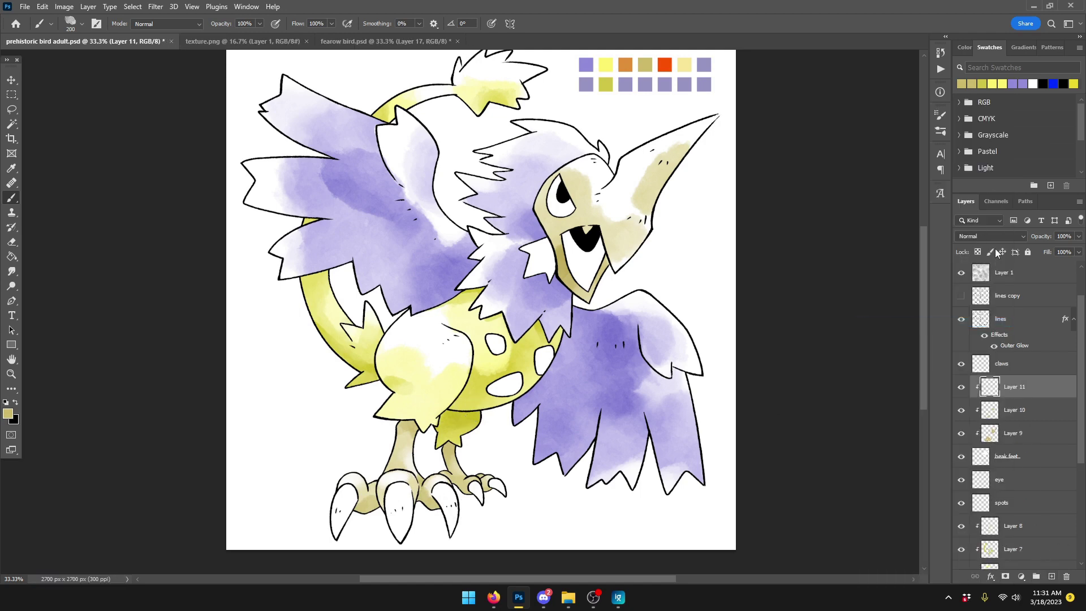
pyautogui.click(992, 236)
pyautogui.click(973, 274)
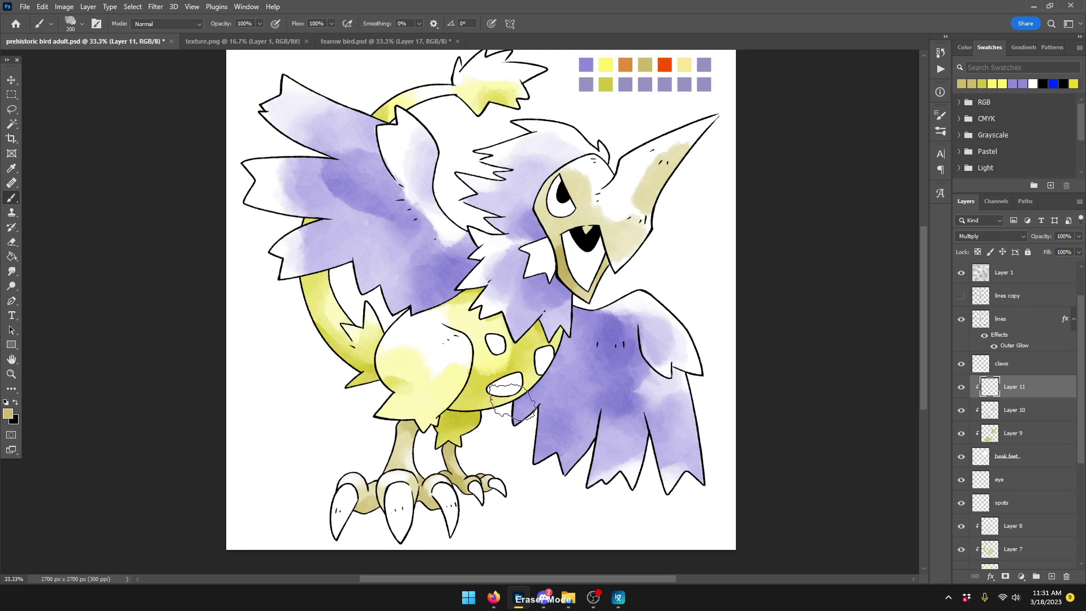
pyautogui.hotkey('ctrl', 's')
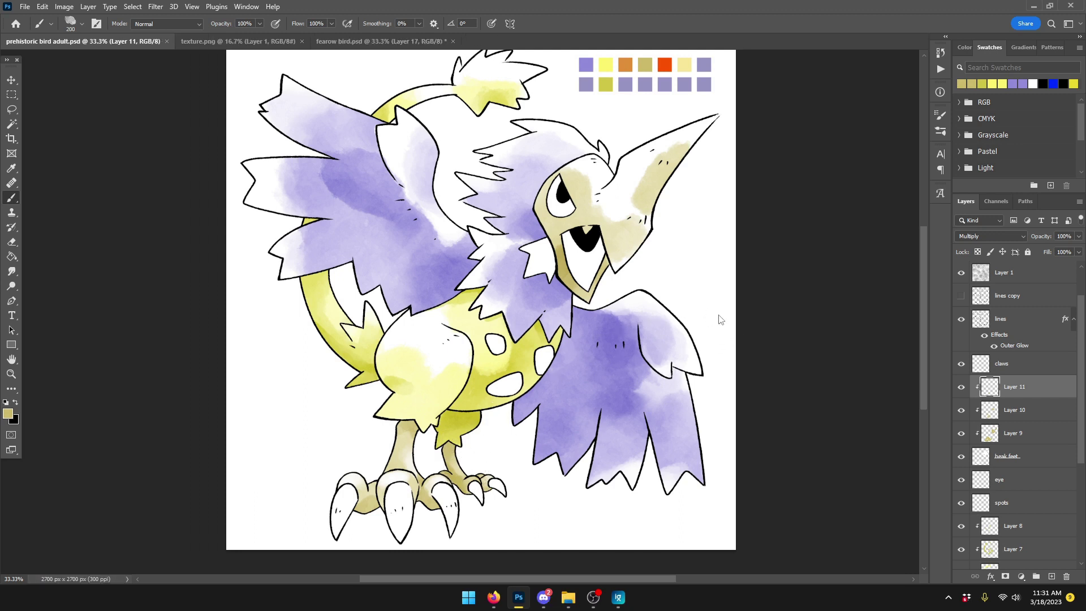
# Step: Dab tan paint onto the beak on Layer 9 and save
pyautogui.click(1011, 428)
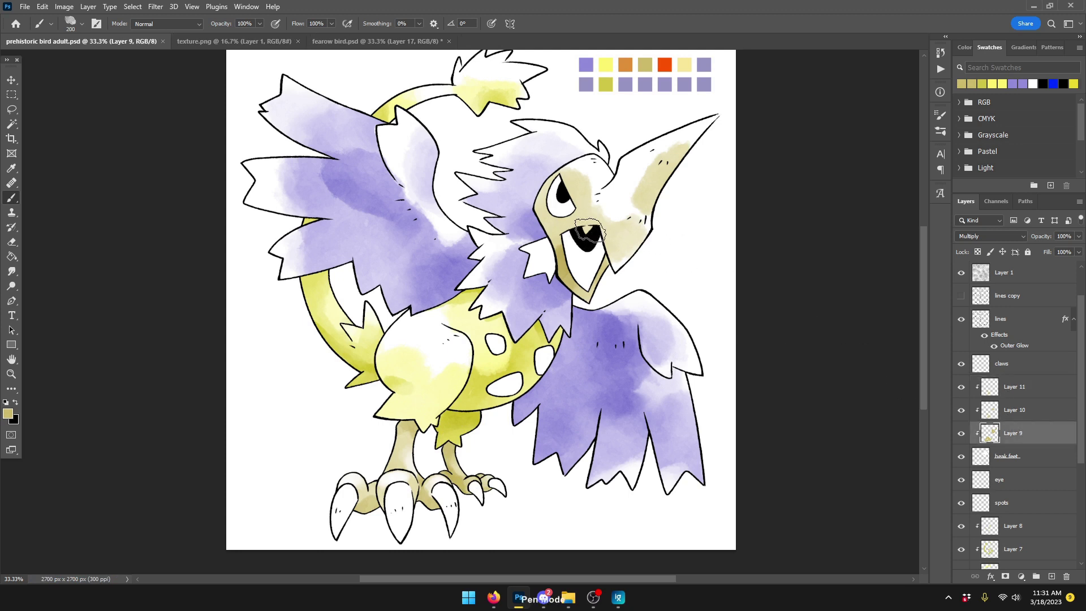
pyautogui.click(588, 226)
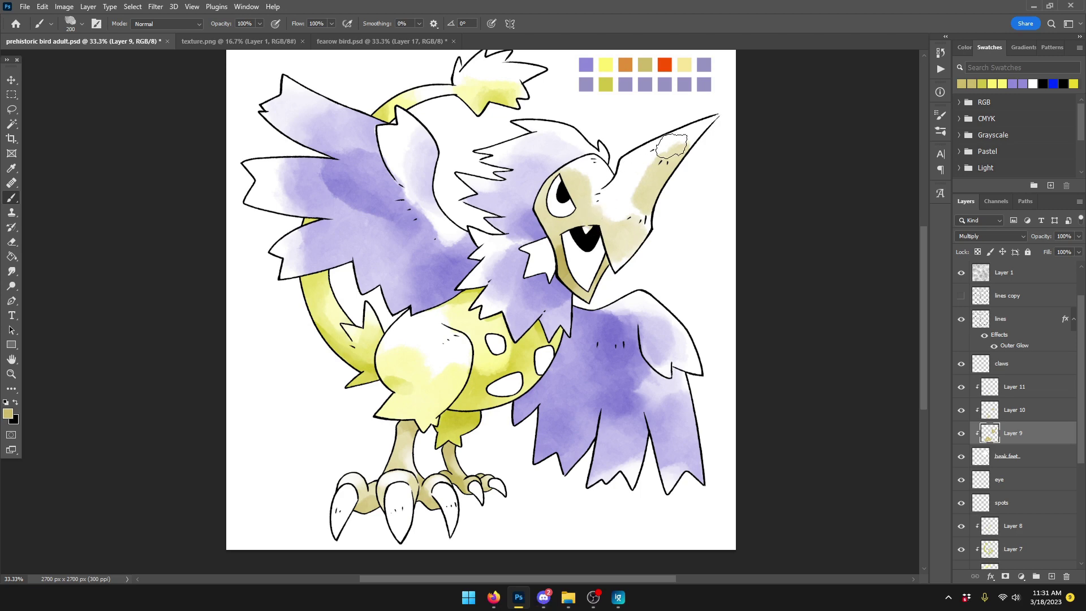
pyautogui.hotkey('ctrl', 's')
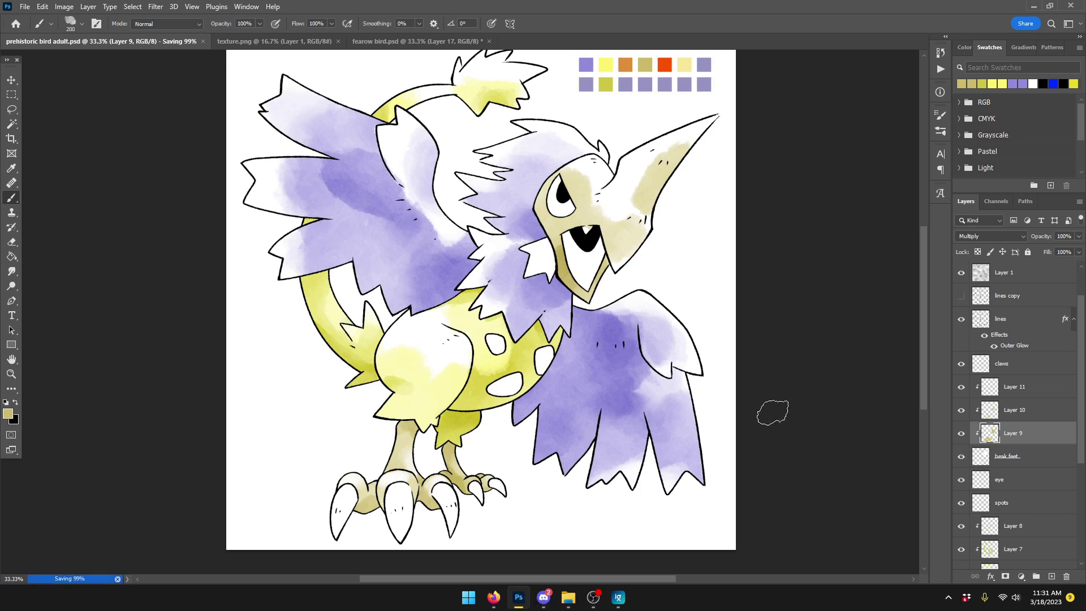
pyautogui.hotkey('ctrl', '-')
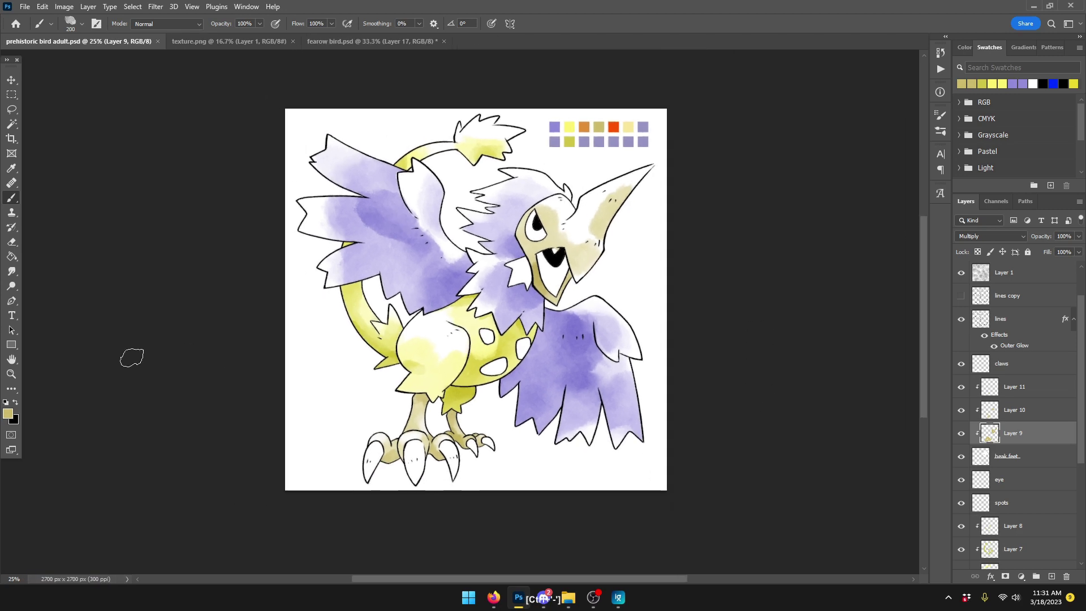
pyautogui.hotkey('ctrl', '+')
# Step: Paint pale yellow from the palette into the neck tuft beside the beak on Layer 6
pyautogui.click(7, 413)
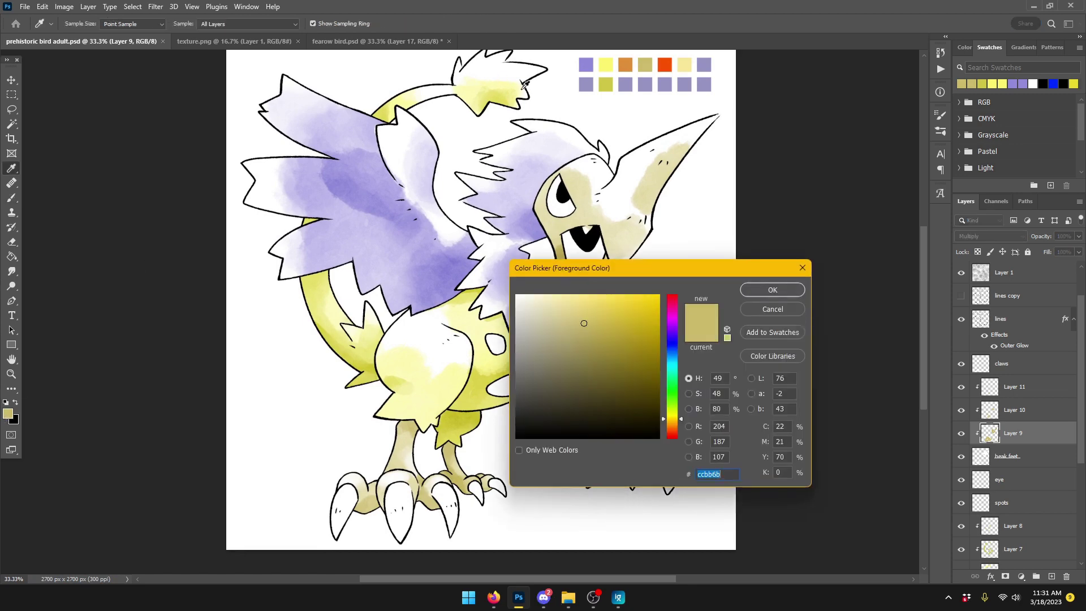
pyautogui.click(608, 65)
pyautogui.click(773, 289)
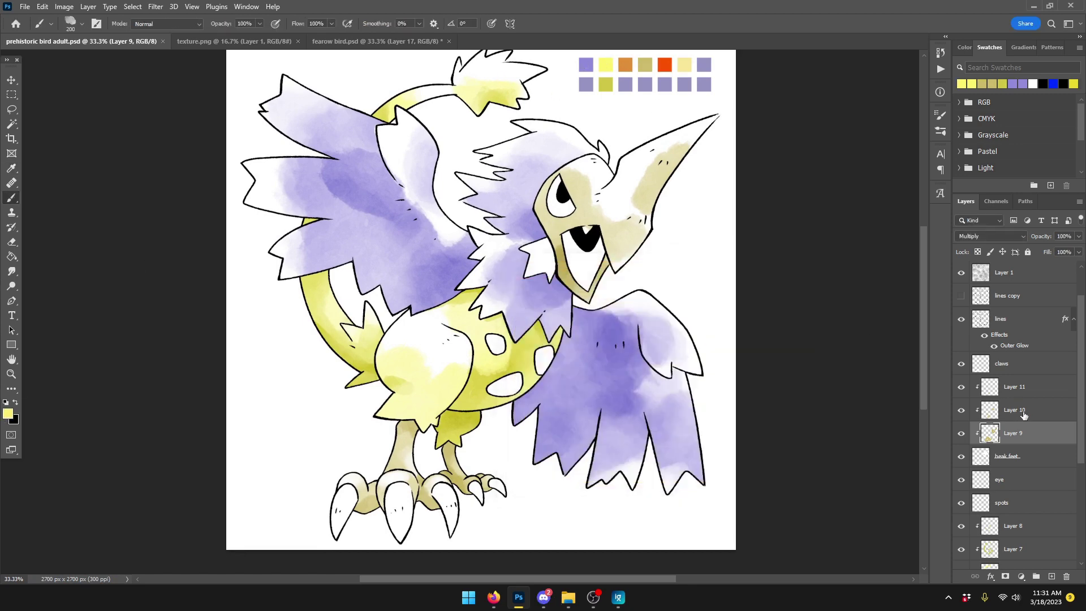
pyautogui.scroll(-1, 1021, 400)
pyautogui.scroll(-3, 1023, 419)
pyautogui.click(1032, 413)
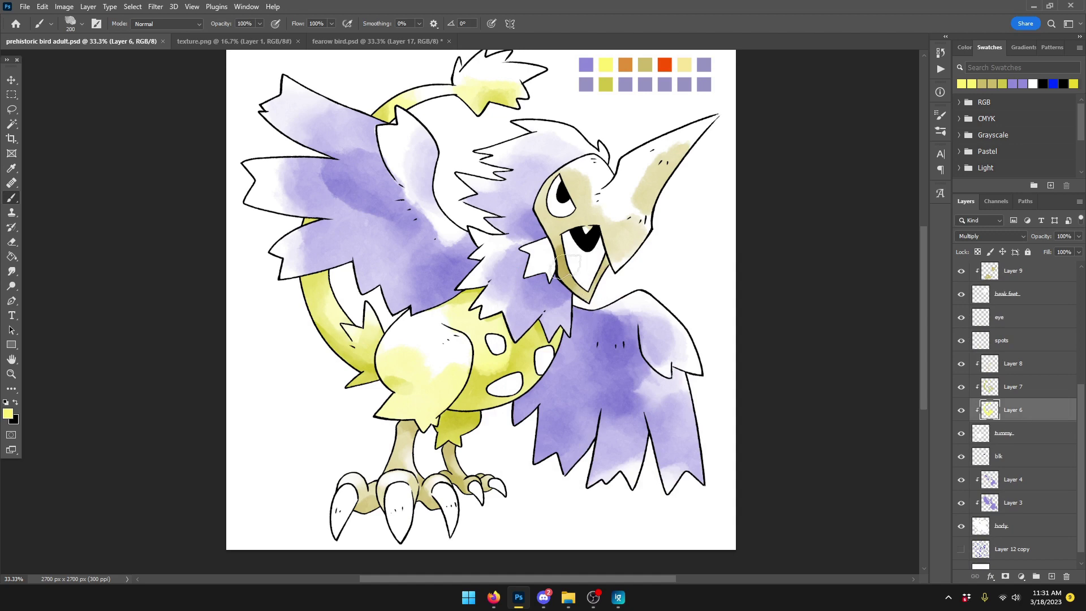
pyautogui.moveTo(557, 271)
pyautogui.mouseDown()
pyautogui.moveTo(525, 270)
pyautogui.moveTo(551, 245)
pyautogui.moveTo(549, 271)
pyautogui.moveTo(536, 245)
pyautogui.moveTo(557, 299)
pyautogui.moveTo(534, 282)
pyautogui.mouseUp()
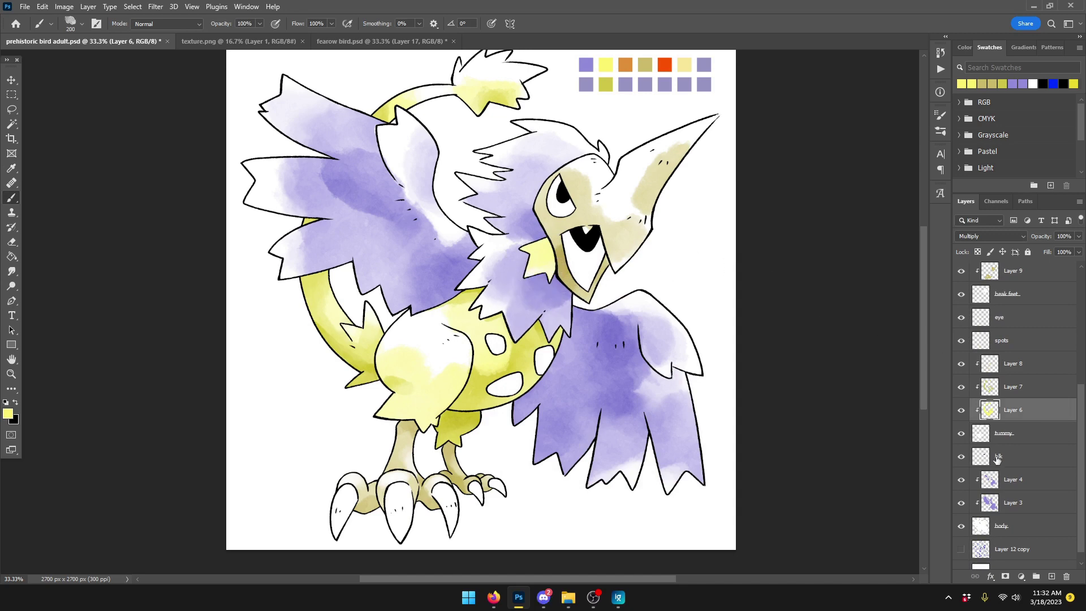
# Step: On Layer 7, sample the olive colour from the canvas palette and save
pyautogui.click(1013, 389)
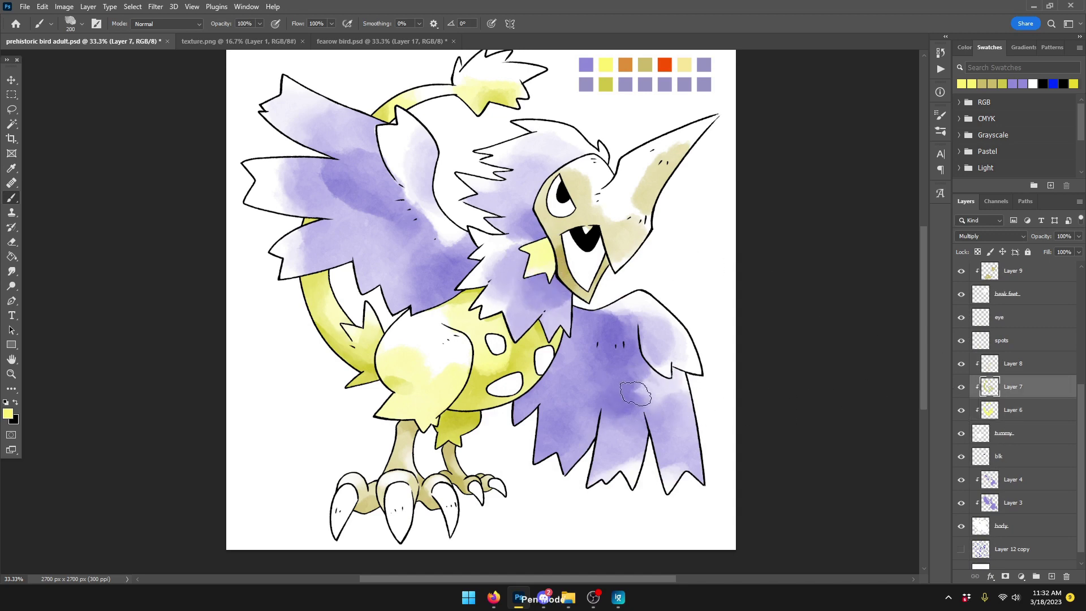
pyautogui.press('x')
pyautogui.press('x')
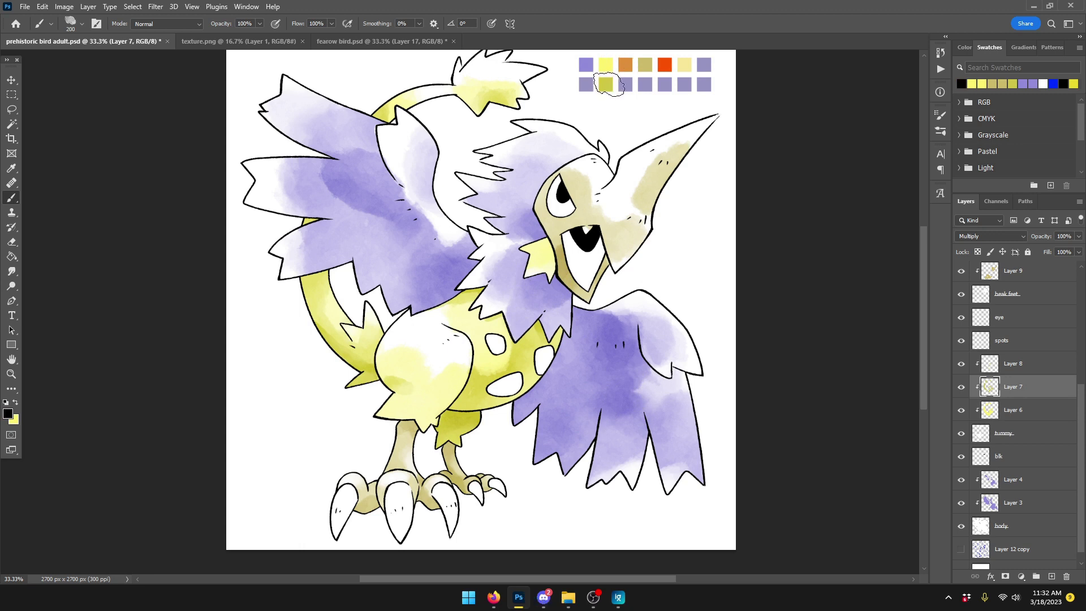
pyautogui.press('x')
pyautogui.keyDown('alt'); pyautogui.click(608, 83); pyautogui.keyUp('alt')
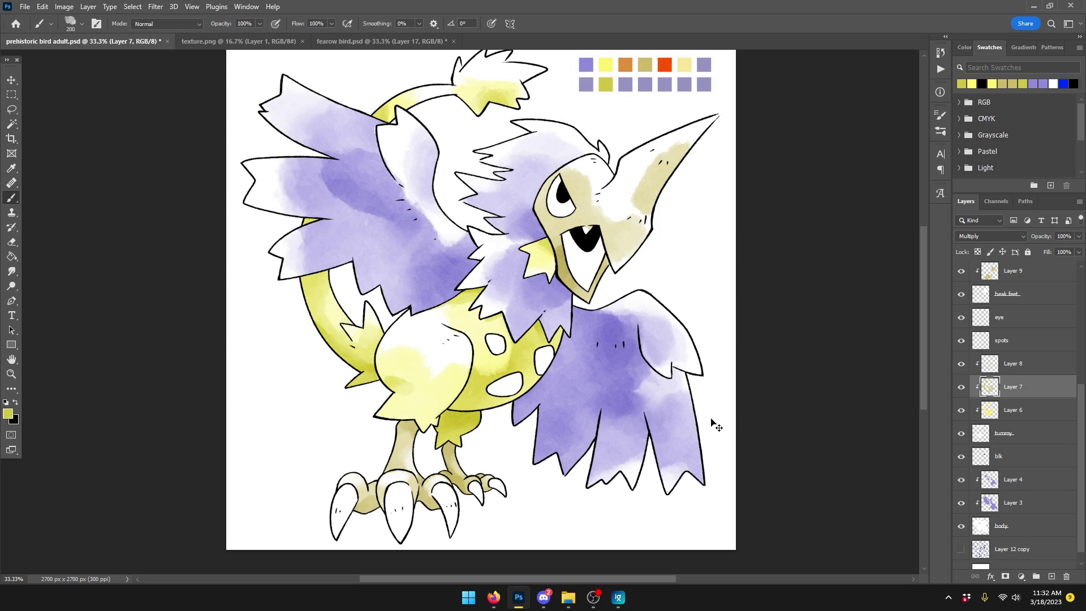
pyautogui.hotkey('ctrl', 's')
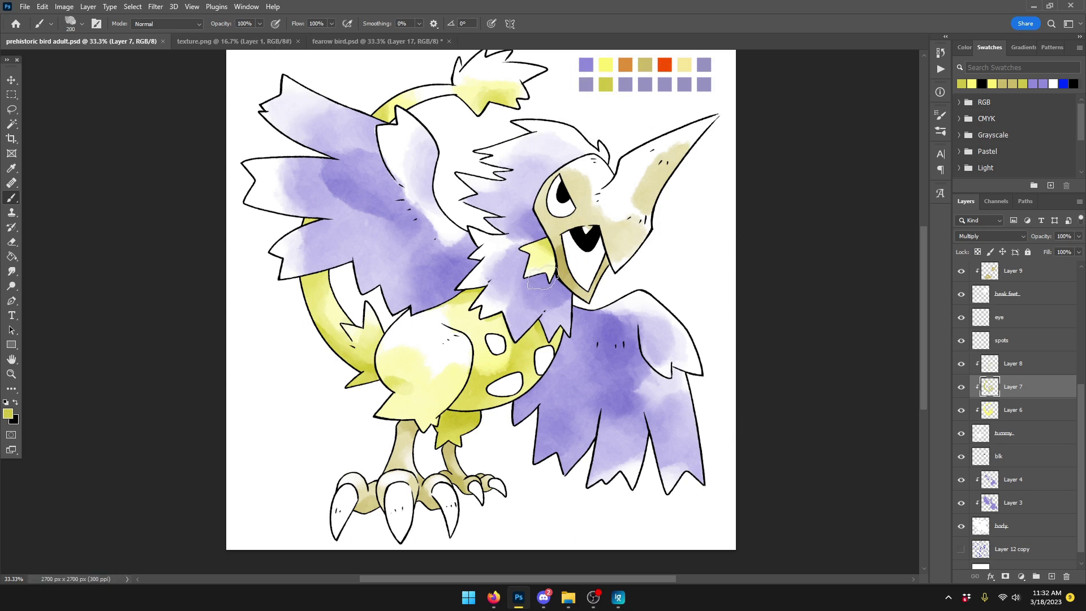
# Step: Set the foreground colour to orange e0903a from the palette swatch and select the spots layer
pyautogui.click(8, 413)
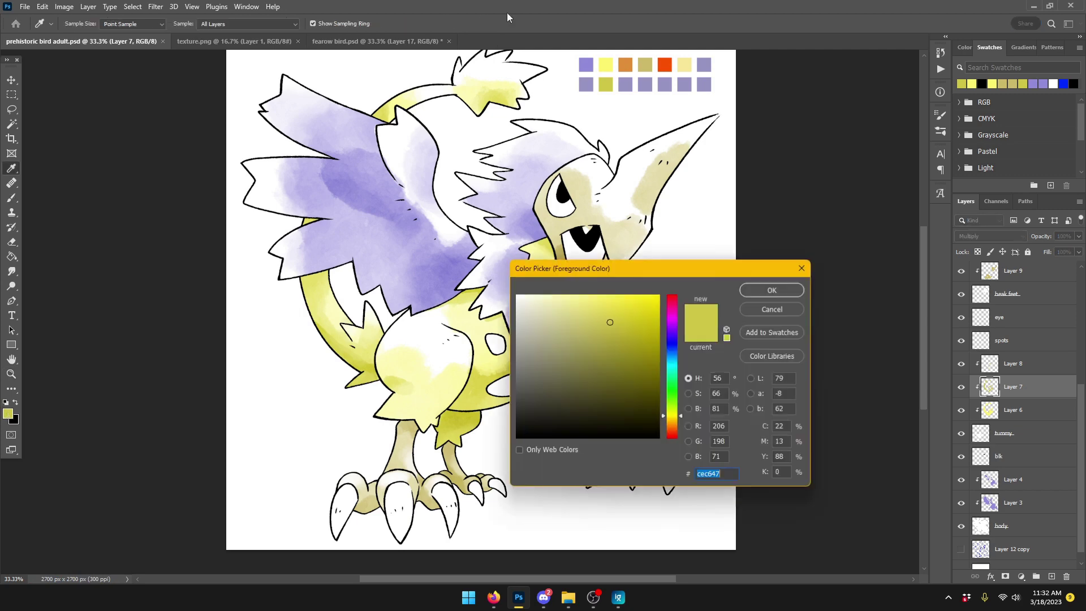
pyautogui.click(627, 59)
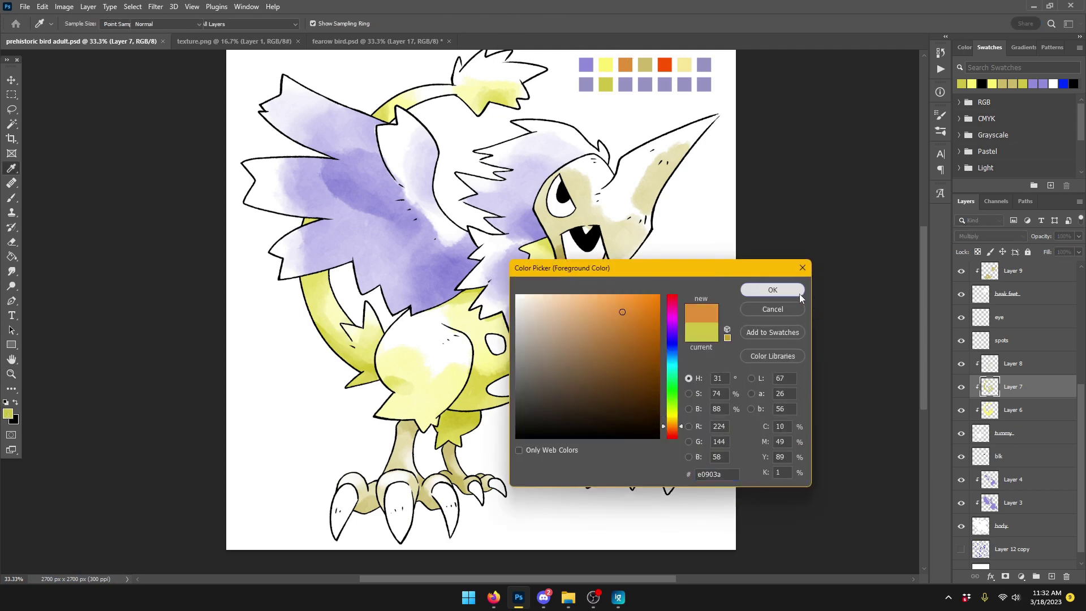
pyautogui.click(797, 291)
pyautogui.click(1018, 341)
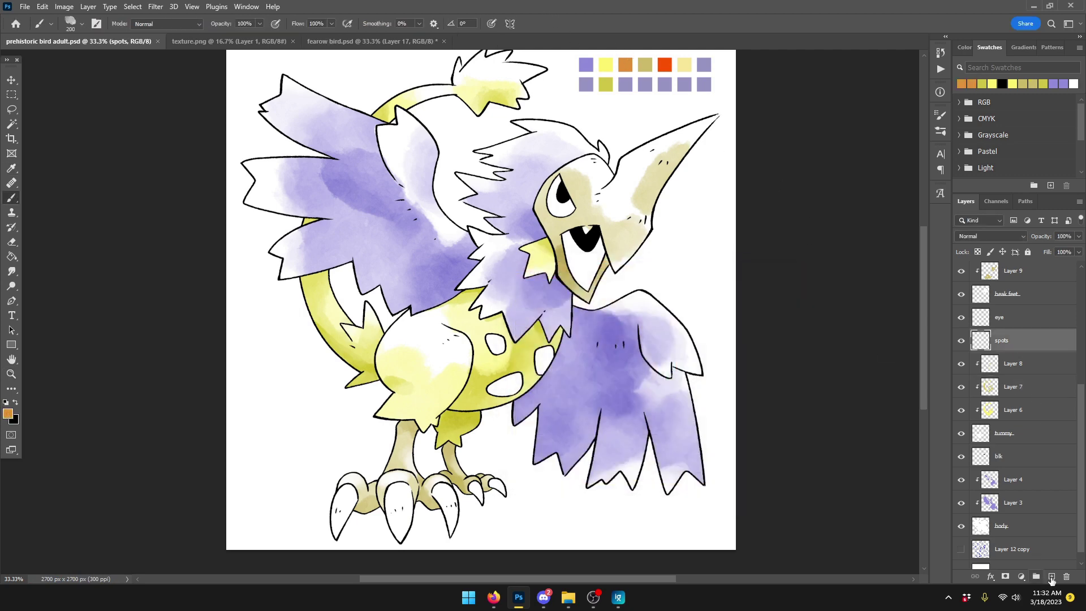
# Step: Add Layer 12 clipped to the spots layer in Multiply mode
pyautogui.click(1051, 577)
pyautogui.rightClick(1000, 342)
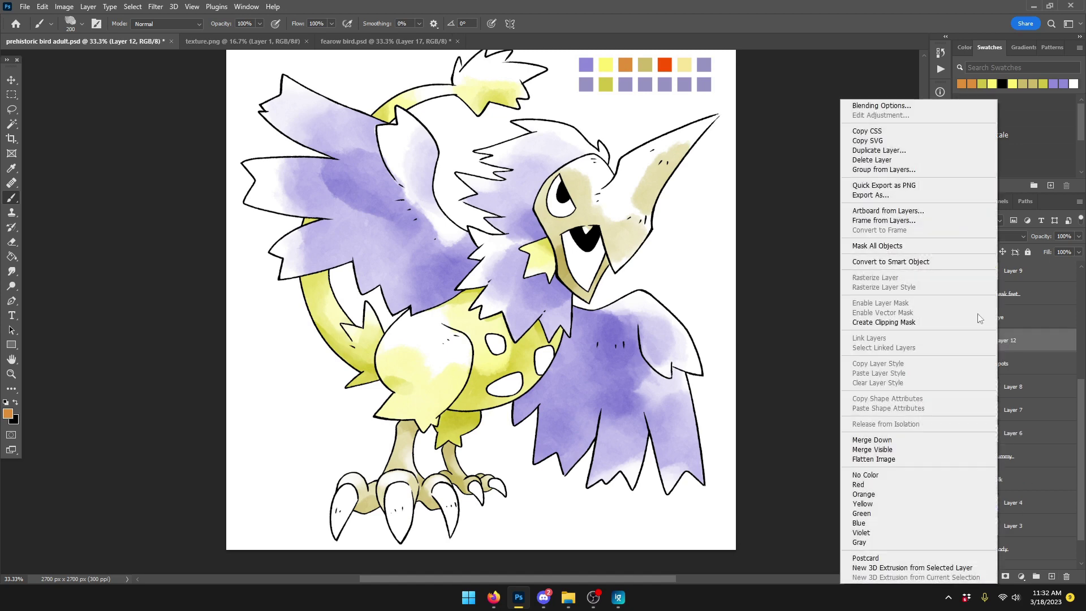
pyautogui.click(924, 321)
pyautogui.click(989, 236)
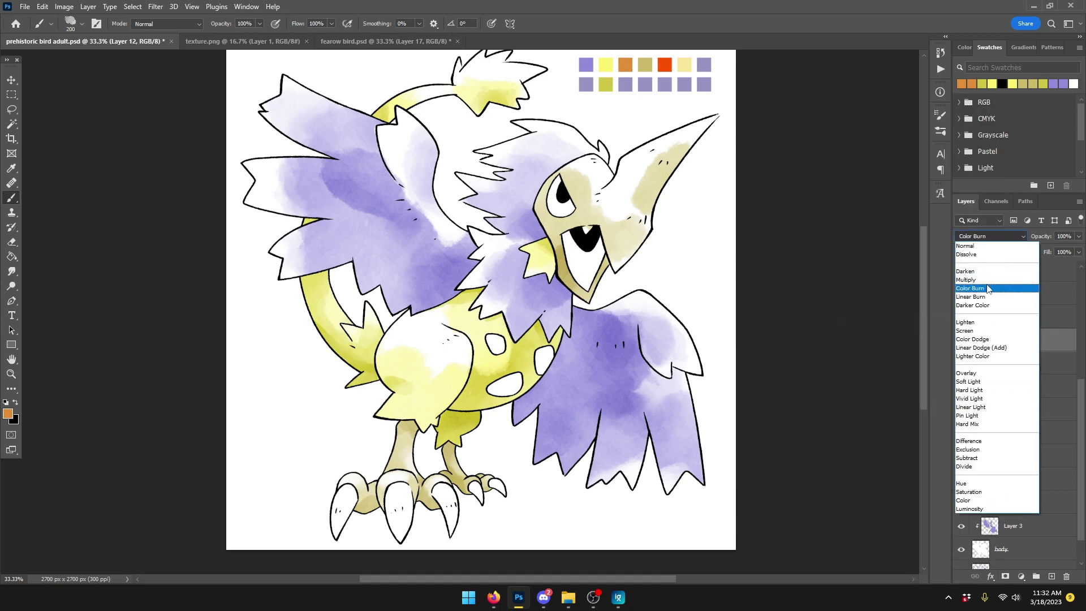
pyautogui.click(978, 279)
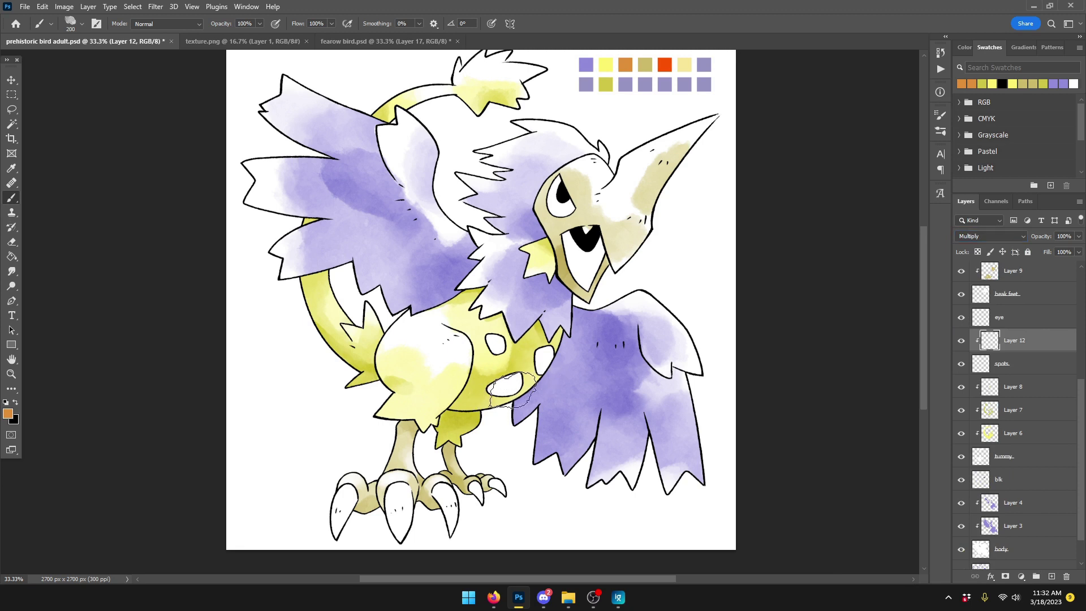
# Step: Brush orange over the lower, right upper and left upper belly spots, then save
pyautogui.moveTo(494, 390)
pyautogui.mouseDown()
pyautogui.moveTo(520, 368)
pyautogui.moveTo(514, 393)
pyautogui.mouseUp()
pyautogui.moveTo(540, 354); pyautogui.dragTo(546, 365)
pyautogui.moveTo(491, 338); pyautogui.dragTo(498, 349)
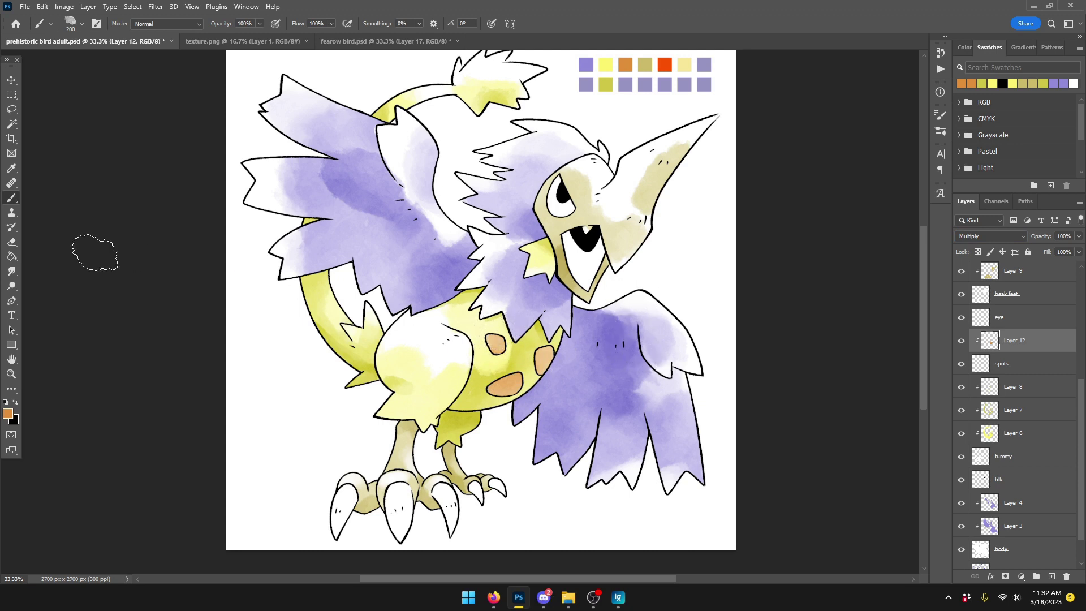
pyautogui.press('e')
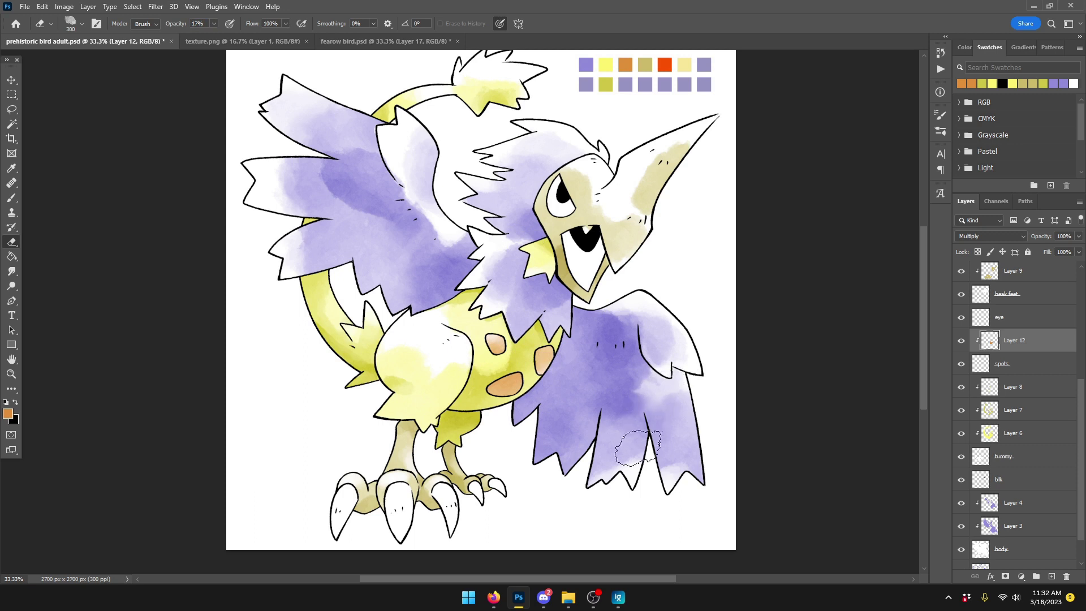
pyautogui.hotkey('ctrl', 's')
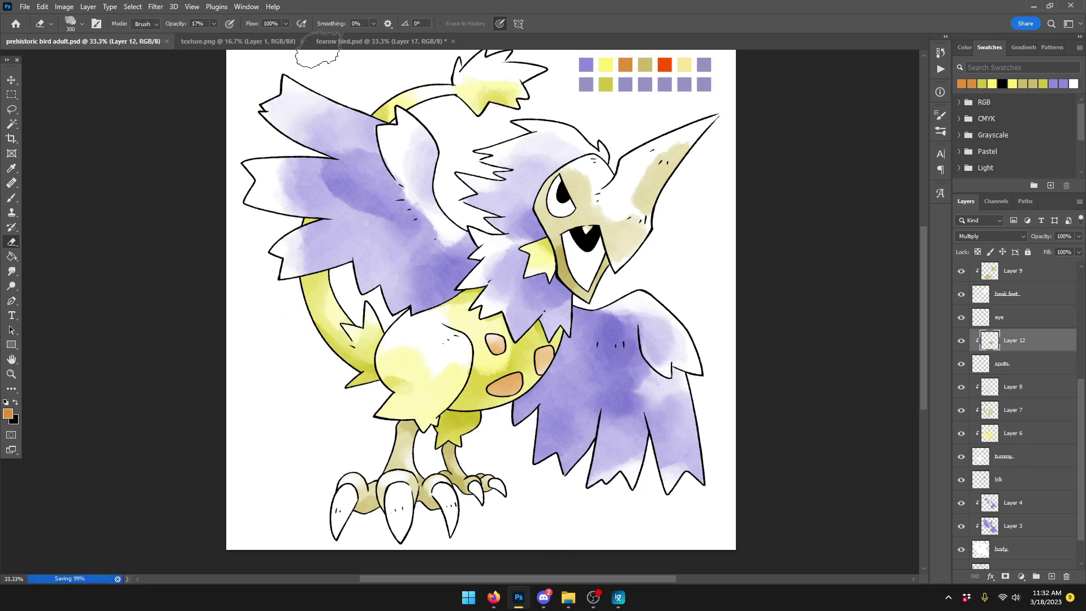
pyautogui.click(331, 42)
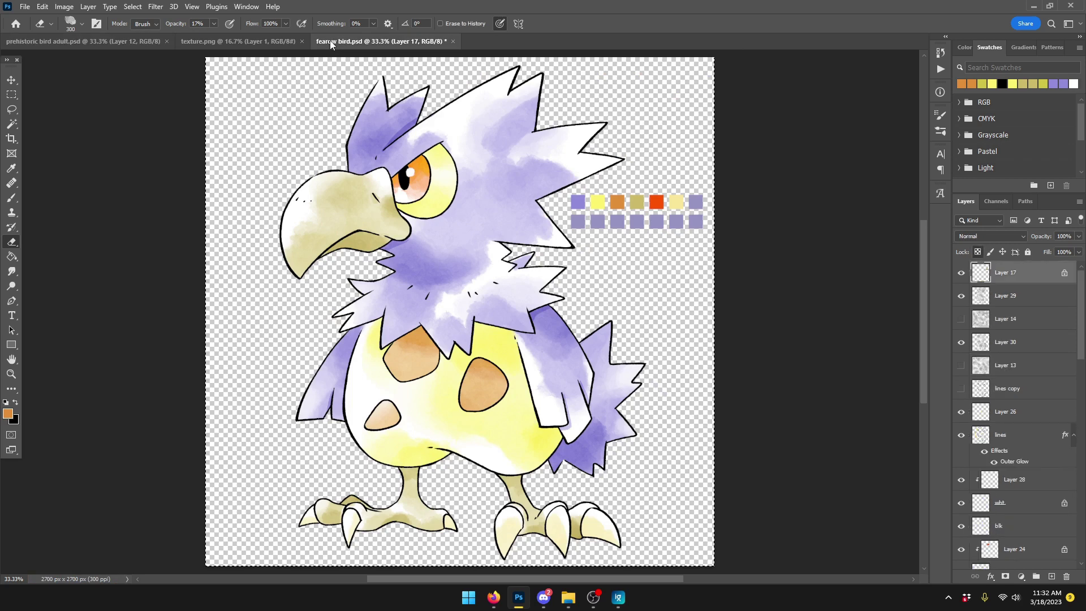
# Step: Lock transparency on Layer 12 and fill the belly spots with the warmer orange
pyautogui.click(74, 41)
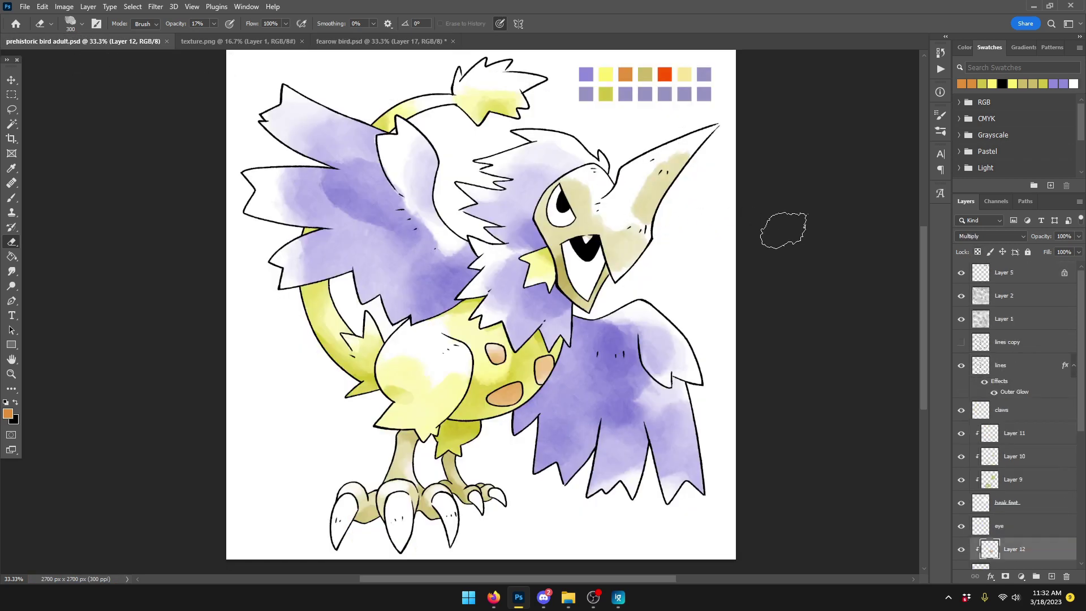
pyautogui.click(7, 415)
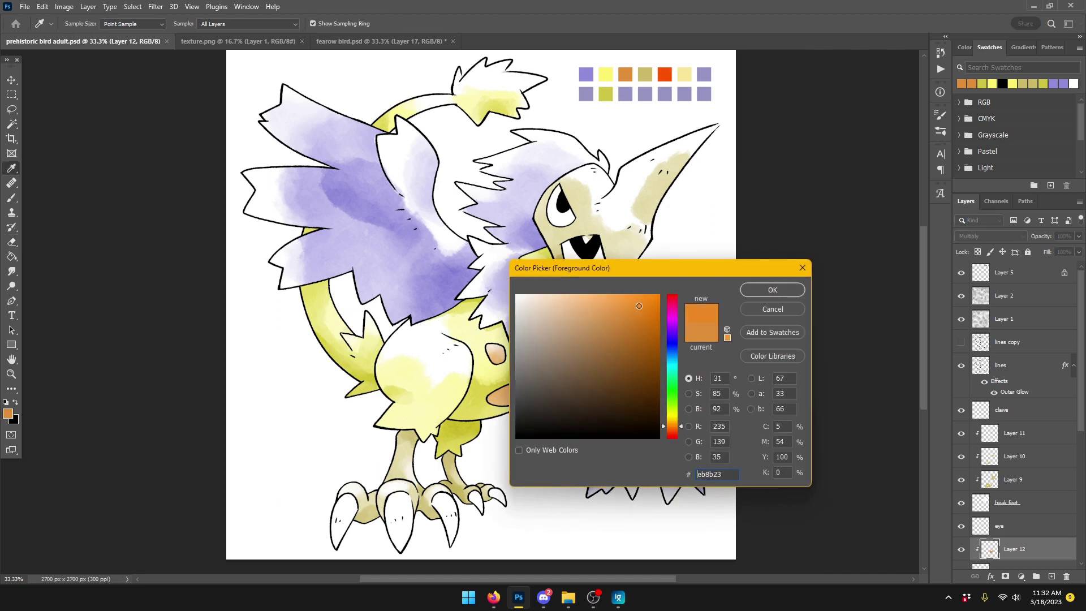
pyautogui.click(771, 289)
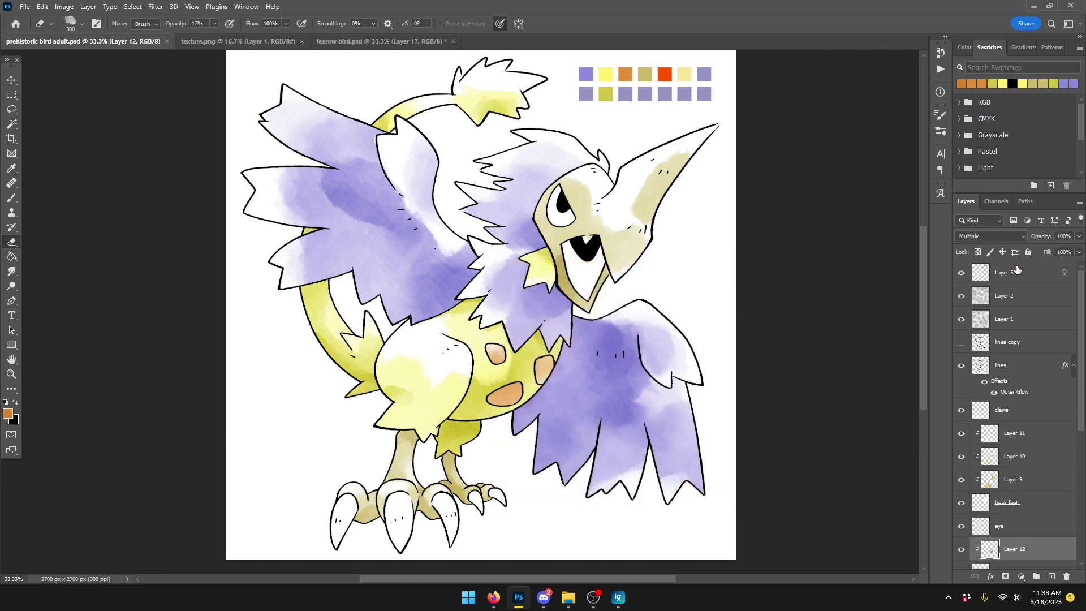
pyautogui.click(977, 252)
pyautogui.click(11, 344)
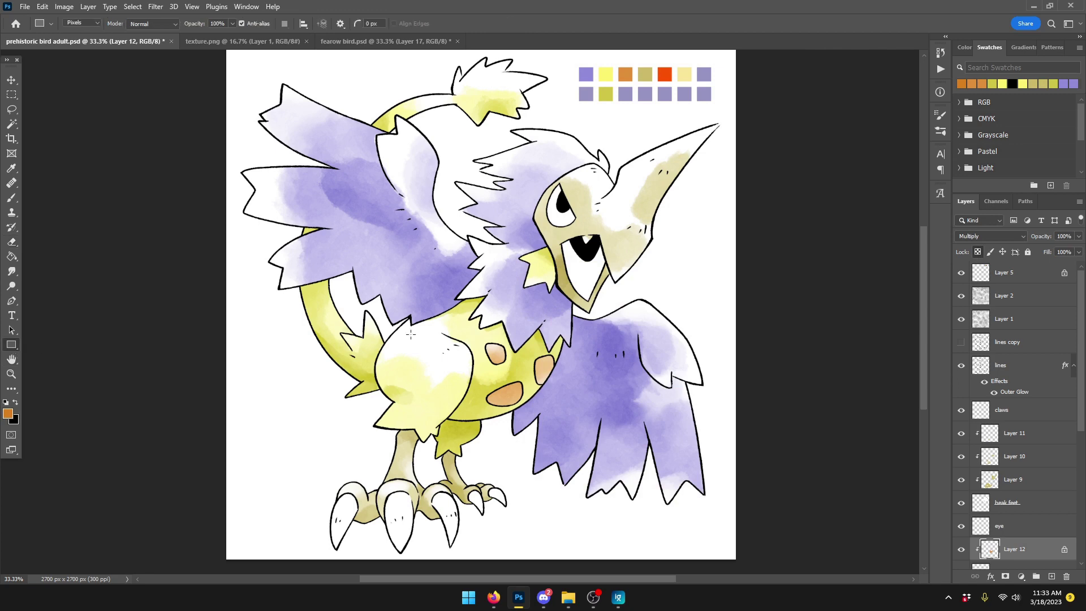
pyautogui.moveTo(370, 315); pyautogui.dragTo(689, 468)
# Step: Select Layer 5 with the Paint Bucket and pick red-orange from the palette swatch
pyautogui.click(1015, 277)
pyautogui.click(14, 257)
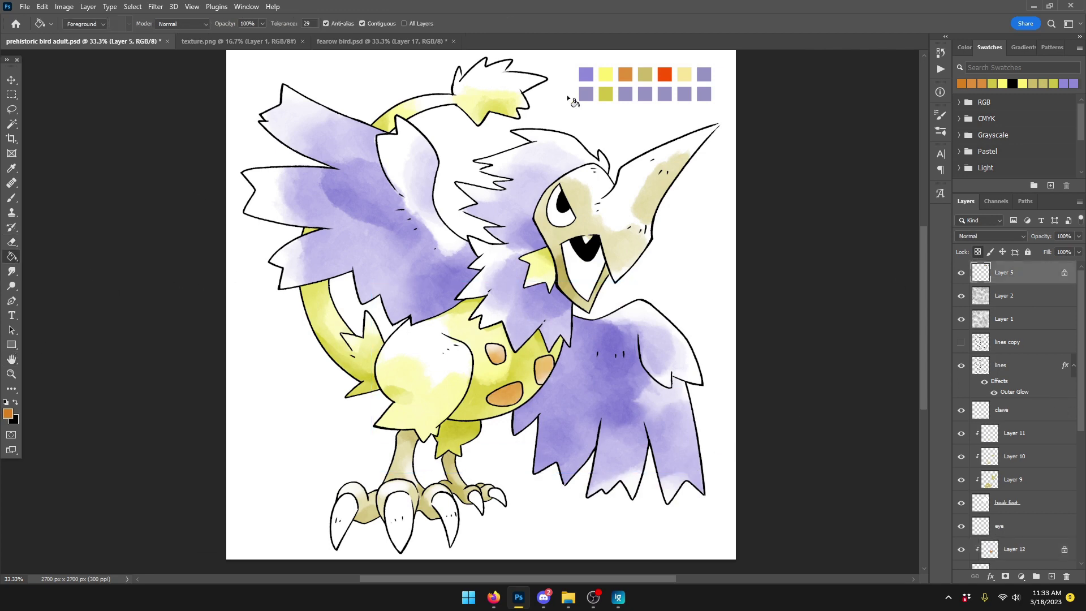
pyautogui.click(6, 415)
pyautogui.click(665, 73)
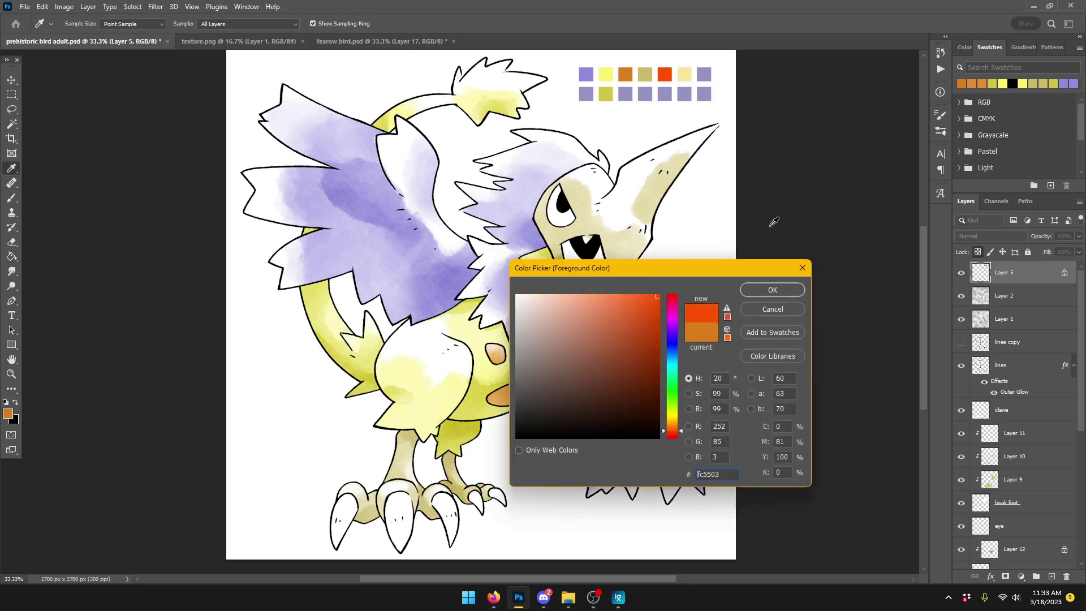
pyautogui.click(771, 291)
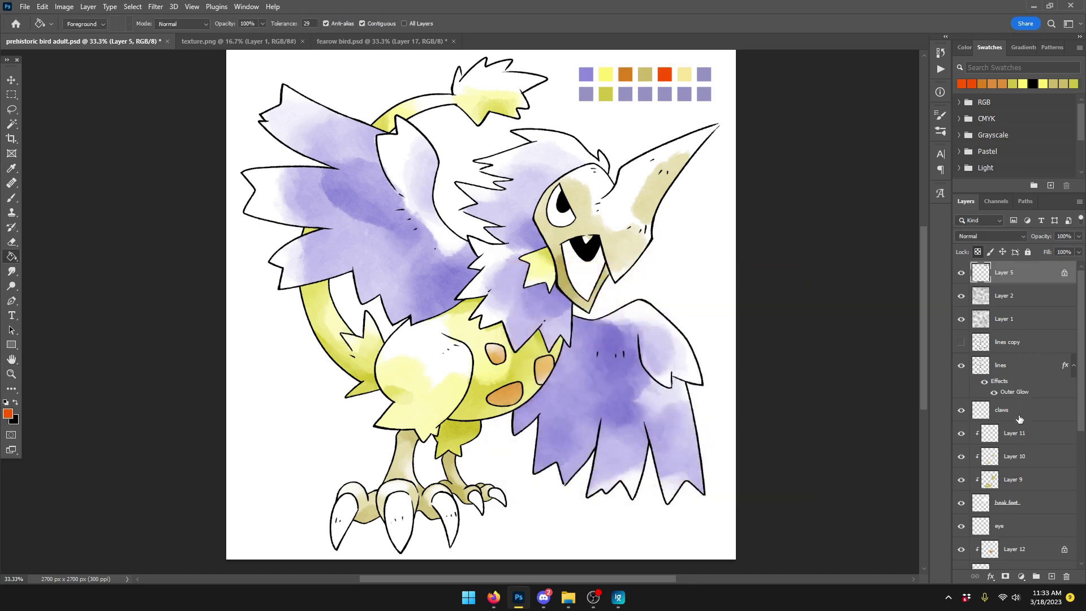
# Step: Add Layer 13 clipped to the eye layer
pyautogui.scroll(-1, 1019, 419)
pyautogui.click(1008, 483)
pyautogui.click(1051, 576)
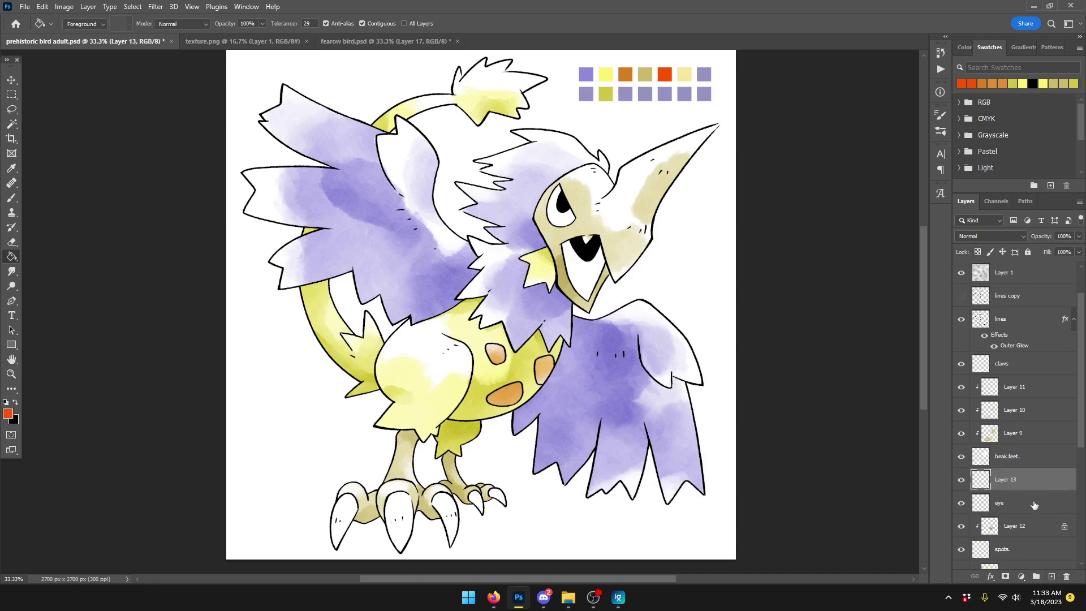
pyautogui.rightClick(1020, 480)
pyautogui.click(933, 323)
# Step: Brush orange into the bird's eye, lightening its lower-left part
pyautogui.click(11, 198)
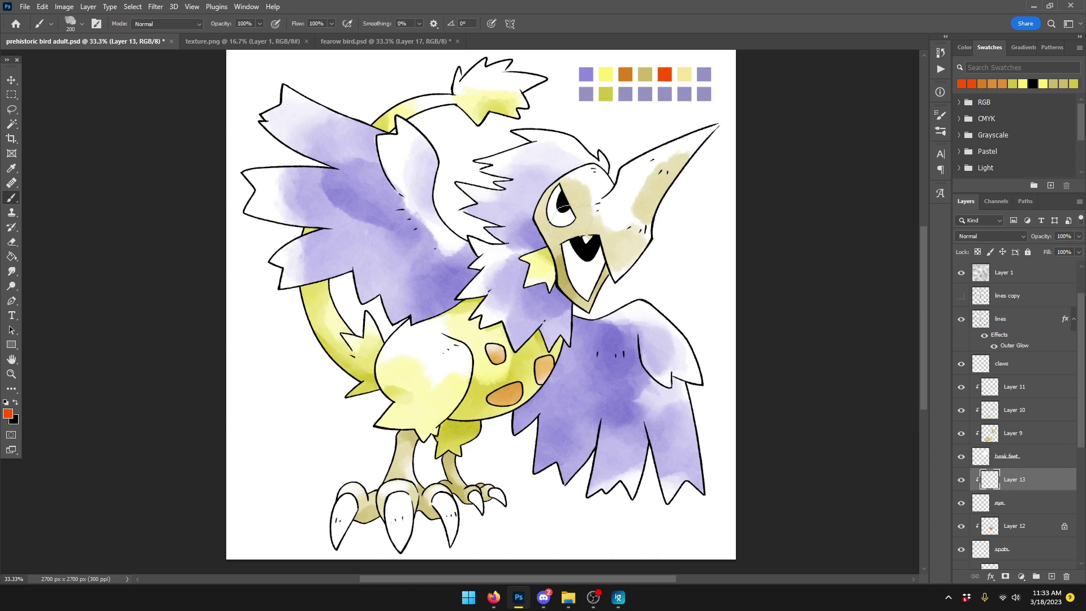
pyautogui.moveTo(563, 229)
pyautogui.mouseDown()
pyautogui.moveTo(565, 217)
pyautogui.moveTo(552, 214)
pyautogui.moveTo(563, 191)
pyautogui.moveTo(581, 219)
pyautogui.mouseUp()
pyautogui.moveTo(548, 226); pyautogui.dragTo(557, 203)
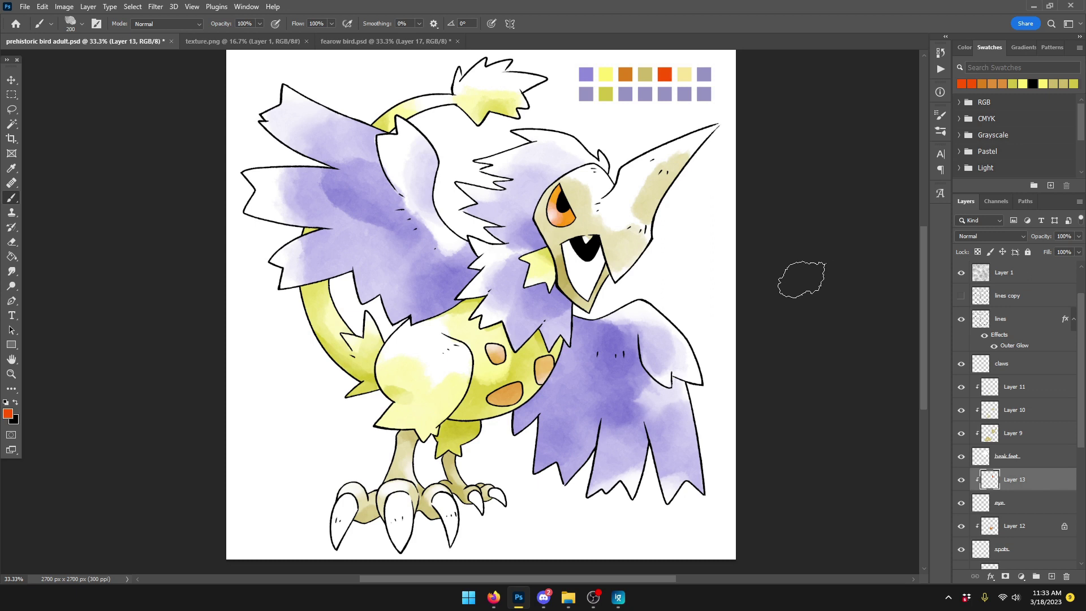
pyautogui.press('[')
pyautogui.press('[')
# Step: Brighten the orange to ff6317 and fill the eye with it using a rectangle
pyautogui.click(7, 415)
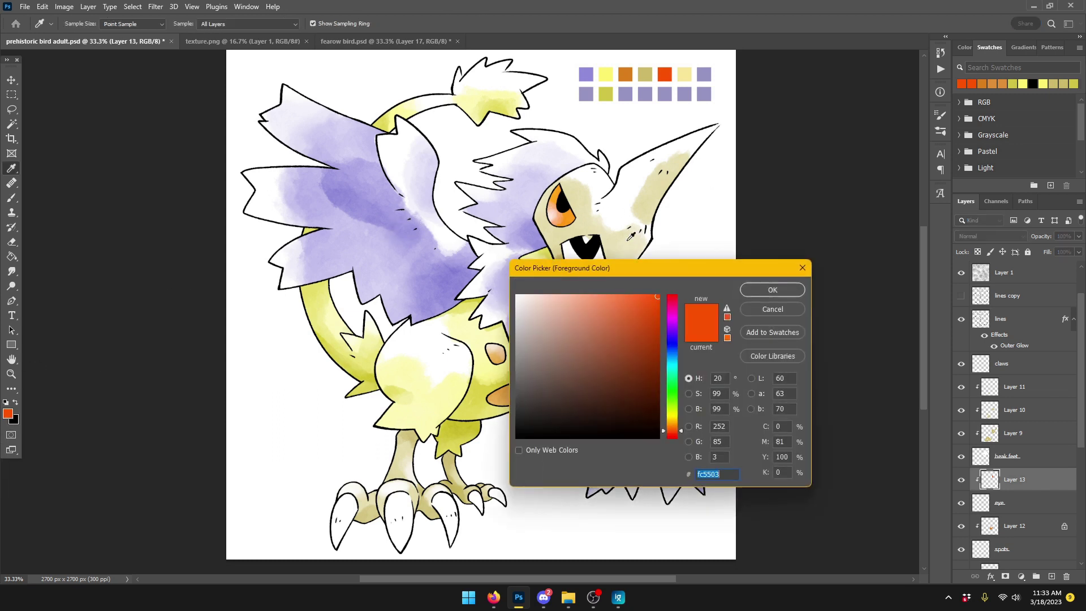
pyautogui.moveTo(641, 303); pyautogui.dragTo(648, 291)
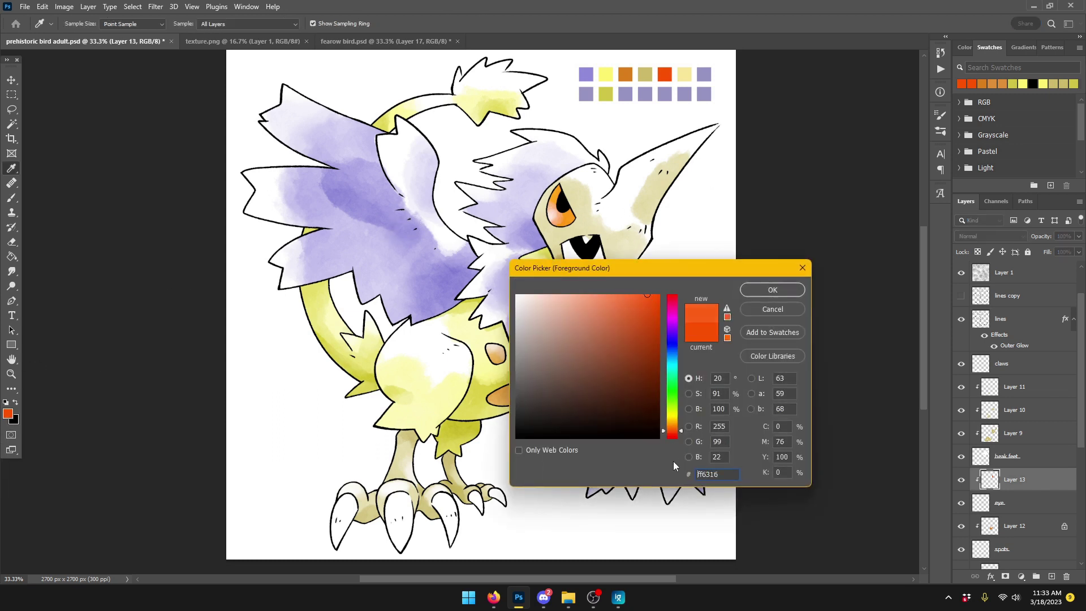
pyautogui.press('Return')
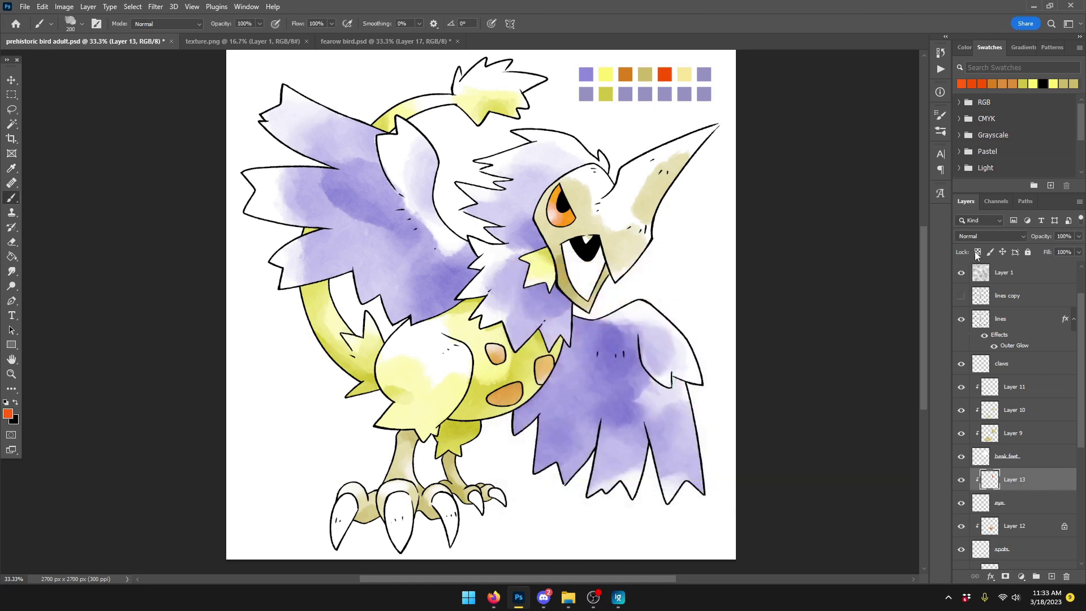
pyautogui.click(11, 346)
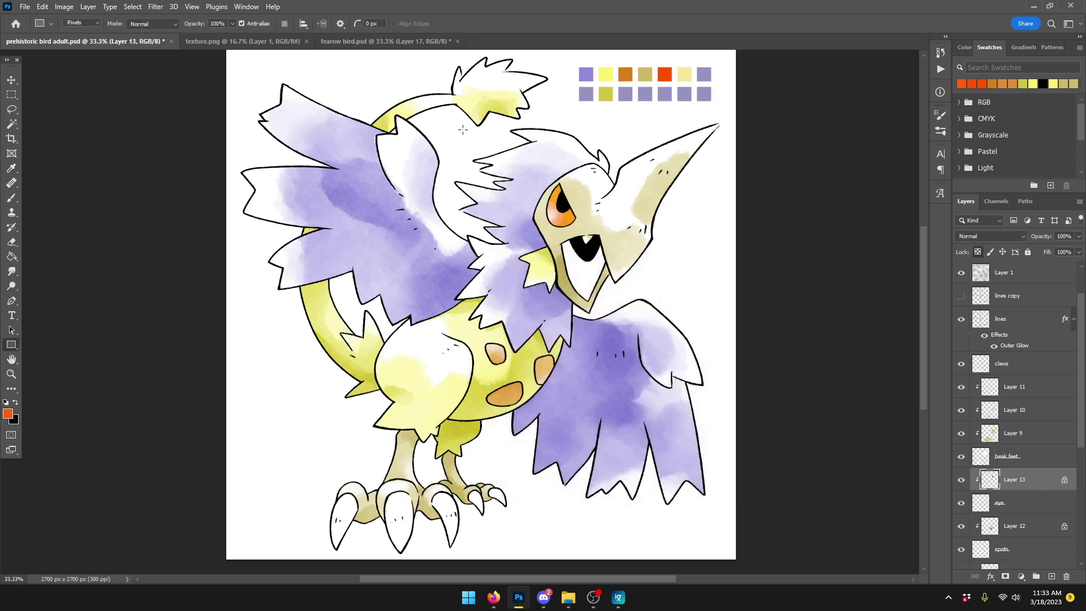
pyautogui.moveTo(520, 154); pyautogui.dragTo(650, 287)
pyautogui.click(369, 42)
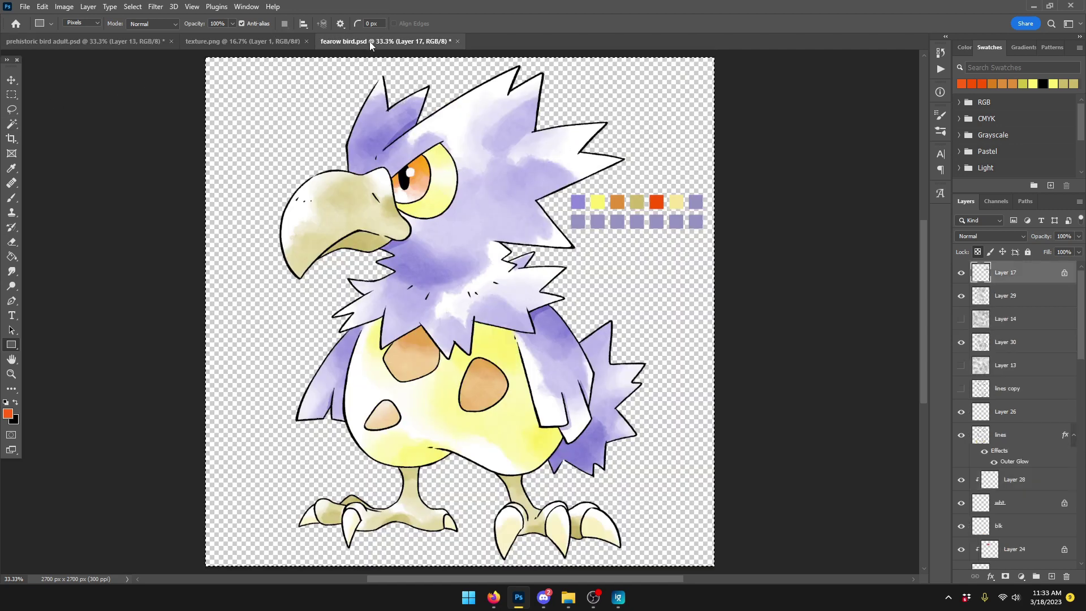
pyautogui.click(109, 43)
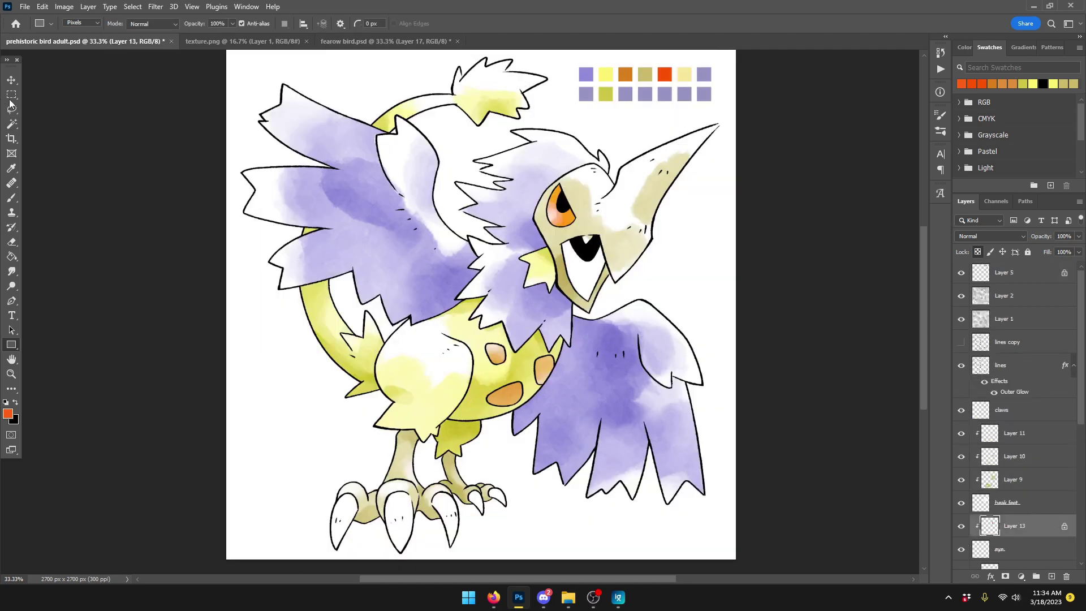
# Step: Set the eraser opacity to 37% and unlock transparent pixels on Layer 13
pyautogui.click(13, 200)
pyautogui.click(13, 245)
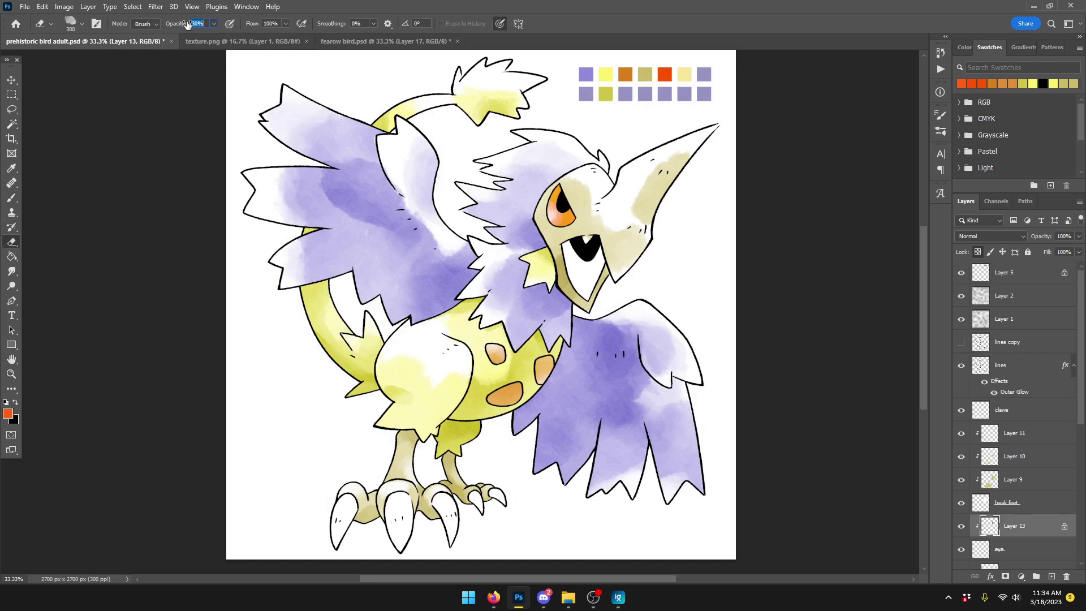
pyautogui.moveTo(186, 24); pyautogui.dragTo(192, 24)
pyautogui.click(976, 252)
# Step: Add Layer 14 clipped to the blk layer and save
pyautogui.scroll(-5, 1019, 516)
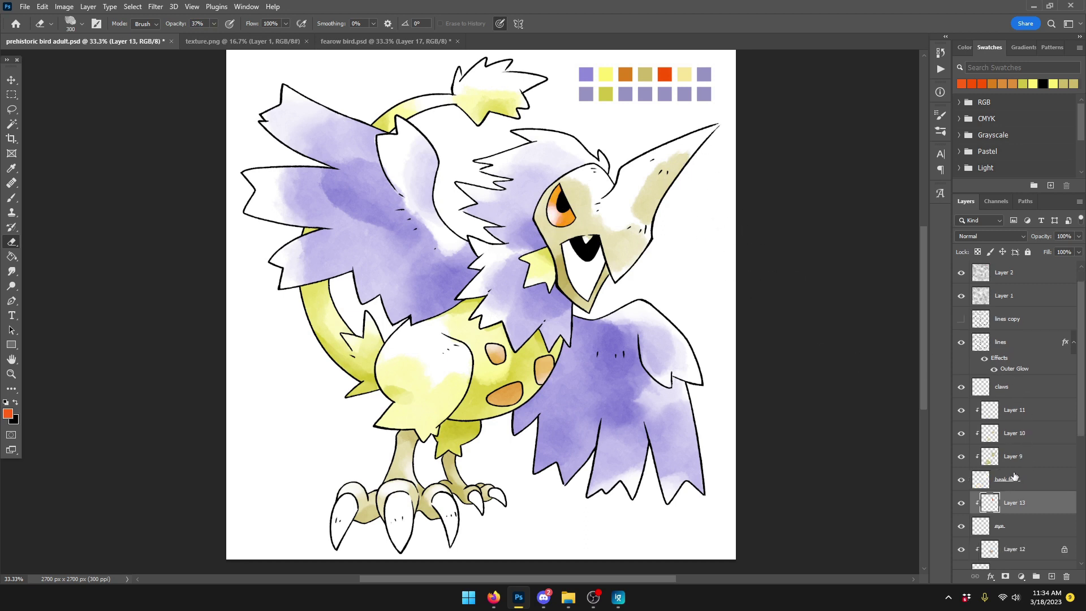
pyautogui.scroll(-6, 1013, 448)
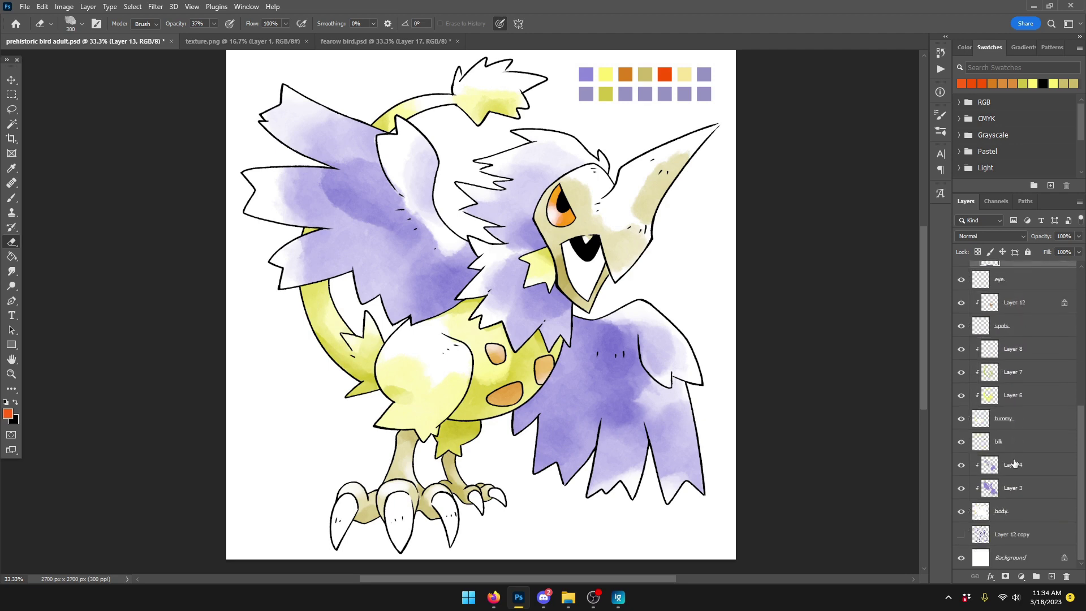
pyautogui.click(1012, 444)
pyautogui.click(1053, 577)
pyautogui.rightClick(1018, 443)
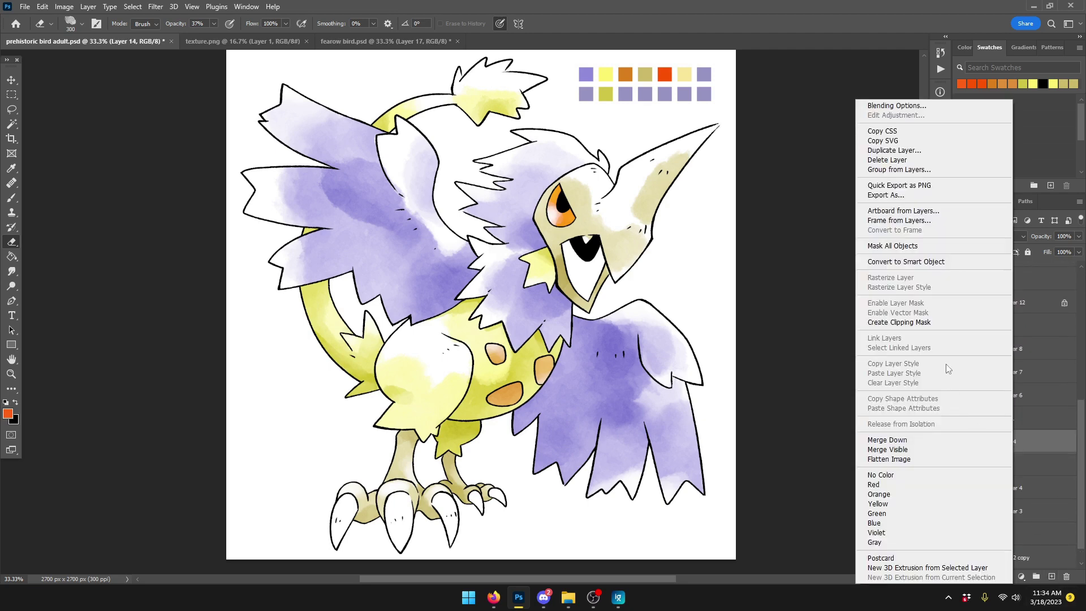
pyautogui.click(919, 323)
pyautogui.hotkey('ctrl', 's')
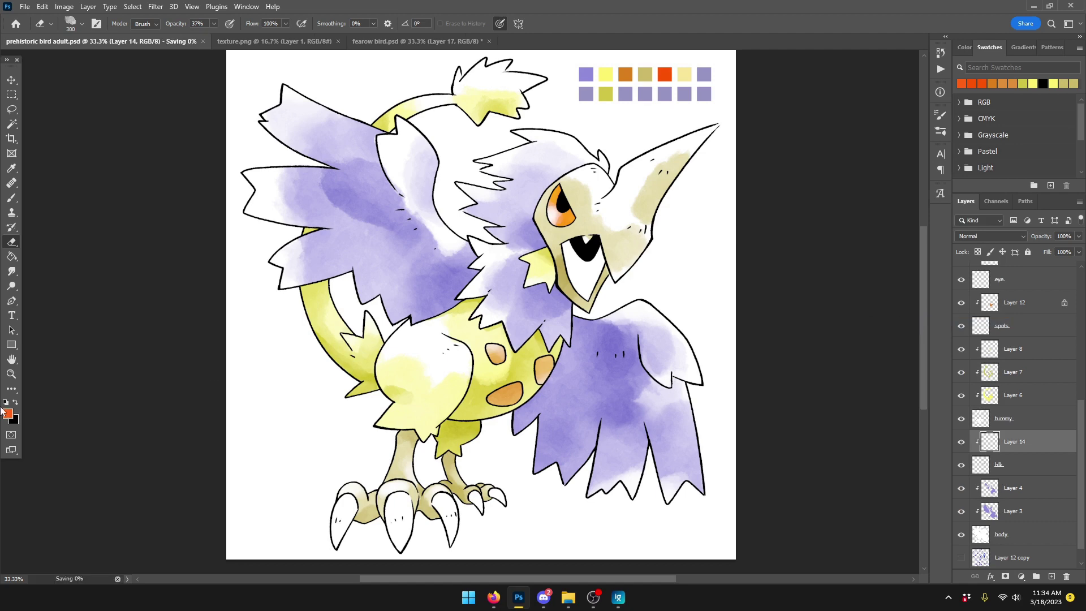
# Step: Pick white as the foreground colour and shrink the brush to 175
pyautogui.click(8, 413)
pyautogui.click(531, 237)
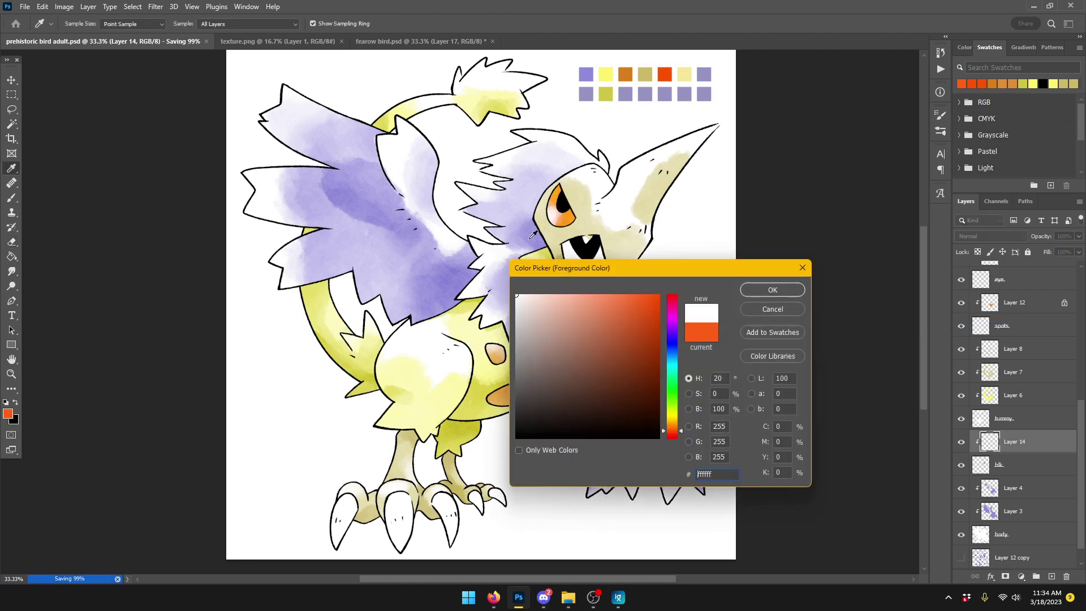
pyautogui.click(773, 290)
pyautogui.press('e')
pyautogui.click(9, 200)
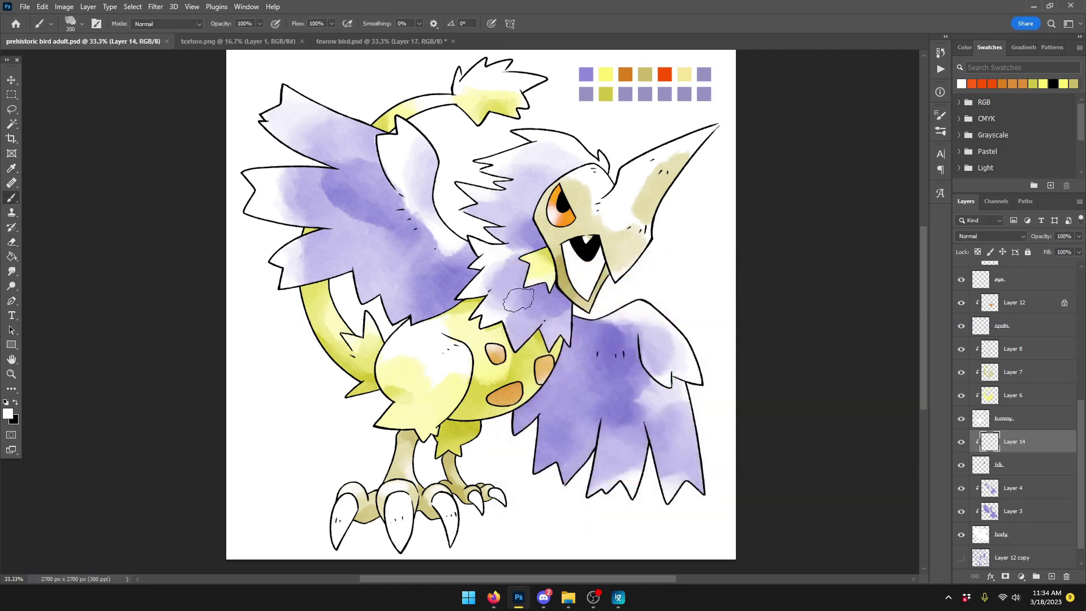
pyautogui.press('[')
pyautogui.press('[')
# Step: Dab a white highlight on the pupil, retrying placements until it sits right, then save
pyautogui.click(567, 204)
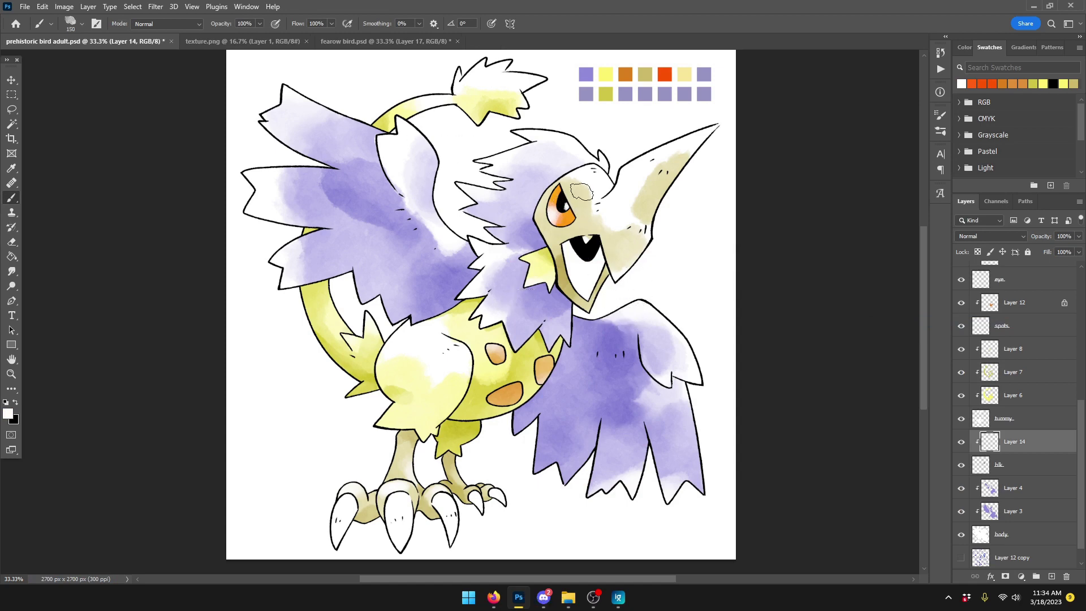
pyautogui.hotkey('ctrl', 'z')
pyautogui.click(563, 195)
pyautogui.hotkey('ctrl', 'z')
pyautogui.click(564, 193)
pyautogui.hotkey('ctrl', 'z')
pyautogui.click(570, 206)
pyautogui.click(568, 205)
pyautogui.hotkey('ctrl', 'z')
pyautogui.click(562, 208)
pyautogui.hotkey('ctrl', 'z')
pyautogui.click(571, 199)
pyautogui.hotkey('ctrl', 'z')
pyautogui.click(574, 212)
pyautogui.hotkey('ctrl', 'z')
pyautogui.hotkey('ctrl', 'shift', 'z')
pyautogui.hotkey('ctrl', 's')
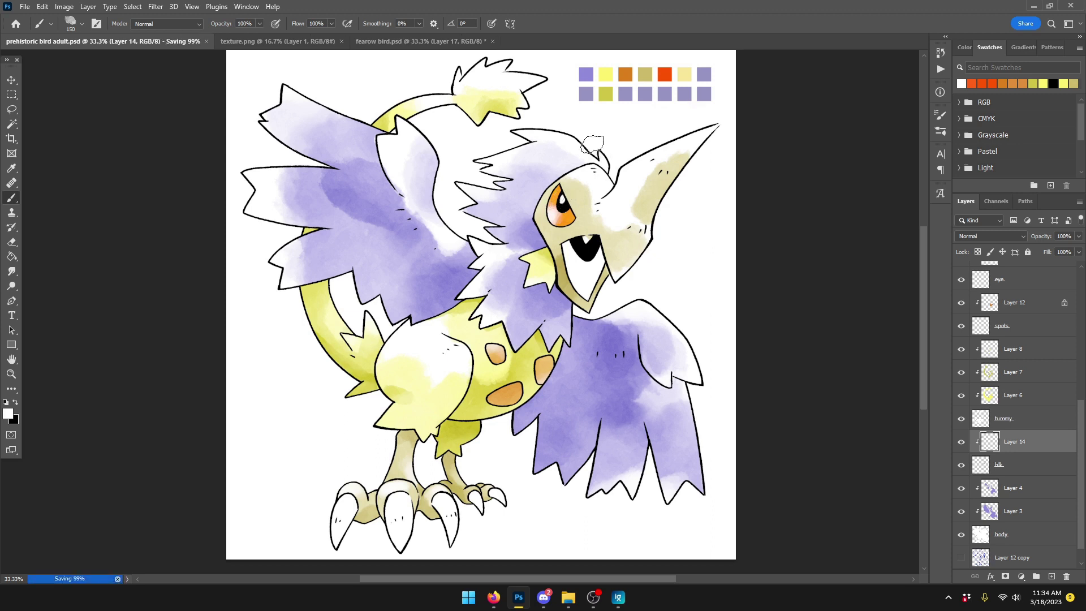
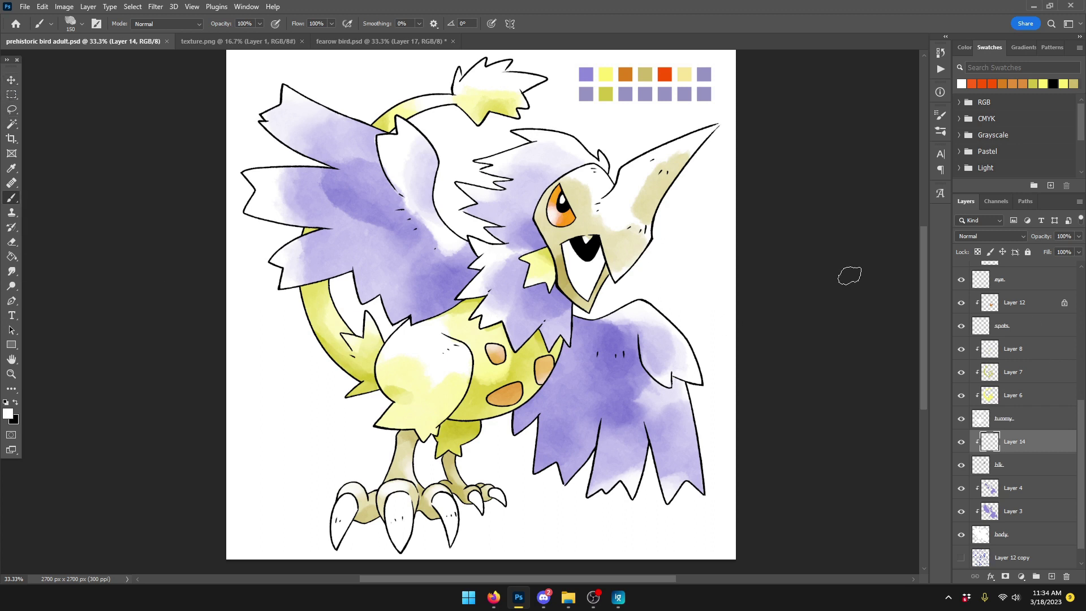
# Step: Clear the beak and feet selection and Magic Wand-select the white mouth interior on the lines copy layer
pyautogui.scroll(-1, 1037, 380)
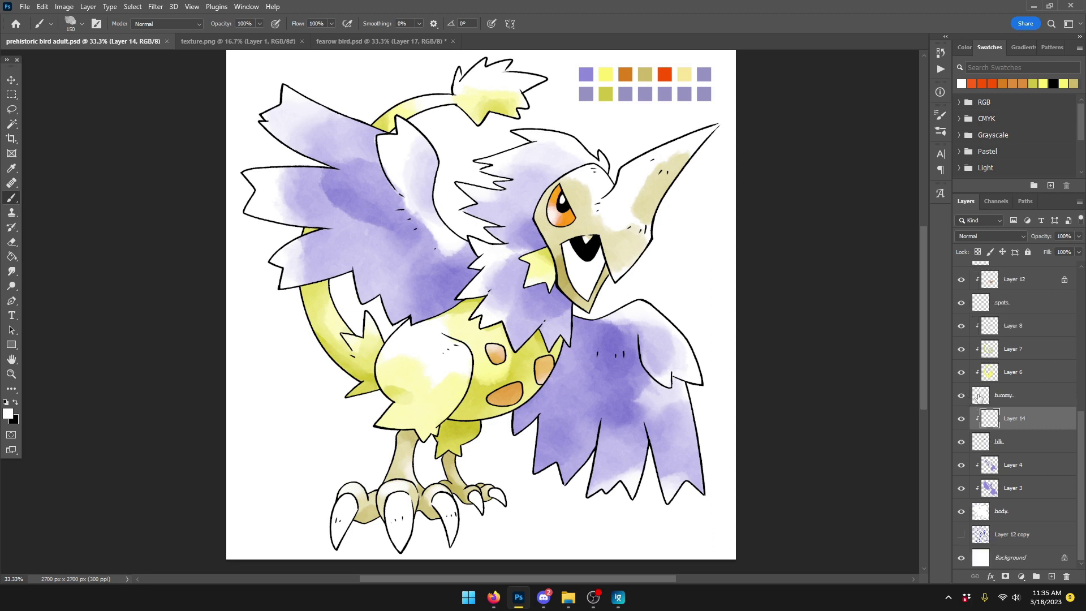
pyautogui.scroll(3, 981, 395)
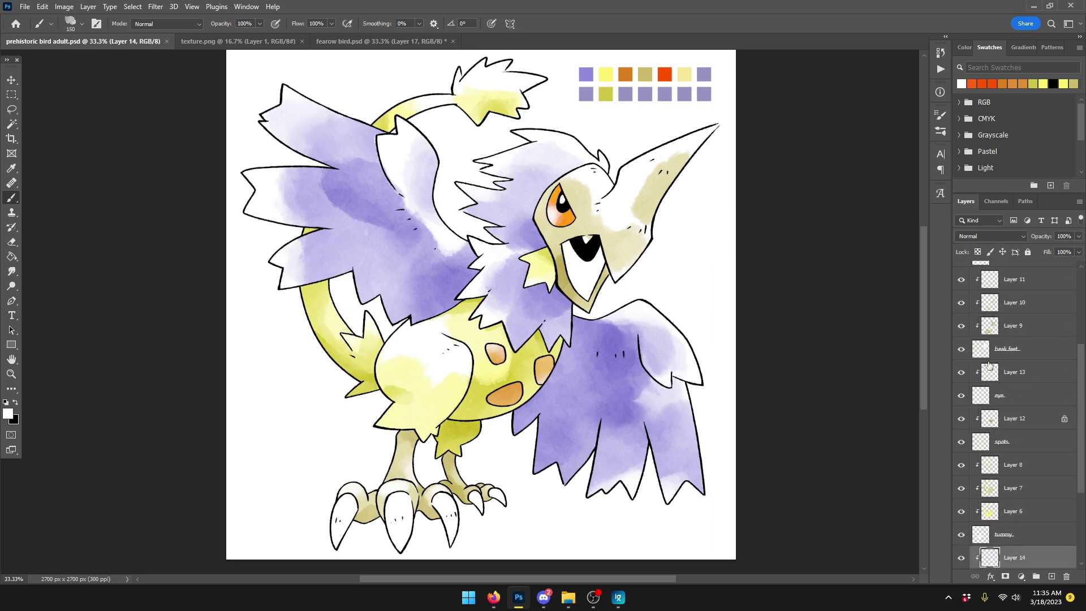
pyautogui.keyDown('ctrl'); pyautogui.click(982, 351); pyautogui.keyUp('ctrl')
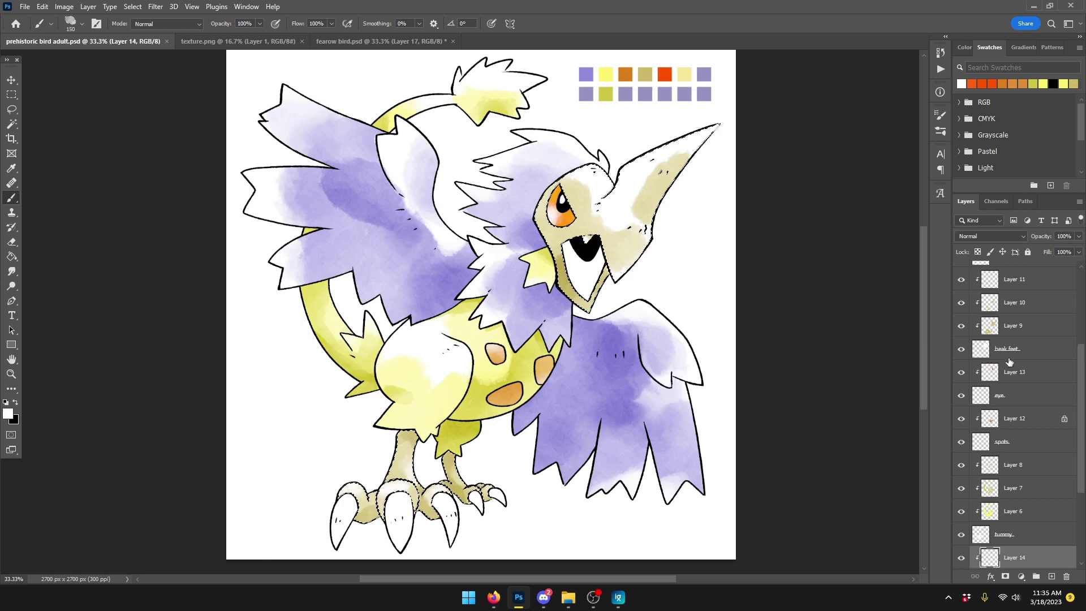
pyautogui.scroll(-3, 1009, 360)
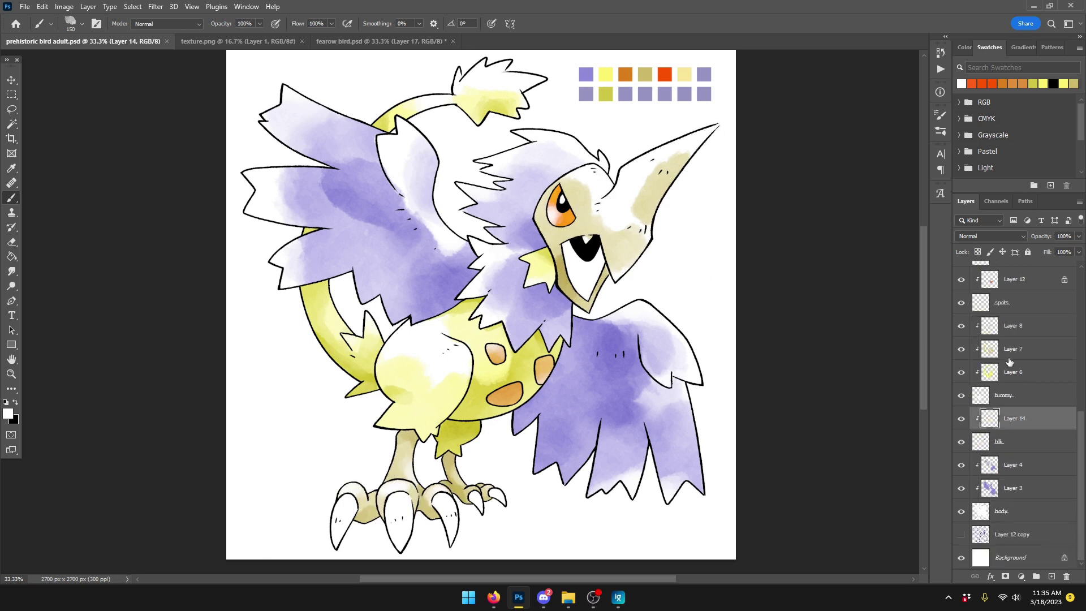
pyautogui.hotkey('ctrl', 'd')
pyautogui.scroll(5, 1009, 361)
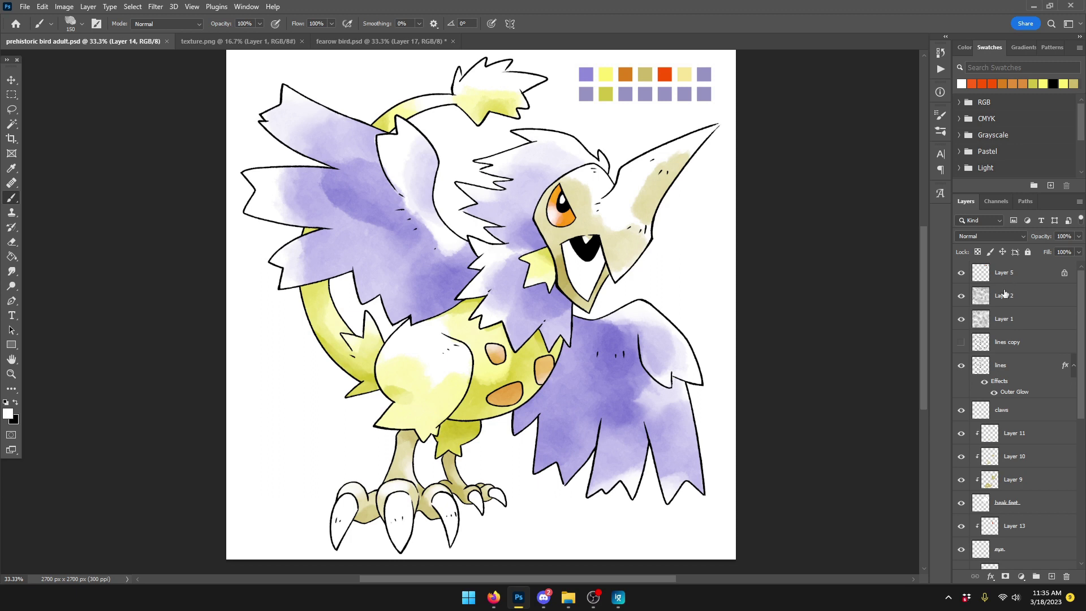
pyautogui.click(1007, 343)
pyautogui.press('w')
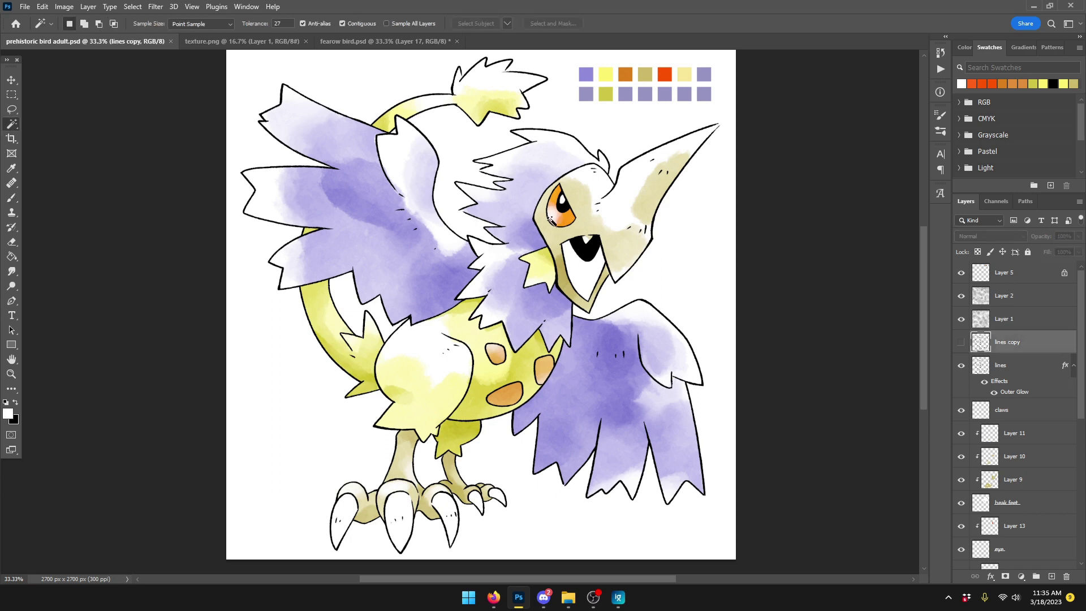
pyautogui.click(585, 275)
# Step: Fill the mouth selection with a rectangle on a new layer named mouth above claws, and add a layer above it
pyautogui.click(1009, 409)
pyautogui.click(1052, 576)
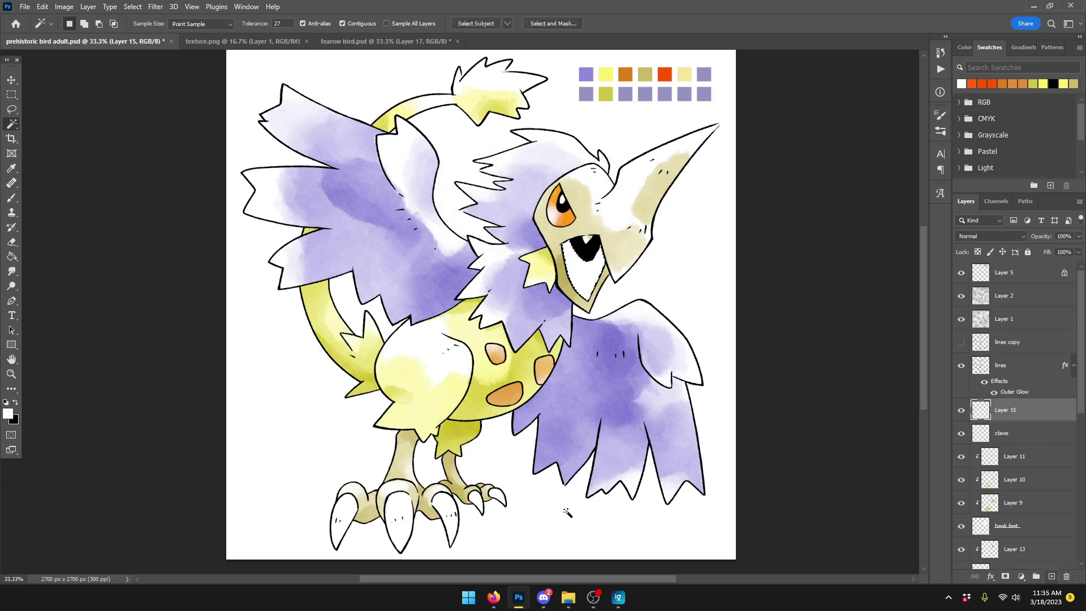
pyautogui.click(12, 345)
pyautogui.moveTo(508, 185); pyautogui.dragTo(676, 330)
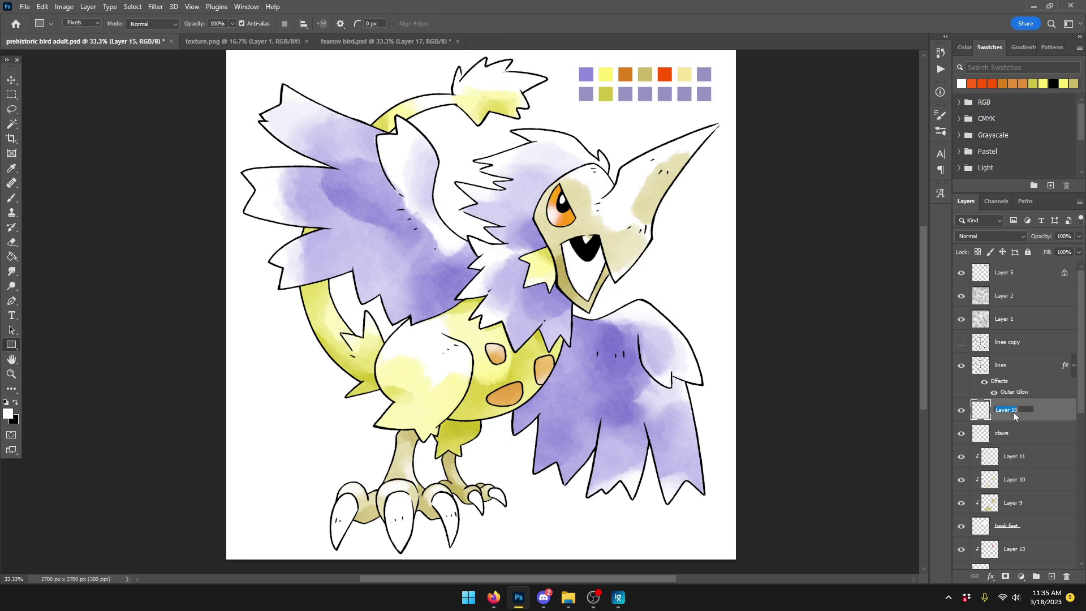
pyautogui.write('mouth')
pyautogui.press('Return')
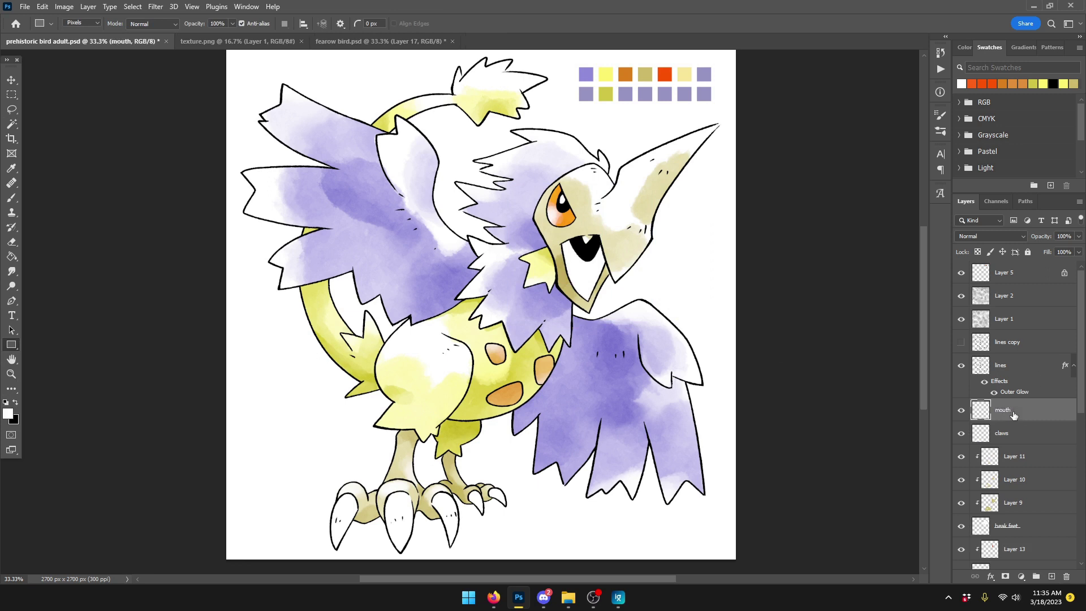
pyautogui.click(1051, 576)
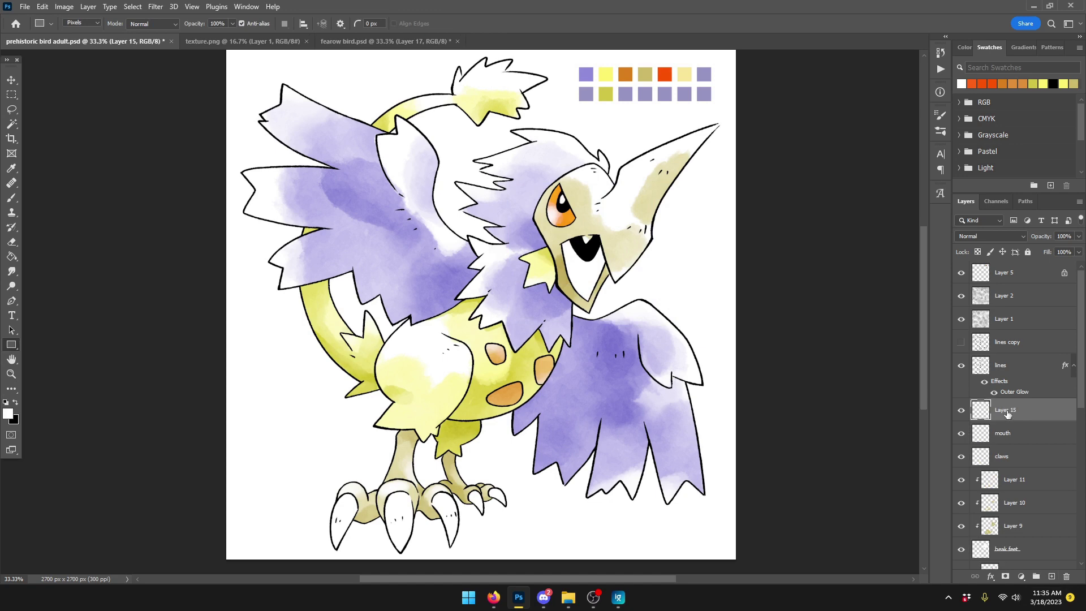
pyautogui.rightClick(1008, 413)
# Step: Clip the new layer to the mouth shape and choose an olive foreground colour
pyautogui.click(902, 321)
pyautogui.click(8, 413)
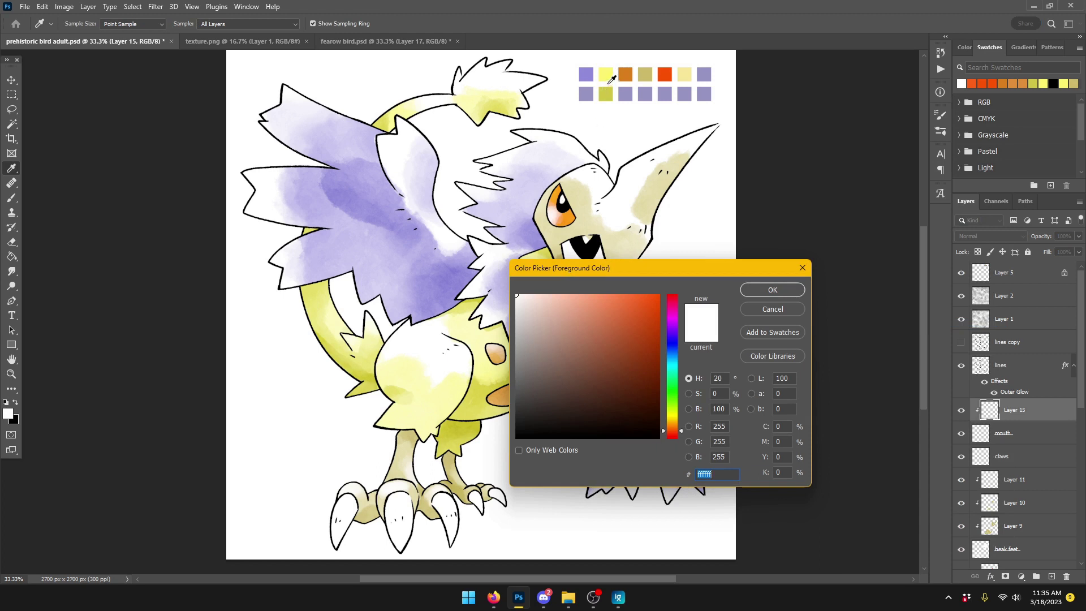
pyautogui.click(646, 73)
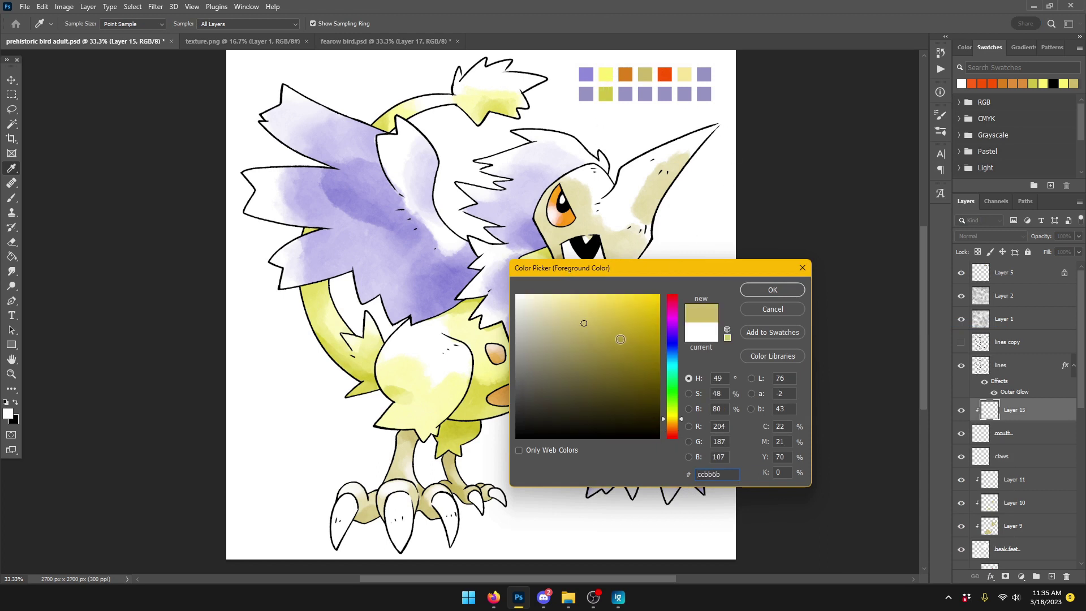
pyautogui.moveTo(587, 324)
pyautogui.mouseDown()
pyautogui.moveTo(587, 375)
pyautogui.moveTo(595, 363)
pyautogui.mouseUp()
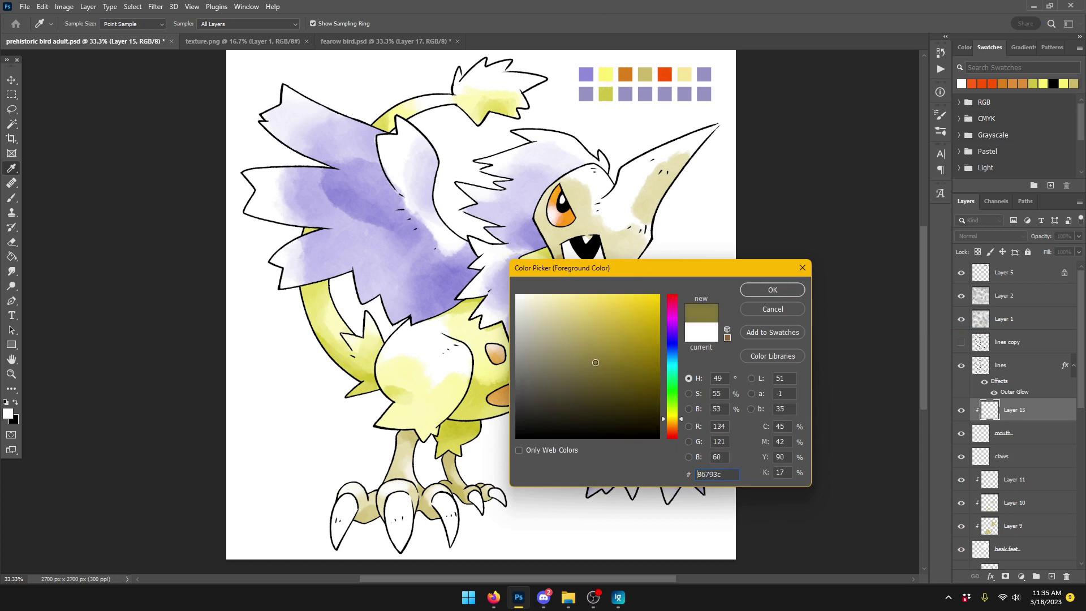
pyautogui.click(749, 296)
# Step: Paint olive over the mouth interior with a 300 px brush, then add a new layer
pyautogui.press('b')
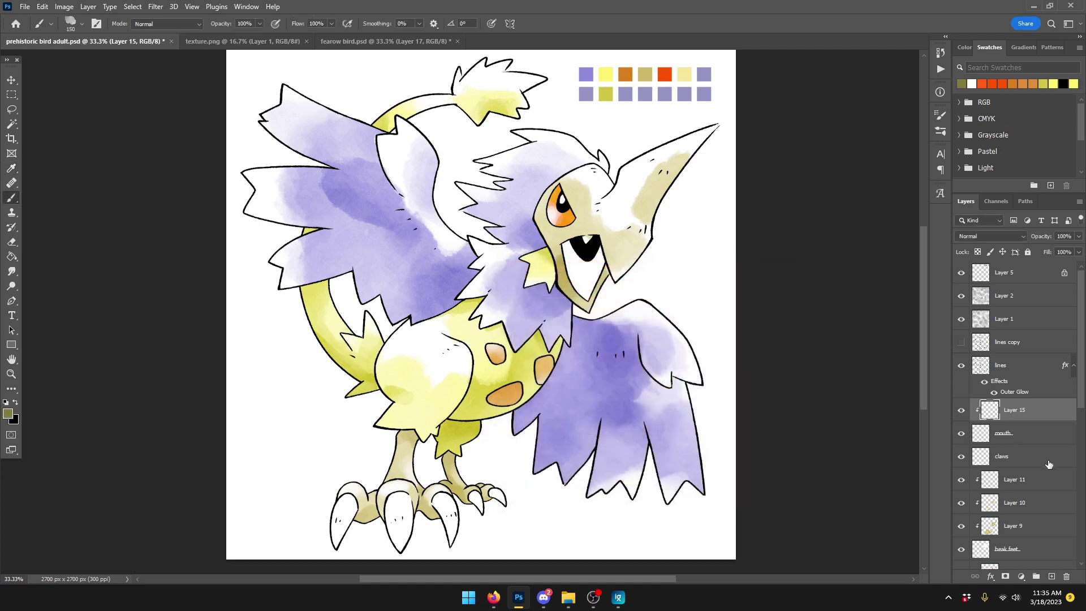
pyautogui.scroll(-4, 1048, 464)
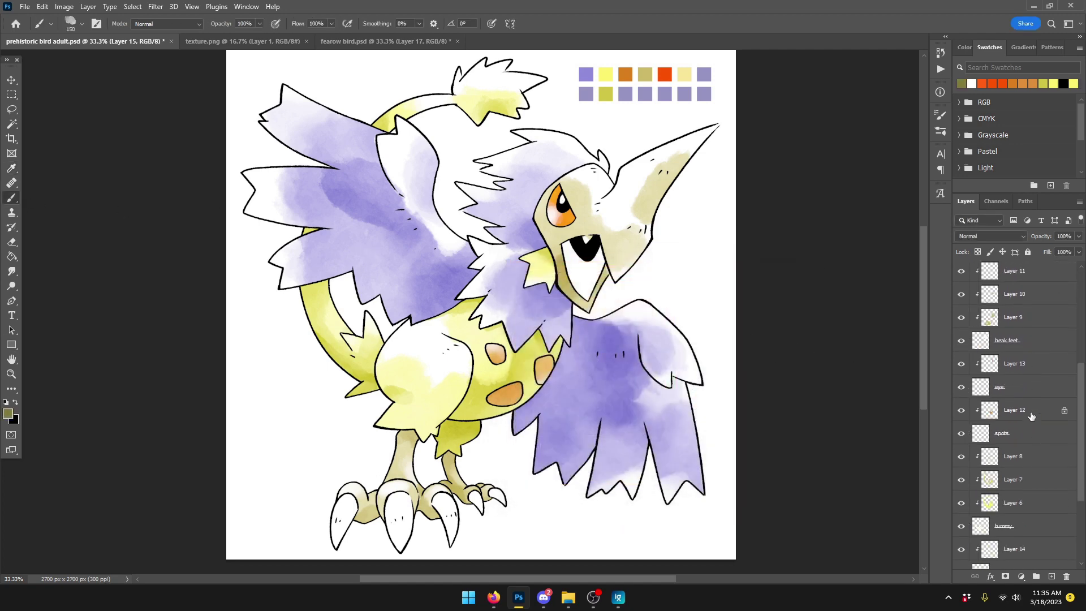
pyautogui.scroll(4, 1030, 416)
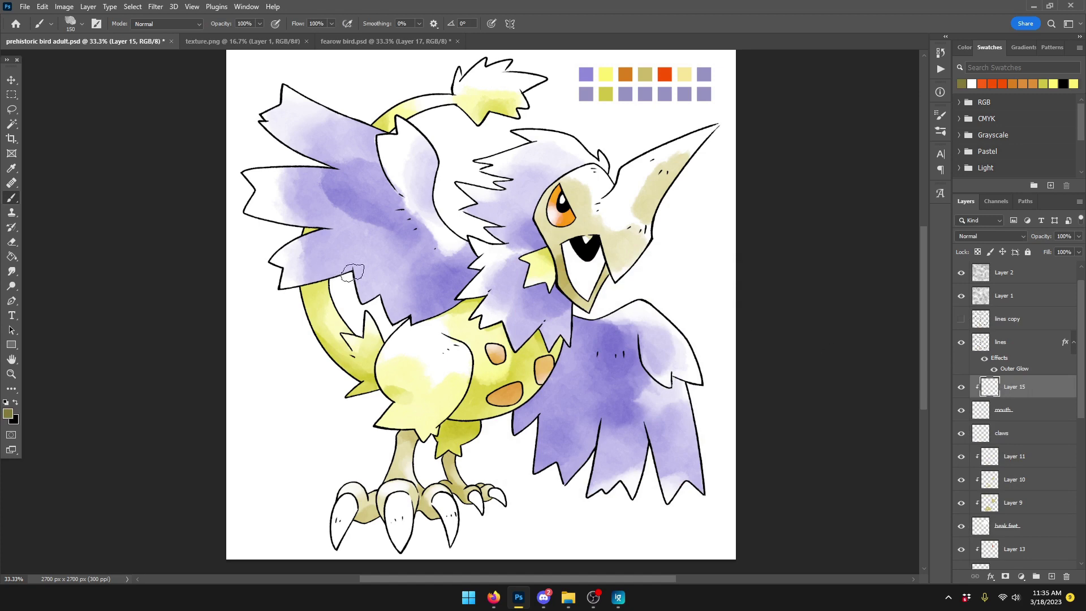
pyautogui.press(']')
pyautogui.press(']')
pyautogui.press(']')
pyautogui.press(']')
pyautogui.moveTo(566, 259)
pyautogui.mouseDown()
pyautogui.moveTo(597, 269)
pyautogui.moveTo(598, 255)
pyautogui.moveTo(566, 240)
pyautogui.moveTo(569, 277)
pyautogui.moveTo(639, 221)
pyautogui.moveTo(640, 245)
pyautogui.moveTo(593, 286)
pyautogui.mouseUp()
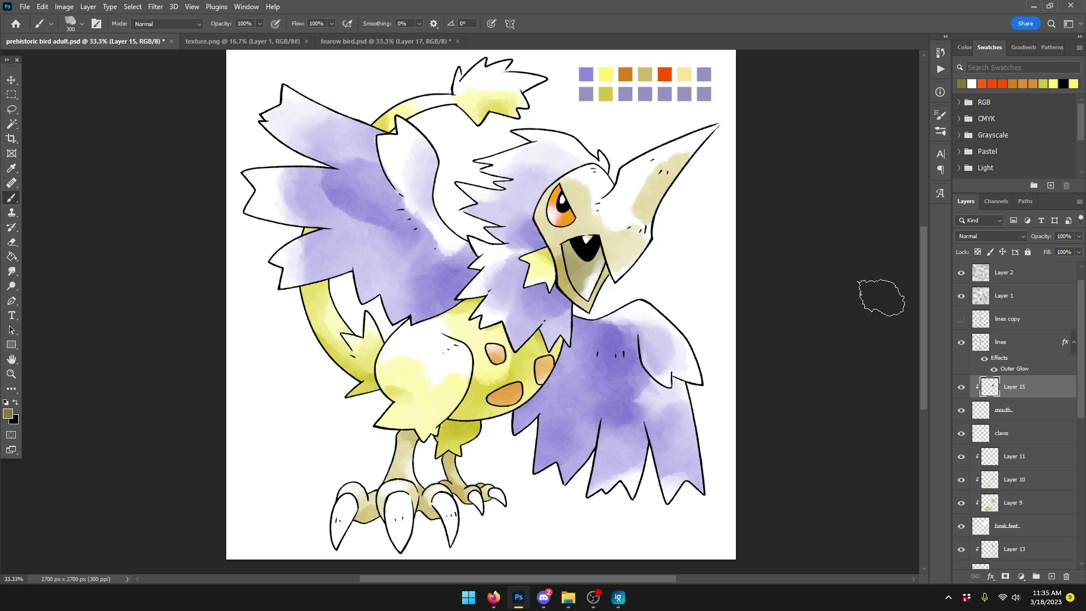
pyautogui.click(1051, 576)
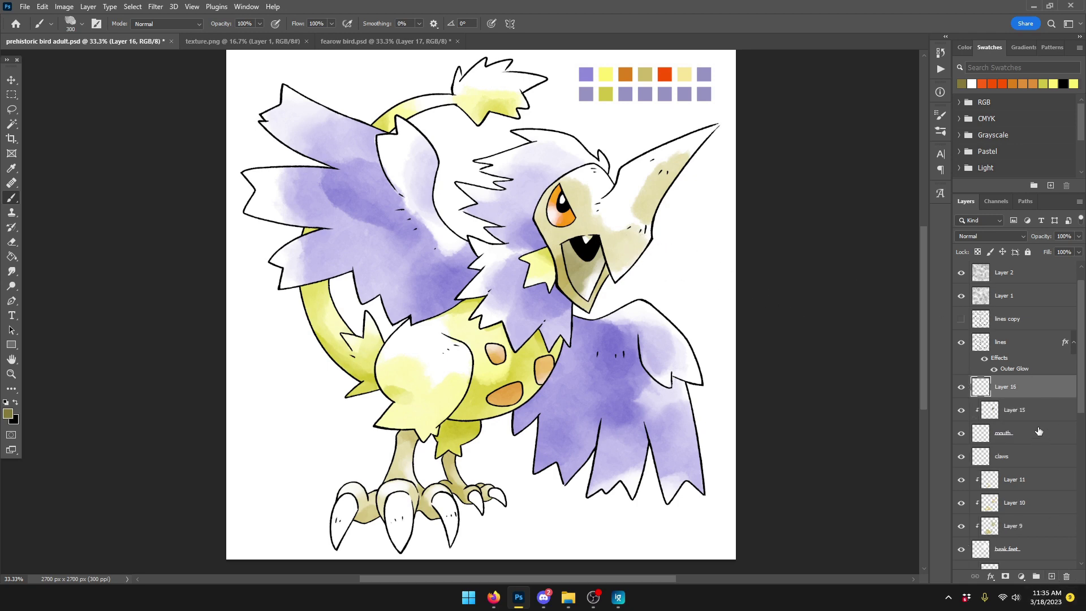
# Step: Clip Layer 16 to the mouth in Multiply mode and add first shading beside the dark interior
pyautogui.rightClick(1013, 378)
pyautogui.click(941, 325)
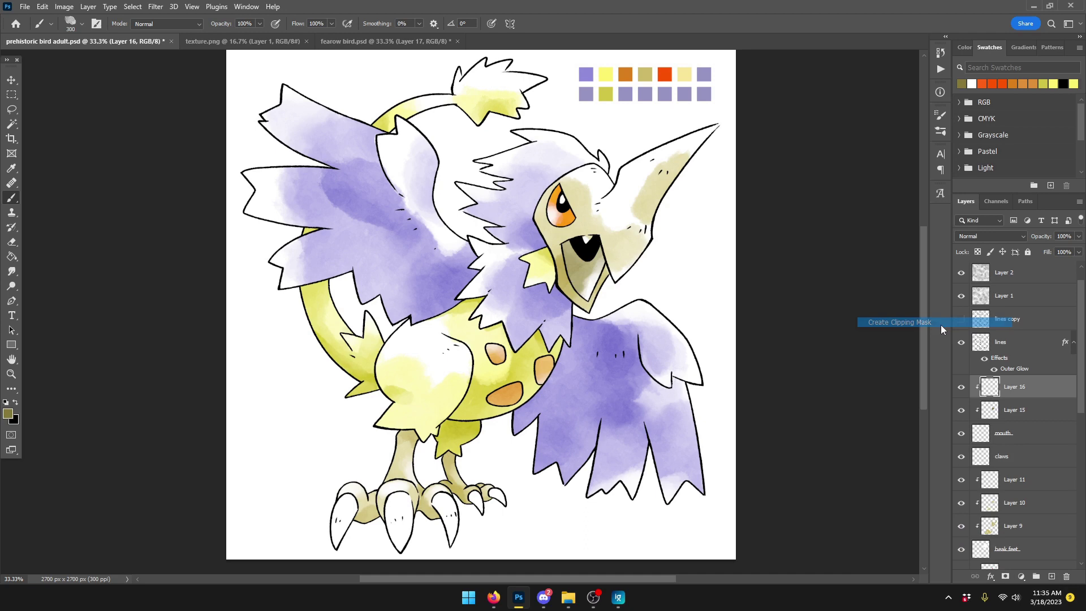
pyautogui.click(985, 237)
pyautogui.click(999, 279)
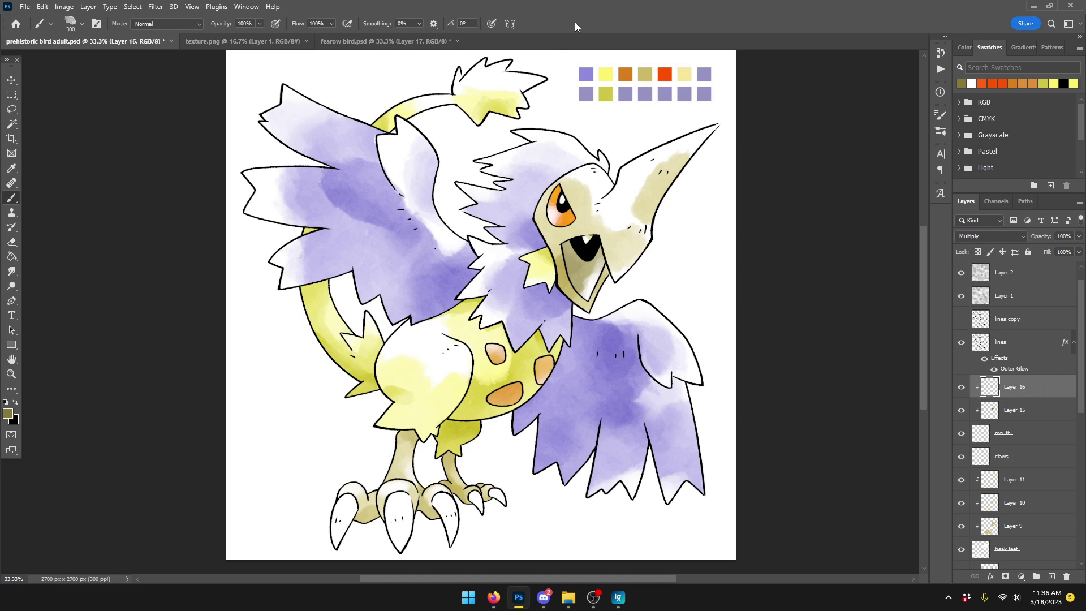
pyautogui.moveTo(567, 251)
pyautogui.mouseDown()
pyautogui.moveTo(562, 278)
pyautogui.moveTo(573, 244)
pyautogui.mouseUp()
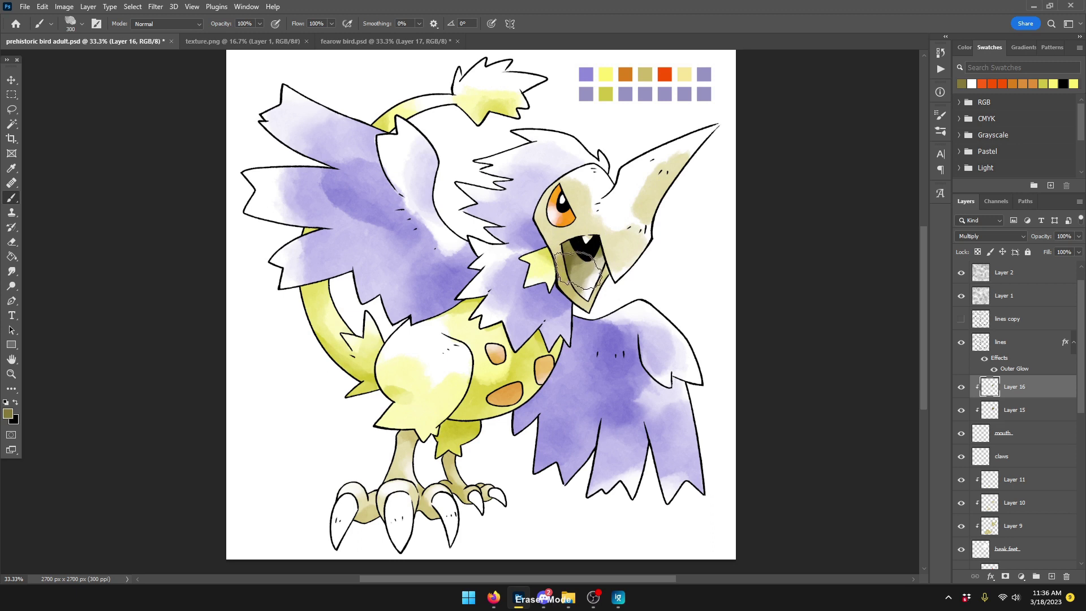
pyautogui.moveTo(585, 267); pyautogui.dragTo(597, 264)
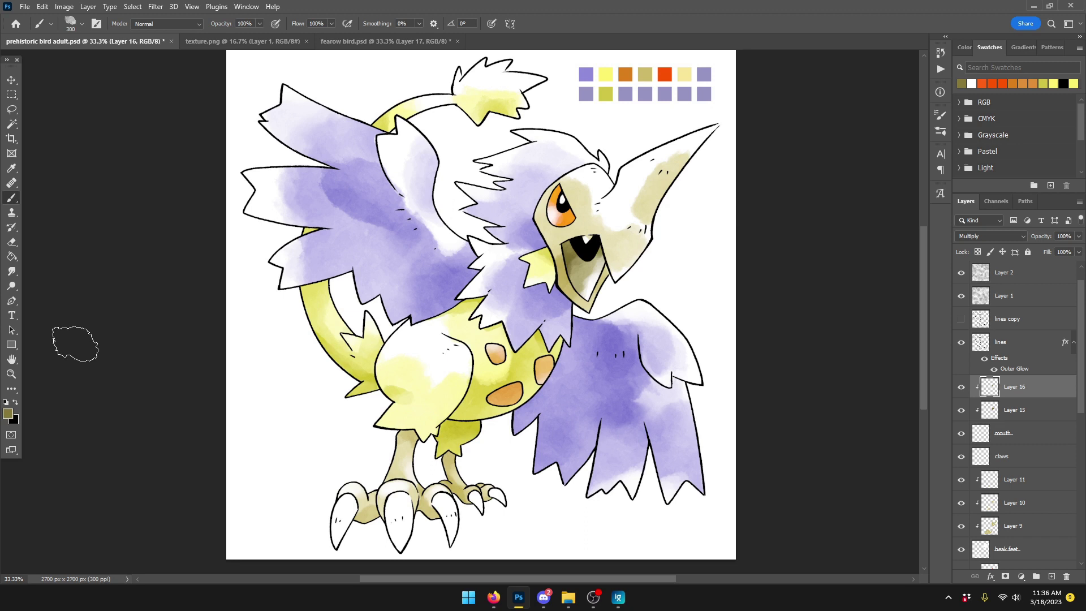
# Step: Darken the beak interior at 27–30% brush opacity on Layers 15 and 16, erasing back where too dark
pyautogui.click(1009, 410)
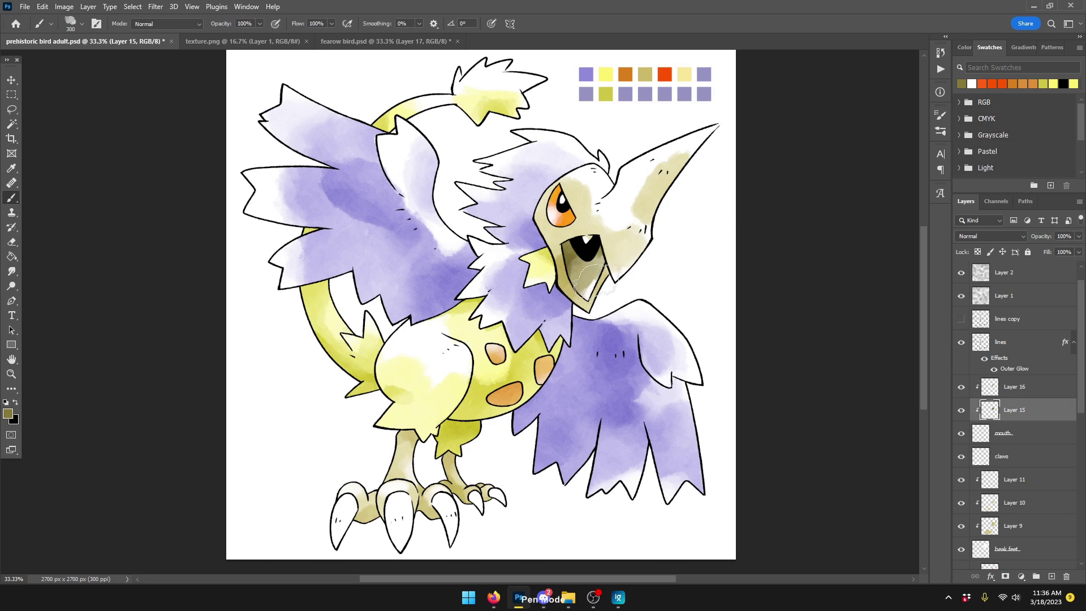
pyautogui.press('2')
pyautogui.press('7')
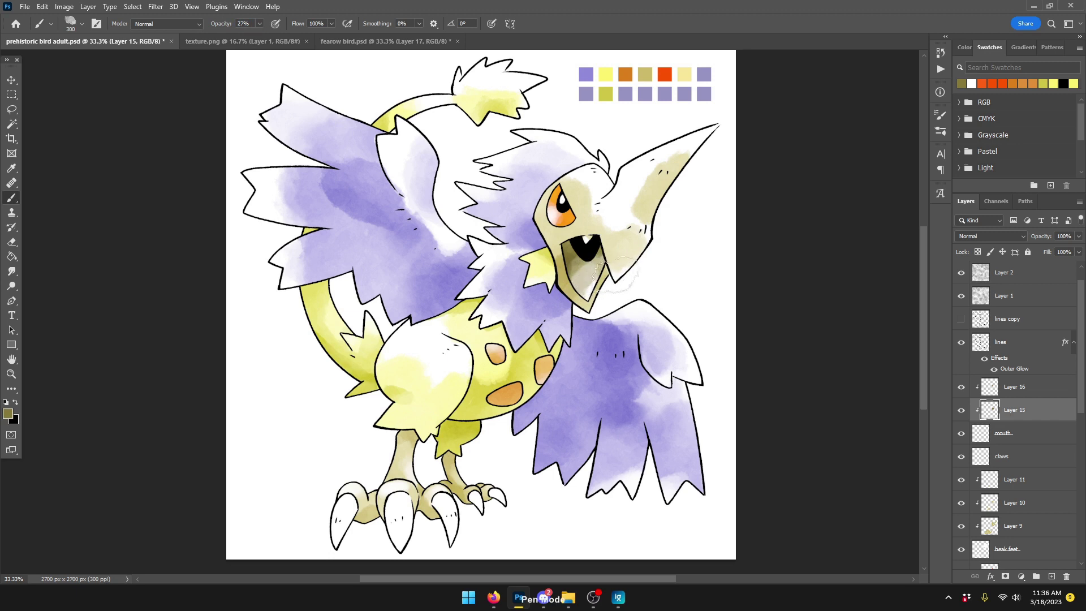
pyautogui.moveTo(591, 274)
pyautogui.mouseDown()
pyautogui.moveTo(630, 272)
pyautogui.moveTo(585, 287)
pyautogui.mouseUp()
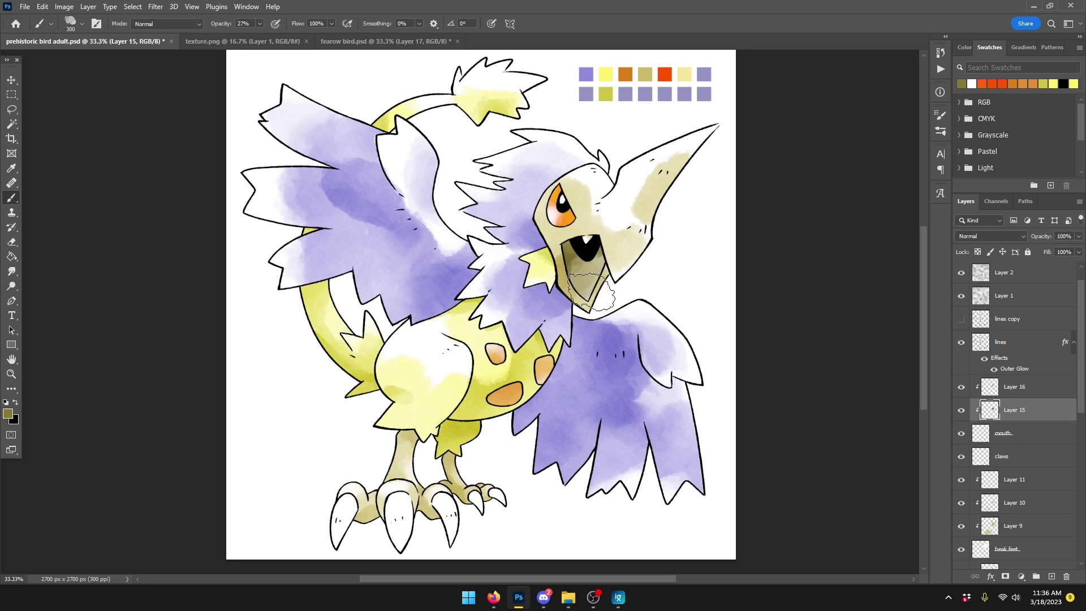
pyautogui.hotkey('alt', ']')
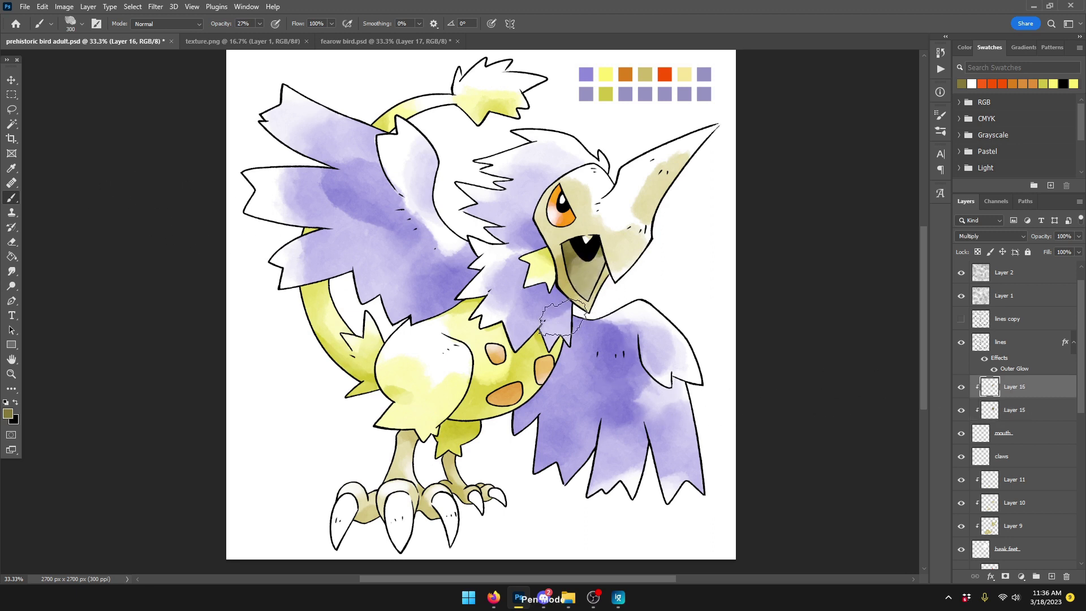
pyautogui.moveTo(224, 26); pyautogui.dragTo(227, 27)
pyautogui.moveTo(581, 296)
pyautogui.mouseDown()
pyautogui.moveTo(594, 298)
pyautogui.moveTo(599, 283)
pyautogui.mouseUp()
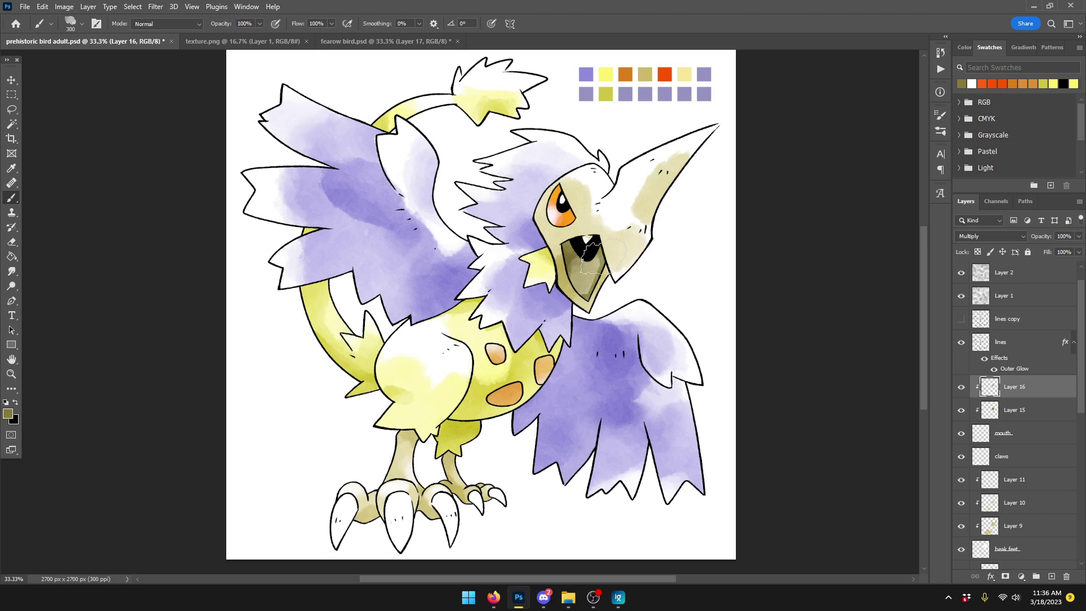
pyautogui.moveTo(575, 300)
pyautogui.mouseDown()
pyautogui.moveTo(592, 297)
pyautogui.moveTo(604, 272)
pyautogui.moveTo(570, 276)
pyautogui.moveTo(577, 261)
pyautogui.mouseUp()
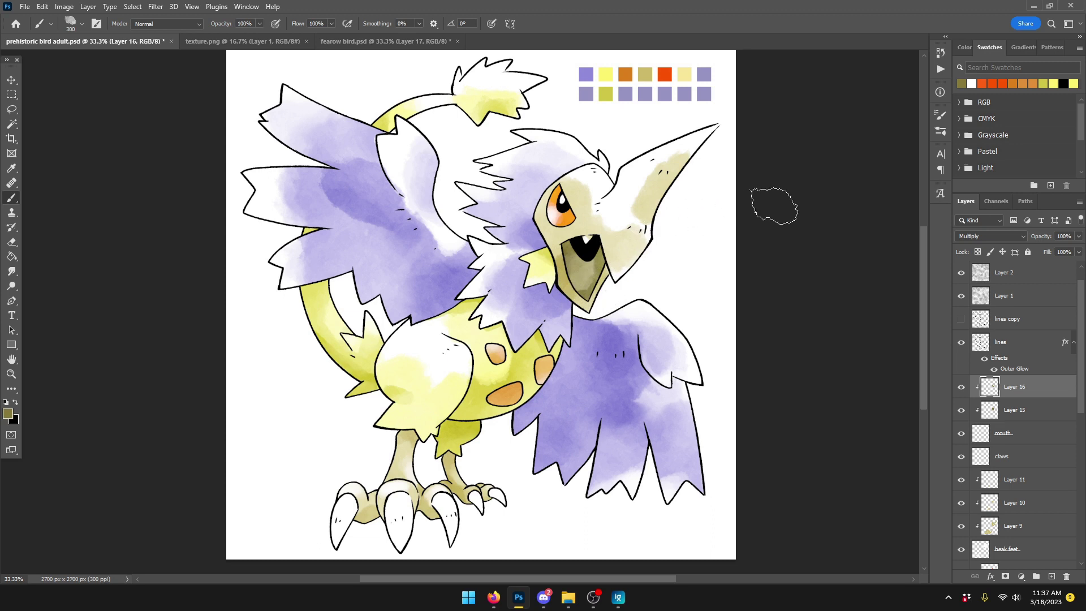
pyautogui.press('`')
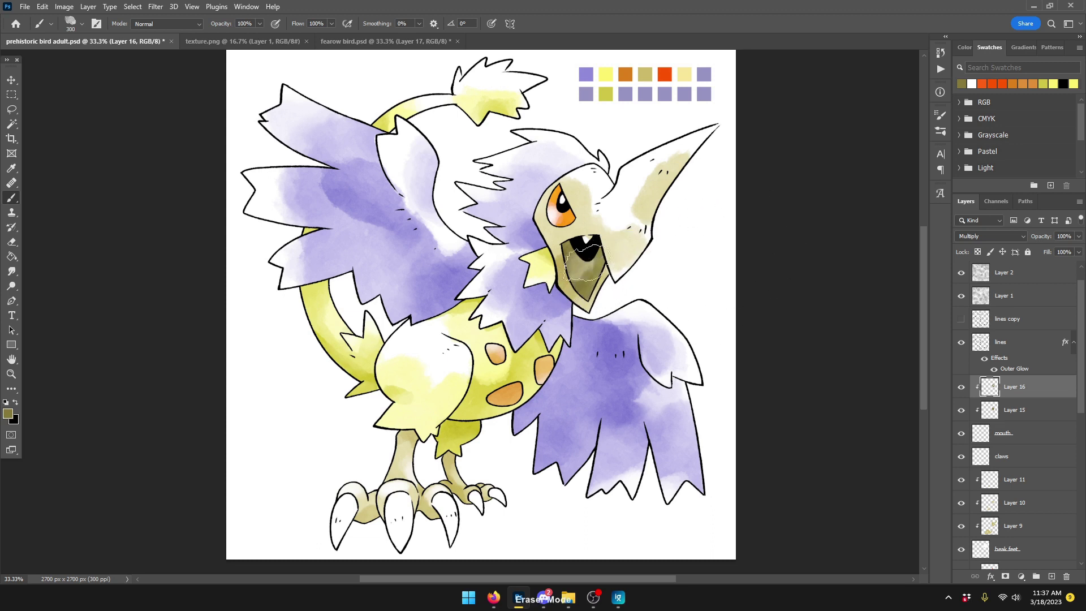
pyautogui.moveTo(574, 267); pyautogui.dragTo(568, 276)
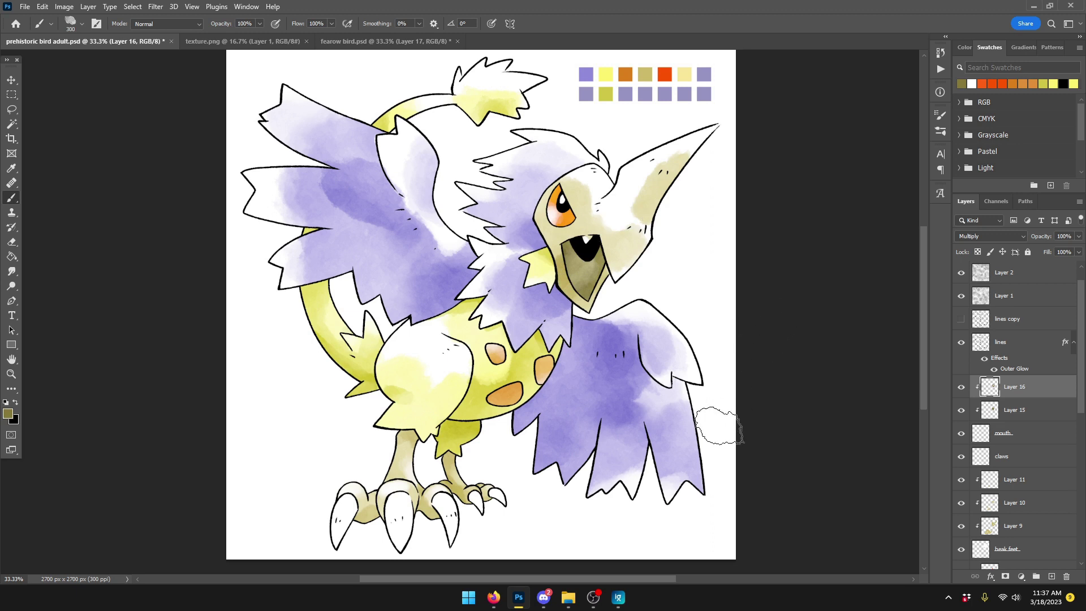
# Step: Choose a deep olive and cover the mouth interior on Layer 15 with a rectangle of it
pyautogui.click(8, 413)
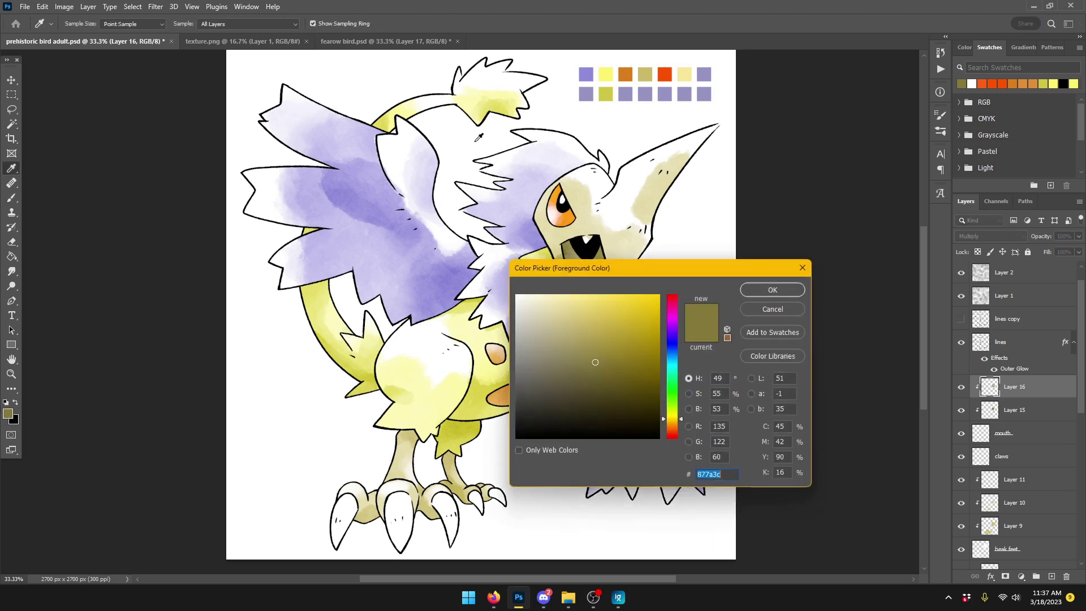
pyautogui.click(646, 75)
pyautogui.moveTo(593, 332)
pyautogui.mouseDown()
pyautogui.moveTo(616, 368)
pyautogui.moveTo(624, 358)
pyautogui.mouseUp()
pyautogui.click(784, 294)
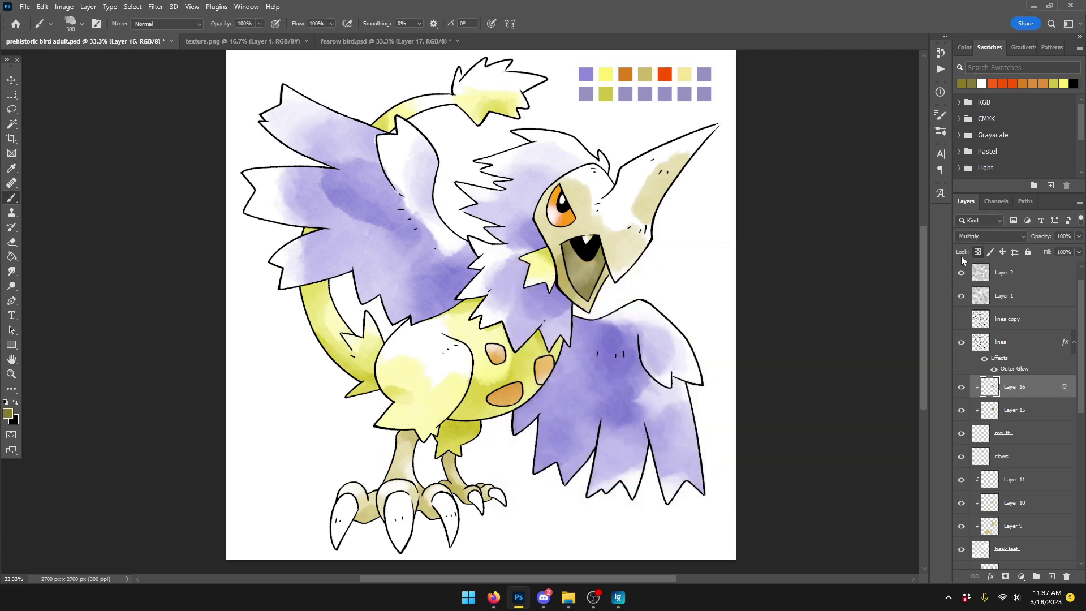
pyautogui.click(11, 344)
pyautogui.moveTo(421, 189); pyautogui.dragTo(667, 361)
pyautogui.click(992, 415)
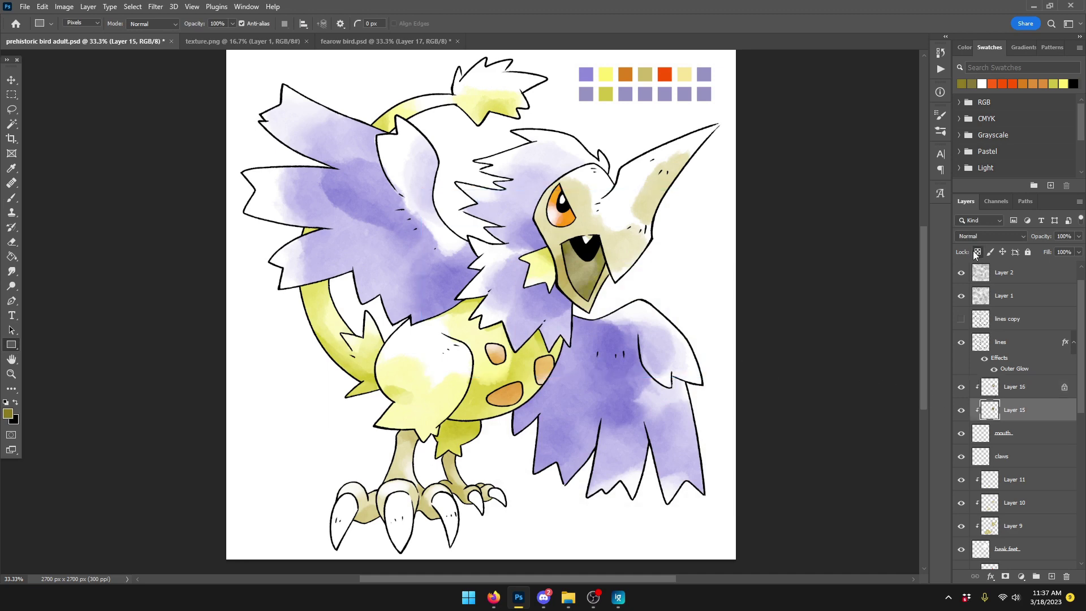
pyautogui.moveTo(488, 171); pyautogui.dragTo(722, 403)
# Step: Set the foreground to a darker khaki (#8f8349) from the palette and select Layer 16
pyautogui.click(8, 414)
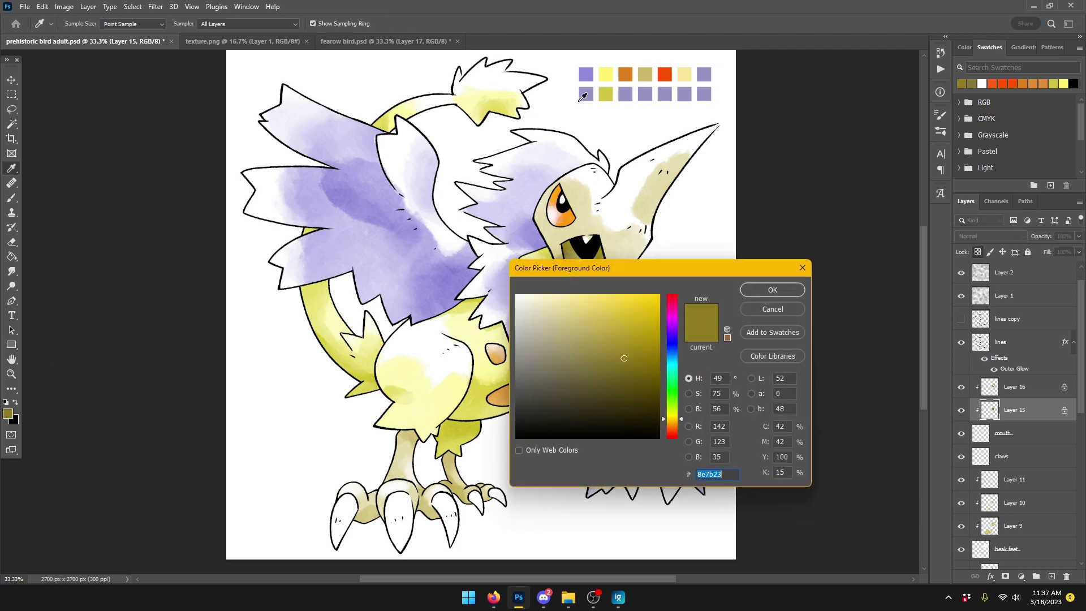
pyautogui.click(645, 75)
pyautogui.moveTo(582, 323)
pyautogui.mouseDown()
pyautogui.moveTo(583, 357)
pyautogui.moveTo(601, 356)
pyautogui.mouseUp()
pyautogui.click(771, 289)
pyautogui.press('u')
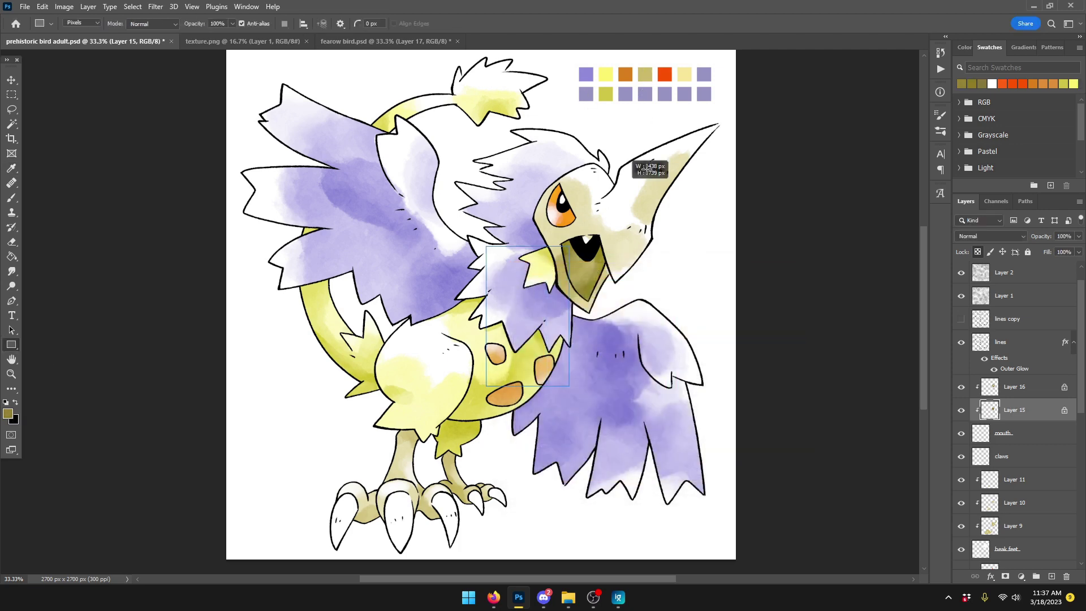
pyautogui.click(1007, 388)
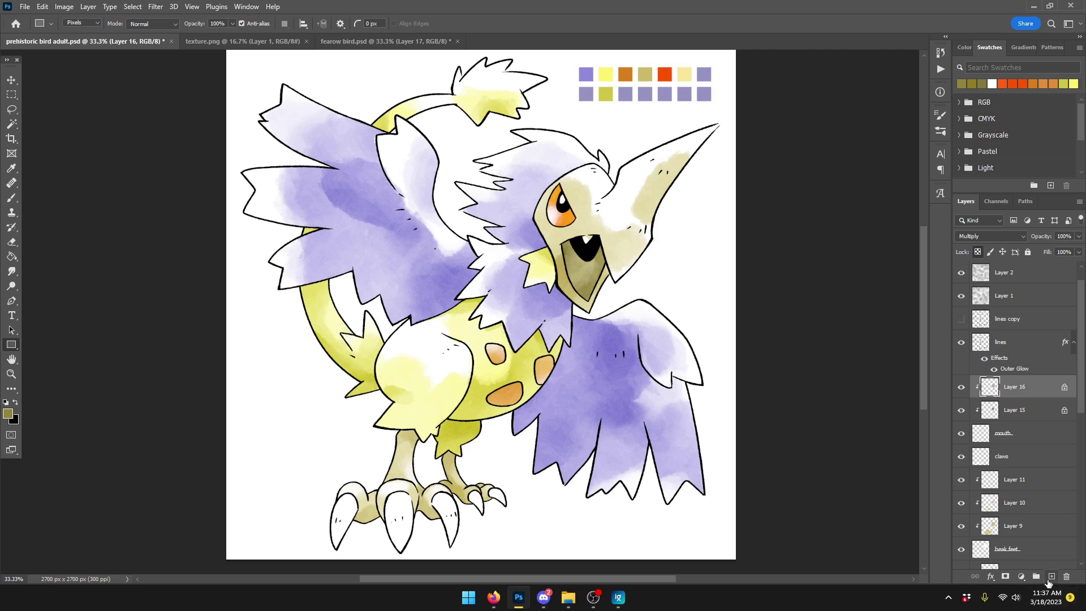
# Step: Add a new layer clipped in Multiply mode, with black as the brush colour
pyautogui.click(1051, 576)
pyautogui.rightClick(1016, 388)
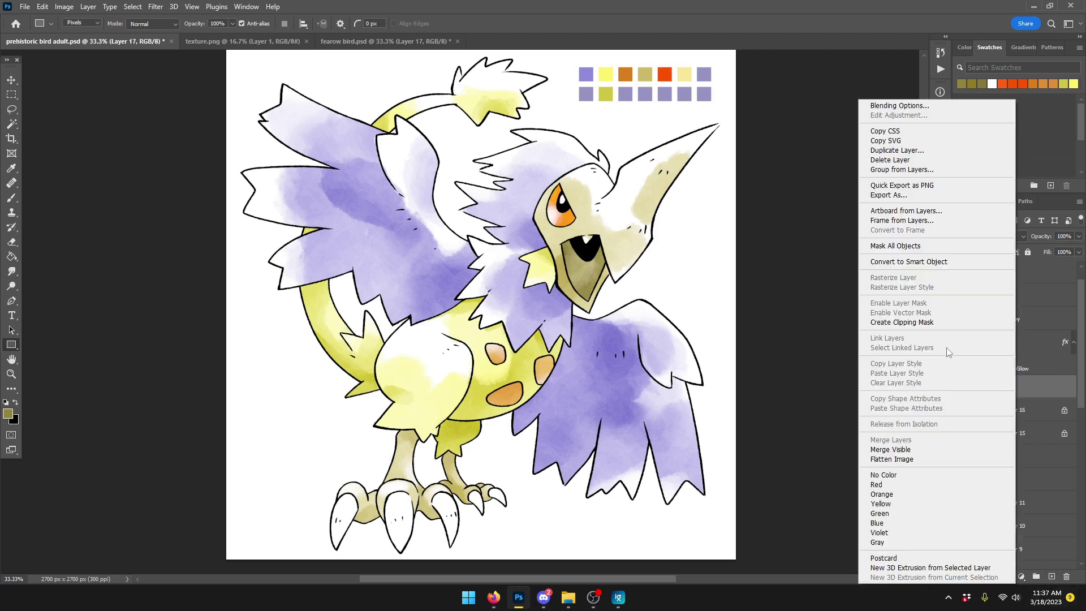
pyautogui.click(930, 322)
pyautogui.click(1004, 236)
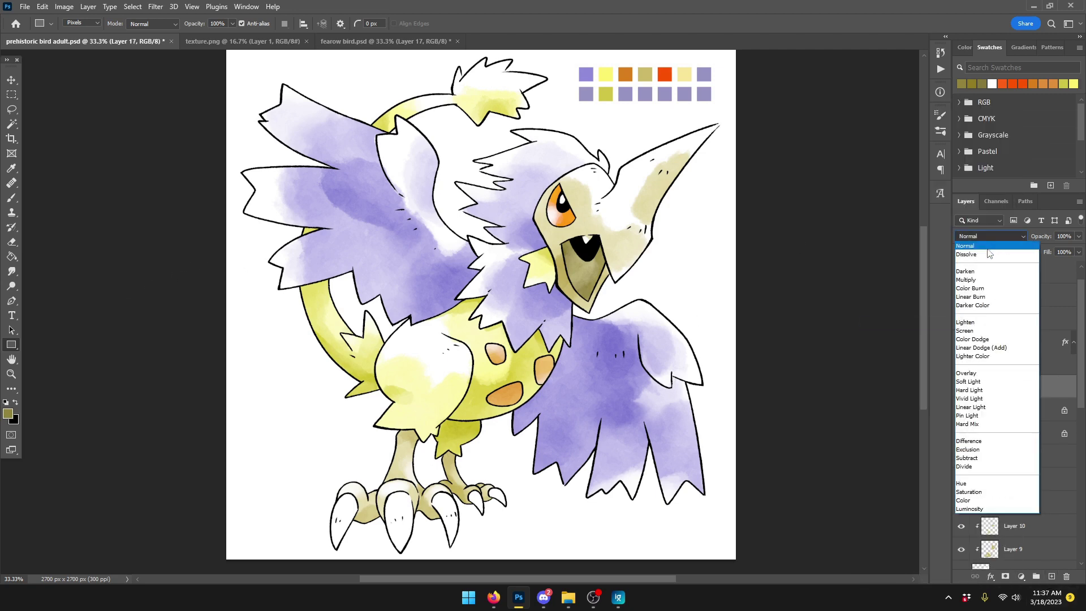
pyautogui.click(977, 280)
pyautogui.click(15, 403)
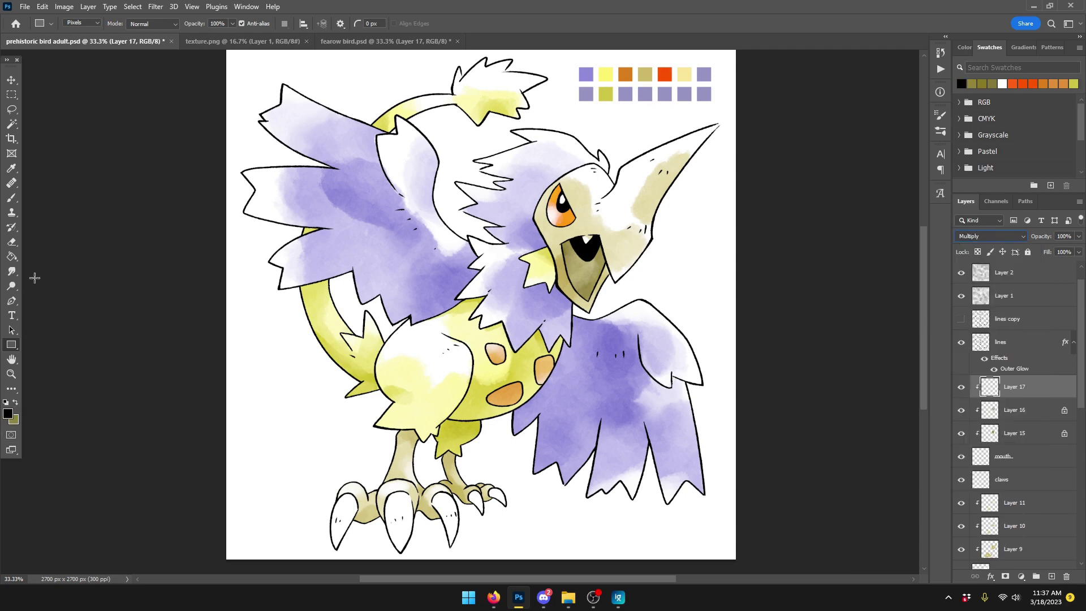
pyautogui.click(11, 198)
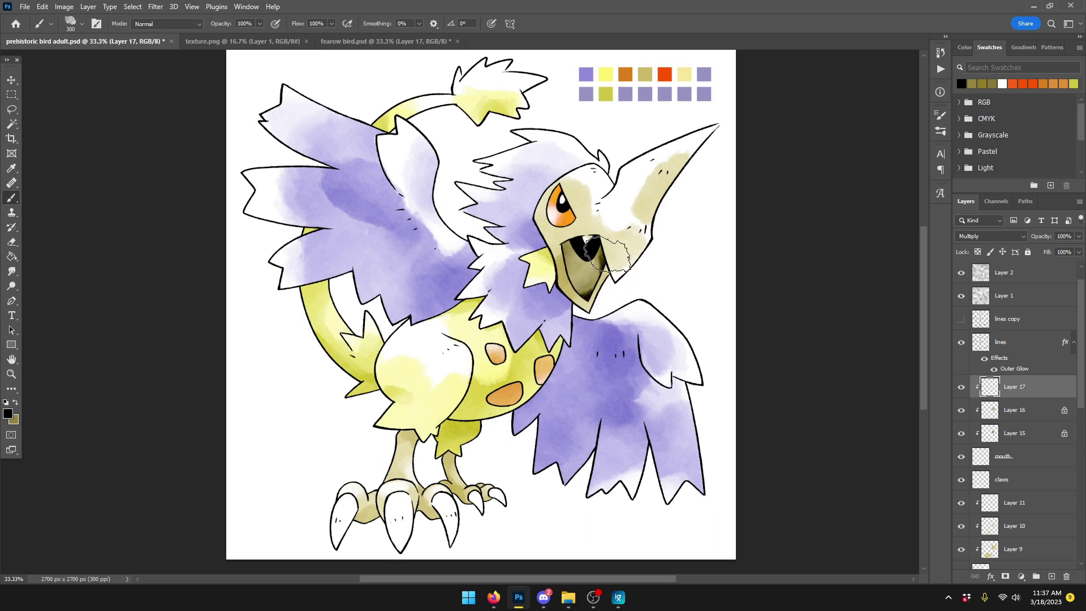
# Step: Brush black shading inside the mouth, tidy it, lower the layer to 67% opacity, and save
pyautogui.moveTo(607, 254)
pyautogui.mouseDown()
pyautogui.moveTo(560, 255)
pyautogui.moveTo(576, 257)
pyautogui.mouseUp()
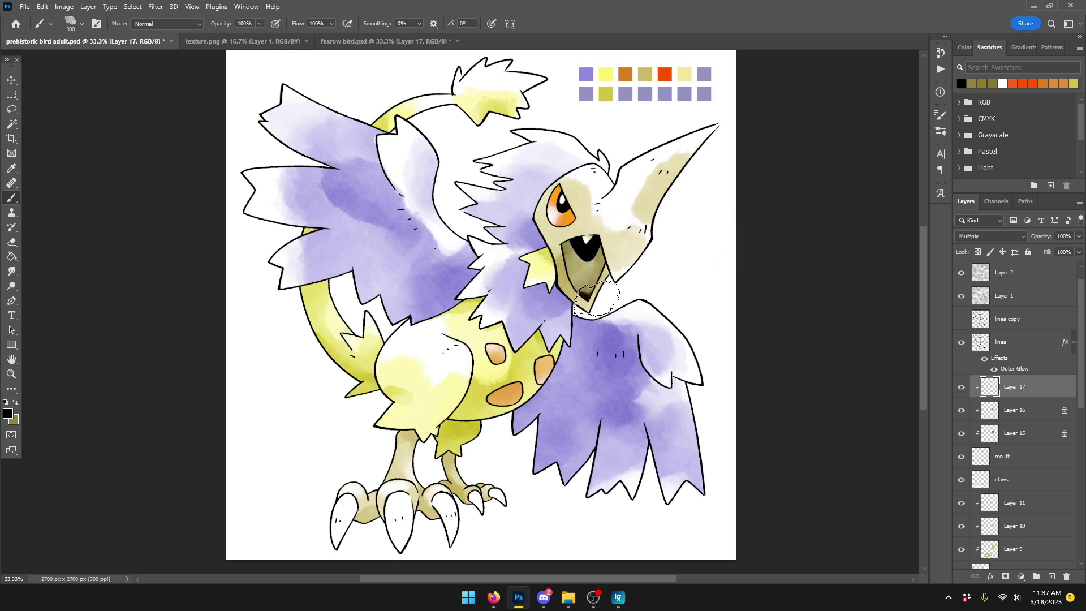
pyautogui.moveTo(596, 298)
pyautogui.mouseDown()
pyautogui.moveTo(611, 285)
pyautogui.moveTo(580, 306)
pyautogui.moveTo(599, 299)
pyautogui.mouseUp()
pyautogui.press('e')
pyautogui.moveTo(580, 297)
pyautogui.mouseDown()
pyautogui.moveTo(618, 270)
pyautogui.moveTo(572, 270)
pyautogui.moveTo(585, 276)
pyautogui.mouseUp()
pyautogui.moveTo(1037, 237)
pyautogui.mouseDown()
pyautogui.moveTo(961, 250)
pyautogui.moveTo(984, 247)
pyautogui.mouseUp()
pyautogui.hotkey('ctrl', 's')
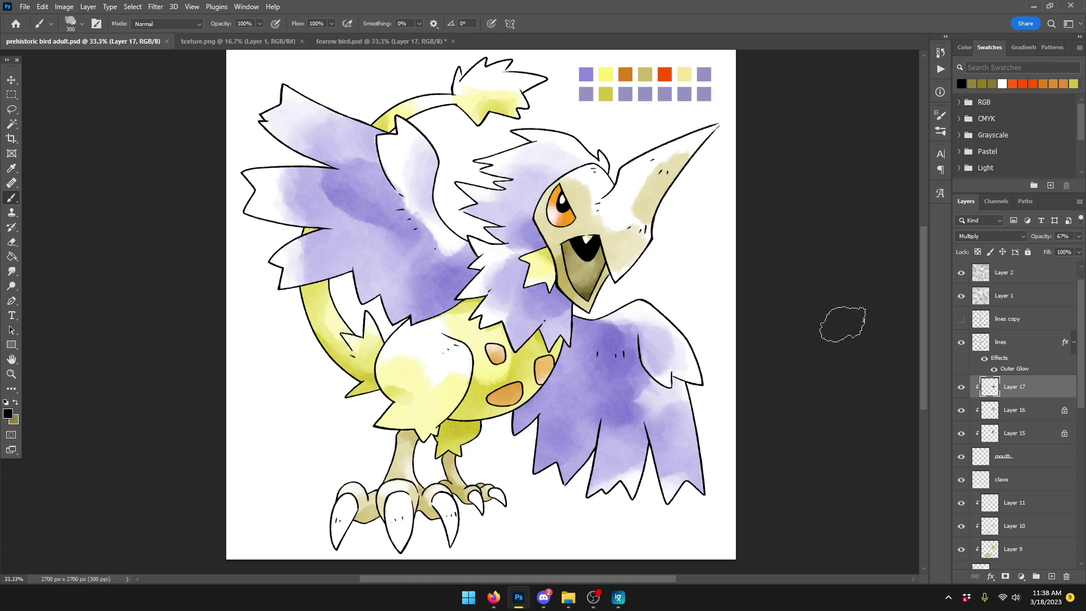
# Step: Set the eraser to 100% strength with a smaller size, and zoom in on the beak
pyautogui.click(14, 241)
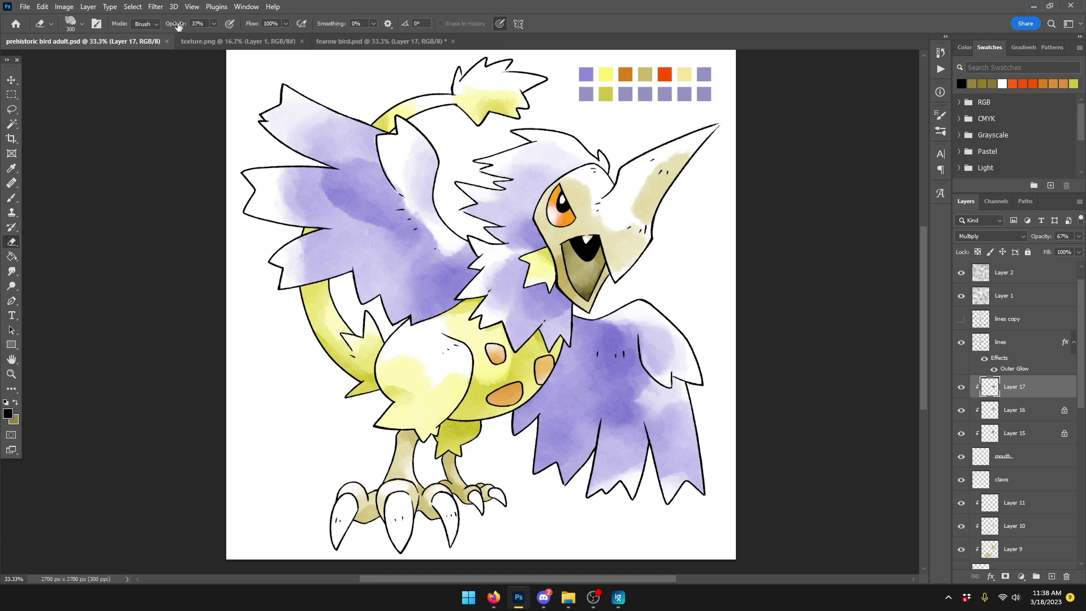
pyautogui.moveTo(178, 24); pyautogui.dragTo(469, 53)
pyautogui.press('[')
pyautogui.press('[')
pyautogui.press('[')
pyautogui.press('[')
pyautogui.press('[')
pyautogui.press('[')
pyautogui.press('[')
pyautogui.scroll(-5, 1022, 448)
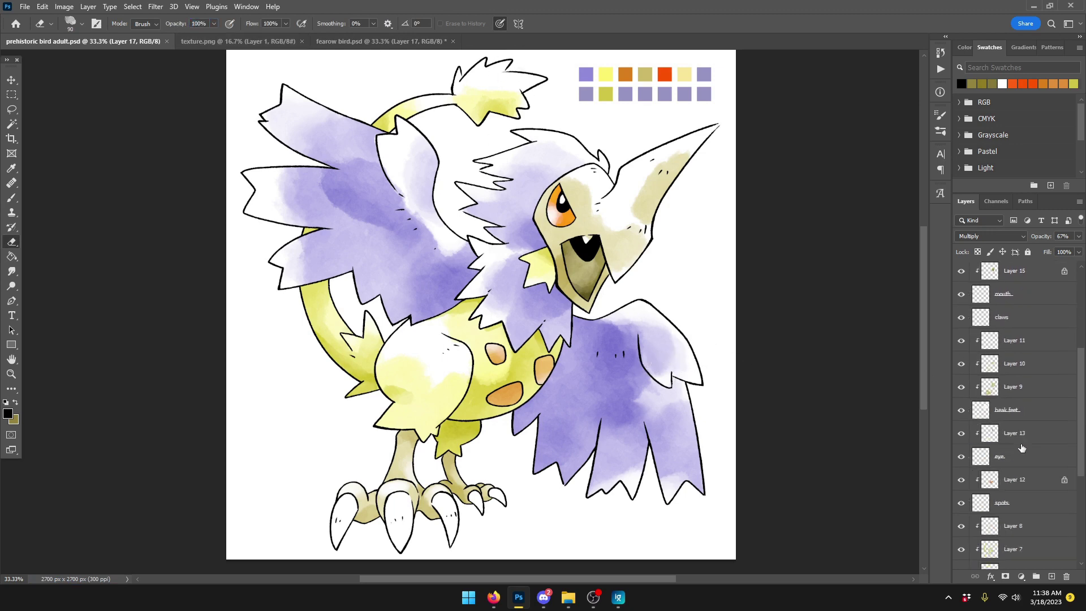
pyautogui.scroll(-4, 1021, 447)
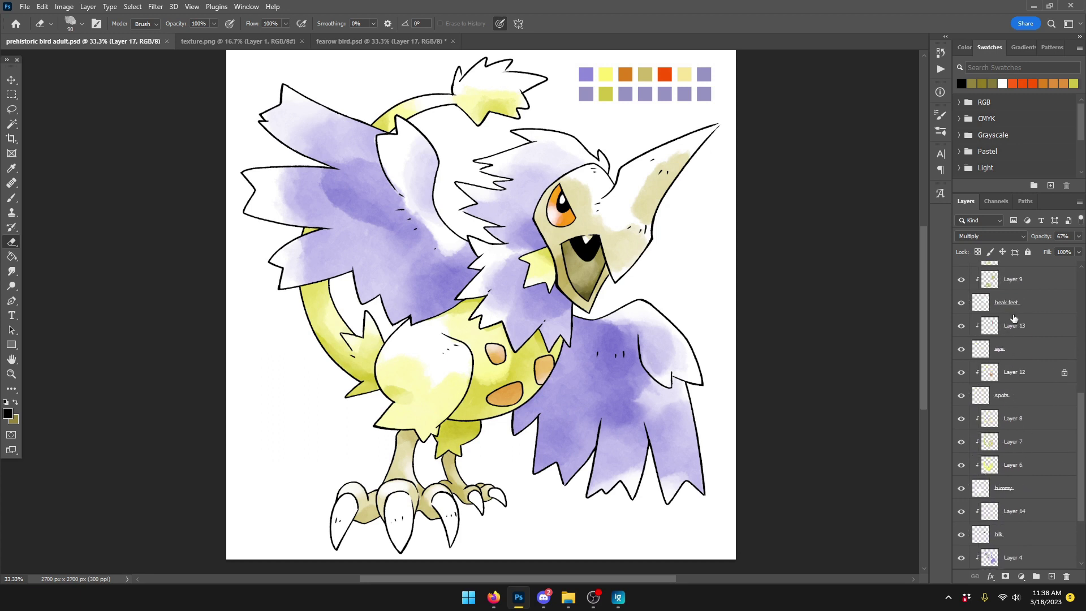
pyautogui.click(1013, 283)
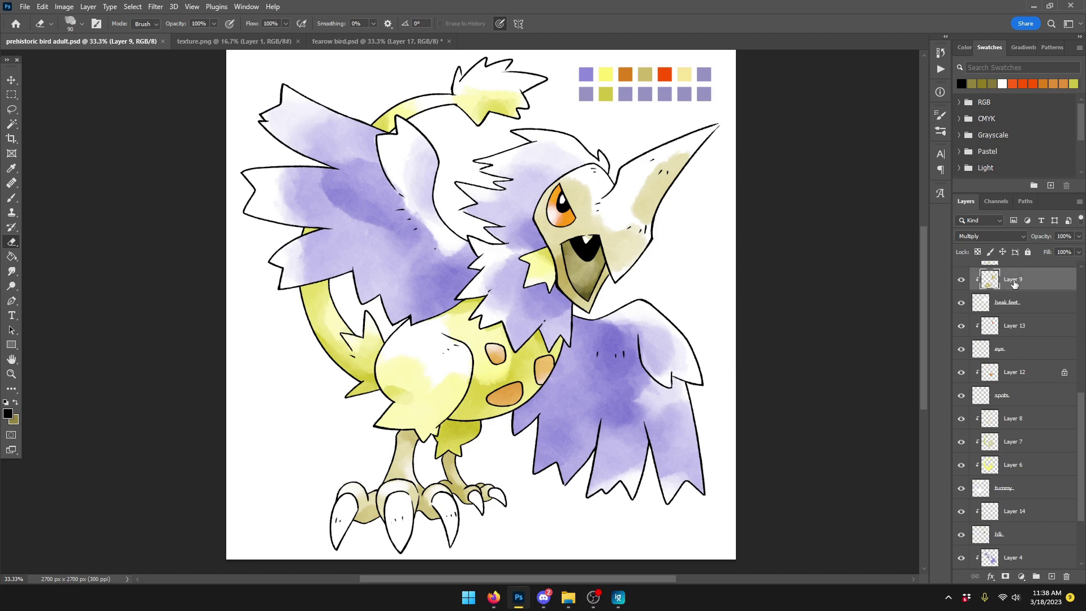
pyautogui.hotkey('ctrl', '+')
pyautogui.hotkey('ctrl', 'shift', 'alt', 'n')
pyautogui.hotkey('ctrl', 'shift', 'alt', 'n')
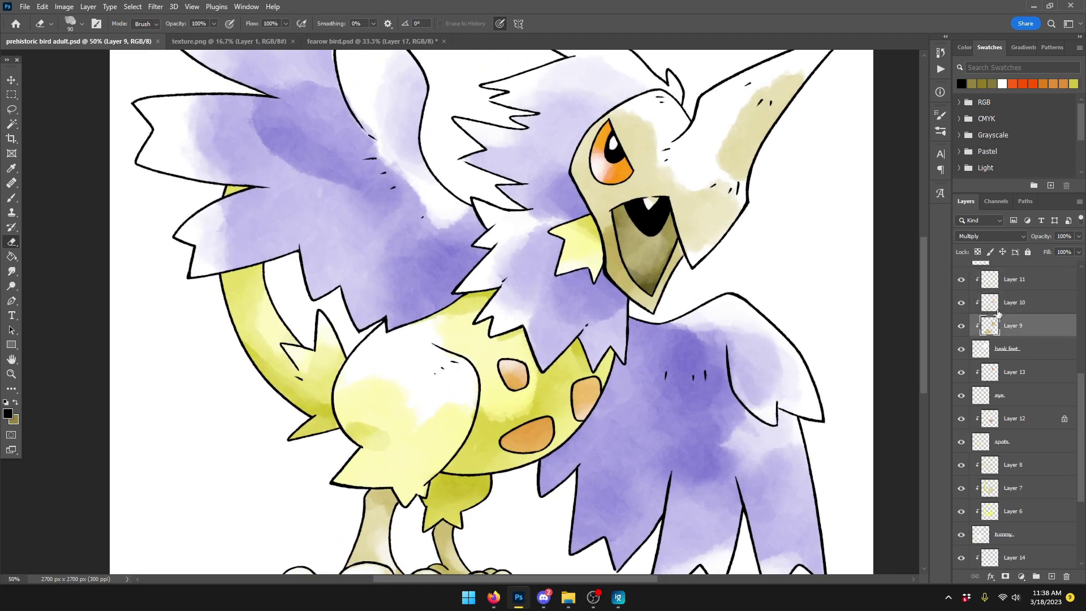
# Step: Erase stray colour along the lower beak's inner edge on Layer 10, then save and recheck
pyautogui.click(1000, 310)
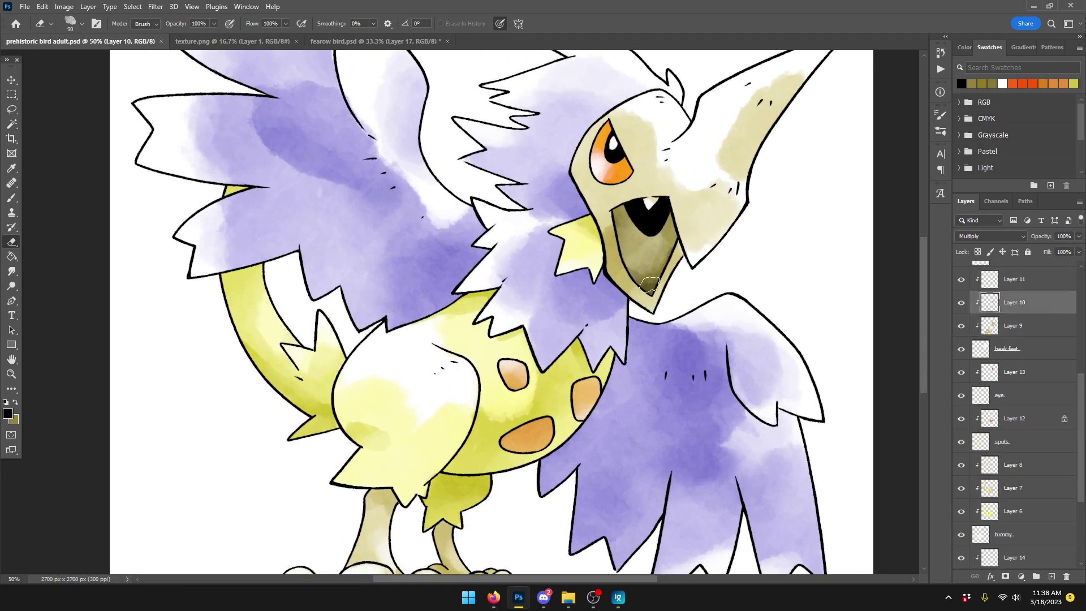
pyautogui.moveTo(636, 283)
pyautogui.mouseDown()
pyautogui.moveTo(648, 291)
pyautogui.moveTo(618, 248)
pyautogui.mouseUp()
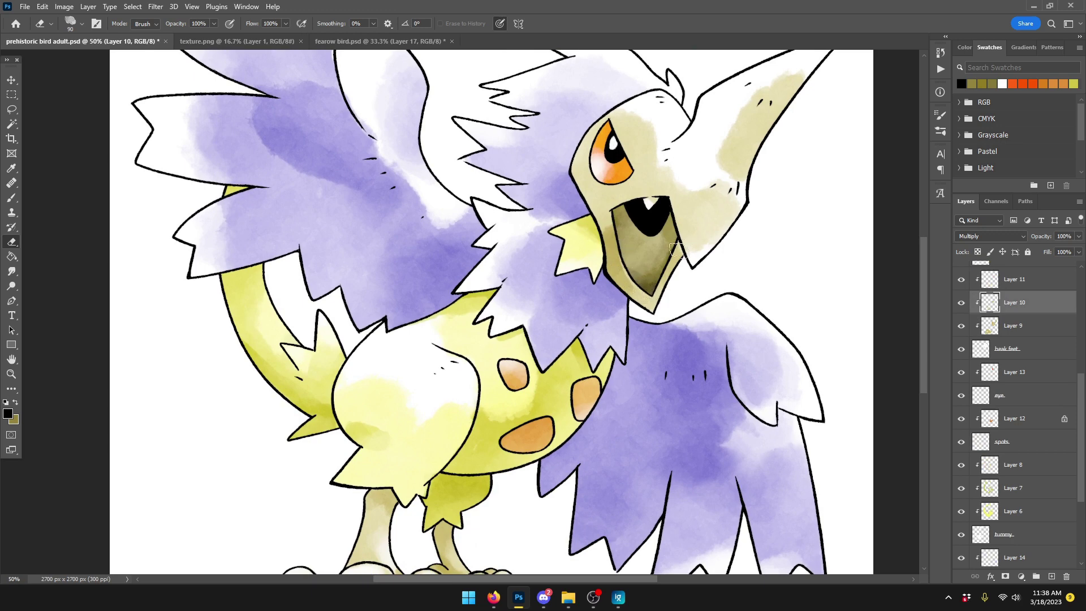
pyautogui.click(1015, 328)
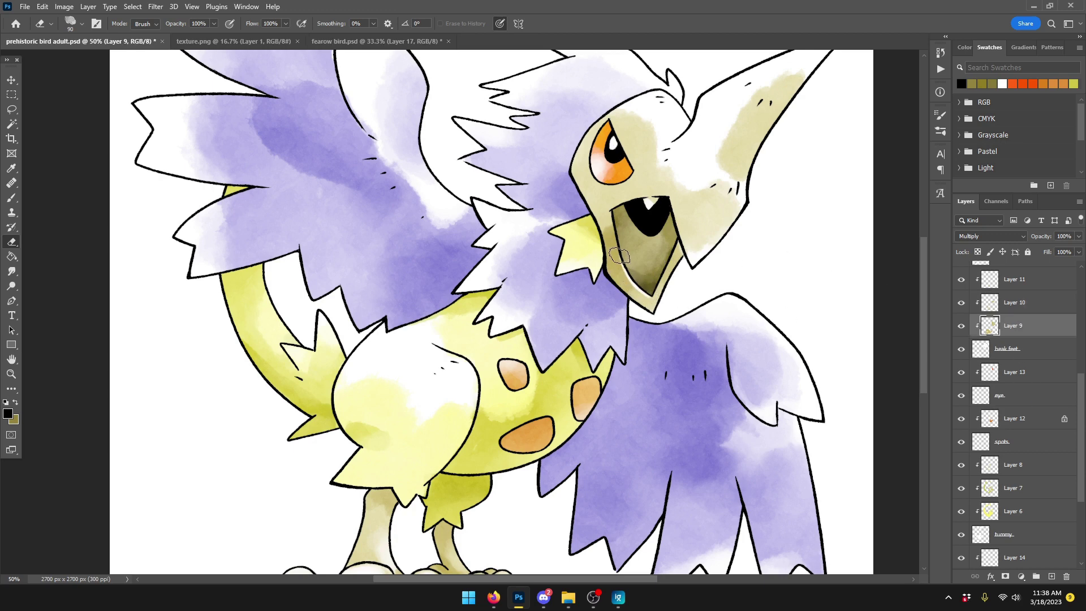
pyautogui.hotkey('ctrl', '-')
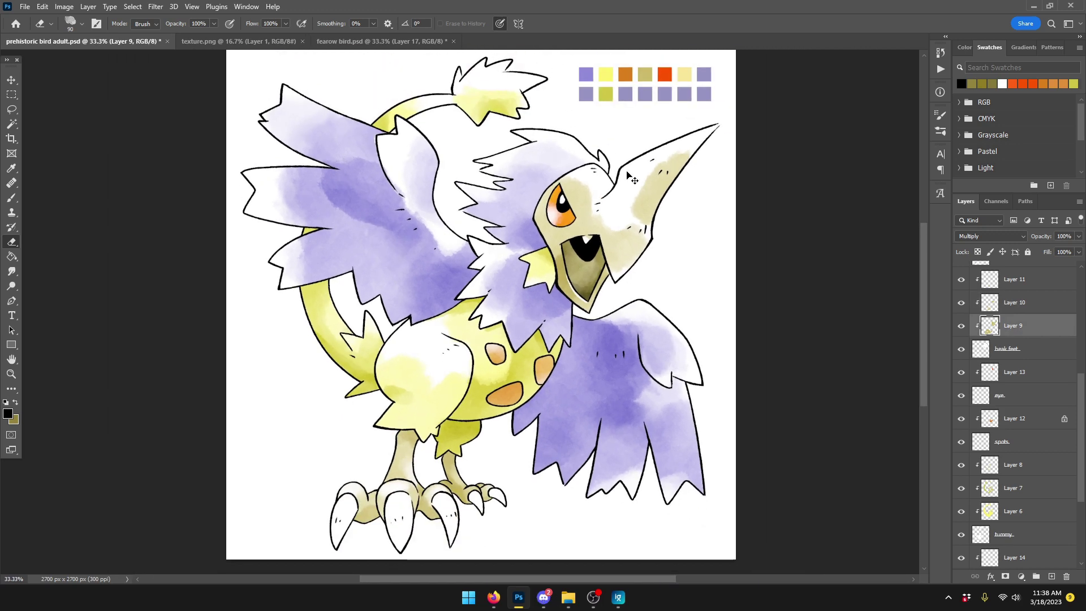
pyautogui.hotkey('ctrl', 's')
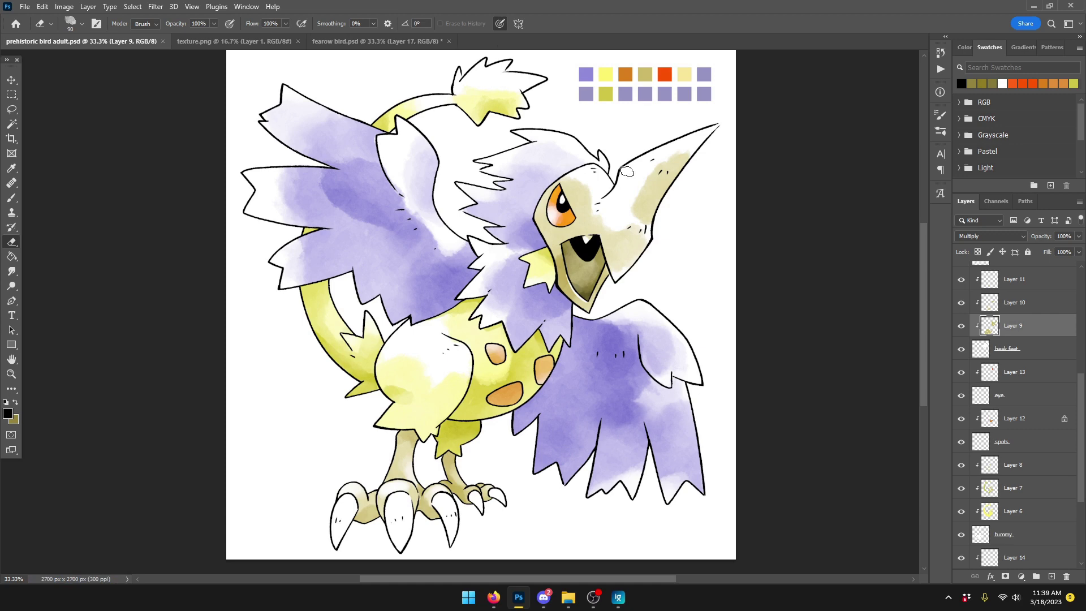
pyautogui.hotkey('ctrl', '+')
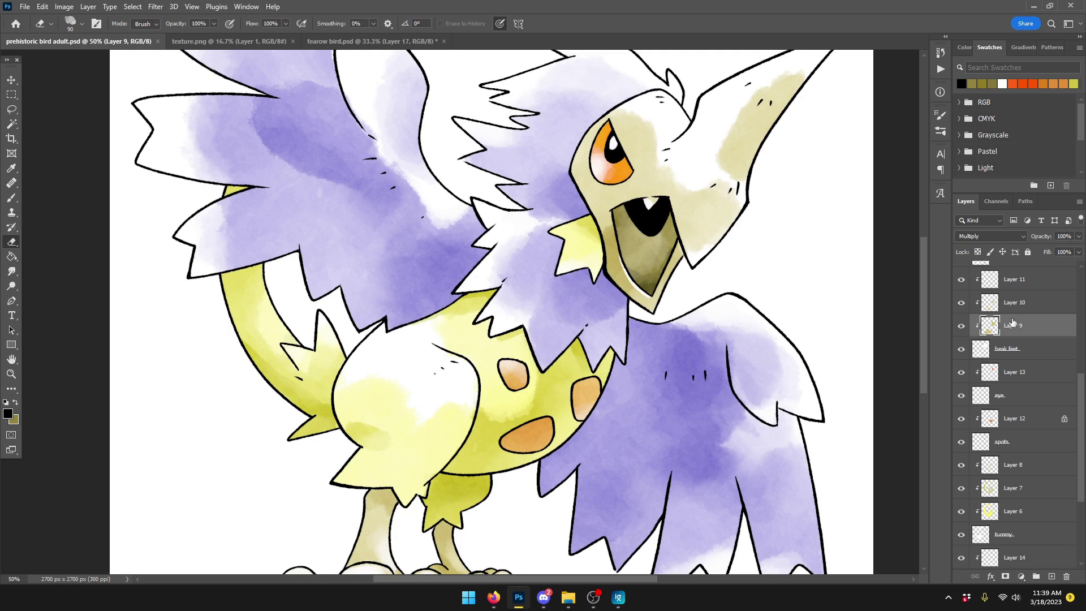
pyautogui.click(1021, 304)
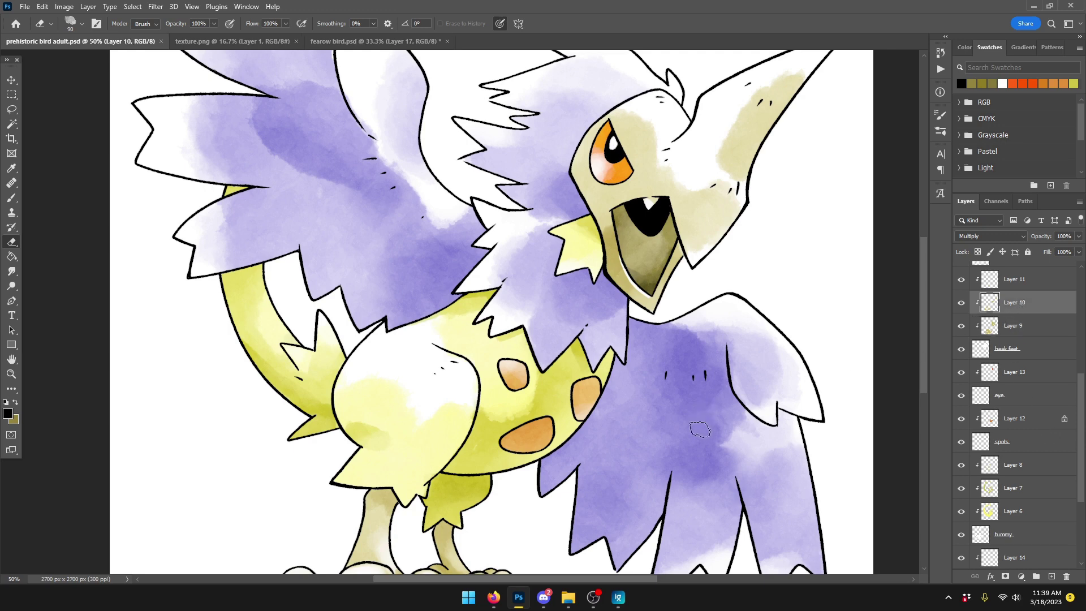
pyautogui.hotkey('ctrl', '-')
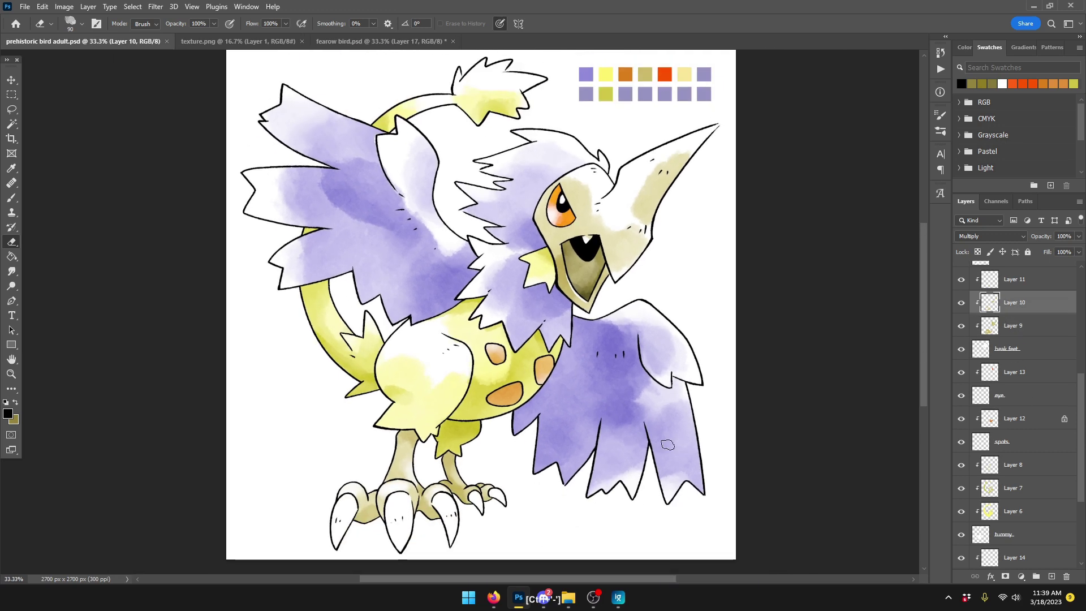
pyautogui.scroll(2, 668, 445)
pyautogui.scroll(5, 1000, 436)
# Step: Refill a lavender square on palette Layer 5 with the beak's olive (#93843d) using the Paint Bucket
pyautogui.click(1036, 278)
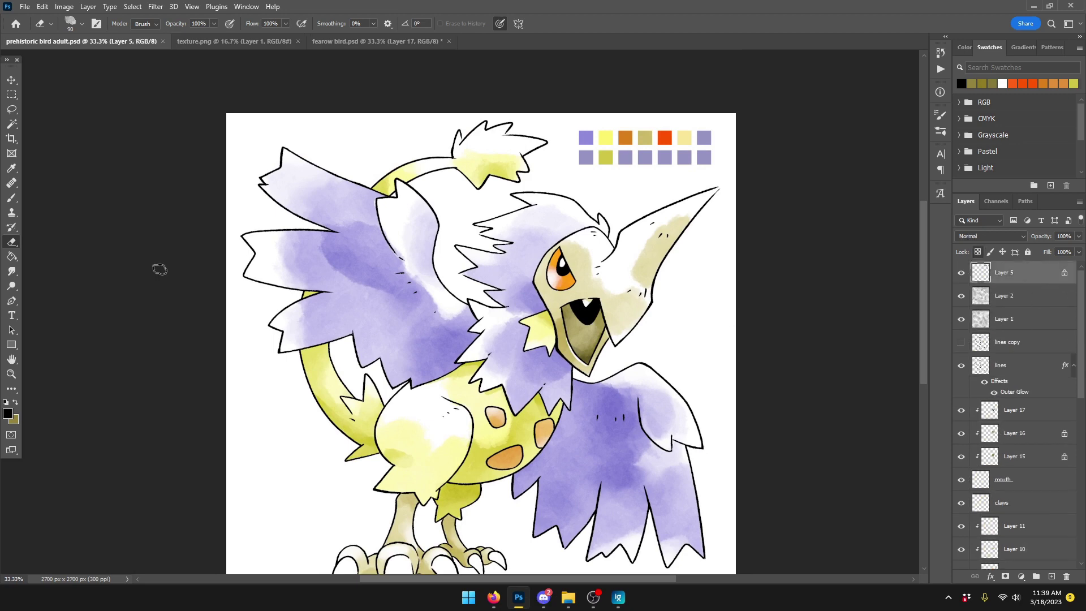
pyautogui.click(10, 257)
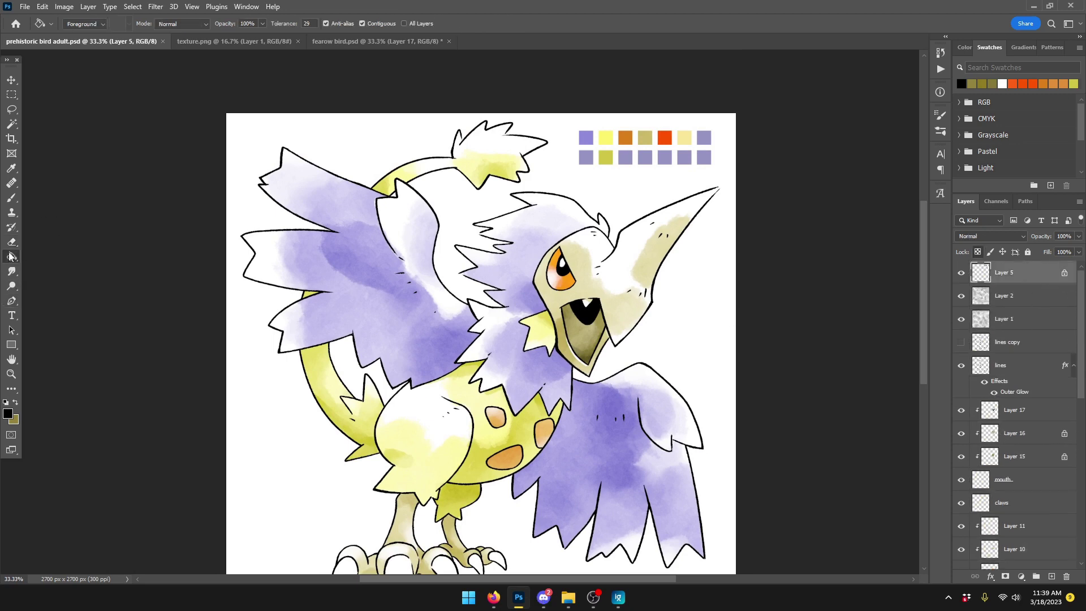
pyautogui.click(644, 163)
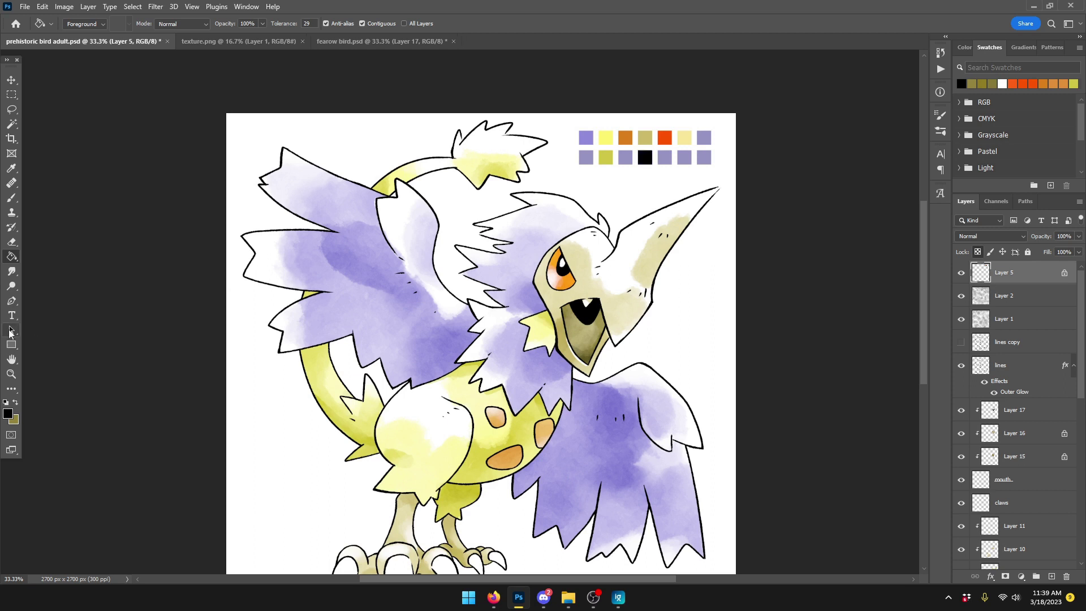
pyautogui.keyDown('alt'); pyautogui.click(645, 254); pyautogui.keyUp('alt')
pyautogui.click(645, 161)
# Step: Set the foreground colour to the khaki palette swatch
pyautogui.click(9, 414)
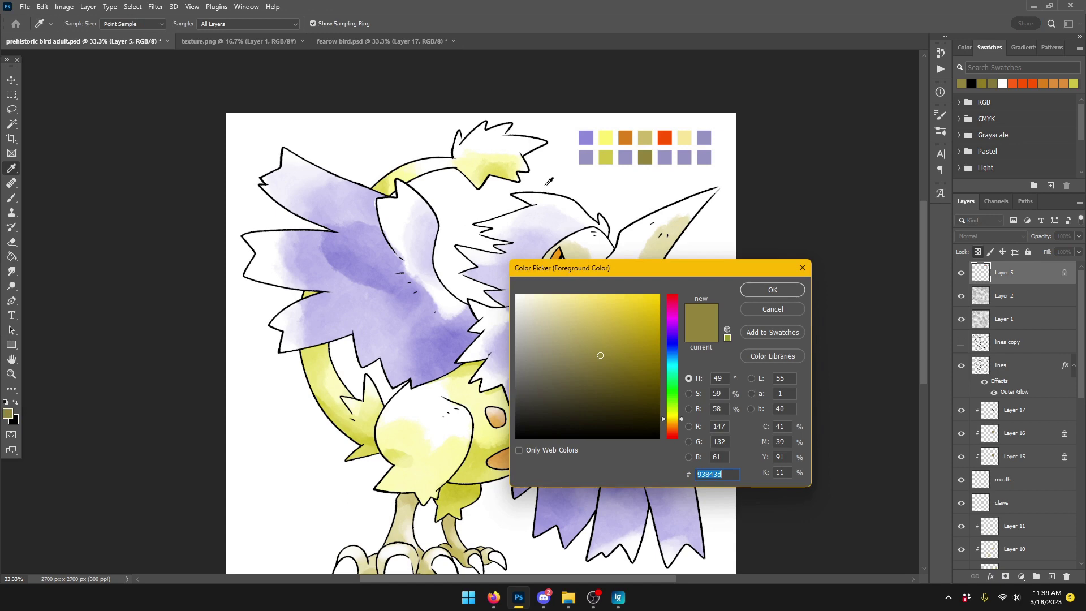
pyautogui.click(646, 137)
pyautogui.click(787, 289)
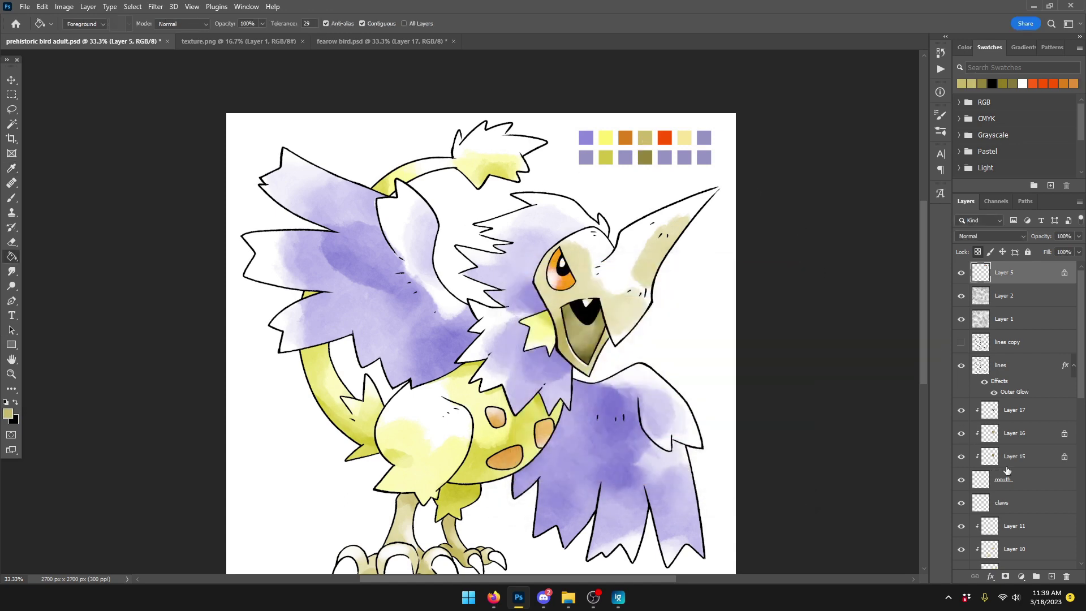
pyautogui.scroll(-6, 1006, 469)
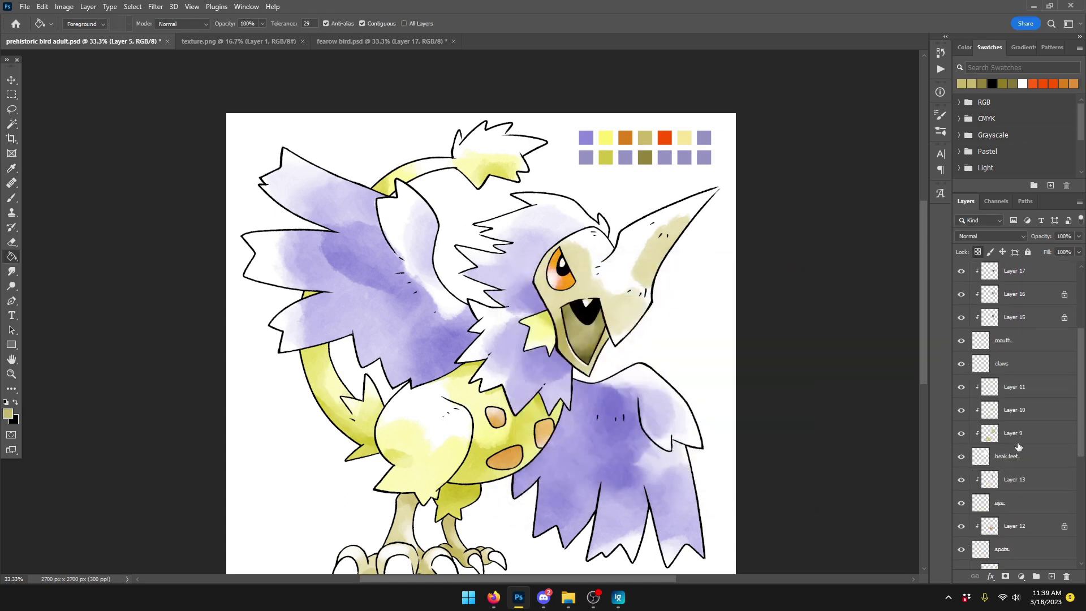
# Step: Switch between Layers 9 and 10 and save the illustration
pyautogui.click(1017, 436)
pyautogui.click(11, 197)
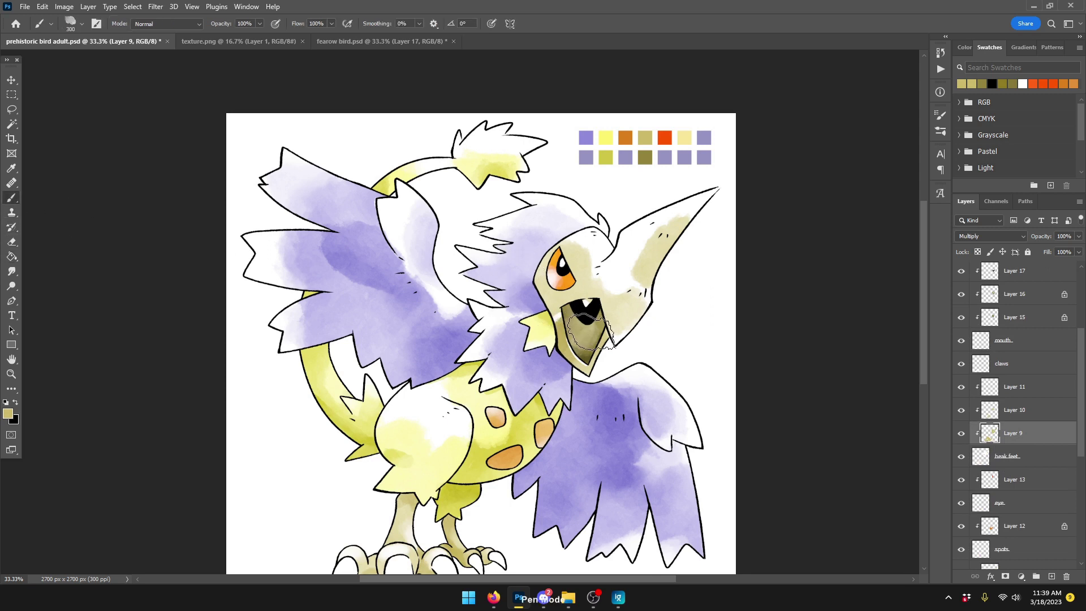
pyautogui.click(1018, 411)
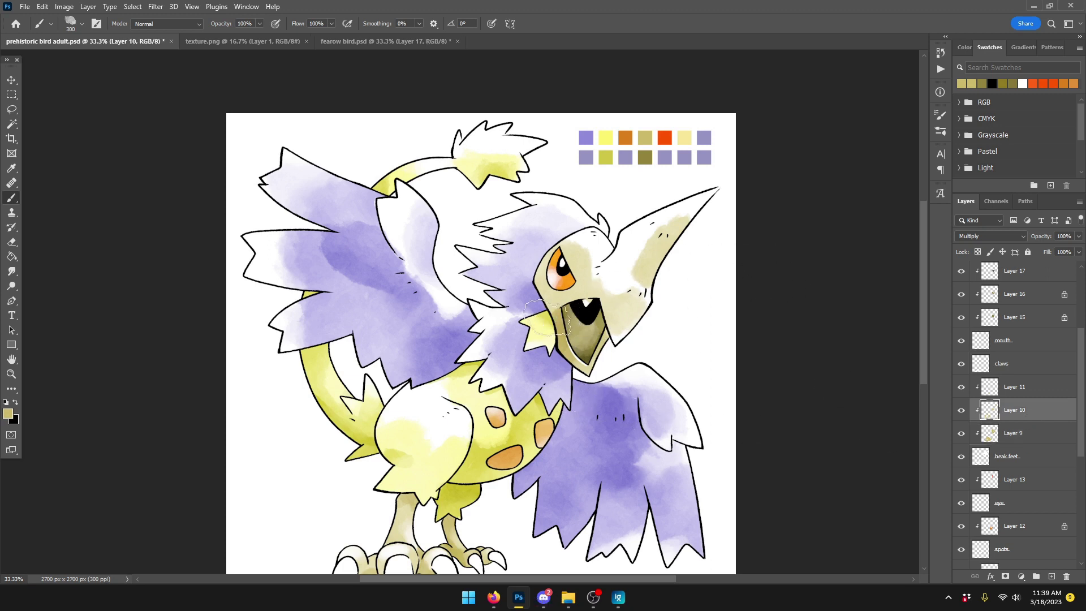
pyautogui.press('e')
pyautogui.hotkey('ctrl', 's')
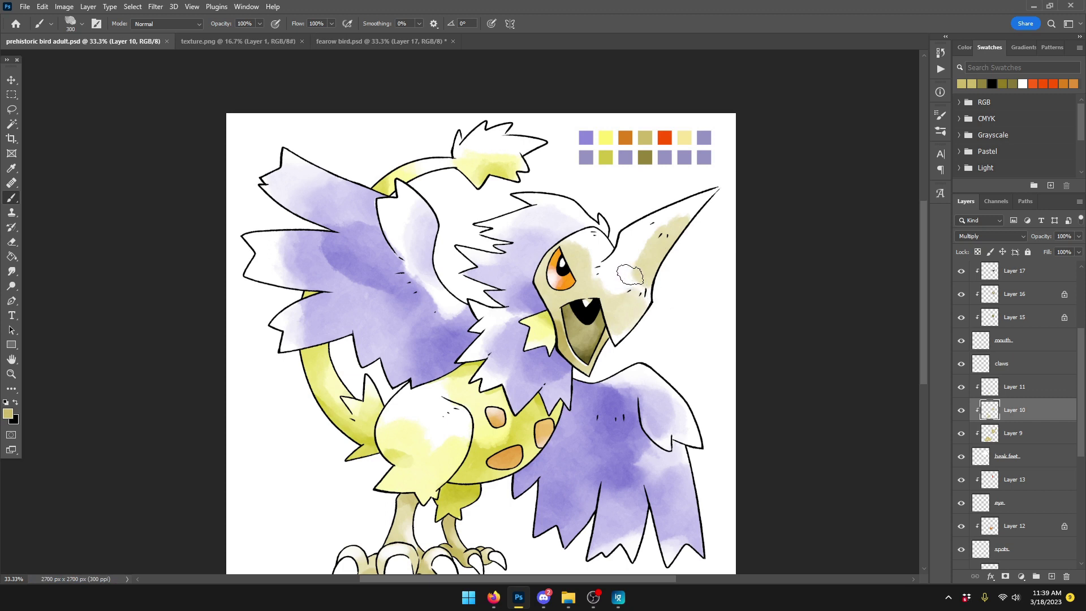
# Step: Soften the upper beak's tan shading on Layer 9 with a 600 px eraser at 25% opacity
pyautogui.click(11, 241)
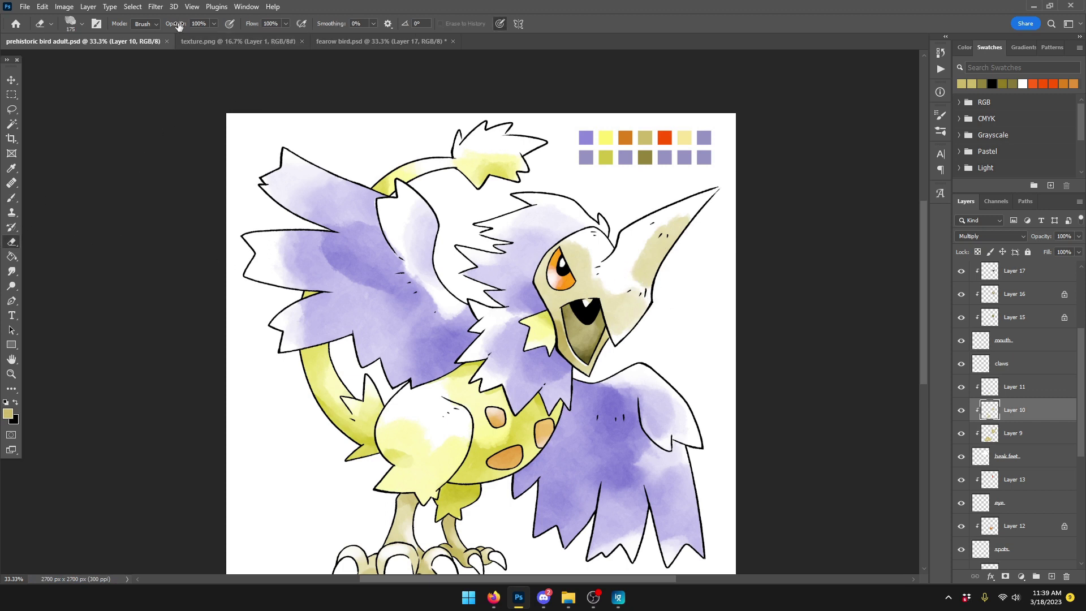
pyautogui.moveTo(177, 26); pyautogui.dragTo(142, 21)
pyautogui.press(']')
pyautogui.press(']')
pyautogui.press(']')
pyautogui.press(']')
pyautogui.press(']')
pyautogui.press(']')
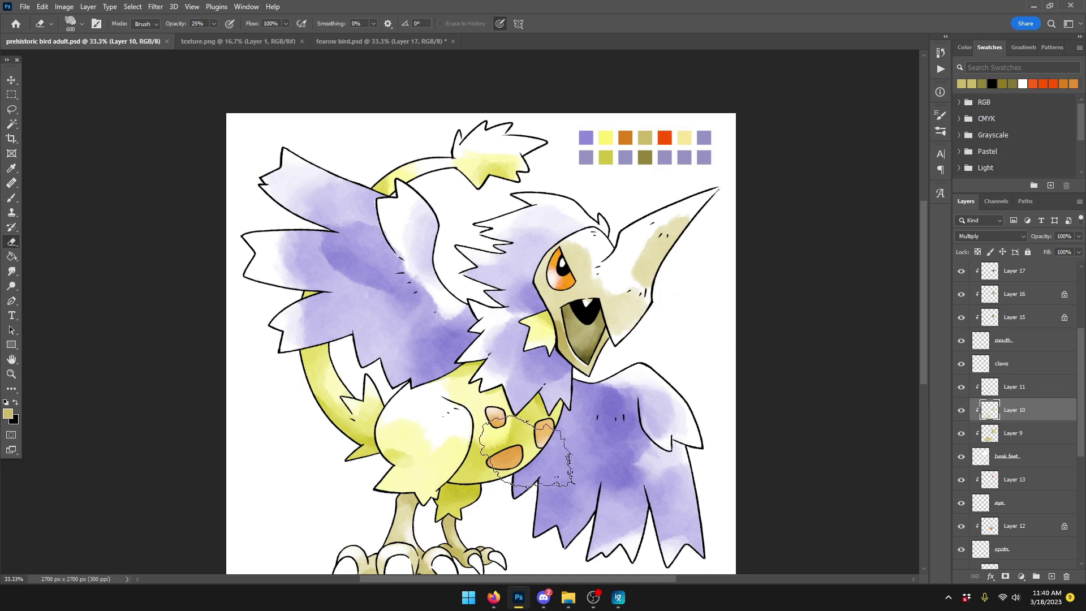
pyautogui.click(1015, 441)
pyautogui.moveTo(705, 204); pyautogui.dragTo(626, 250)
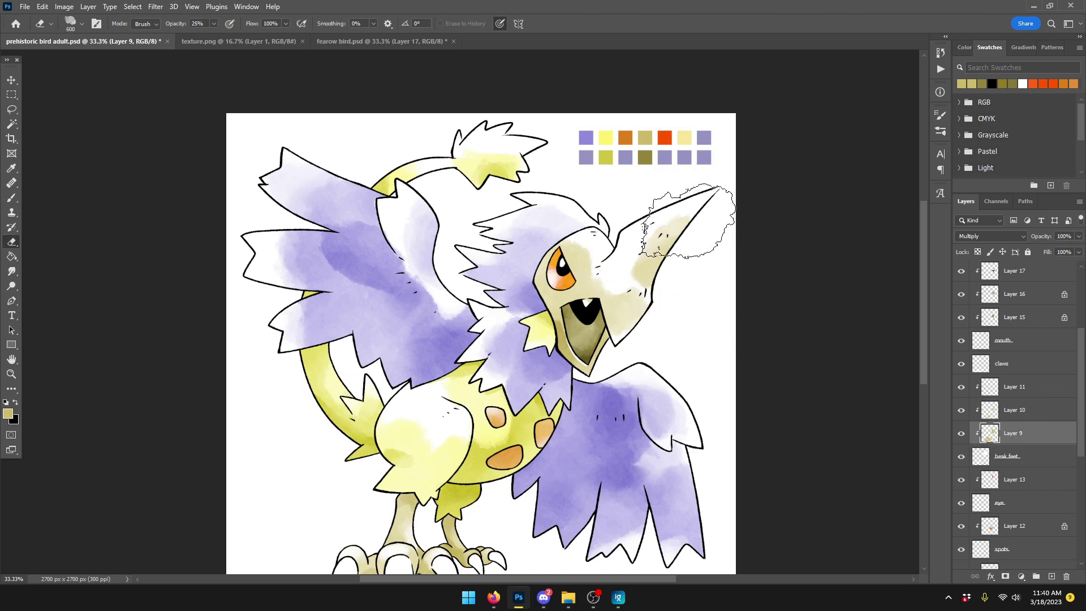
pyautogui.moveTo(687, 221); pyautogui.dragTo(684, 208)
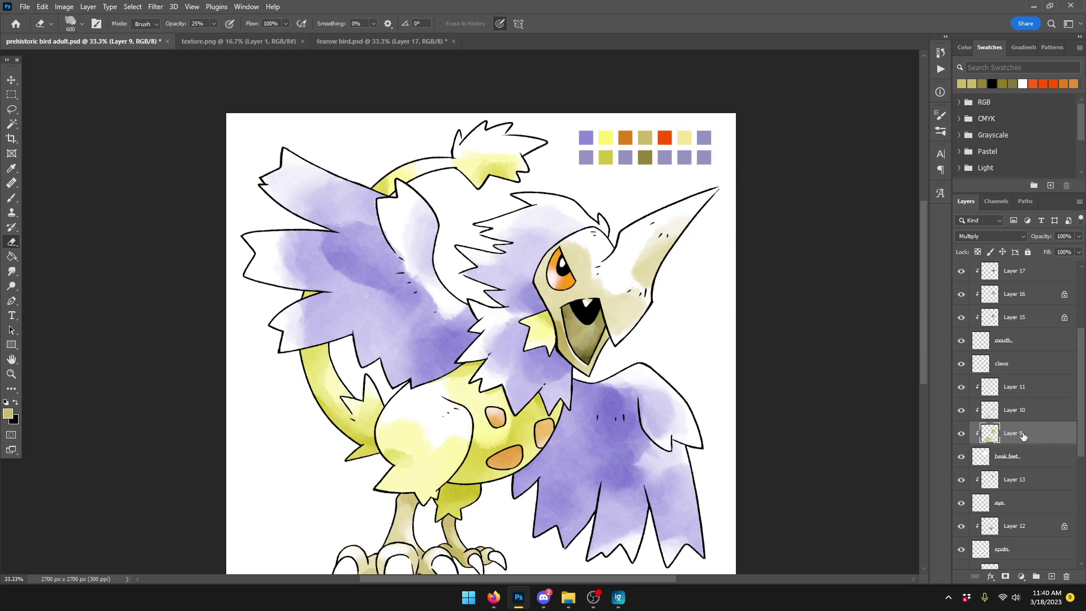
pyautogui.click(11, 198)
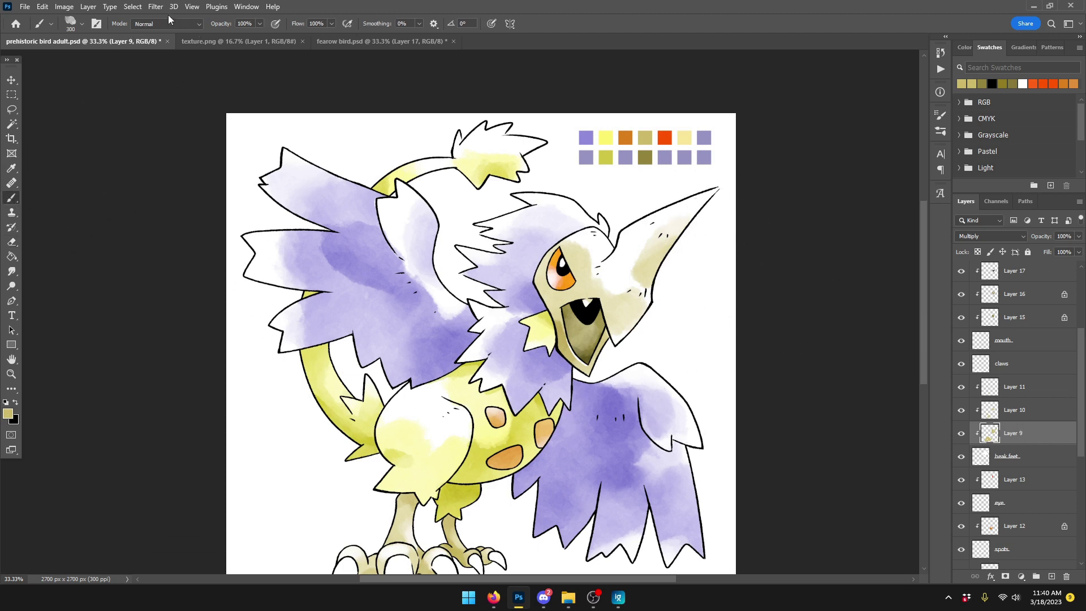
# Step: Set the brush to 19% opacity and size 800, save, and check the whole bird zoomed out
pyautogui.moveTo(224, 25); pyautogui.dragTo(188, 25)
pyautogui.press(']')
pyautogui.press(']')
pyautogui.press(']')
pyautogui.press(']')
pyautogui.press(']')
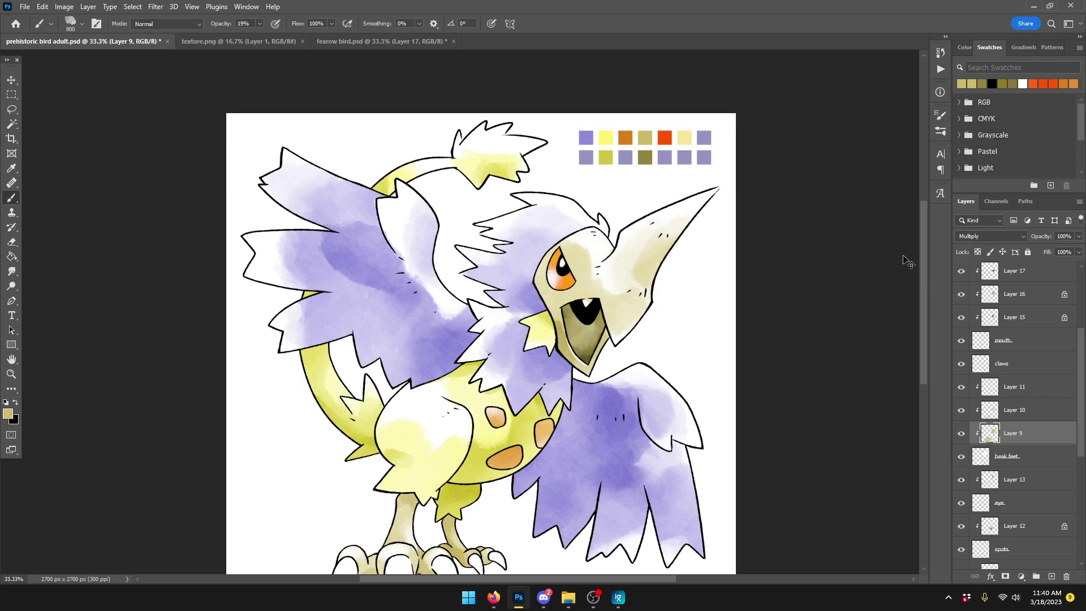
pyautogui.hotkey('ctrl', 's')
pyautogui.hotkey('ctrl', 's')
pyautogui.hotkey('ctrl', '-')
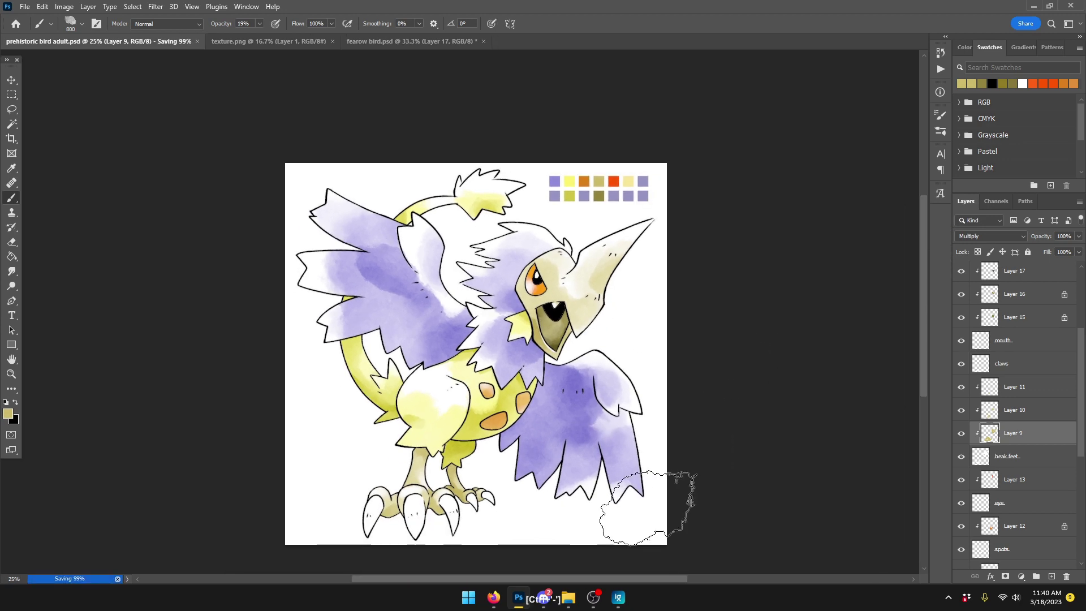
pyautogui.hotkey('ctrl', '+')
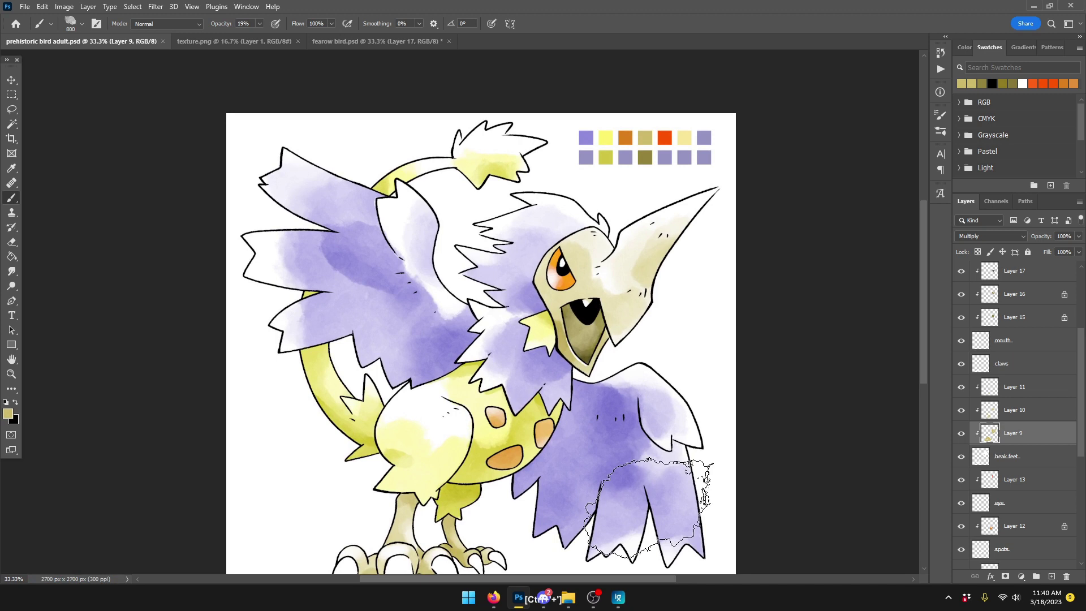
pyautogui.scroll(-2, 625, 394)
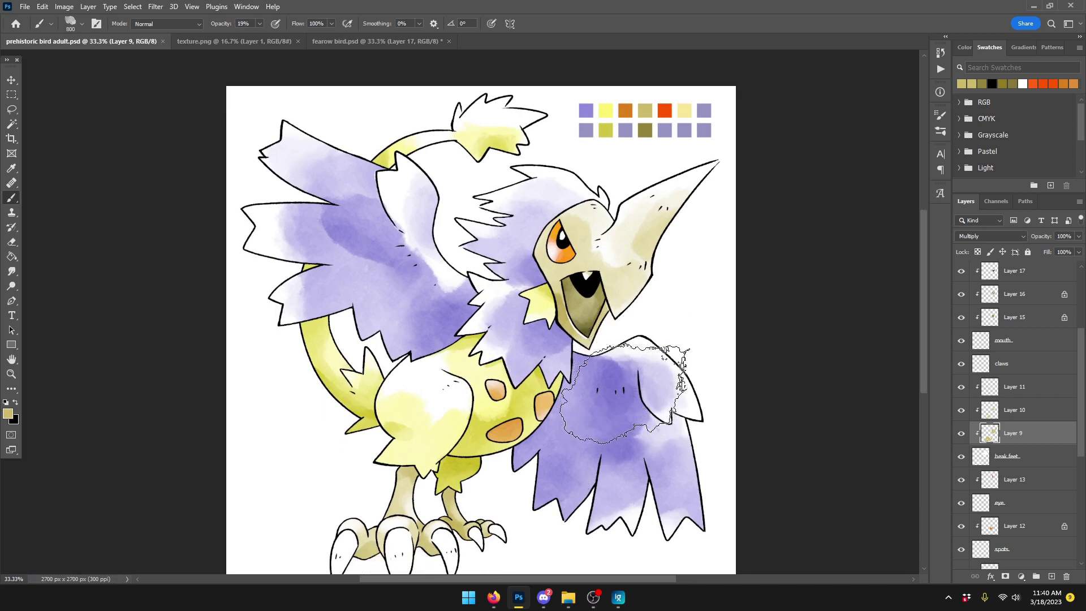
pyautogui.scroll(-2, 625, 393)
pyautogui.scroll(1, 624, 394)
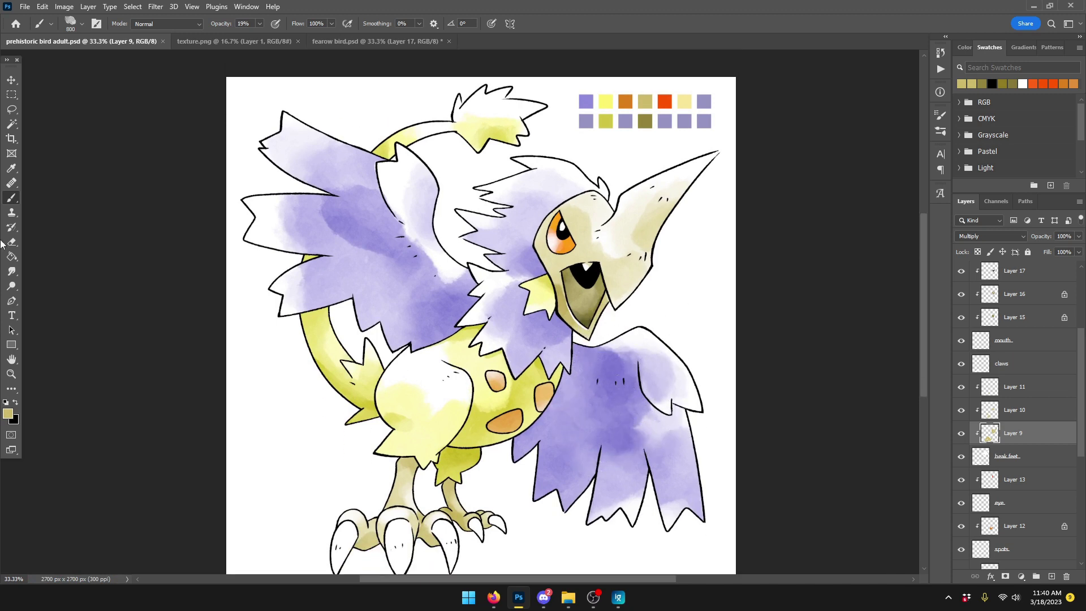
# Step: Smudge the yellow in the tail tuft on Layer 6 with a 175 brush, and save
pyautogui.click(11, 272)
pyautogui.scroll(-5, 988, 450)
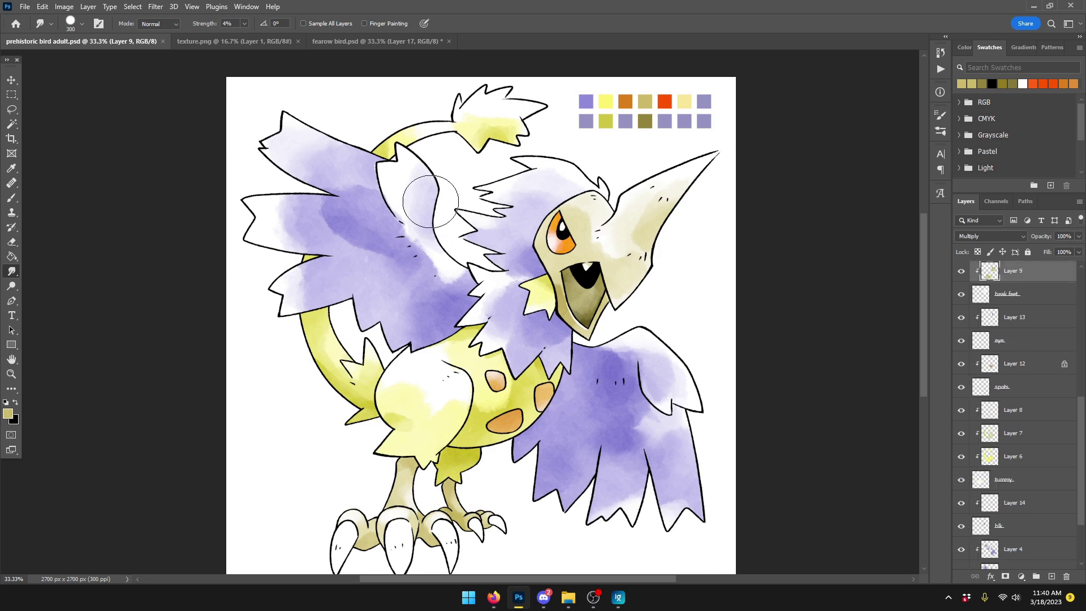
pyautogui.press('[')
pyautogui.press('[')
pyautogui.press('[')
pyautogui.click(1012, 453)
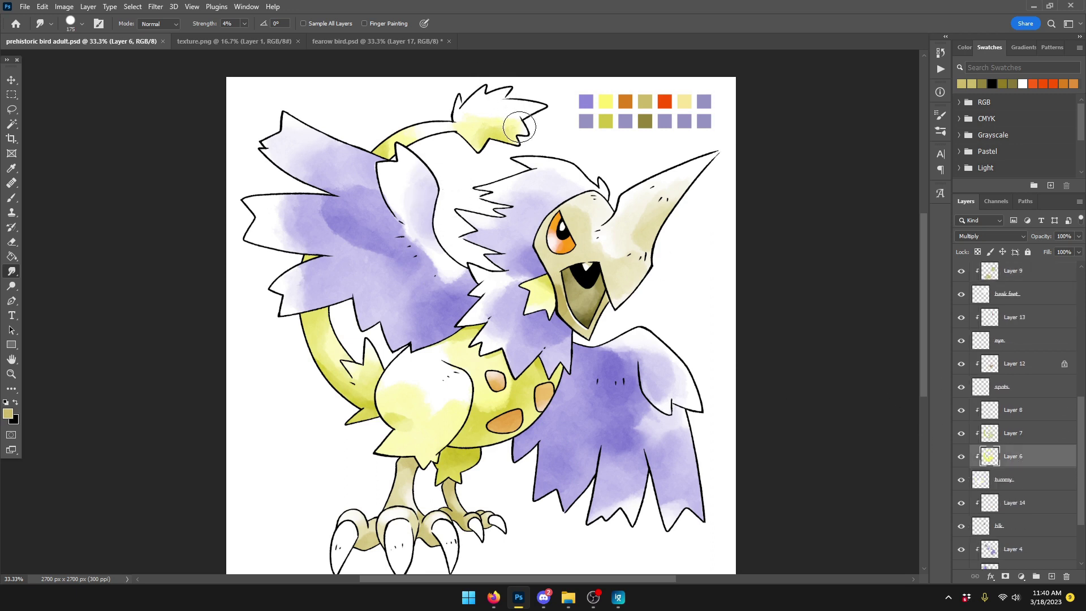
pyautogui.moveTo(519, 127); pyautogui.dragTo(503, 99)
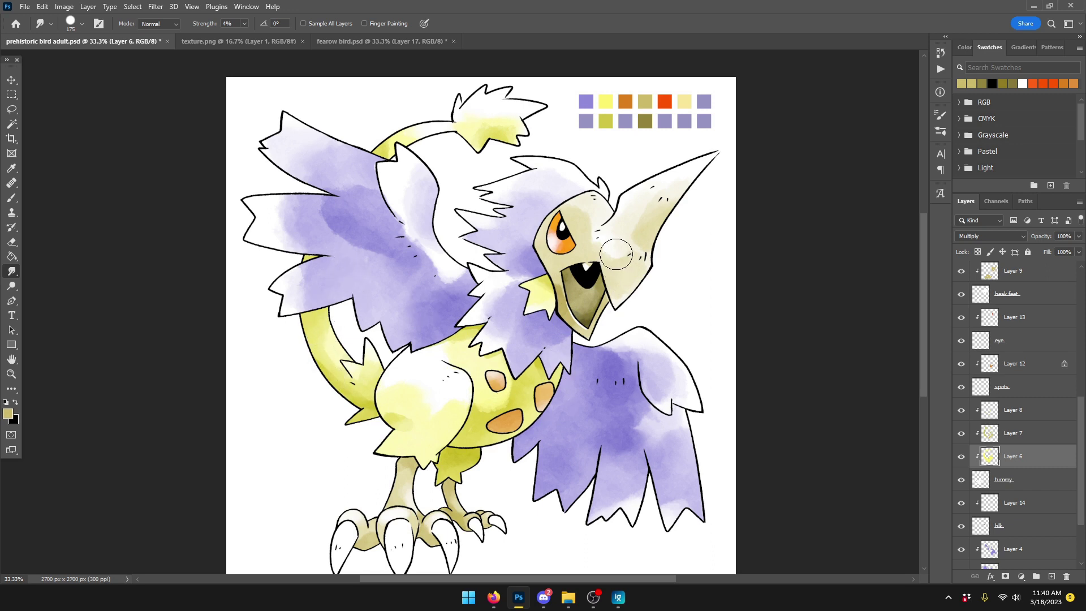
pyautogui.hotkey('ctrl', 's')
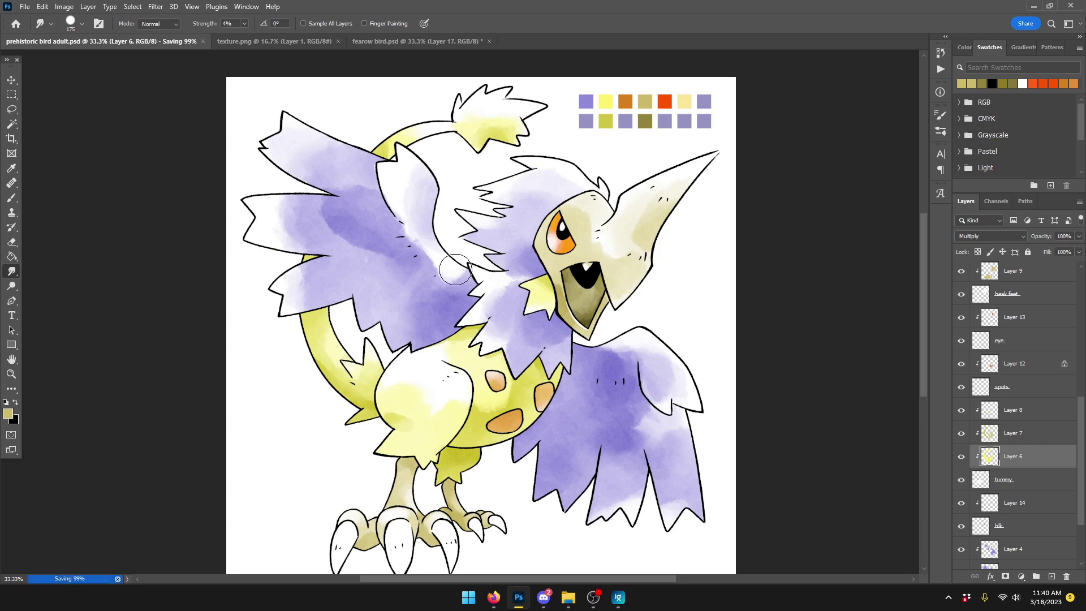
pyautogui.hotkey('ctrl', '-')
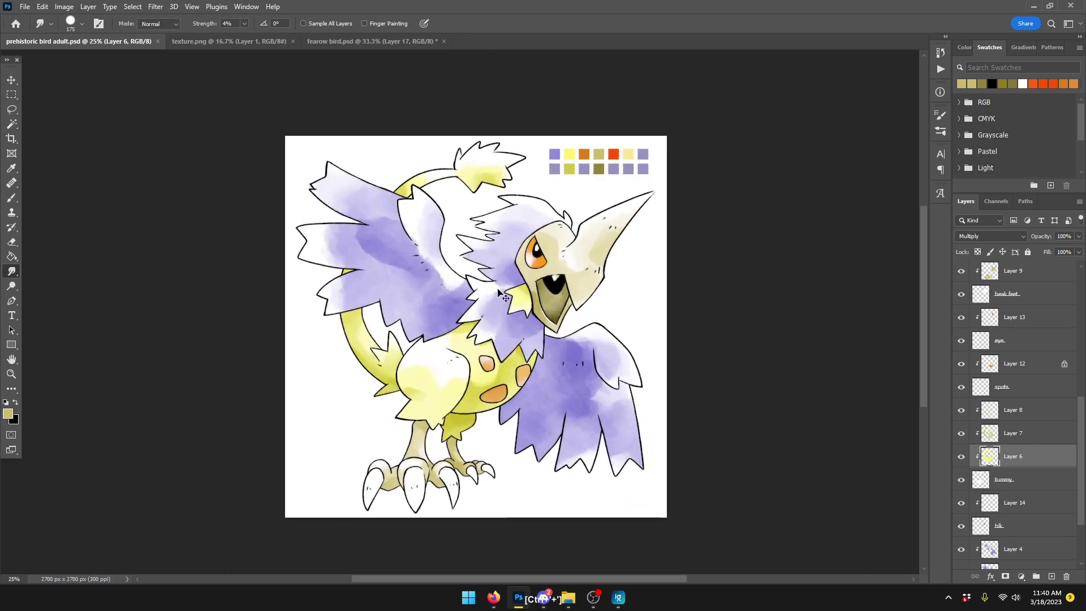
pyautogui.hotkey('ctrl', '+')
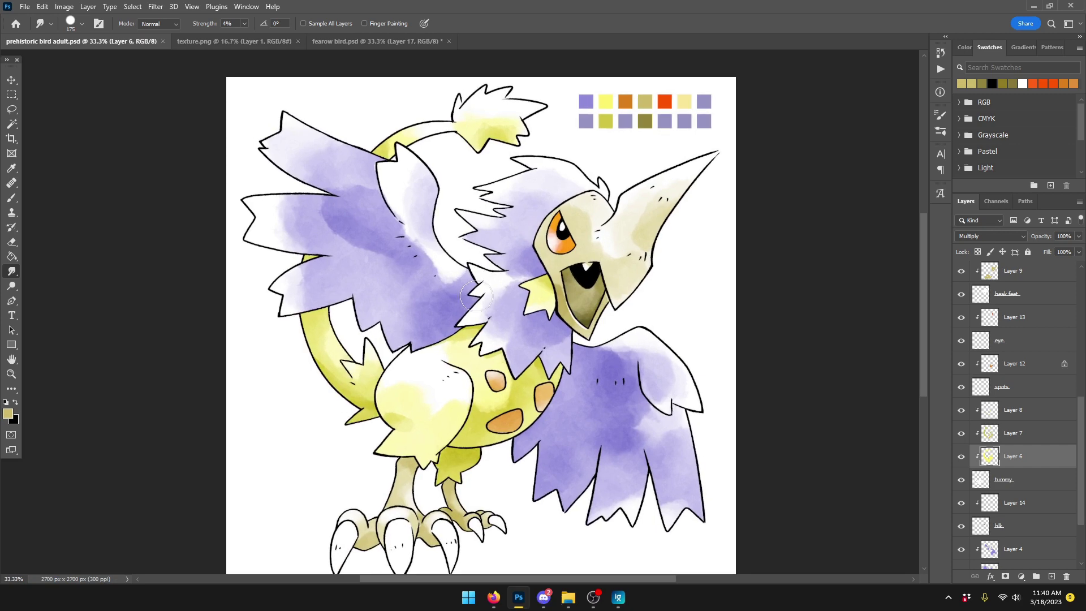
# Step: Compare the drawing against the fearow reference document
pyautogui.click(375, 41)
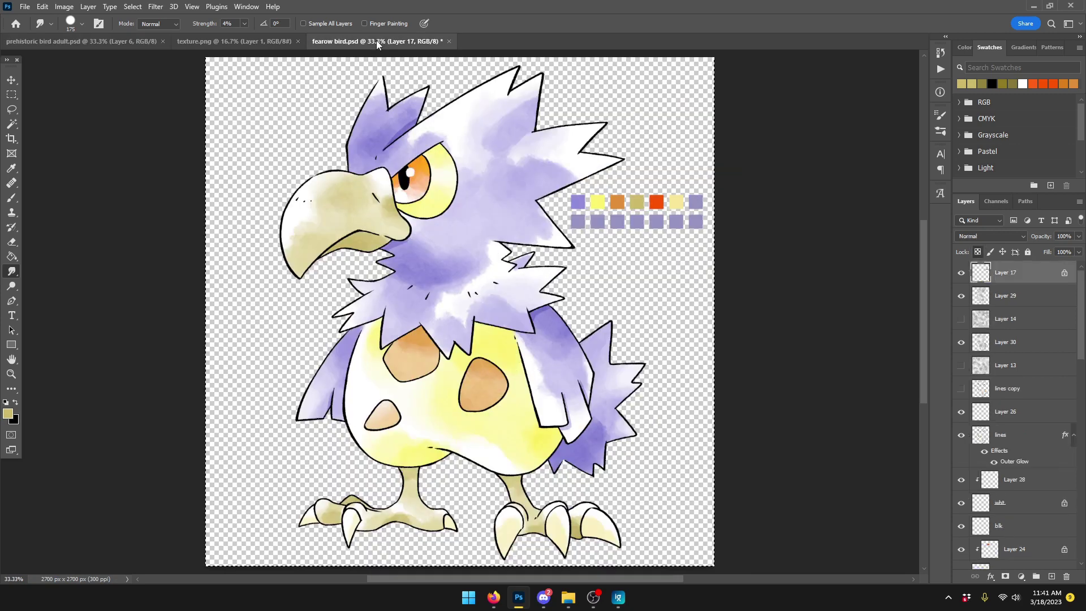
pyautogui.click(113, 44)
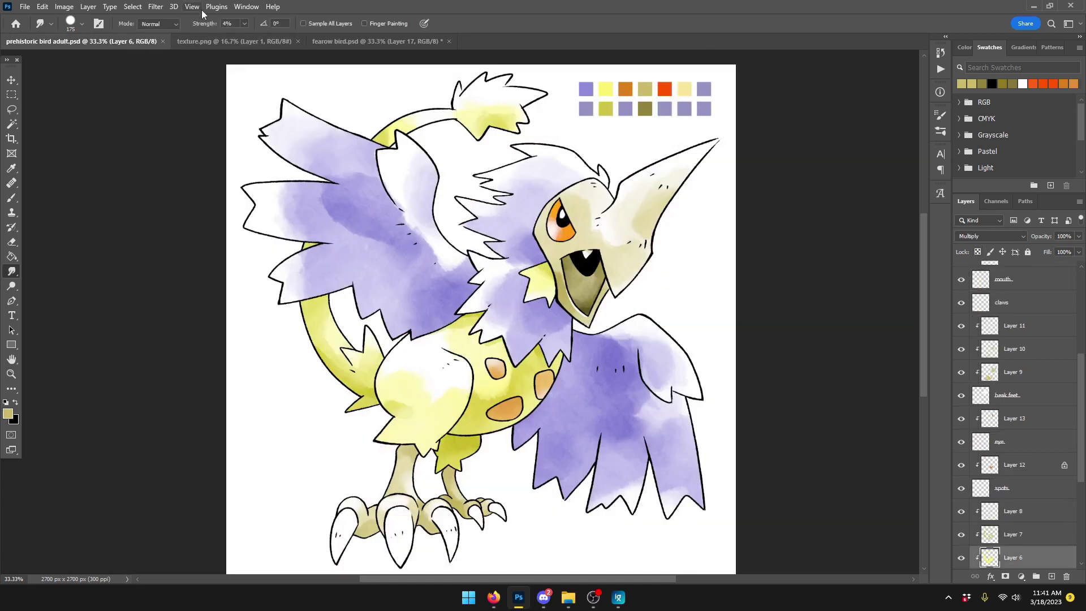
pyautogui.click(358, 42)
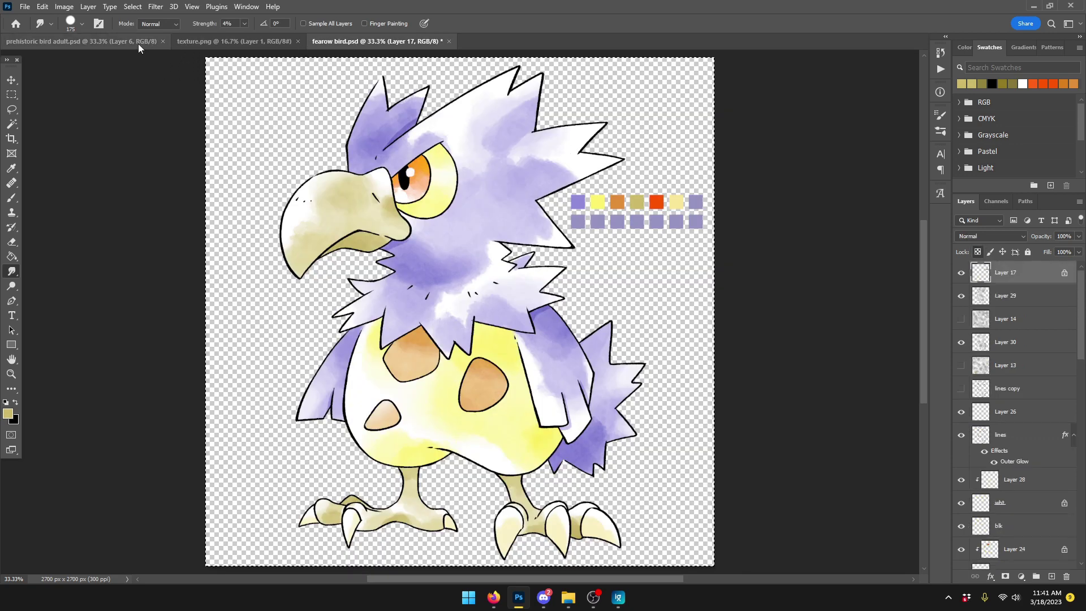
pyautogui.click(138, 43)
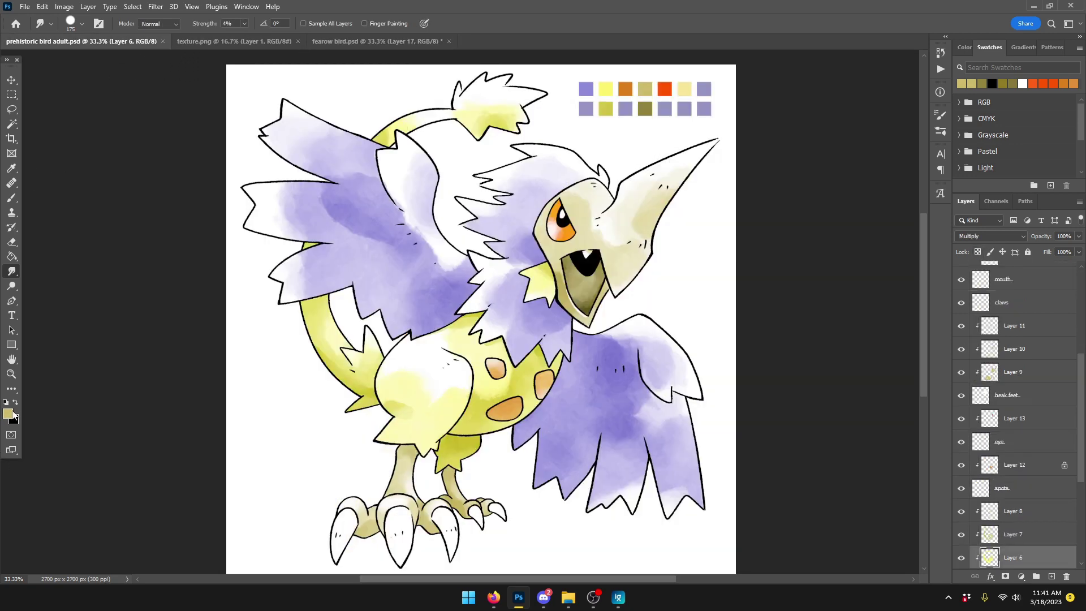
# Step: Set the foreground colour to the pale yellow palette swatch #f8e79a
pyautogui.click(8, 413)
pyautogui.click(686, 91)
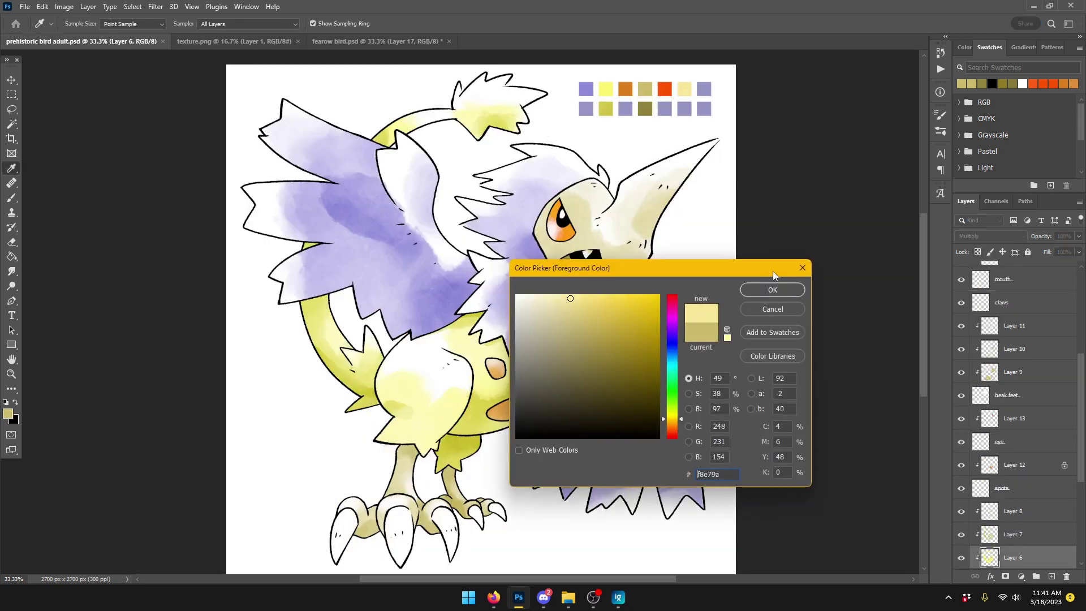
pyautogui.press('Return')
pyautogui.press('r')
pyautogui.scroll(-6, 1043, 439)
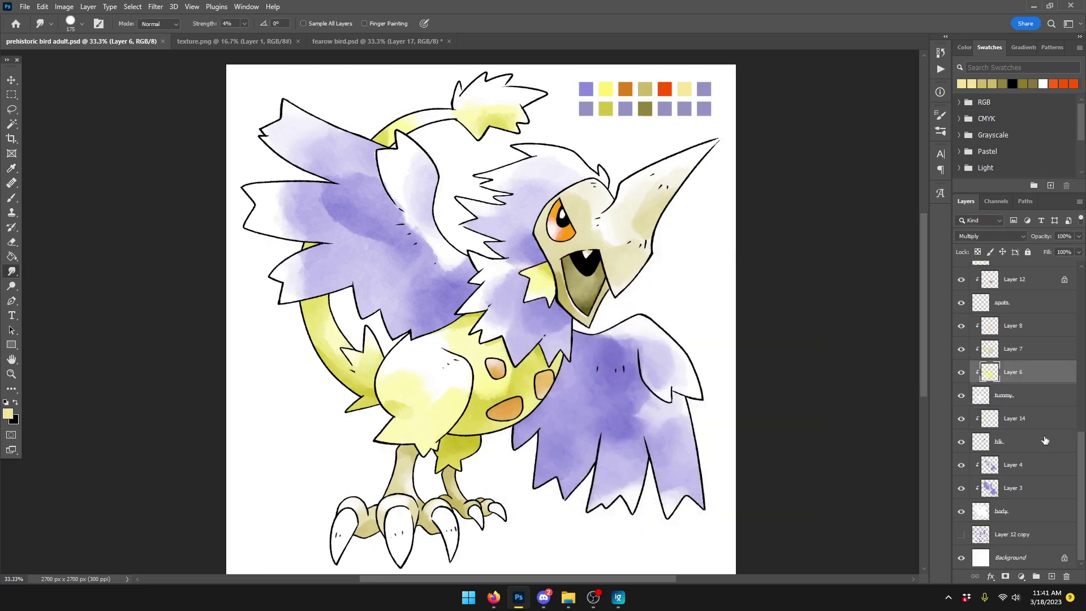
pyautogui.scroll(4, 1043, 439)
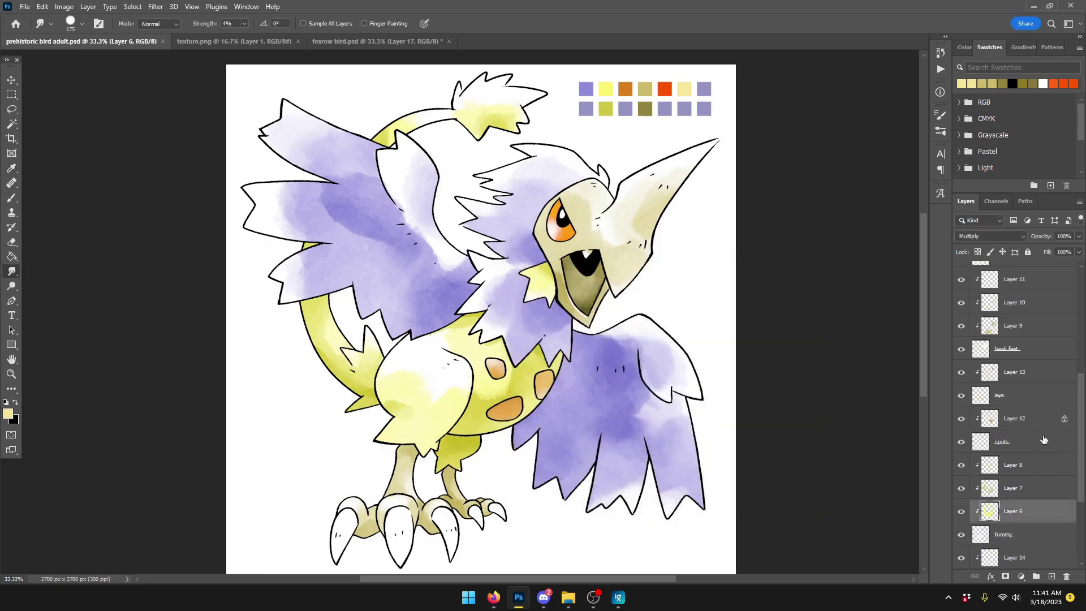
pyautogui.scroll(7, 1043, 439)
# Step: Add a new Layer 18 above the claws layer and clip it to the claws
pyautogui.click(1019, 418)
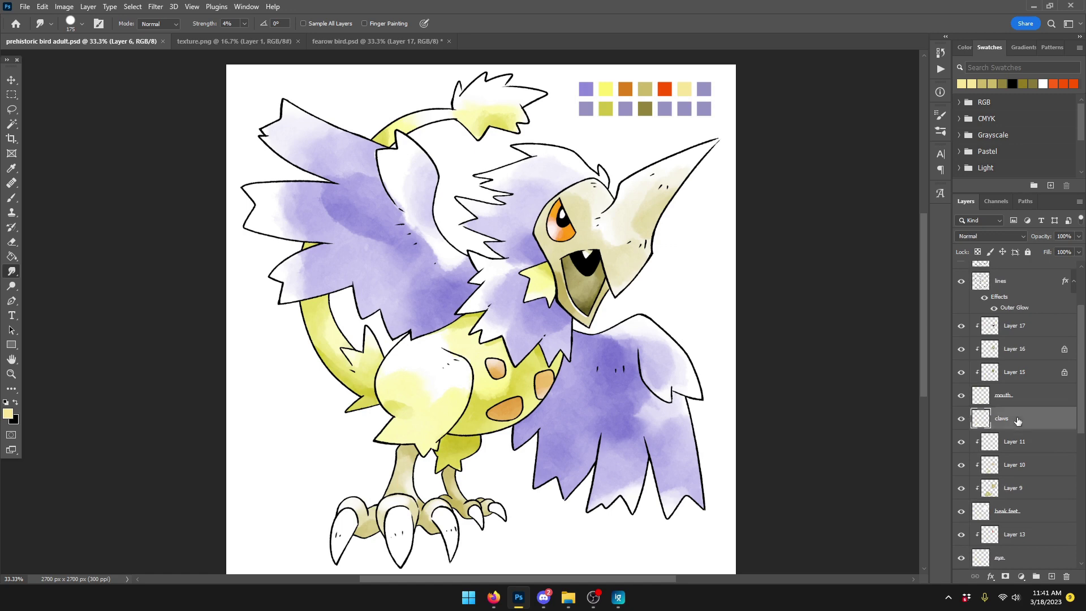
pyautogui.click(1050, 577)
pyautogui.rightClick(1015, 422)
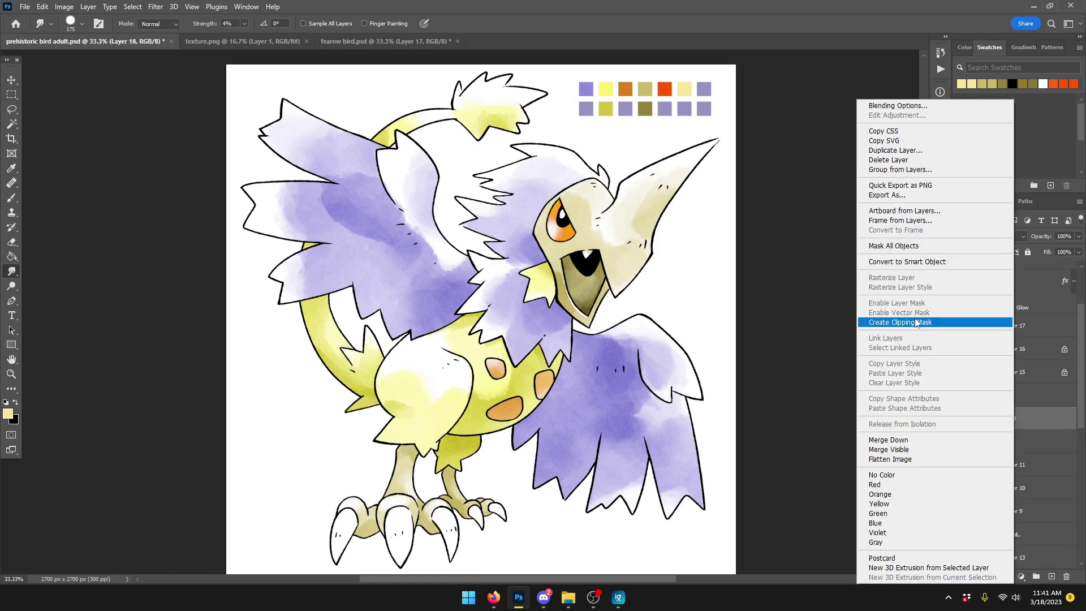
pyautogui.click(905, 322)
# Step: Set the Brush tool to 70% opacity and a size of 400
pyautogui.click(18, 203)
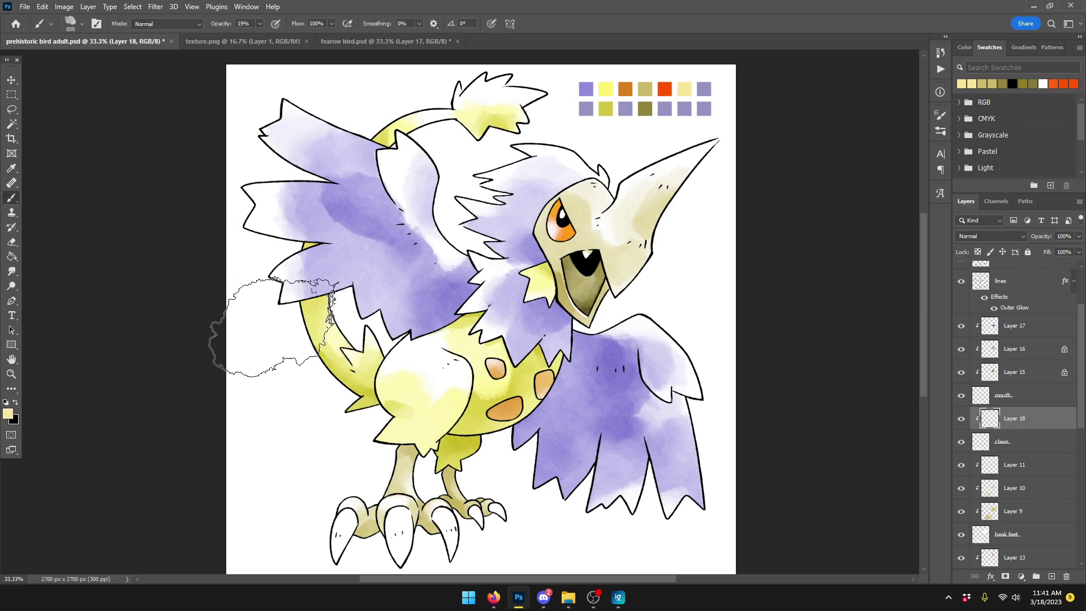
pyautogui.click(245, 23)
pyautogui.write('70')
pyautogui.press('Return')
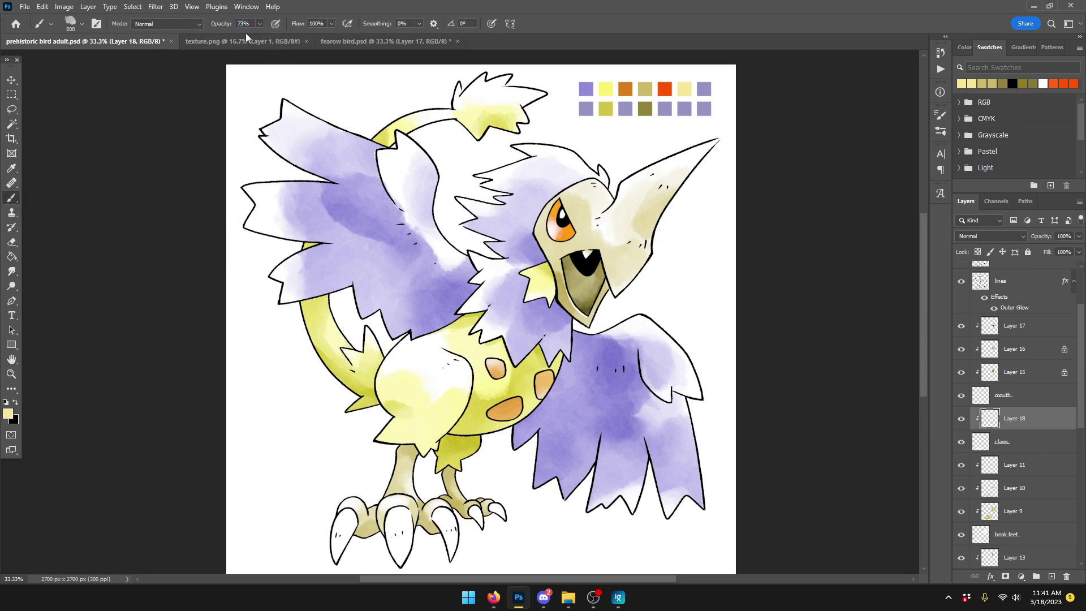
pyautogui.press('[')
pyautogui.press('[')
pyautogui.press('[')
pyautogui.press('[')
pyautogui.press('[')
pyautogui.press('[')
pyautogui.press('[')
pyautogui.press('[')
pyautogui.press(']')
pyautogui.press(']')
pyautogui.press(']')
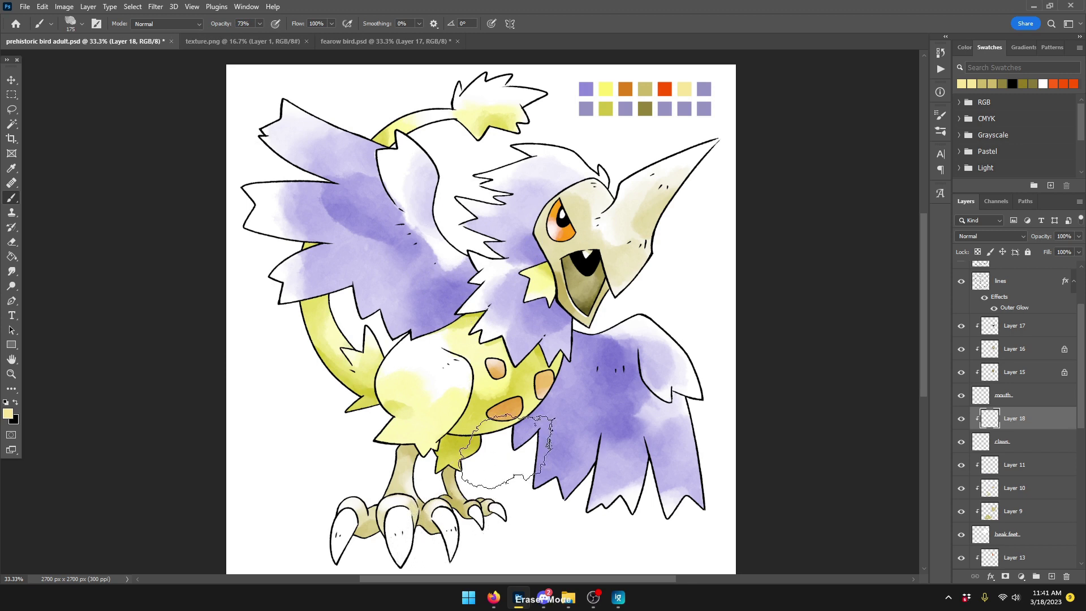
pyautogui.press(']')
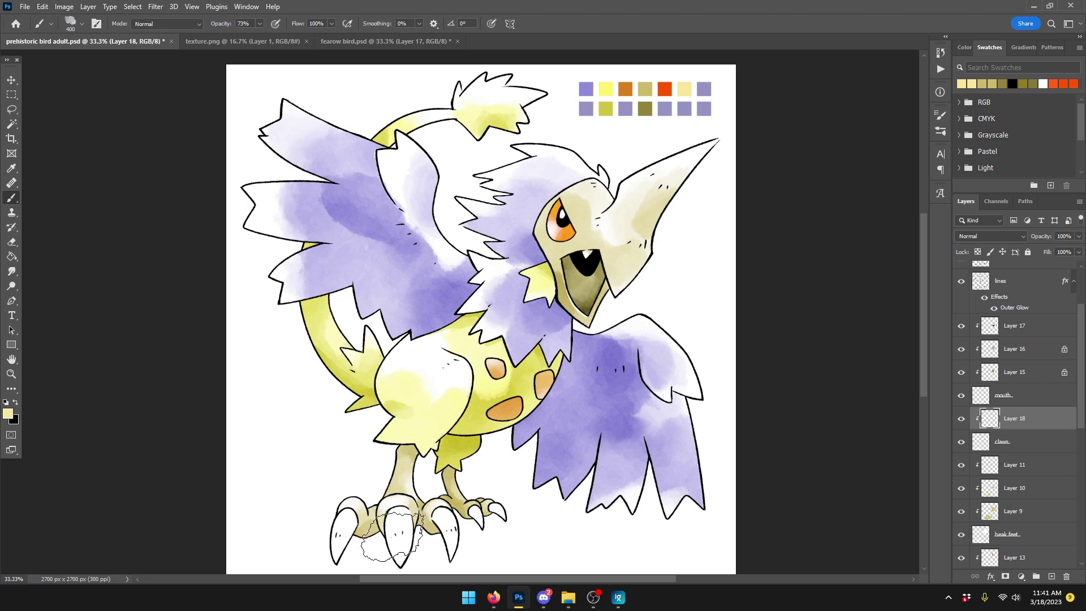
# Step: Paint faint cream onto the right foot's small claws and save the illustration
pyautogui.moveTo(392, 548); pyautogui.dragTo(359, 525)
pyautogui.moveTo(437, 535)
pyautogui.mouseDown()
pyautogui.moveTo(432, 521)
pyautogui.moveTo(440, 530)
pyautogui.mouseUp()
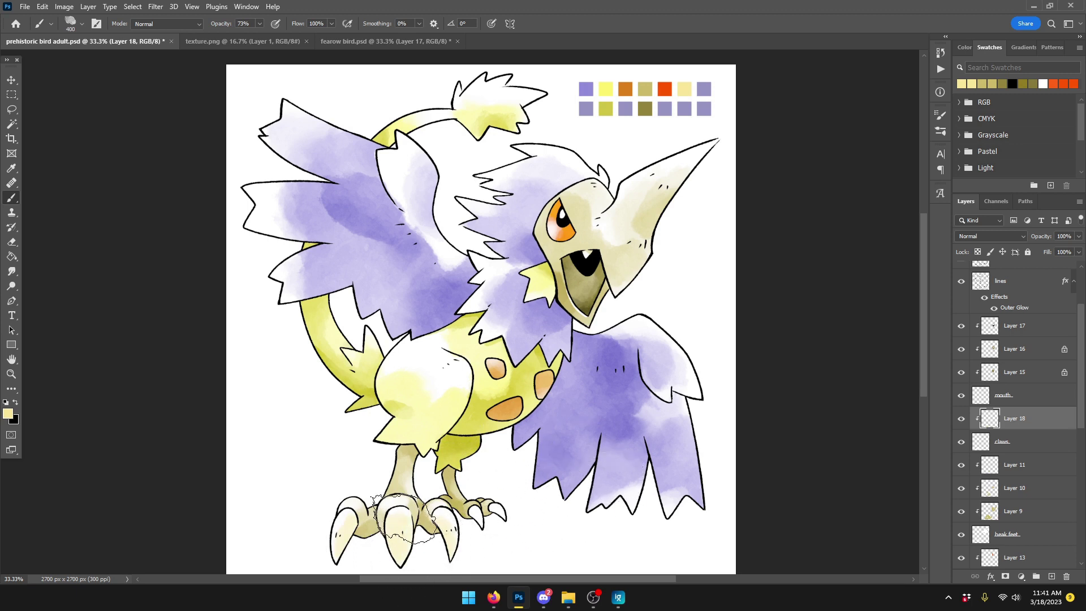
pyautogui.moveTo(394, 527)
pyautogui.mouseDown()
pyautogui.moveTo(399, 567)
pyautogui.moveTo(403, 538)
pyautogui.moveTo(421, 530)
pyautogui.moveTo(400, 560)
pyautogui.mouseUp()
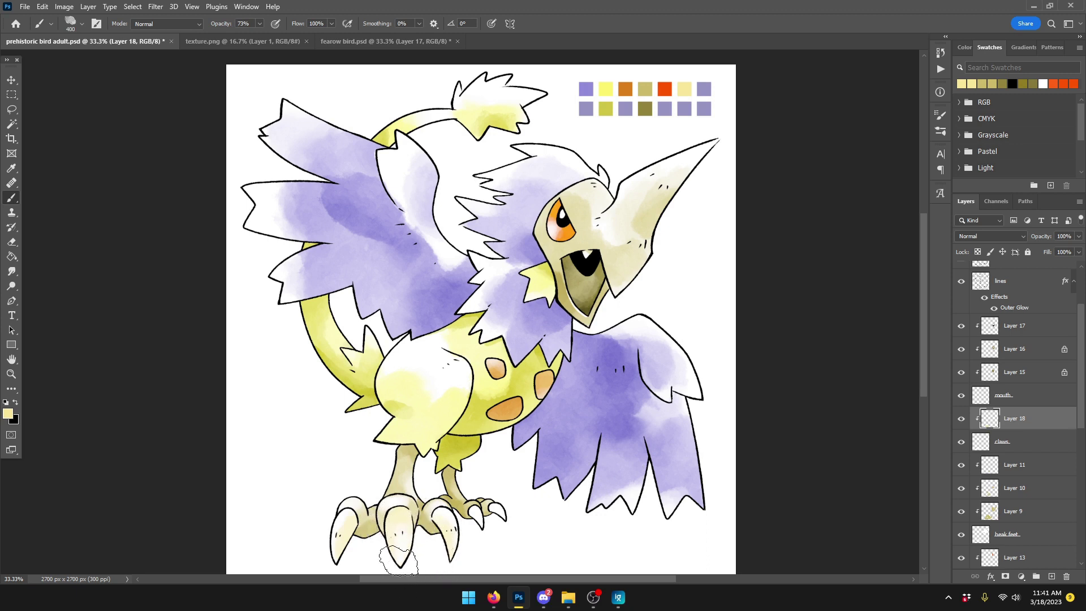
pyautogui.moveTo(473, 516)
pyautogui.mouseDown()
pyautogui.moveTo(501, 518)
pyautogui.moveTo(474, 527)
pyautogui.moveTo(474, 505)
pyautogui.mouseUp()
pyautogui.hotkey('ctrl', 's')
pyautogui.hotkey('ctrl', '-')
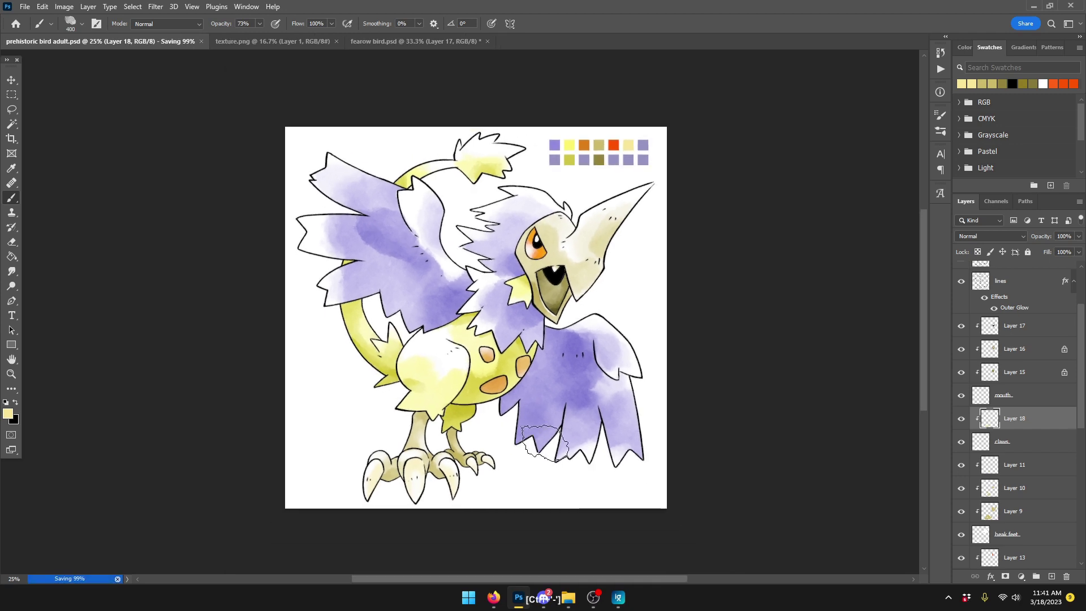
# Step: Hide the 'lines' layer's outer glow effect and Layer 5's colour swatches, then save
pyautogui.hotkey('ctrl', '+')
pyautogui.scroll(3, 1027, 401)
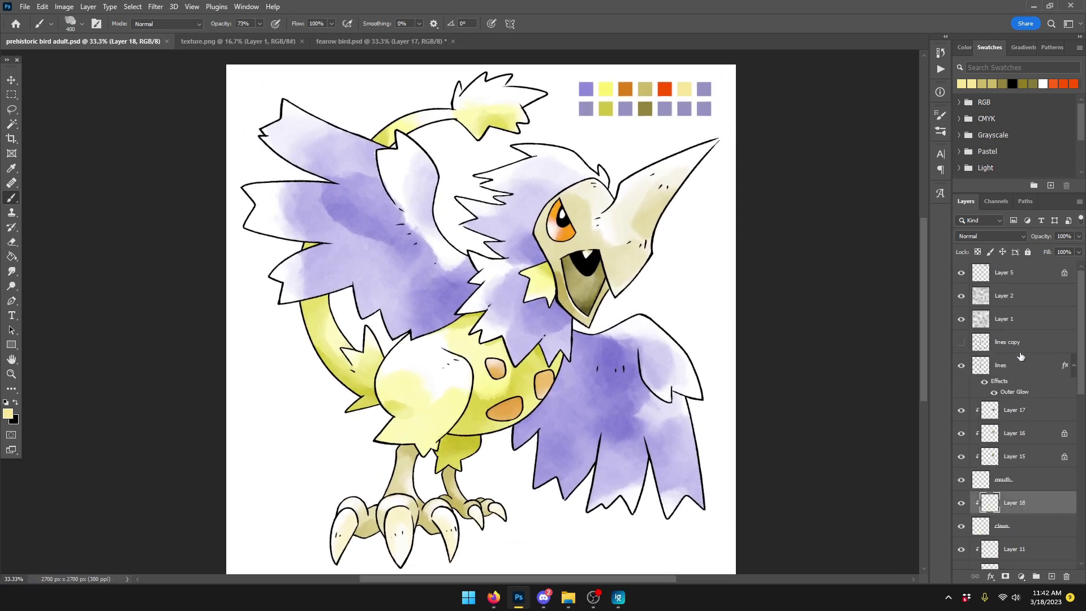
pyautogui.click(984, 383)
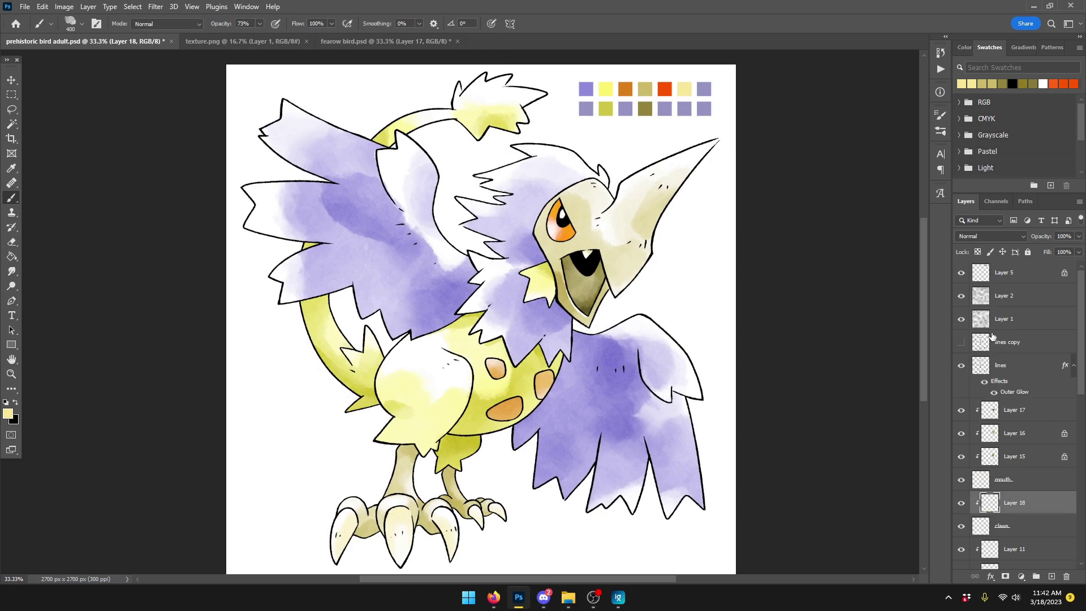
pyautogui.click(961, 273)
pyautogui.hotkey('ctrl', '-')
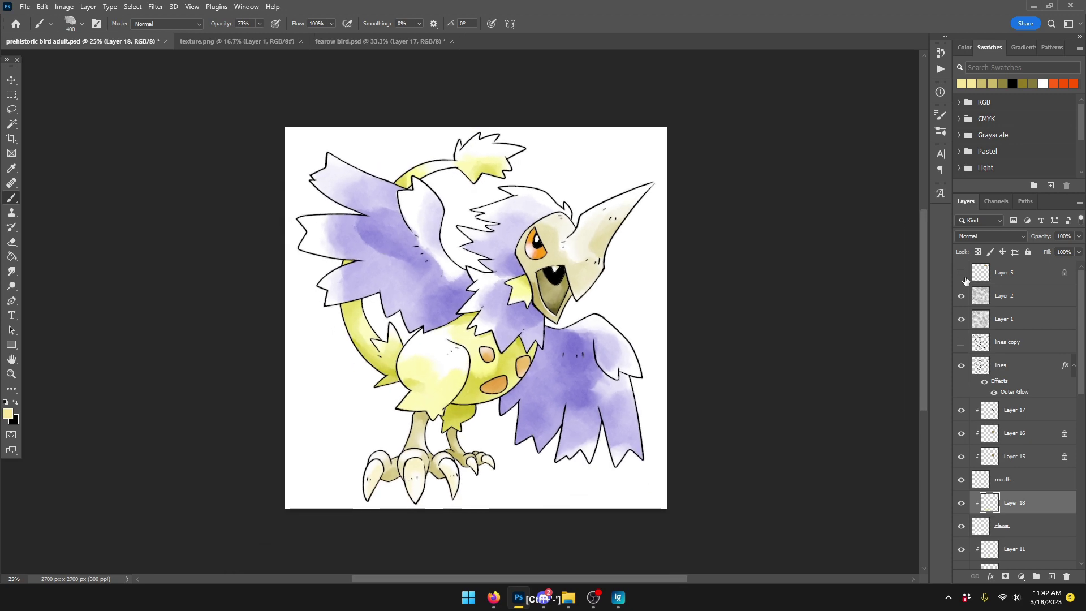
pyautogui.hotkey('ctrl', 's')
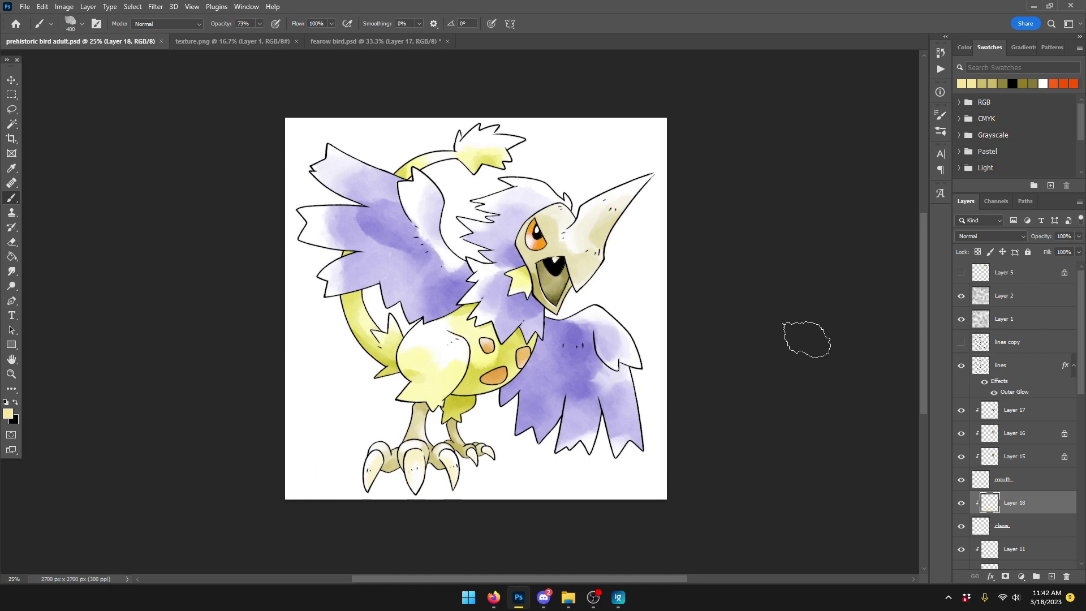
pyautogui.scroll(-5, 1015, 470)
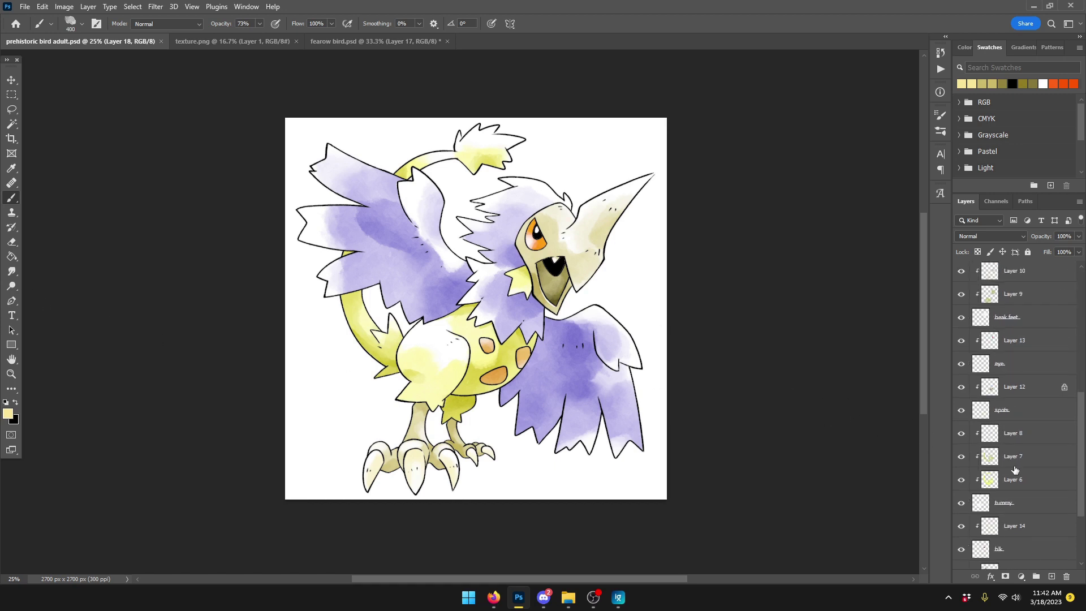
pyautogui.scroll(-3, 1015, 470)
# Step: Add a new Layer 19 above Layer 4, clip it to Layer 4, and set it to Multiply
pyautogui.click(1015, 470)
pyautogui.click(1051, 576)
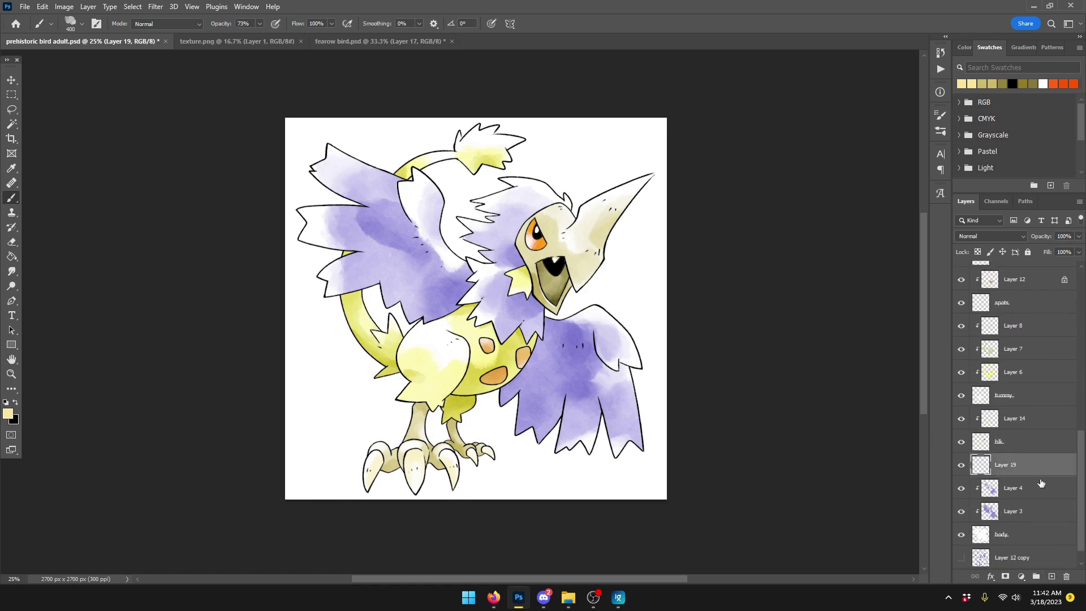
pyautogui.rightClick(1034, 468)
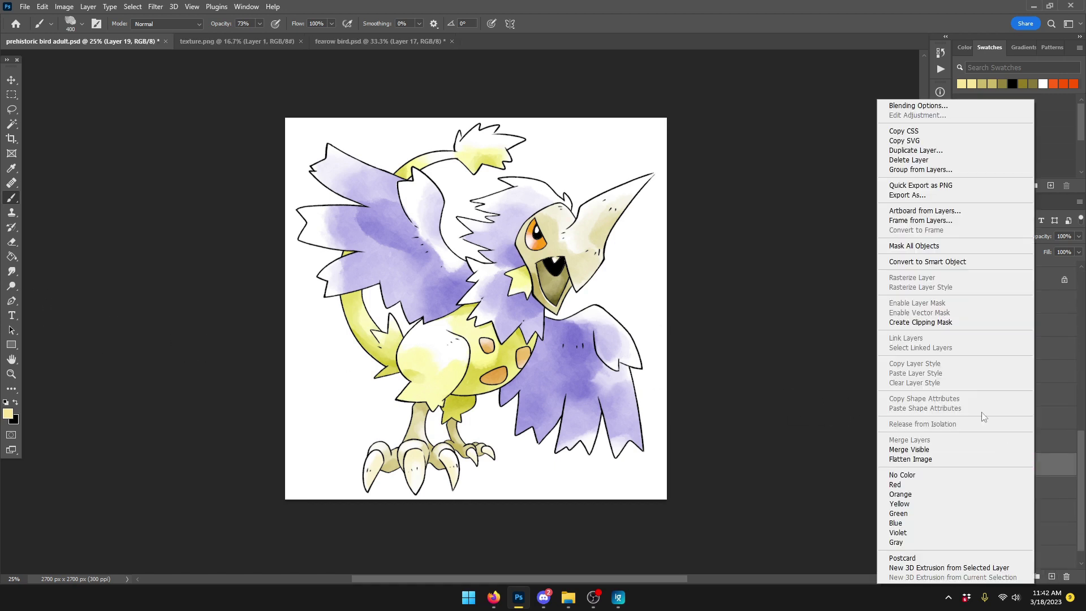
pyautogui.click(942, 323)
pyautogui.click(992, 236)
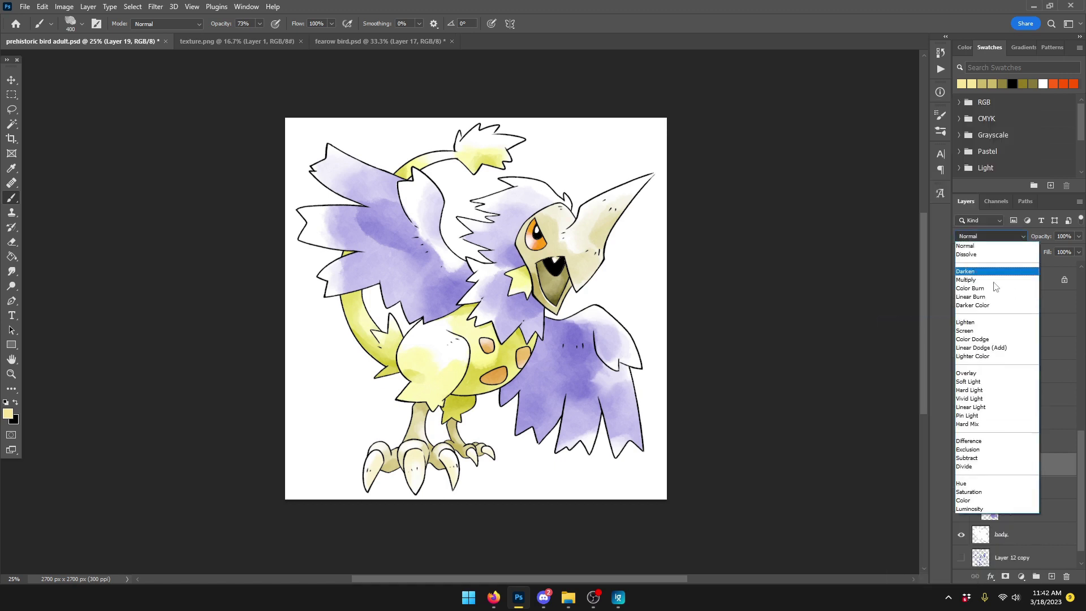
pyautogui.click(983, 280)
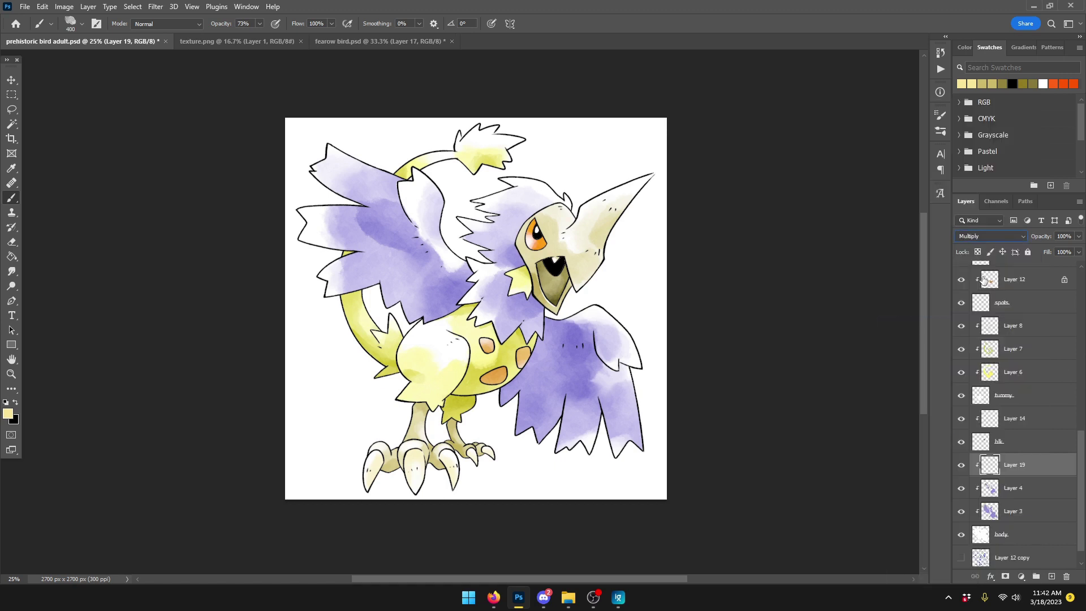
# Step: Show the colour swatches again and sample their purple as the background colour
pyautogui.click(240, 45)
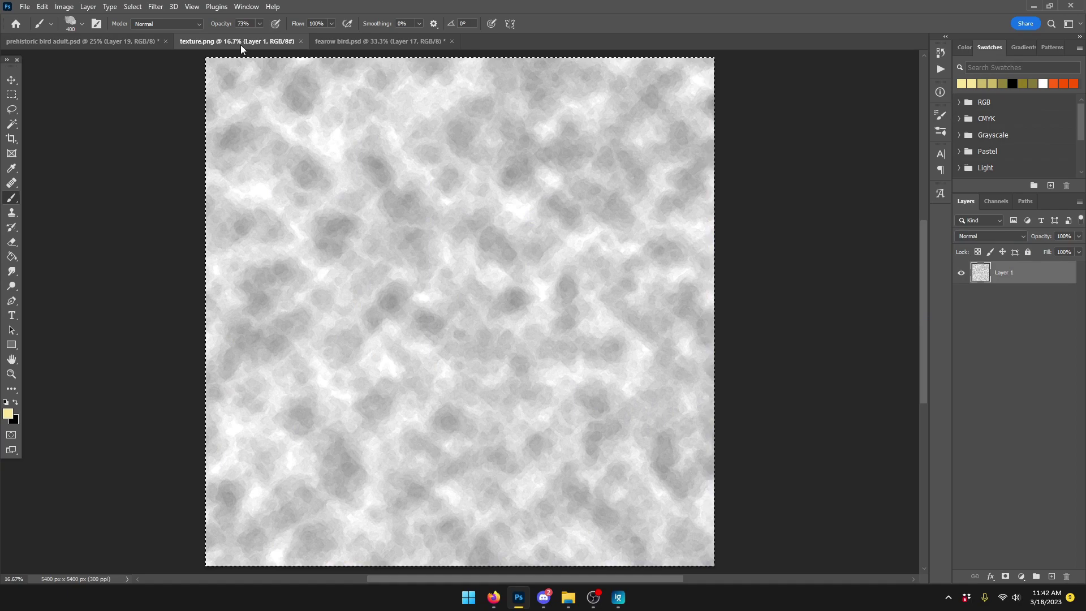
pyautogui.click(374, 40)
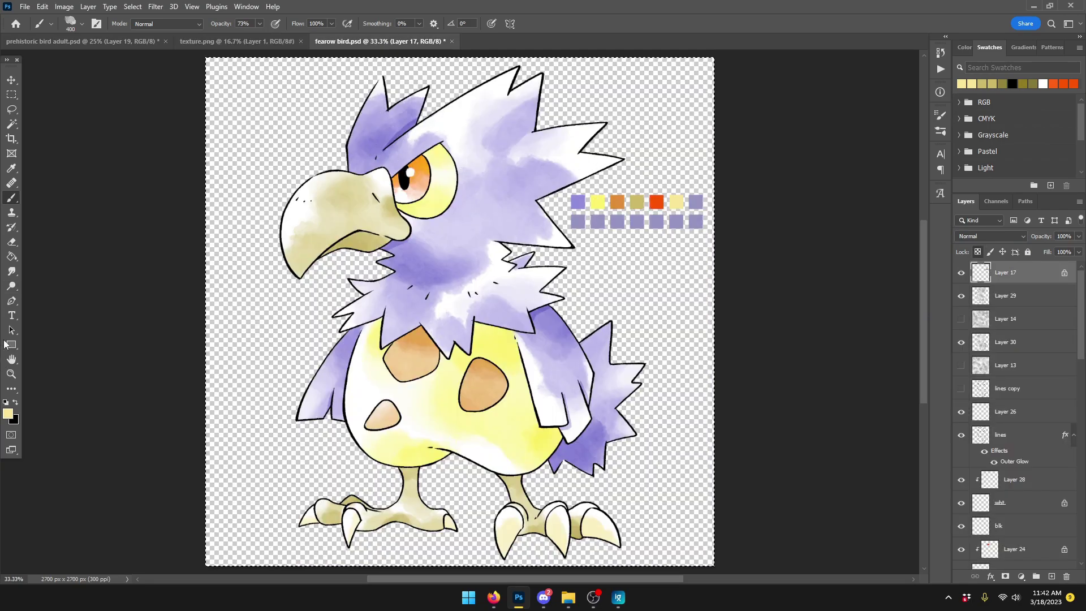
pyautogui.click(107, 42)
pyautogui.click(8, 413)
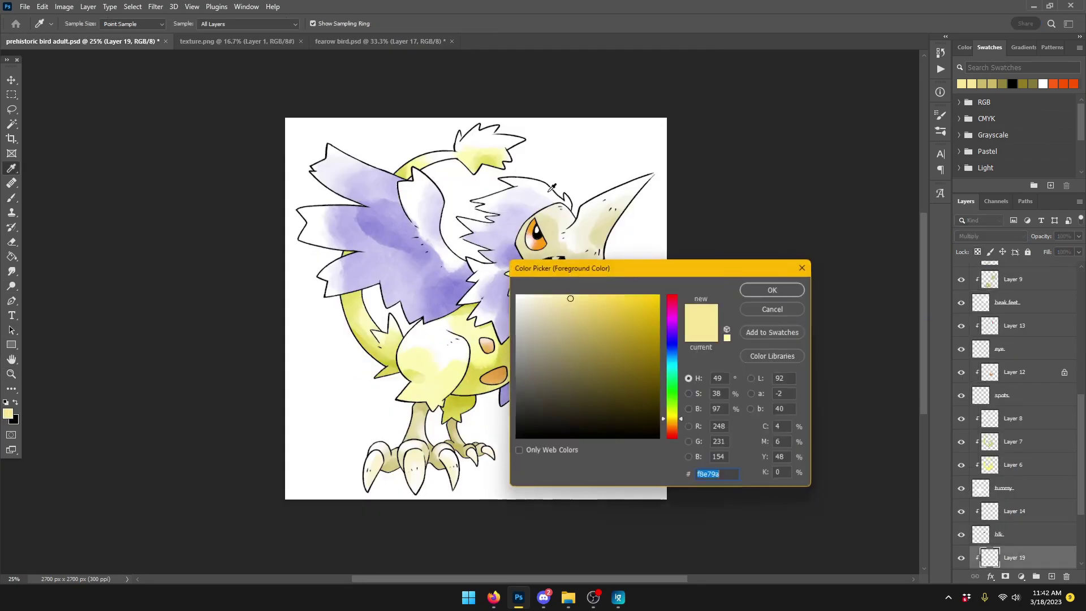
pyautogui.click(800, 310)
pyautogui.scroll(10, 1021, 339)
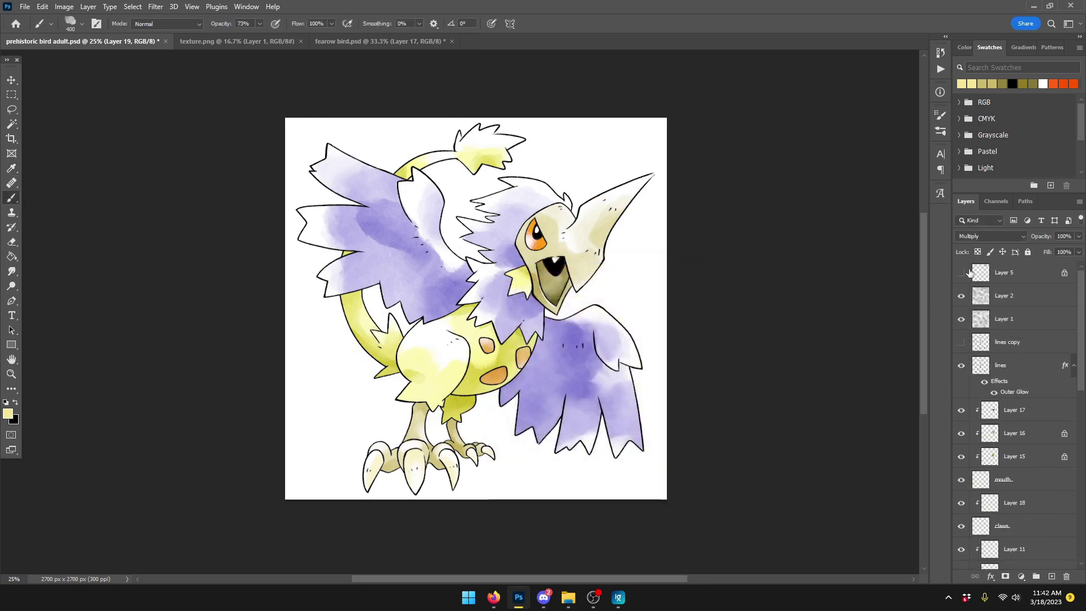
pyautogui.click(961, 274)
pyautogui.click(14, 420)
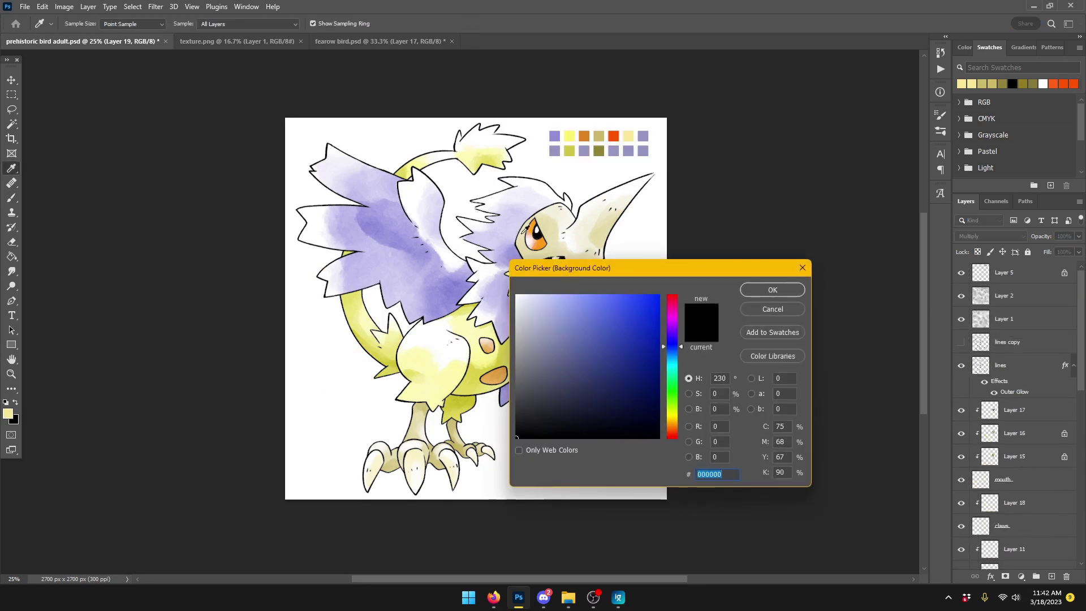
pyautogui.click(555, 135)
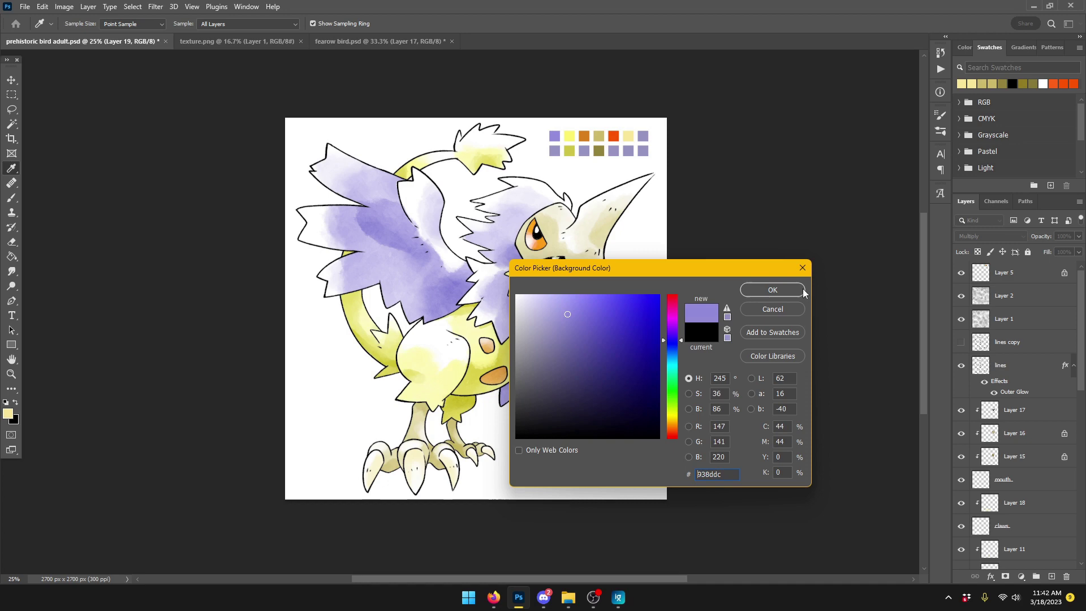
pyautogui.click(764, 296)
# Step: Set the brush to 100% opacity and reduce its size
pyautogui.scroll(-3, 1043, 453)
pyautogui.scroll(-5, 1037, 449)
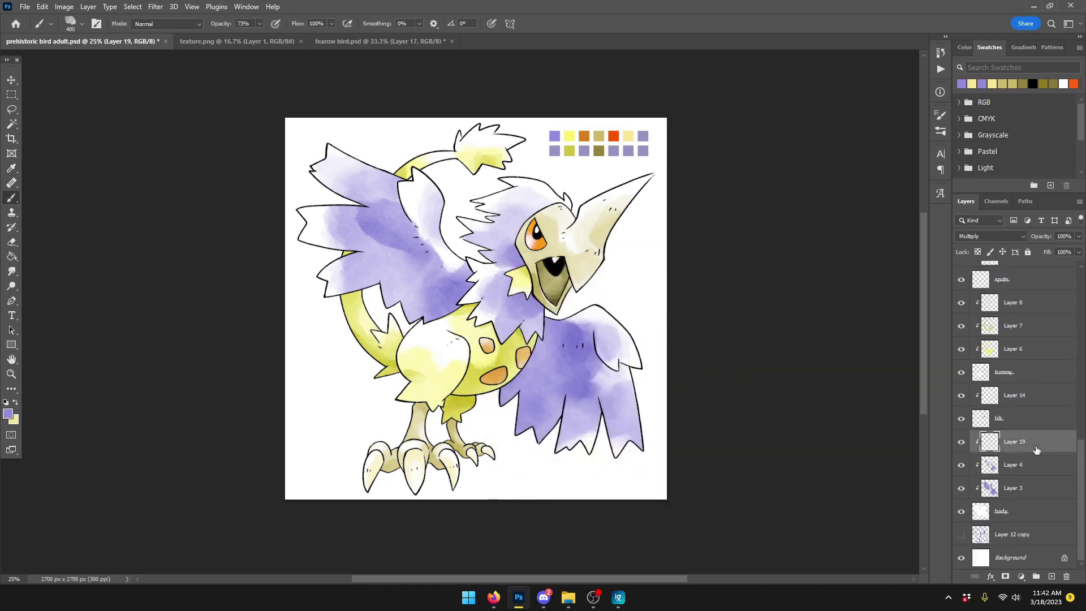
pyautogui.hotkey('ctrl', '+')
pyautogui.hotkey('ctrl', '+')
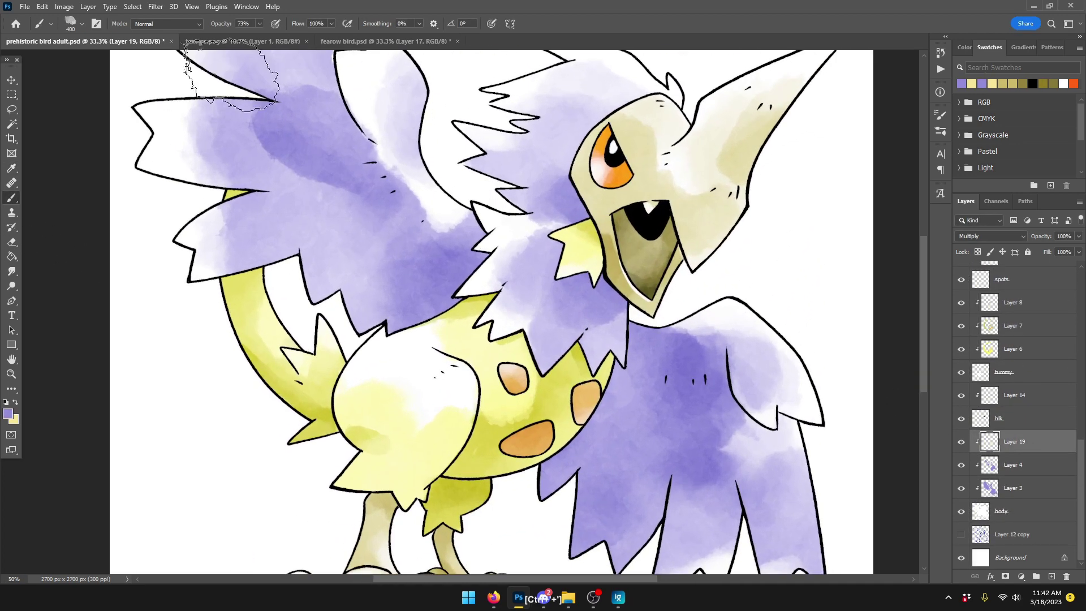
pyautogui.moveTo(218, 25); pyautogui.dragTo(572, 38)
pyautogui.press('Return')
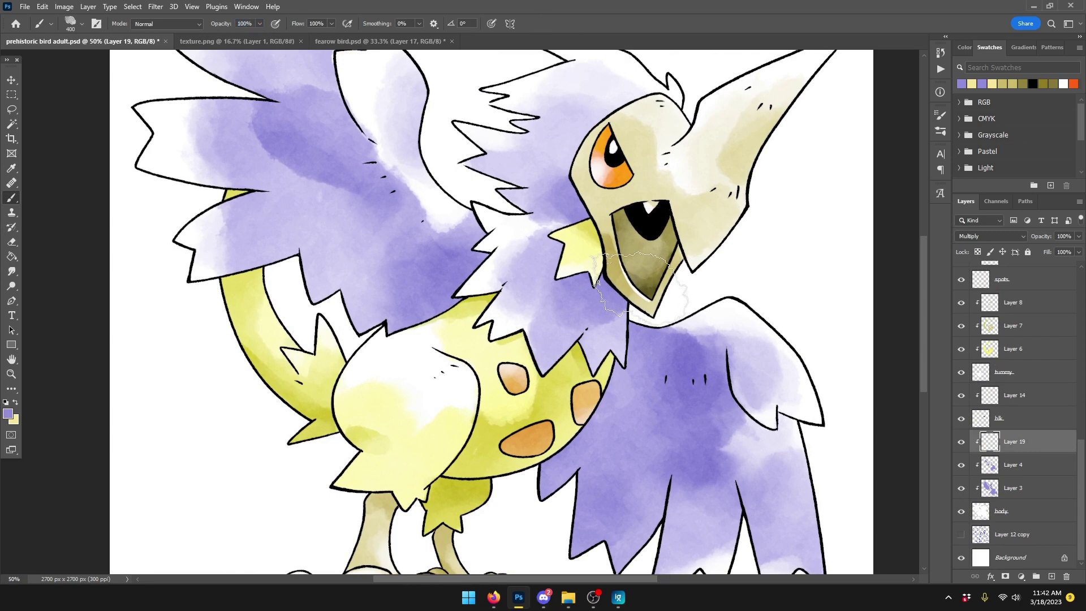
pyautogui.press('[')
pyautogui.press('[')
pyautogui.press('[')
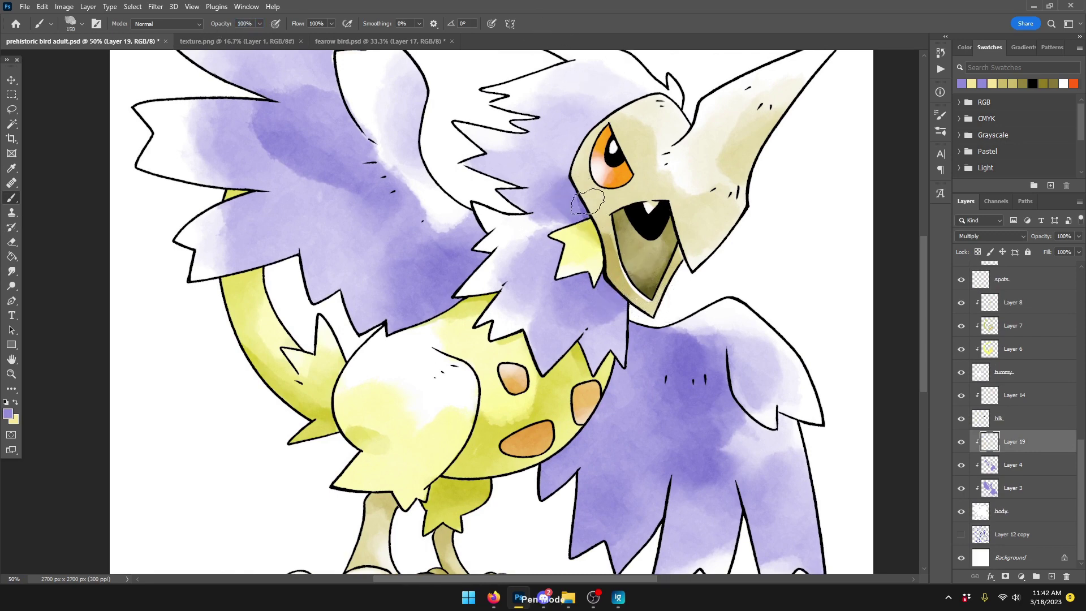
pyautogui.scroll(-3, 678, 328)
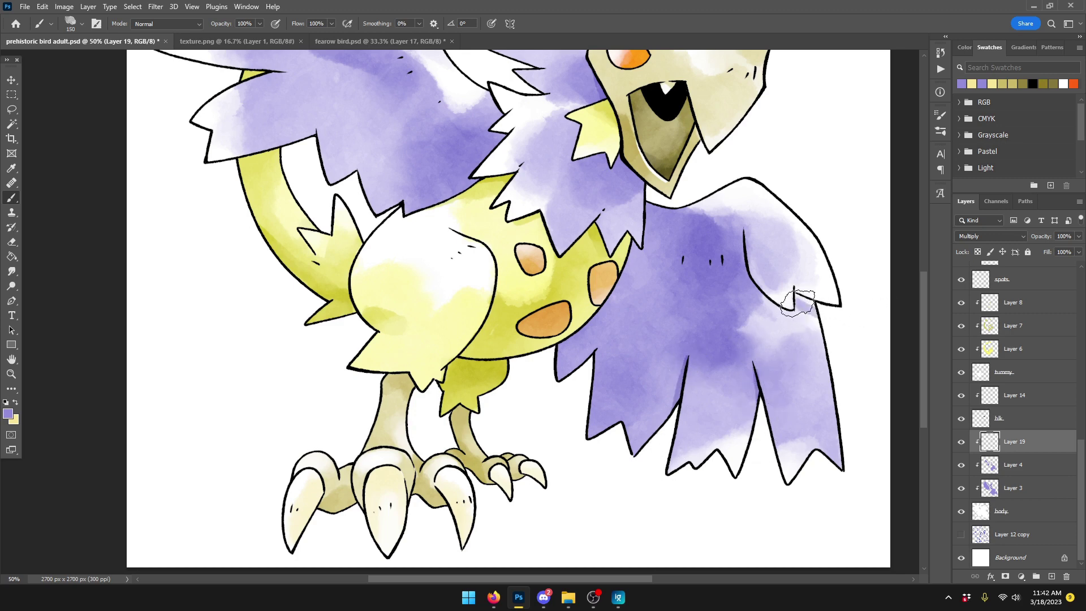
pyautogui.press('[')
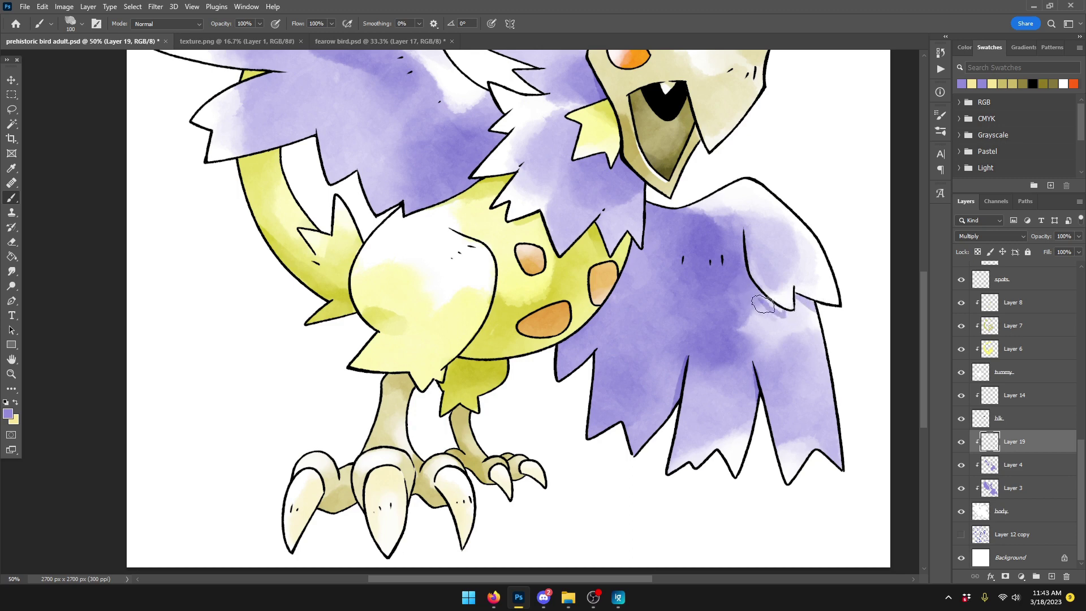
# Step: Paint darker purple shading along the wing's inner edge and the head outline
pyautogui.moveTo(756, 296); pyautogui.dragTo(742, 243)
pyautogui.hotkey('ctrl', '-')
pyautogui.hotkey('ctrl', '-')
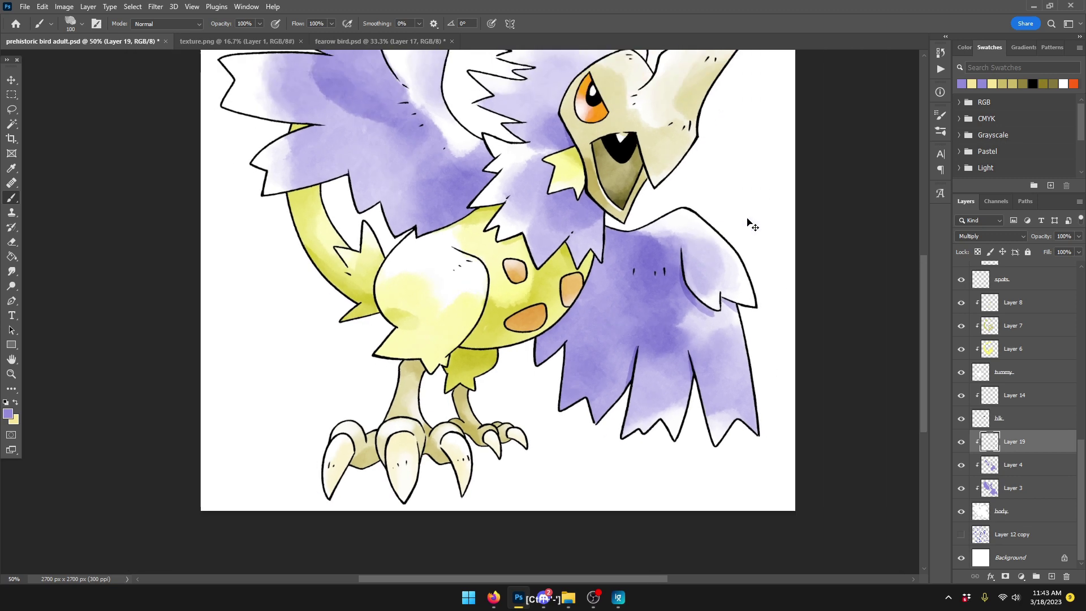
pyautogui.hotkey('ctrl', '+')
pyautogui.hotkey('ctrl', '+')
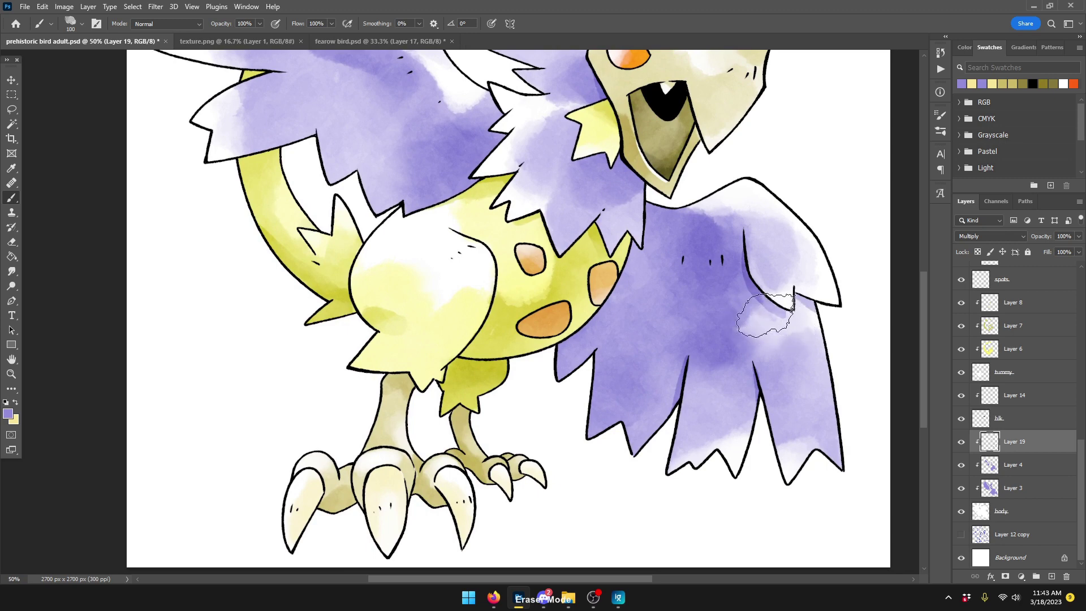
pyautogui.moveTo(766, 314); pyautogui.dragTo(783, 327)
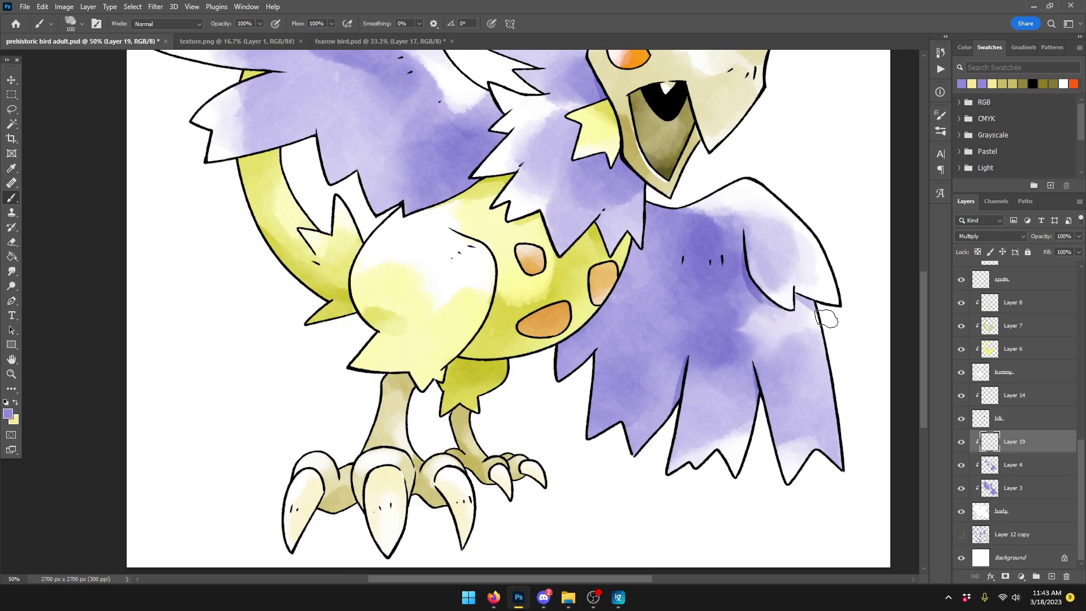
pyautogui.moveTo(575, 236); pyautogui.dragTo(752, 459)
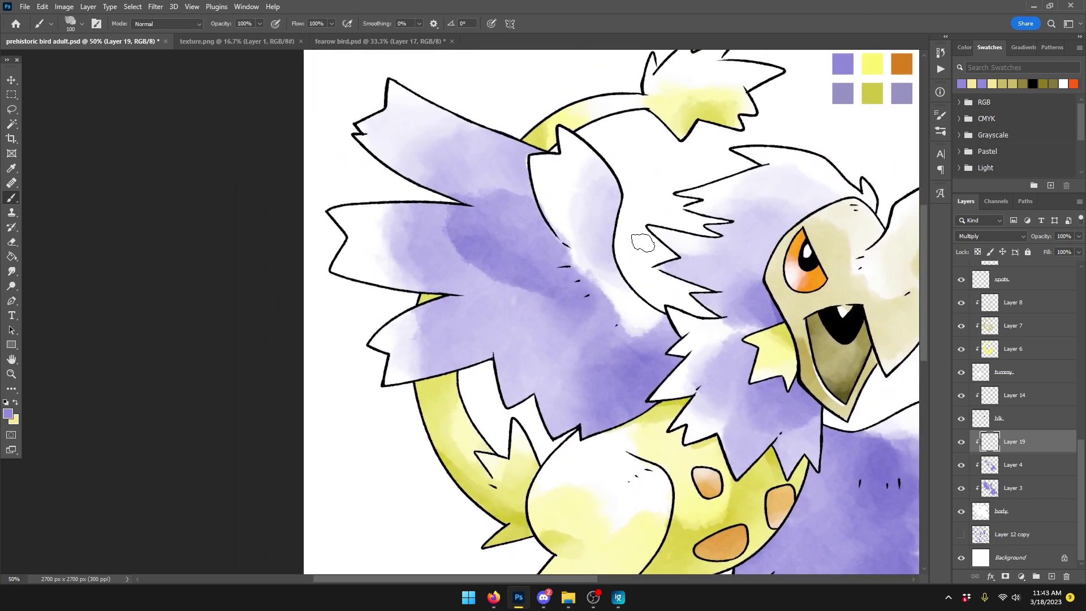
pyautogui.moveTo(545, 227); pyautogui.dragTo(529, 179)
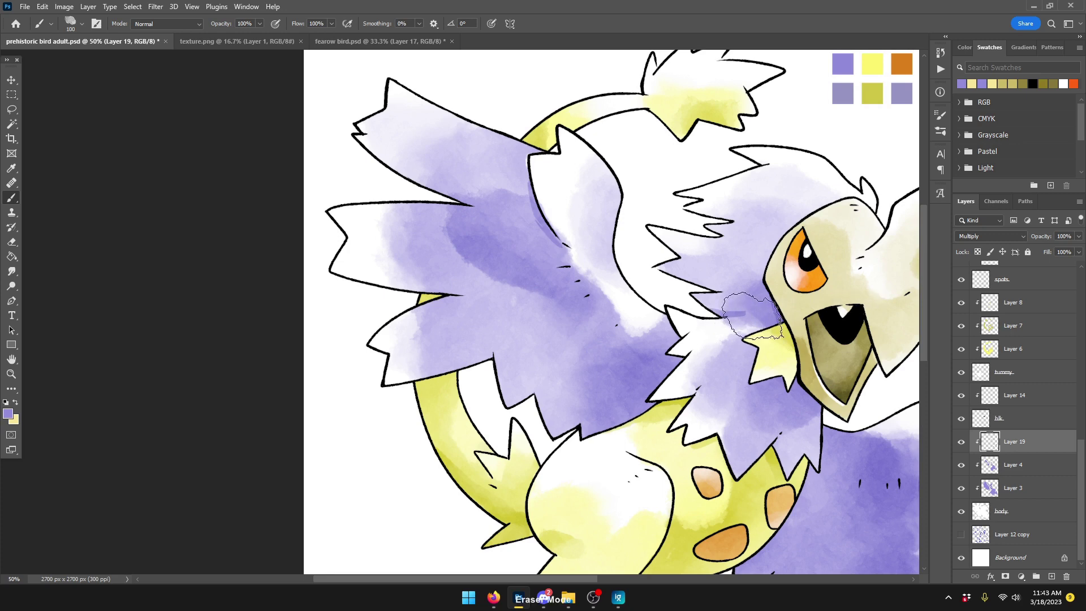
pyautogui.hotkey('ctrl', '-')
pyautogui.hotkey('ctrl', '-')
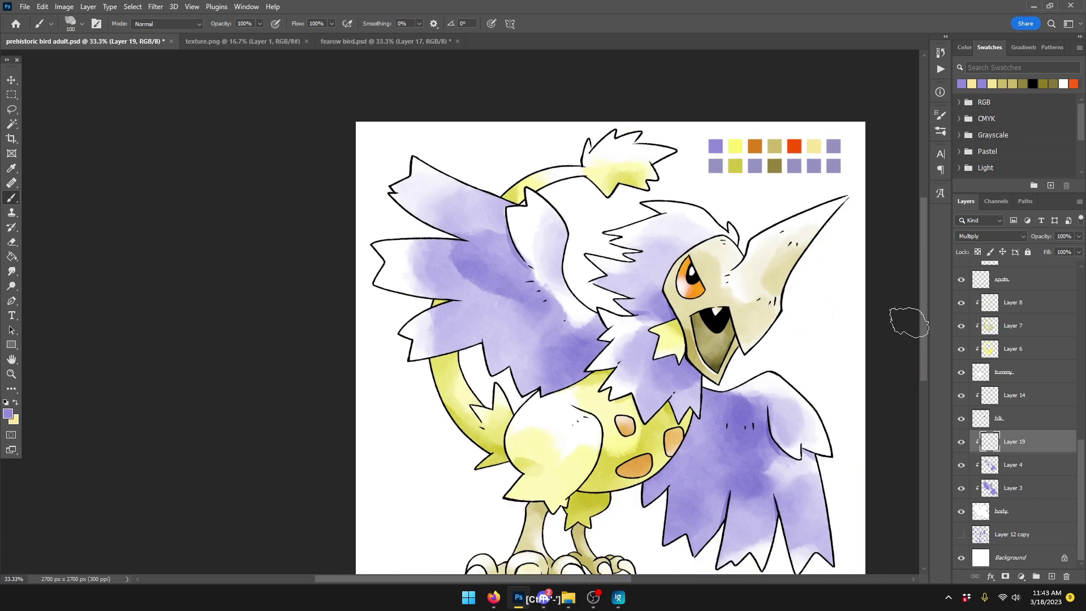
pyautogui.hotkey('ctrl', '+')
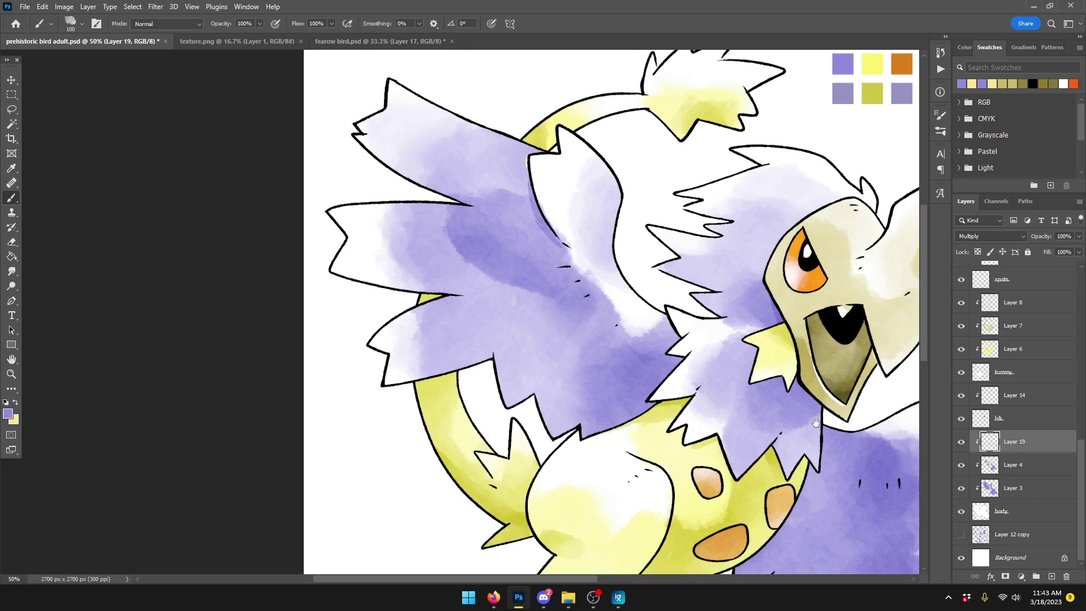
pyautogui.moveTo(815, 422); pyautogui.dragTo(711, 386)
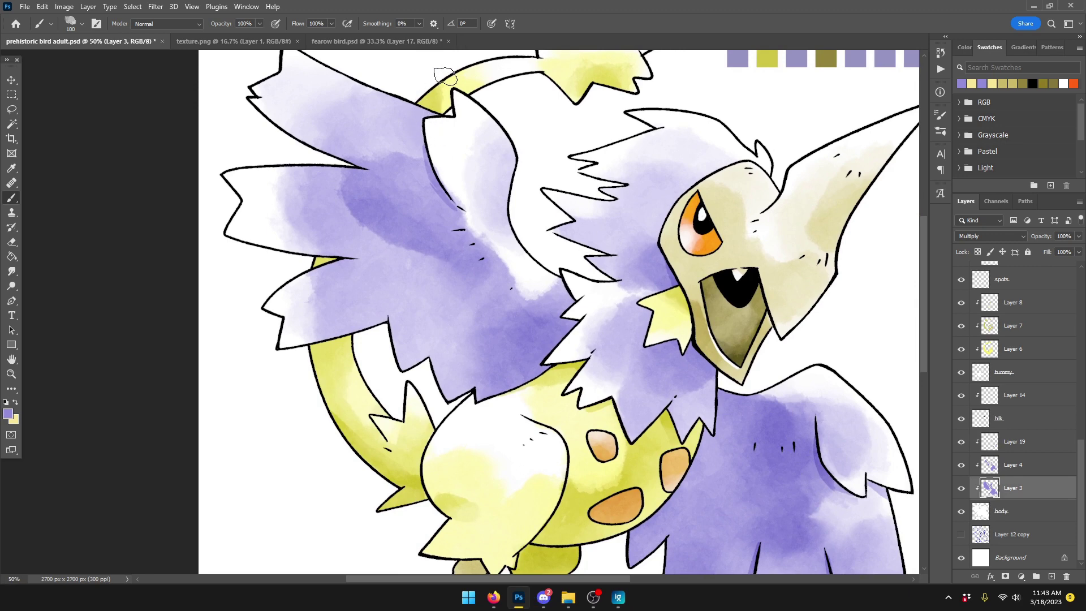
# Step: Zoom out to view the whole illustration and save the painting
pyautogui.hotkey('ctrl', '-')
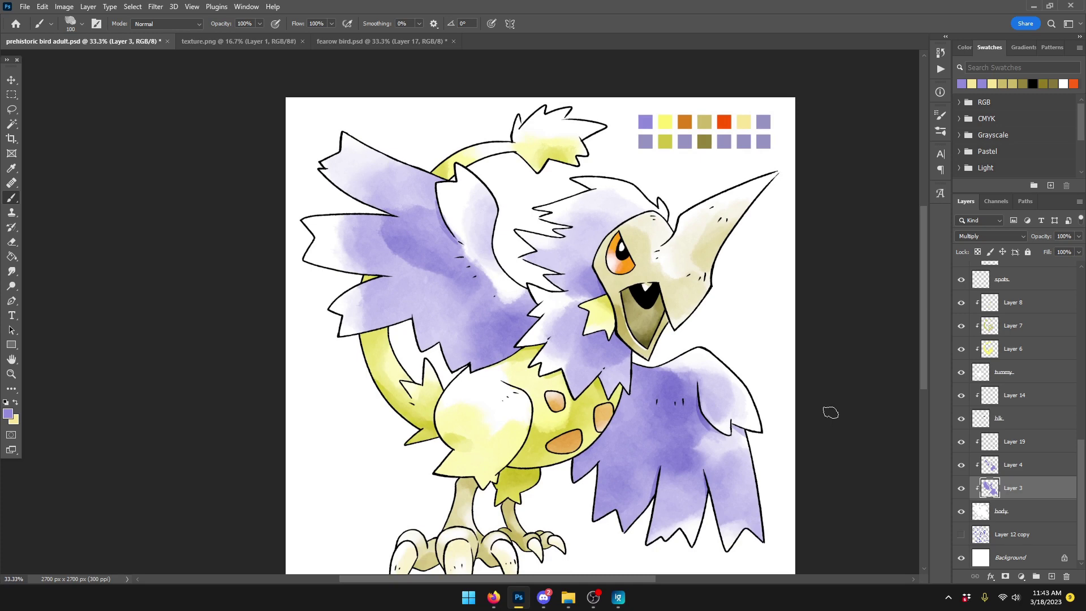
pyautogui.hotkey('ctrl', '-')
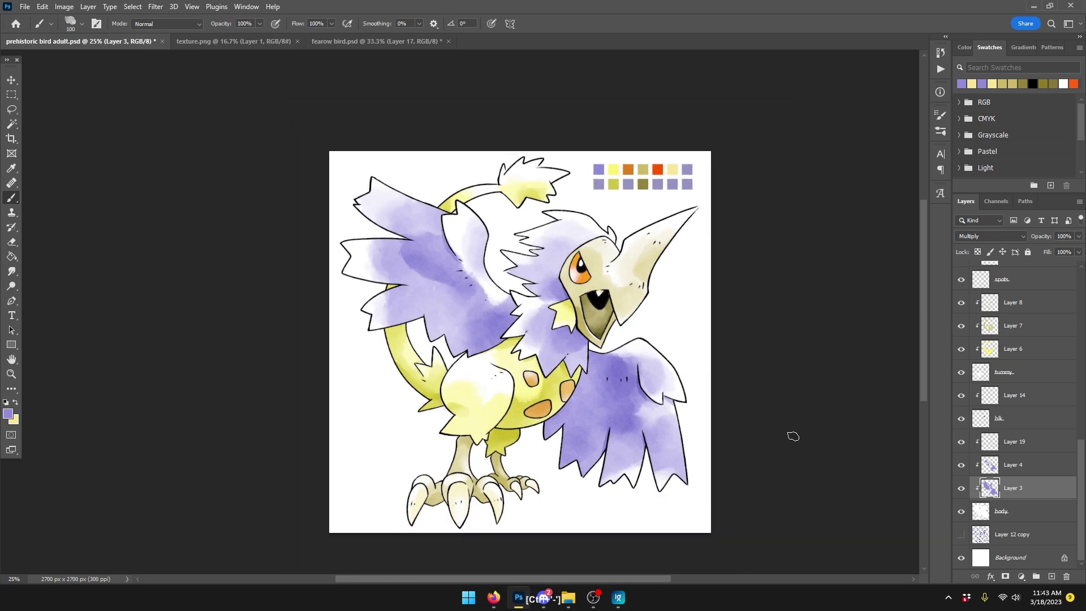
pyautogui.hotkey('ctrl', 's')
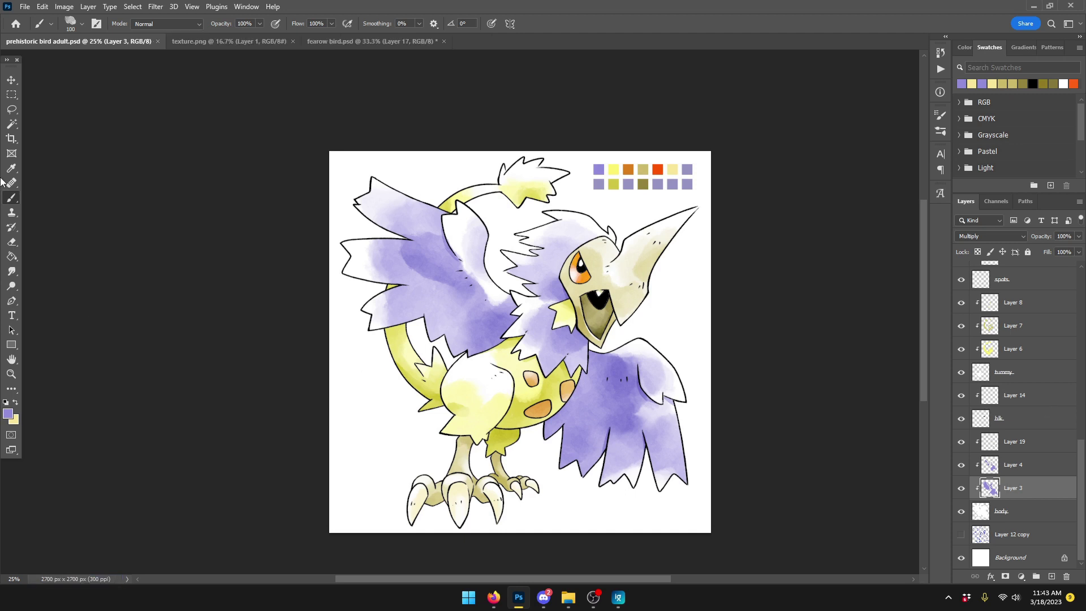
# Step: Smudge Layer 9's tan beak shading at the tip, above the mouth and on the right side
pyautogui.click(12, 273)
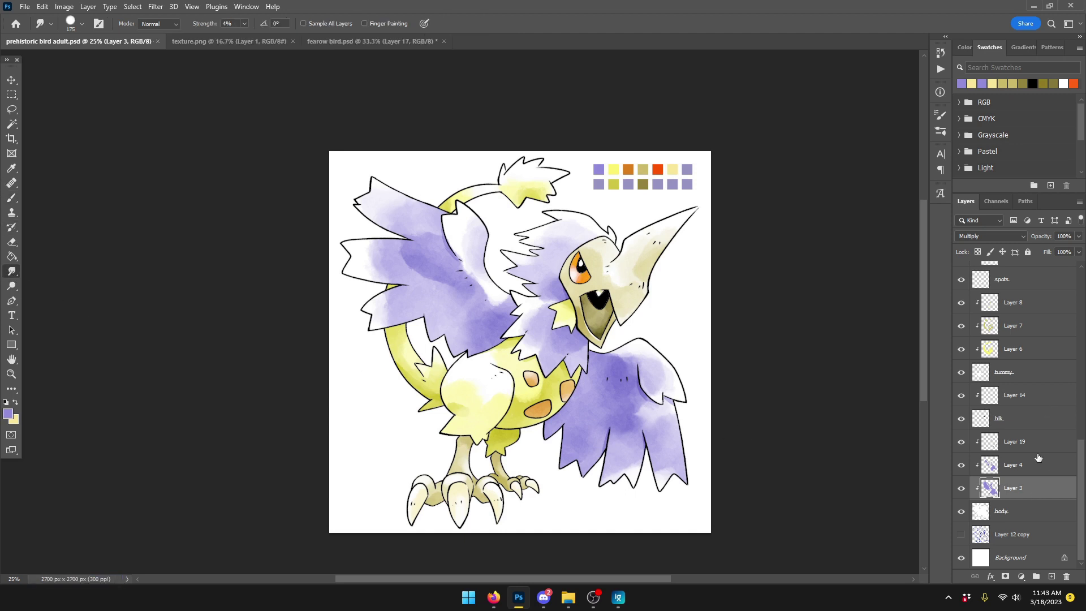
pyautogui.scroll(5, 1038, 457)
pyautogui.click(1024, 328)
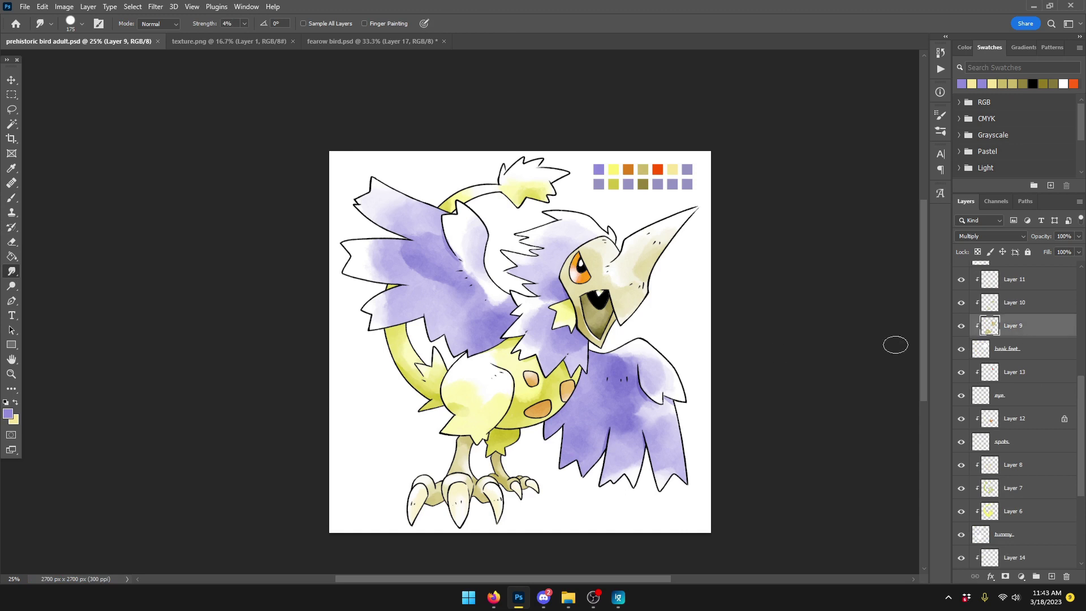
pyautogui.hotkey('ctrl', '+')
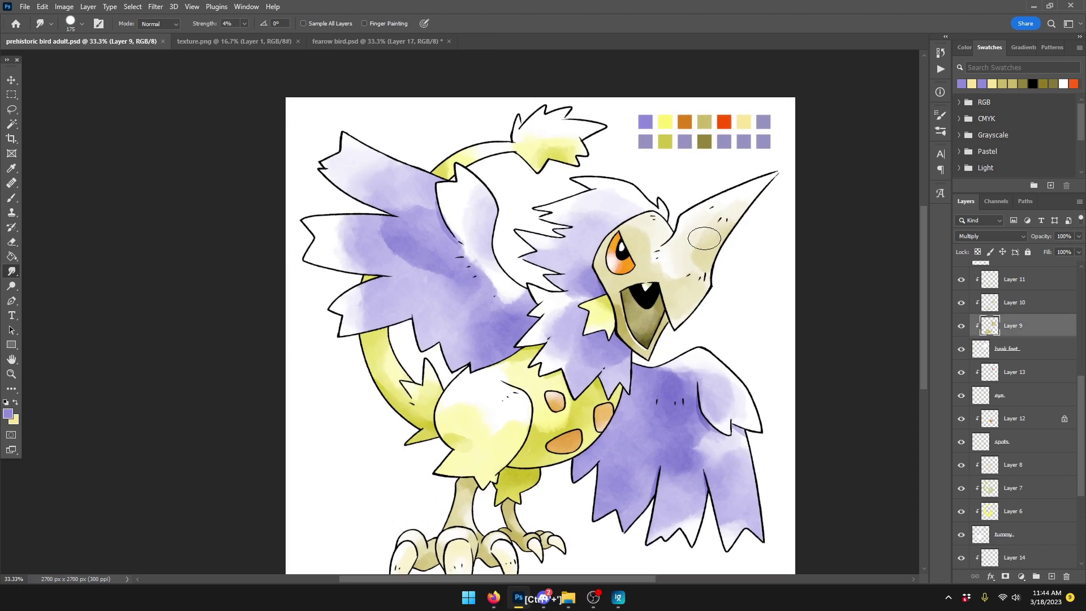
pyautogui.moveTo(715, 232); pyautogui.dragTo(744, 203)
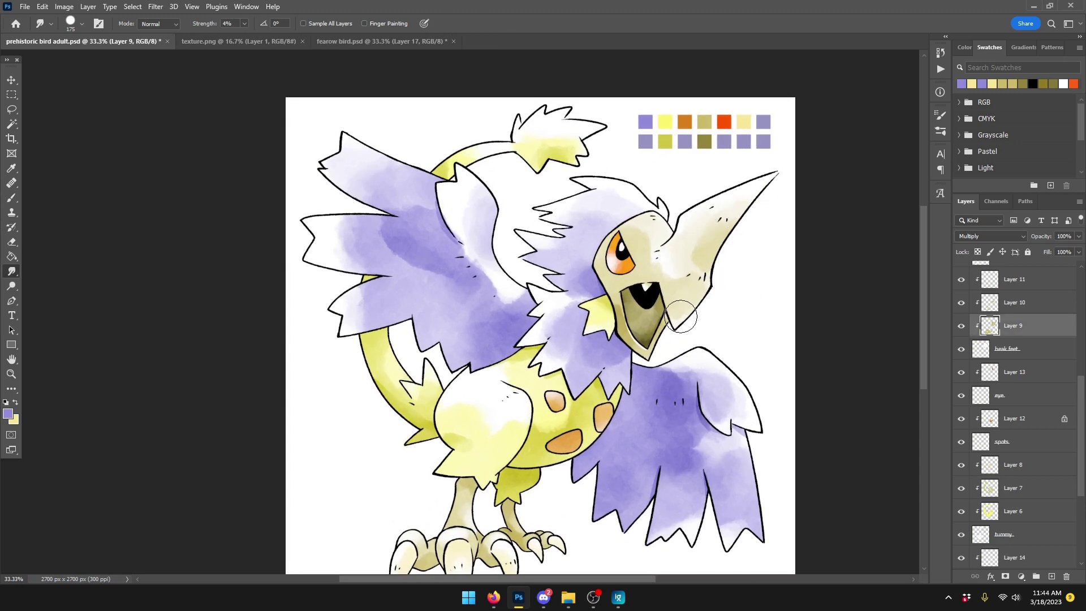
pyautogui.moveTo(680, 283); pyautogui.dragTo(649, 267)
pyautogui.moveTo(710, 277)
pyautogui.mouseDown()
pyautogui.moveTo(705, 242)
pyautogui.moveTo(716, 257)
pyautogui.mouseUp()
# Step: Save the painting again and switch to the Eraser tool
pyautogui.hotkey('ctrl', 's')
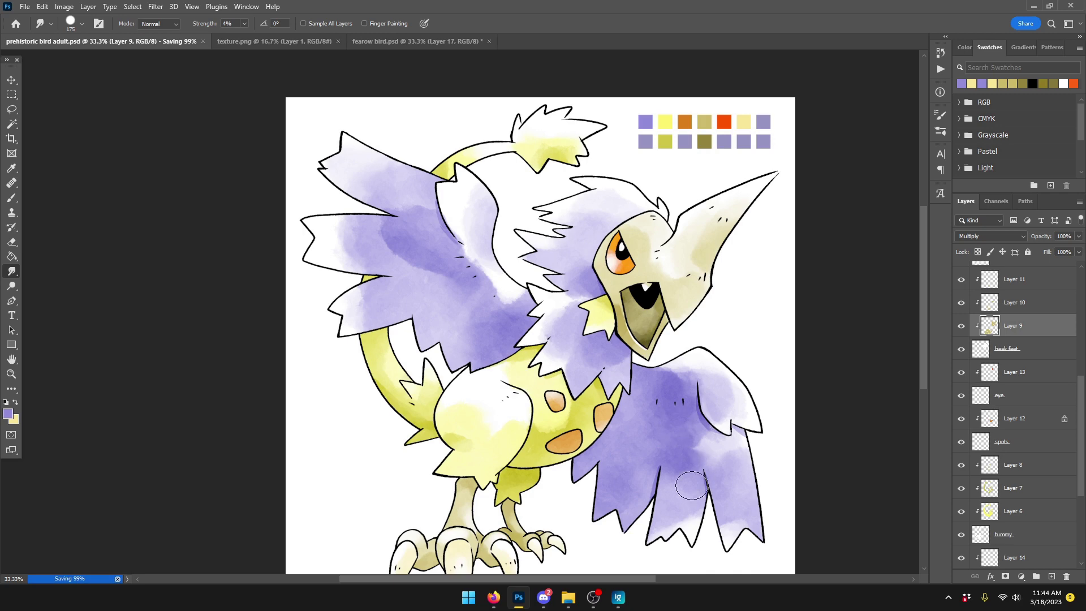
pyautogui.scroll(-2, 690, 485)
pyautogui.scroll(1, 688, 479)
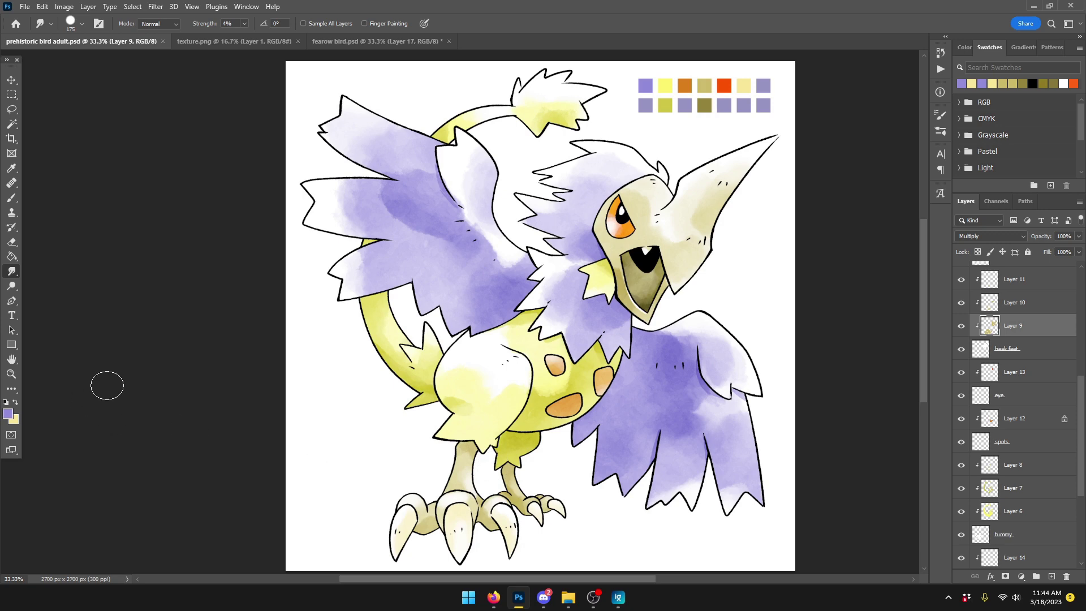
pyautogui.click(12, 242)
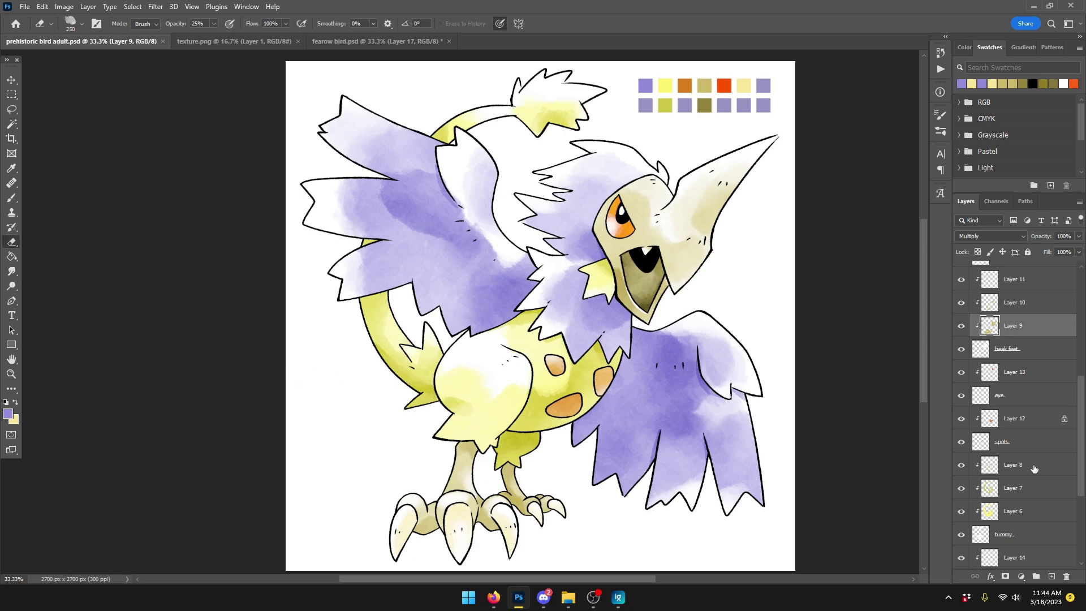
# Step: On Layer 6, erase at 25% opacity to lighten the leg tuft's yellow, enlarging the eraser to 500
pyautogui.click(1011, 512)
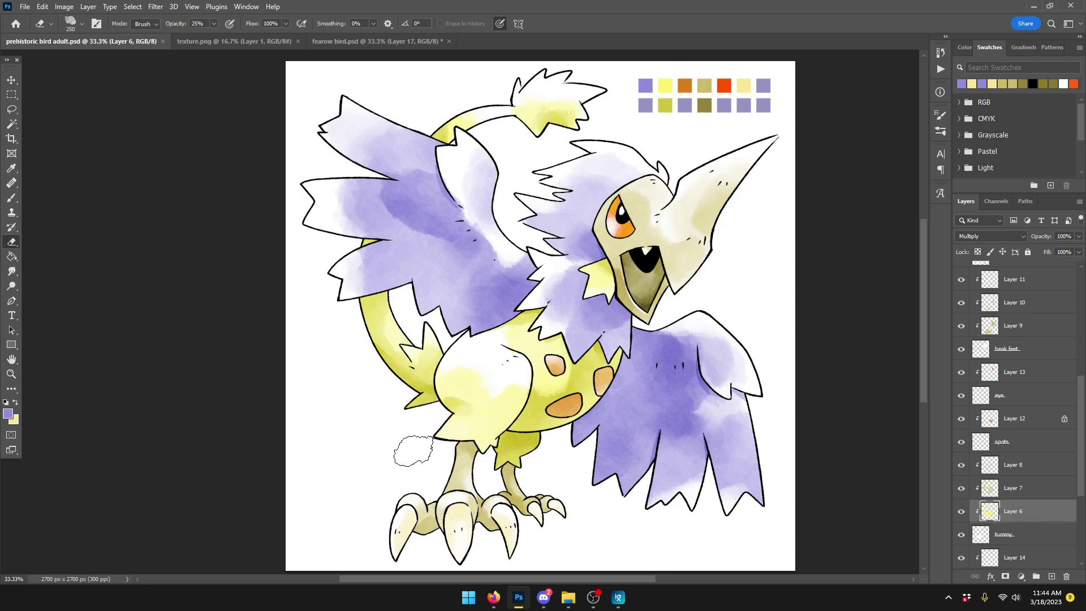
pyautogui.moveTo(424, 444); pyautogui.dragTo(451, 432)
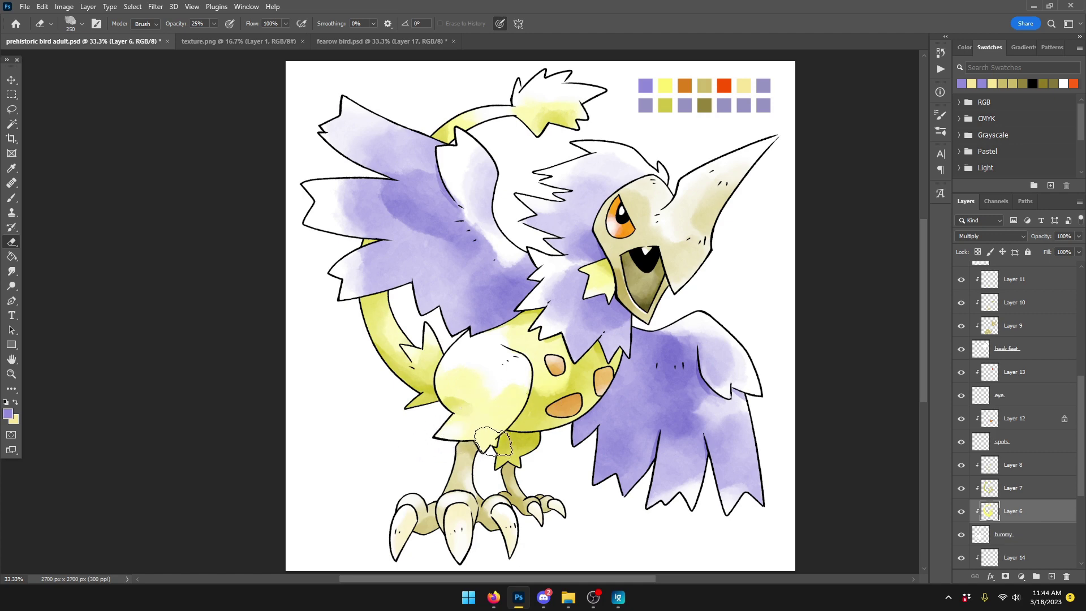
pyautogui.moveTo(494, 444); pyautogui.dragTo(486, 454)
pyautogui.press(']')
pyautogui.press(']')
pyautogui.press(']')
pyautogui.moveTo(482, 458); pyautogui.dragTo(473, 446)
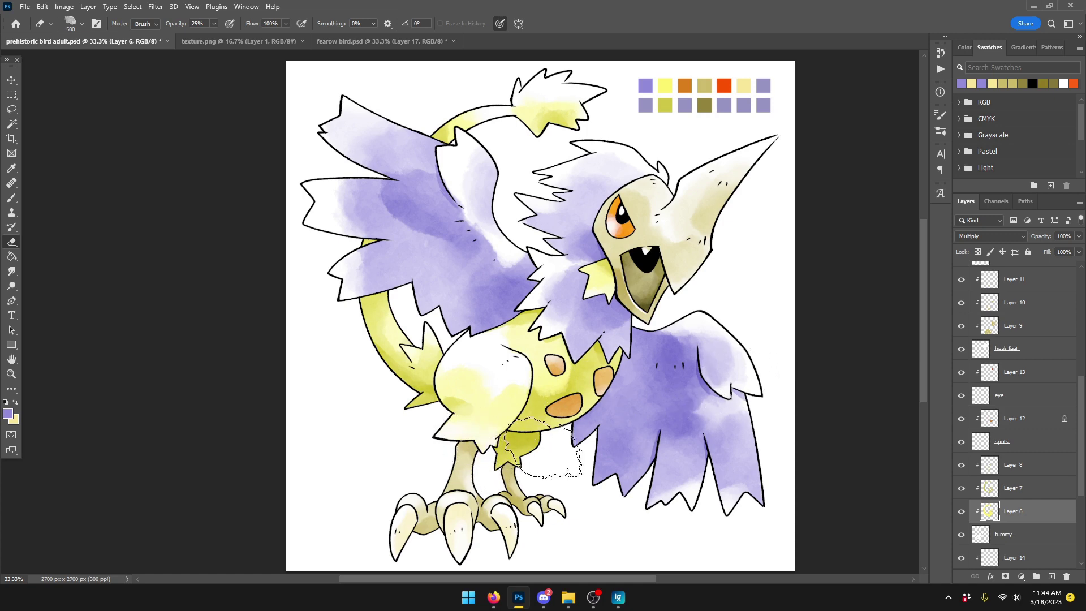
# Step: Save the painting, switch back to the Smudge tool, and save again
pyautogui.hotkey('ctrl', 's')
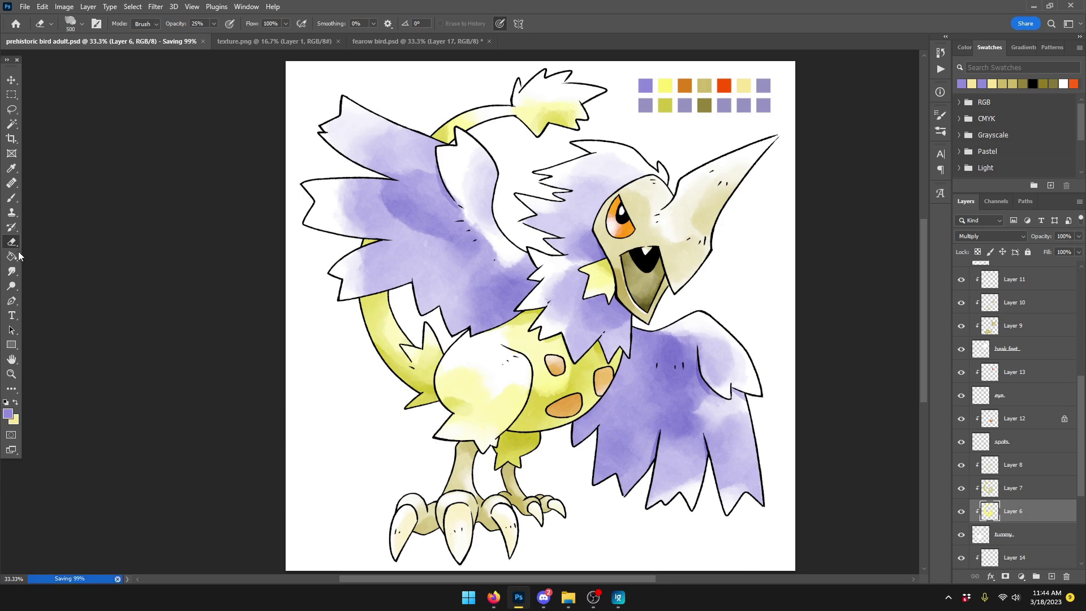
pyautogui.click(11, 271)
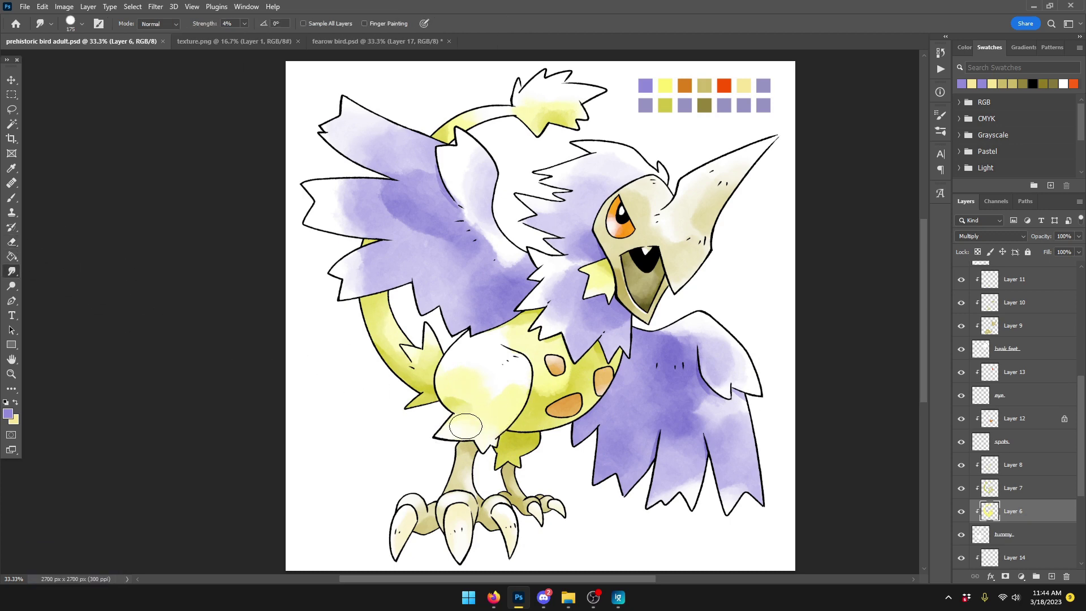
pyautogui.hotkey('ctrl', '-')
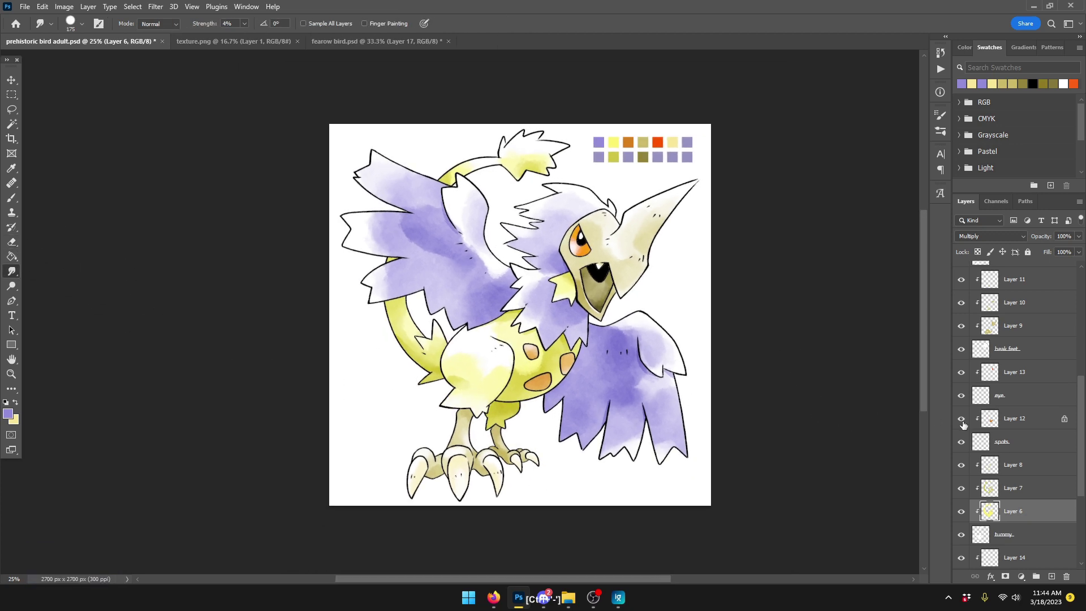
pyautogui.hotkey('ctrl', '+')
pyautogui.hotkey('ctrl', 's')
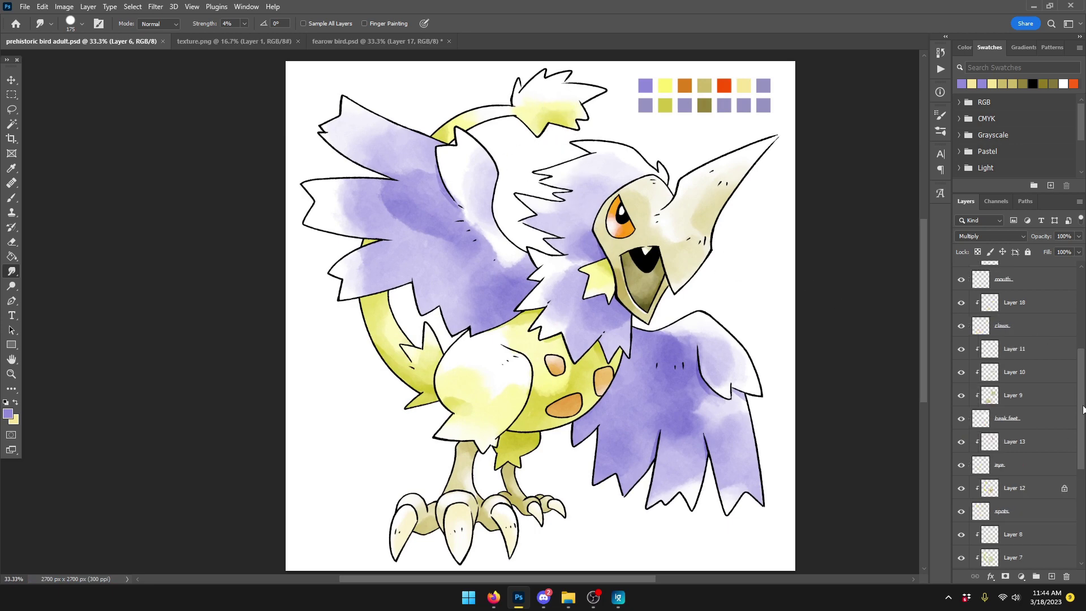
# Step: Hide the Layer 5 colour swatches and toggle the Layer 12 copy grey texture
pyautogui.scroll(5, 1074, 385)
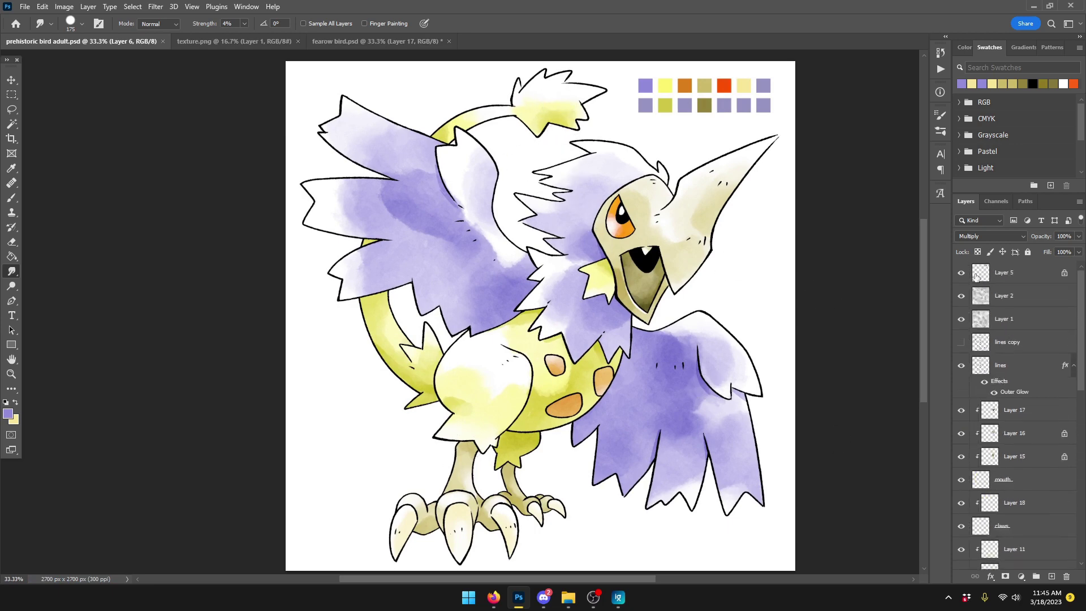
pyautogui.click(961, 273)
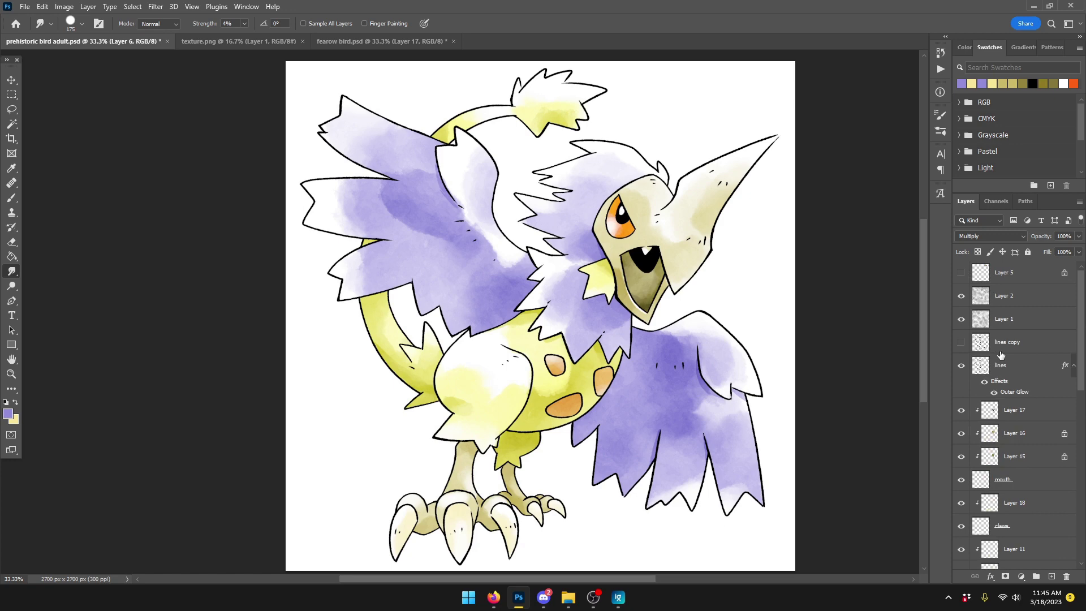
pyautogui.scroll(-5, 1000, 354)
pyautogui.scroll(-5, 1000, 355)
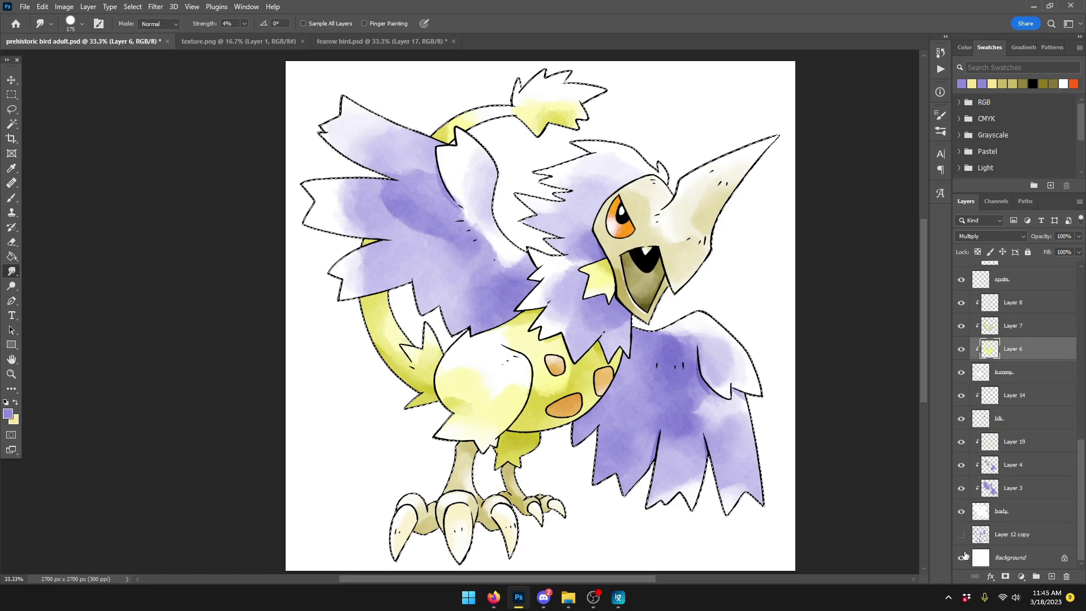
pyautogui.click(961, 534)
pyautogui.scroll(10, 989, 477)
pyautogui.scroll(3, 990, 477)
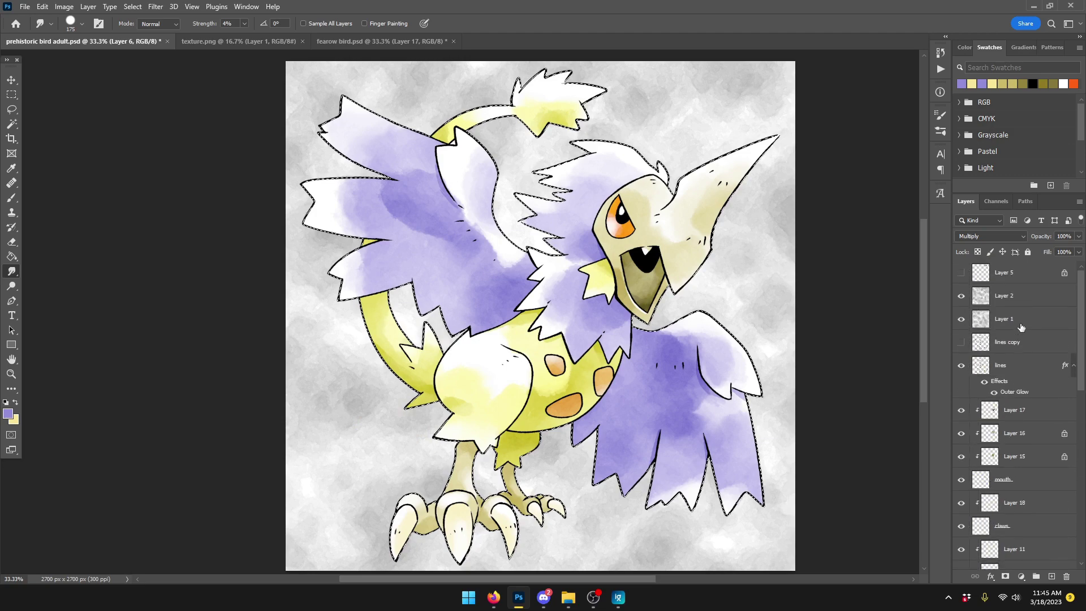
# Step: Duplicate Layers 1 and 2, hide both originals to reveal transparency, and save
pyautogui.click(1021, 322)
pyautogui.hotkey('ctrl', 'j')
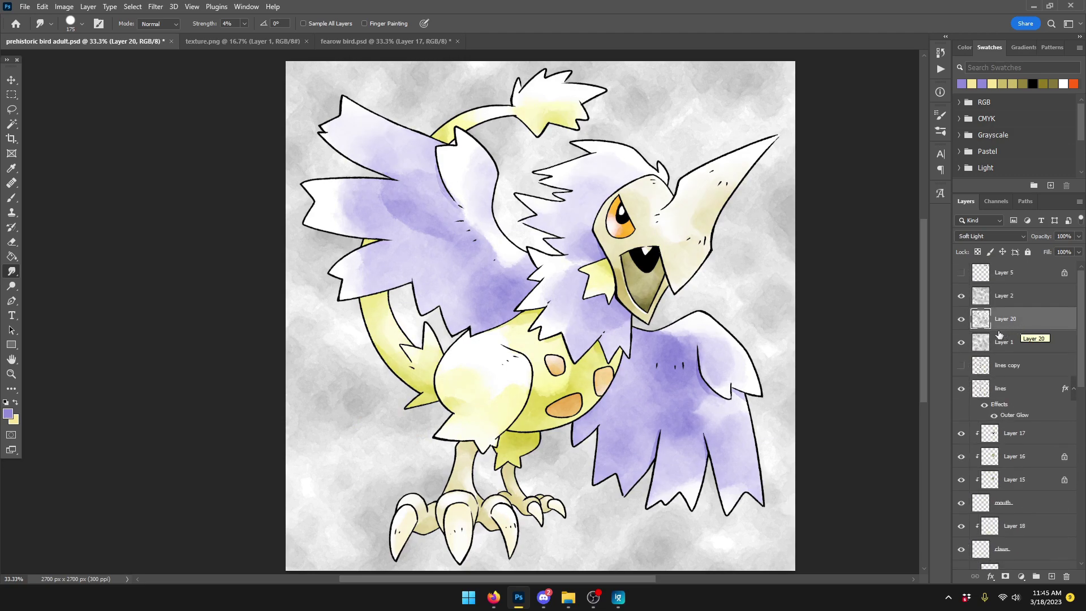
pyautogui.click(1004, 298)
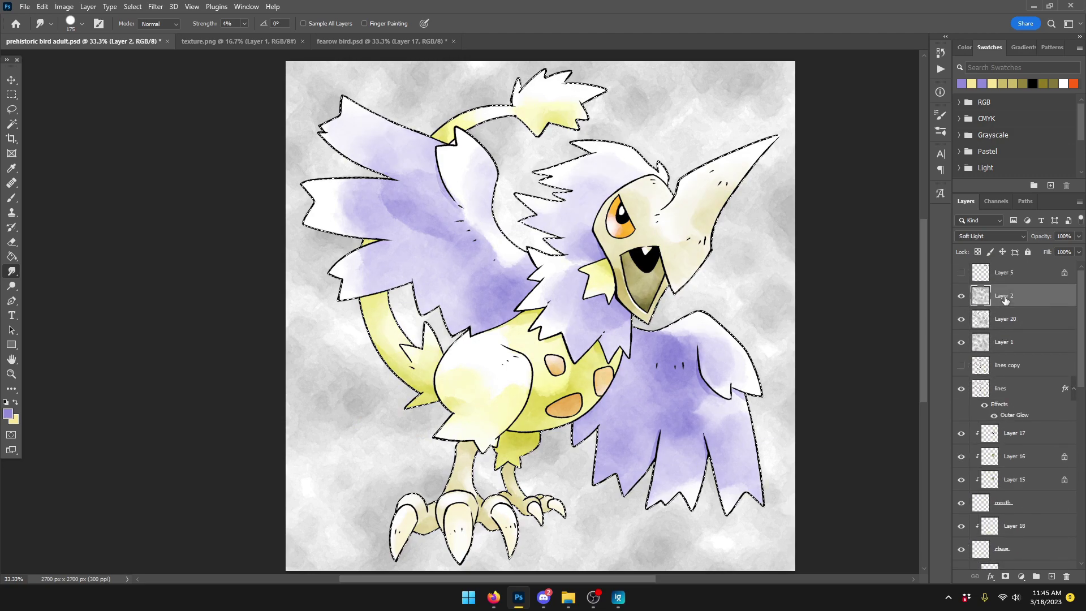
pyautogui.hotkey('ctrl', 'j')
pyautogui.click(960, 318)
pyautogui.click(960, 366)
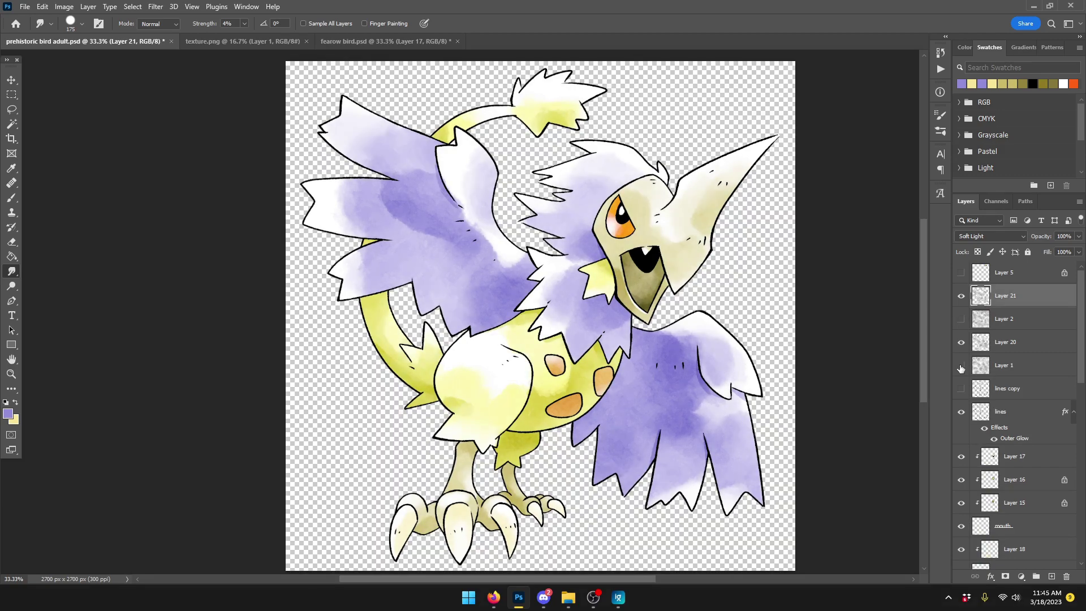
pyautogui.hotkey('ctrl', 's')
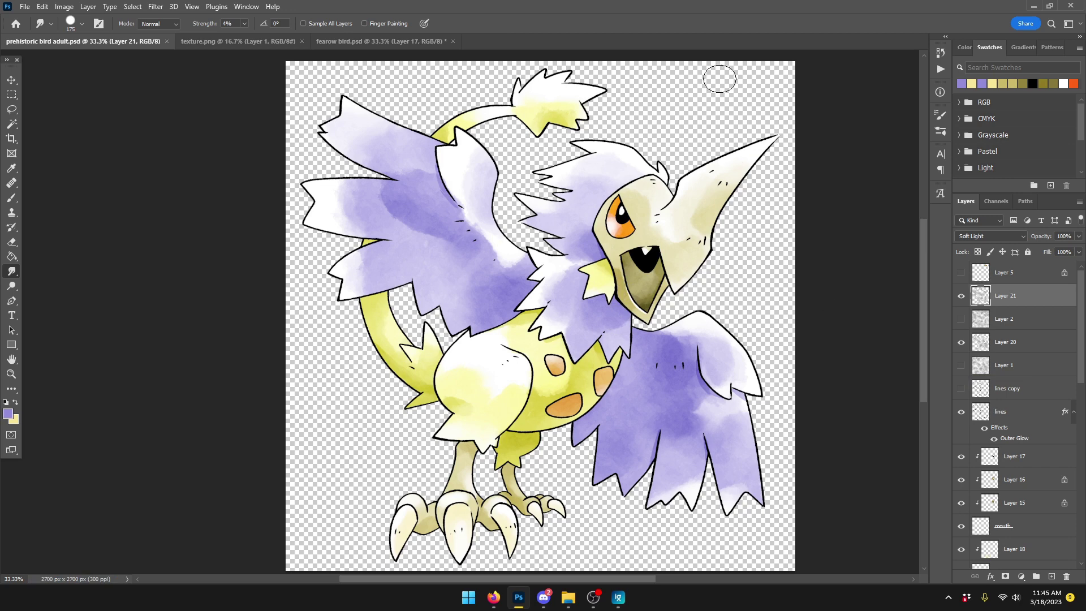
pyautogui.hotkey('ctrl', '-')
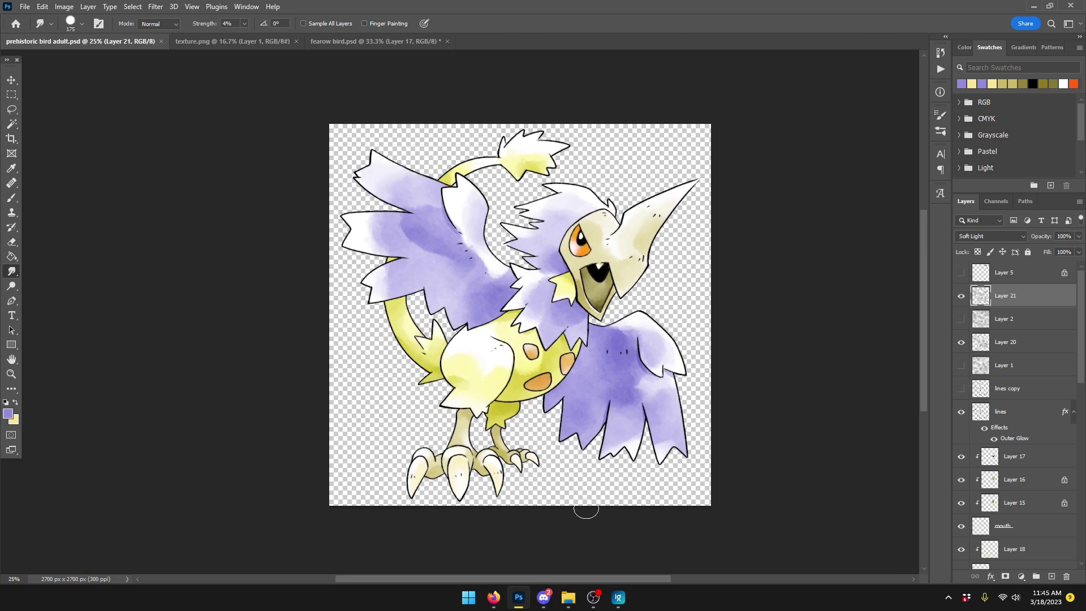
pyautogui.click(593, 597)
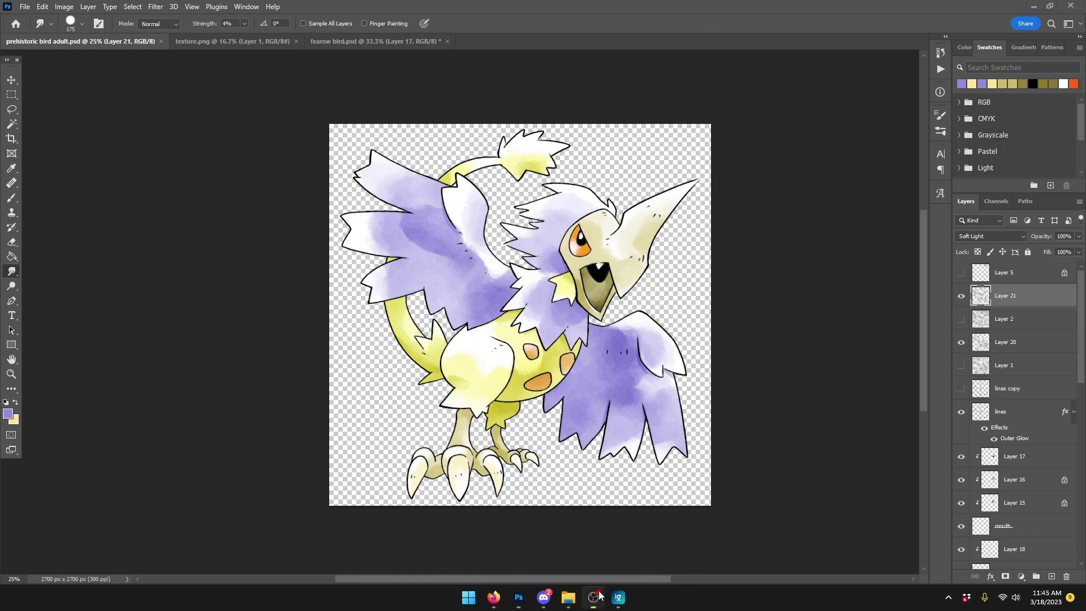